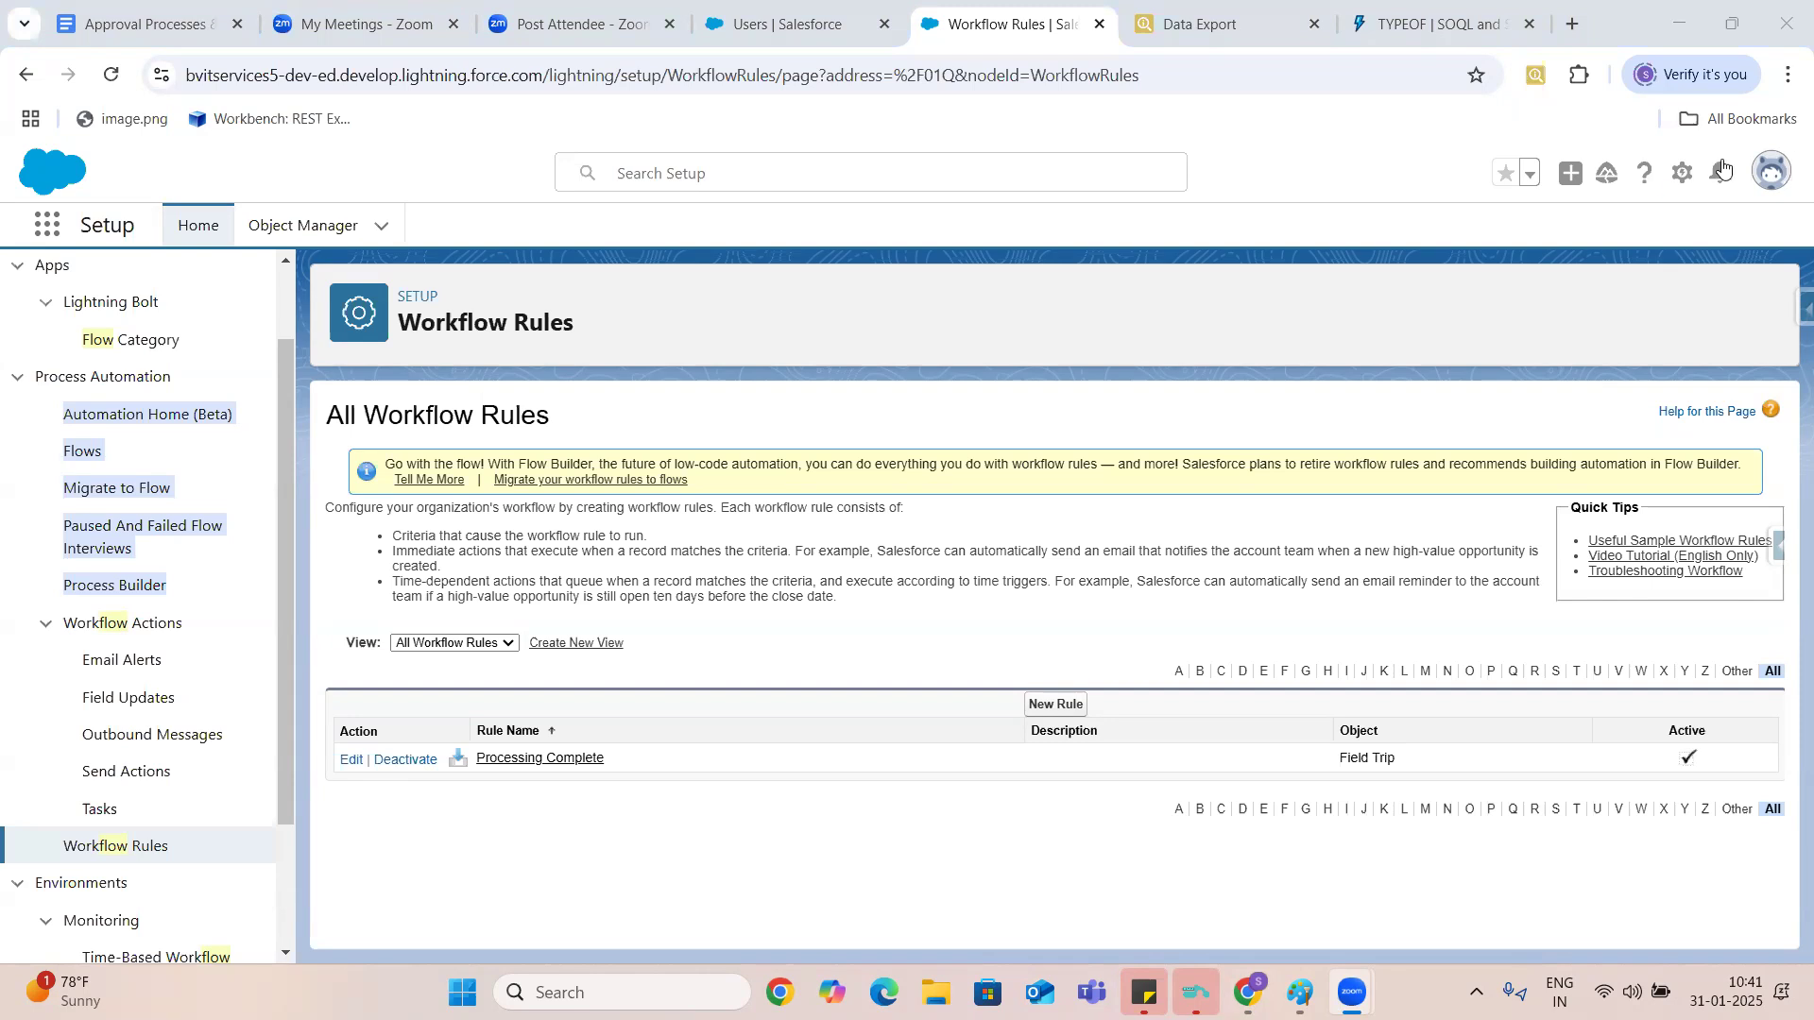
- Switch to the Approval Processes & Flows document and insert a blank line below the "Examples :" heading
left_click(167, 24)
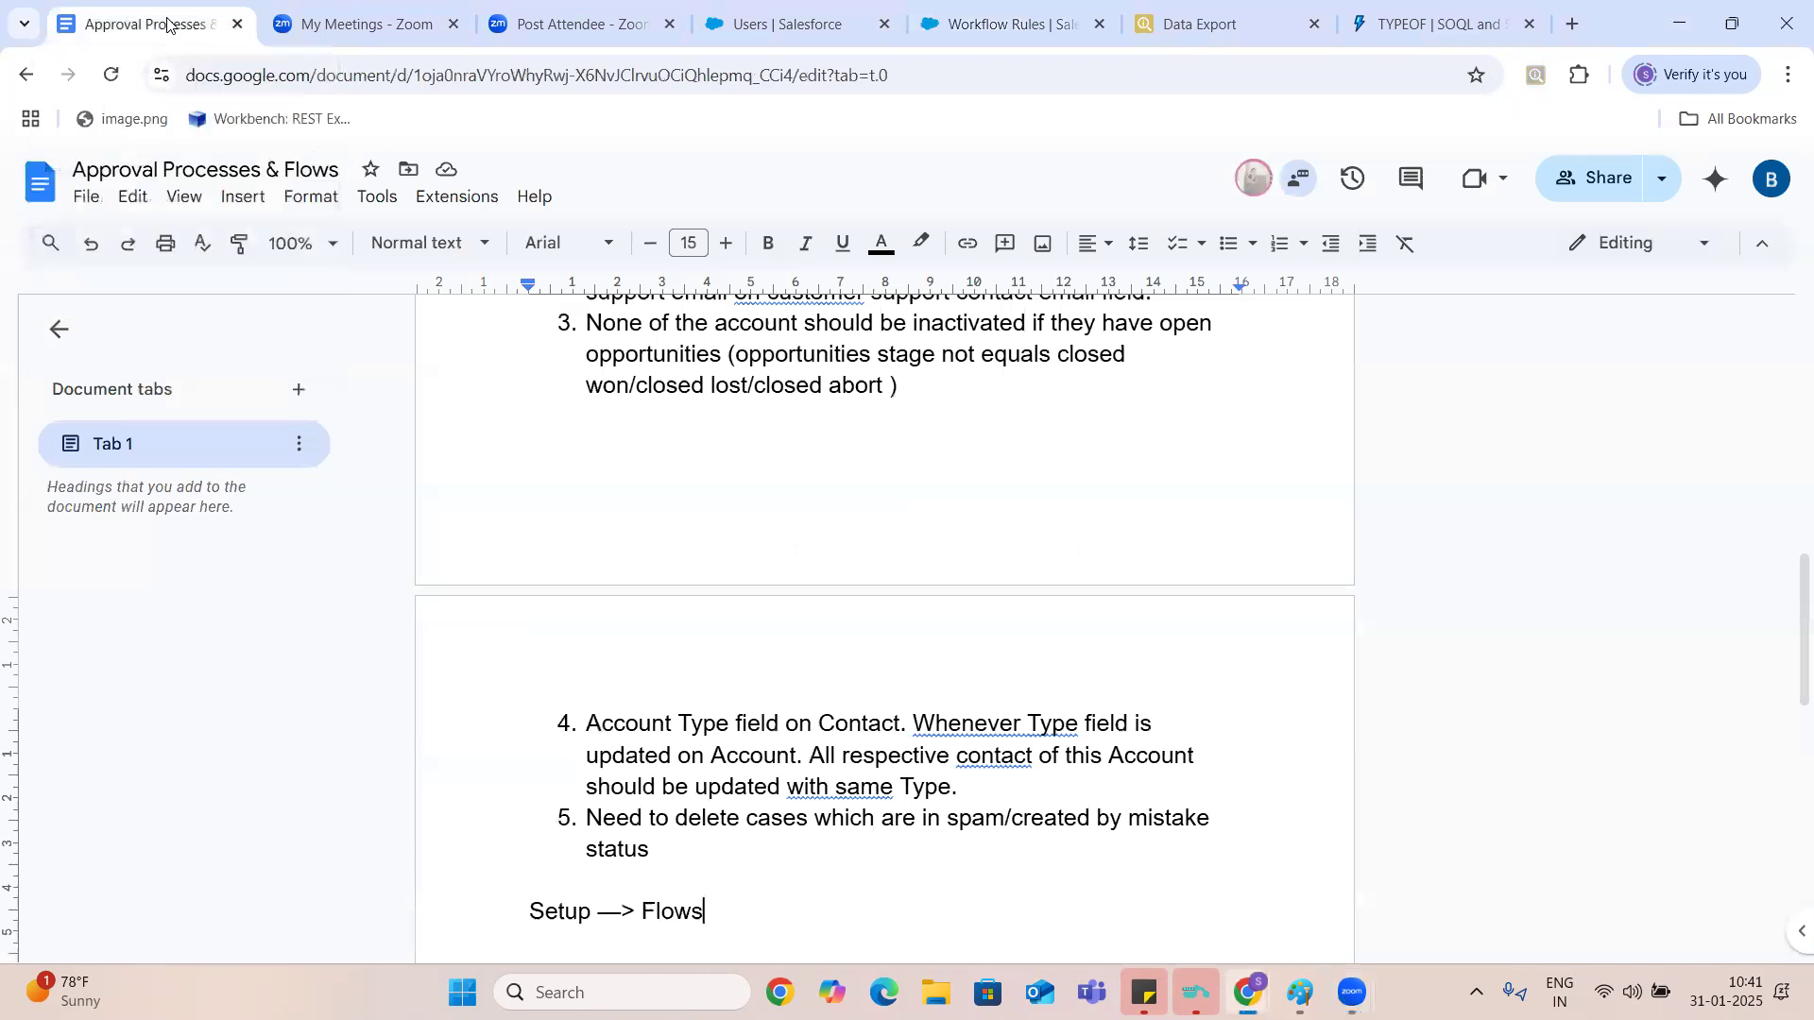
left_click(922, 375)
scroll(922, 375, "up", 4)
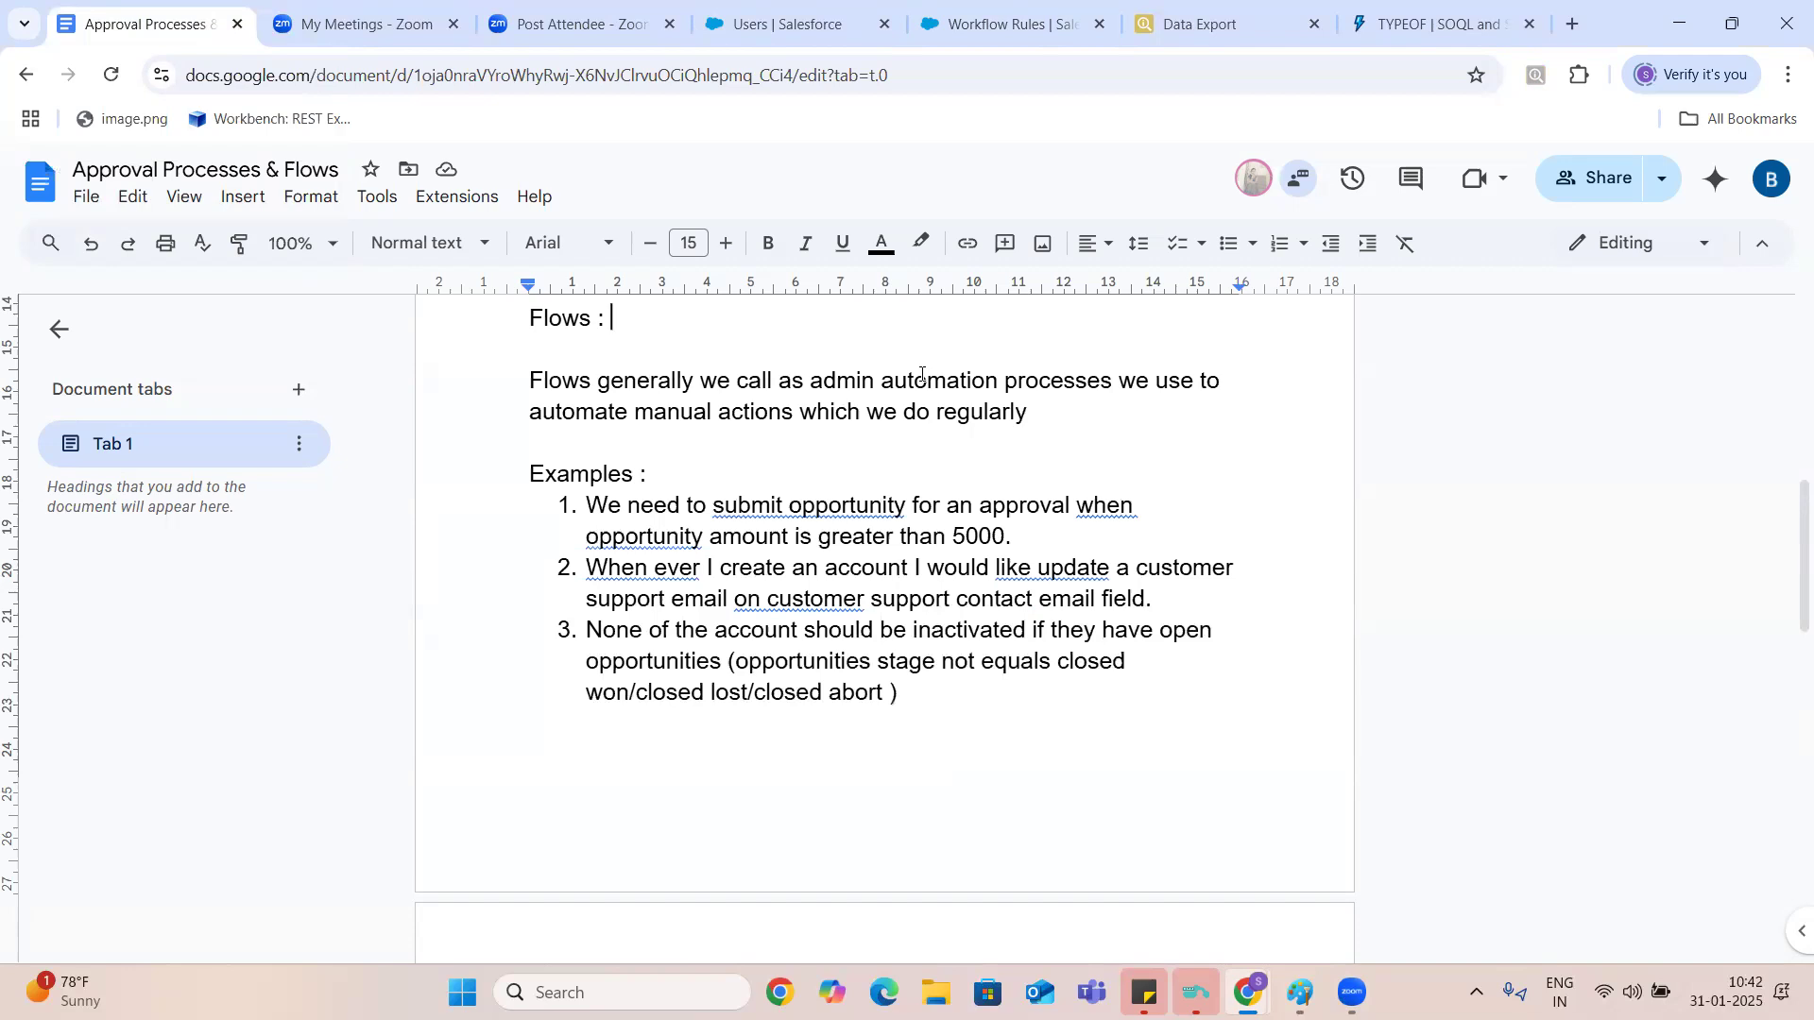
left_click(690, 475)
key("Return")
- Read through the five numbered flow examples down to the end of the document
key("Down")
key("Down")
key("Down")
key("Down")
key("Down")
key("Down")
key("Down")
key("Down")
key("Down")
key("Down")
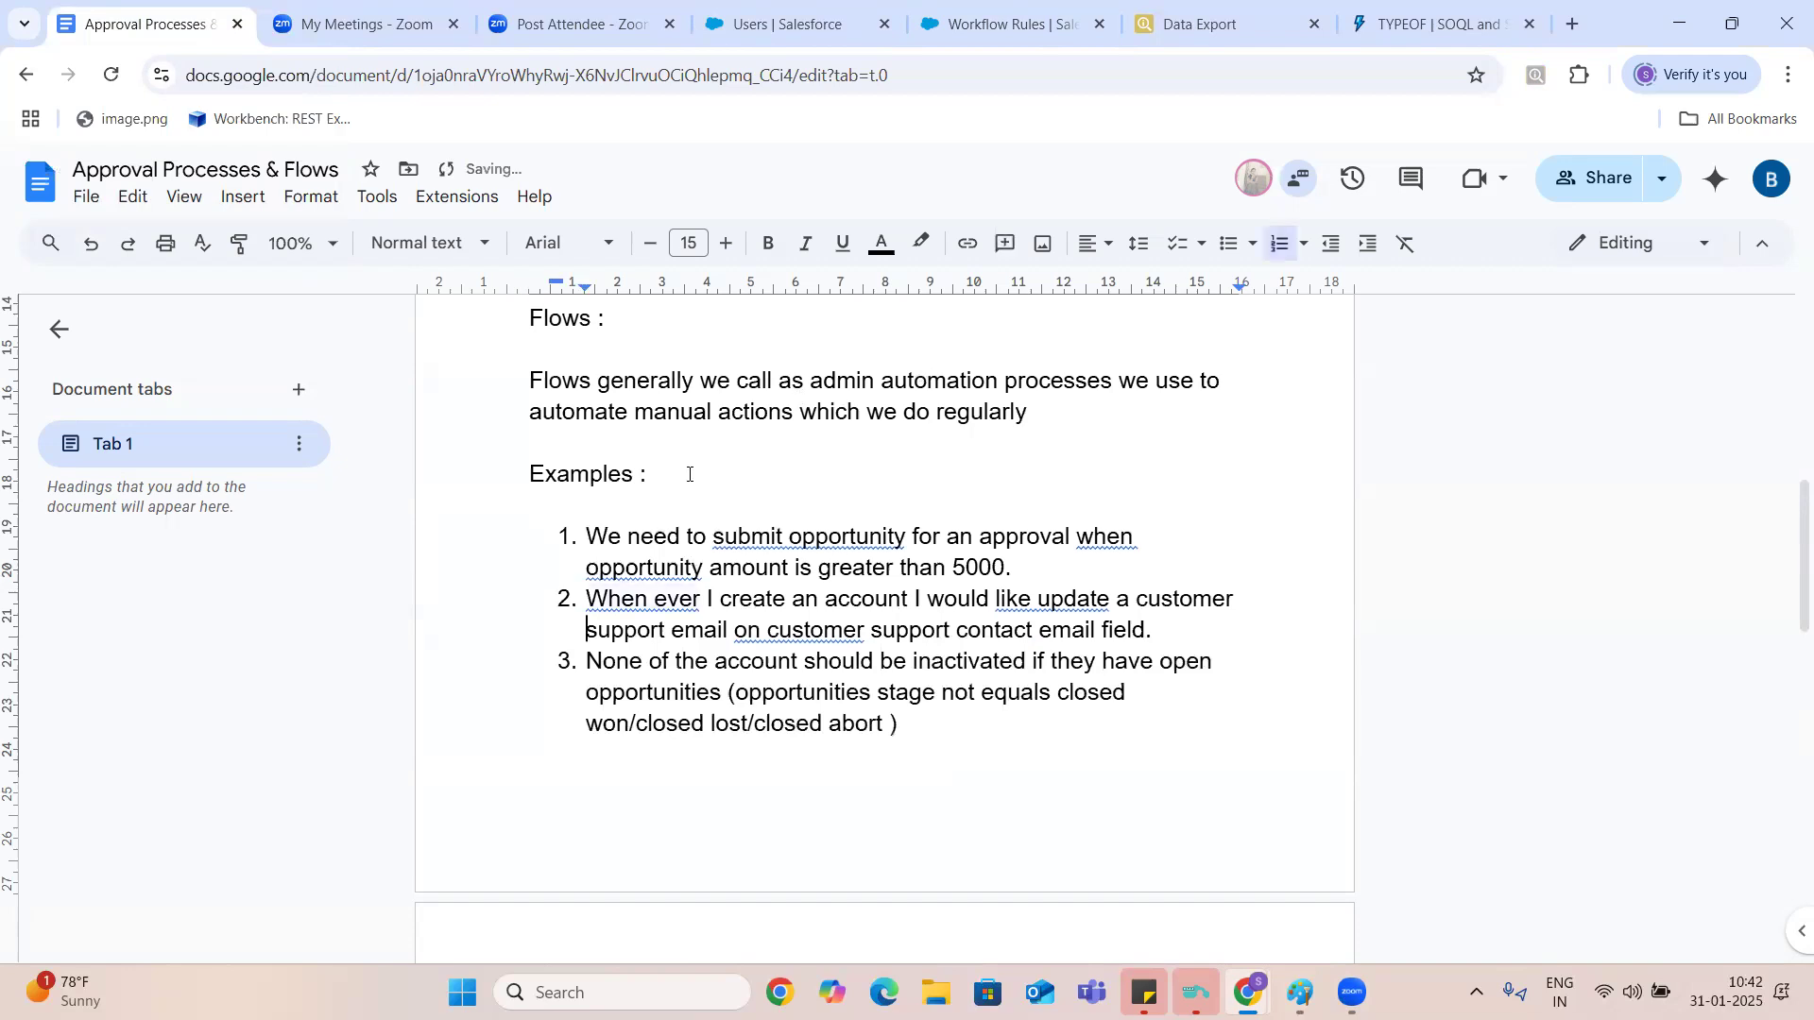
key("Down")
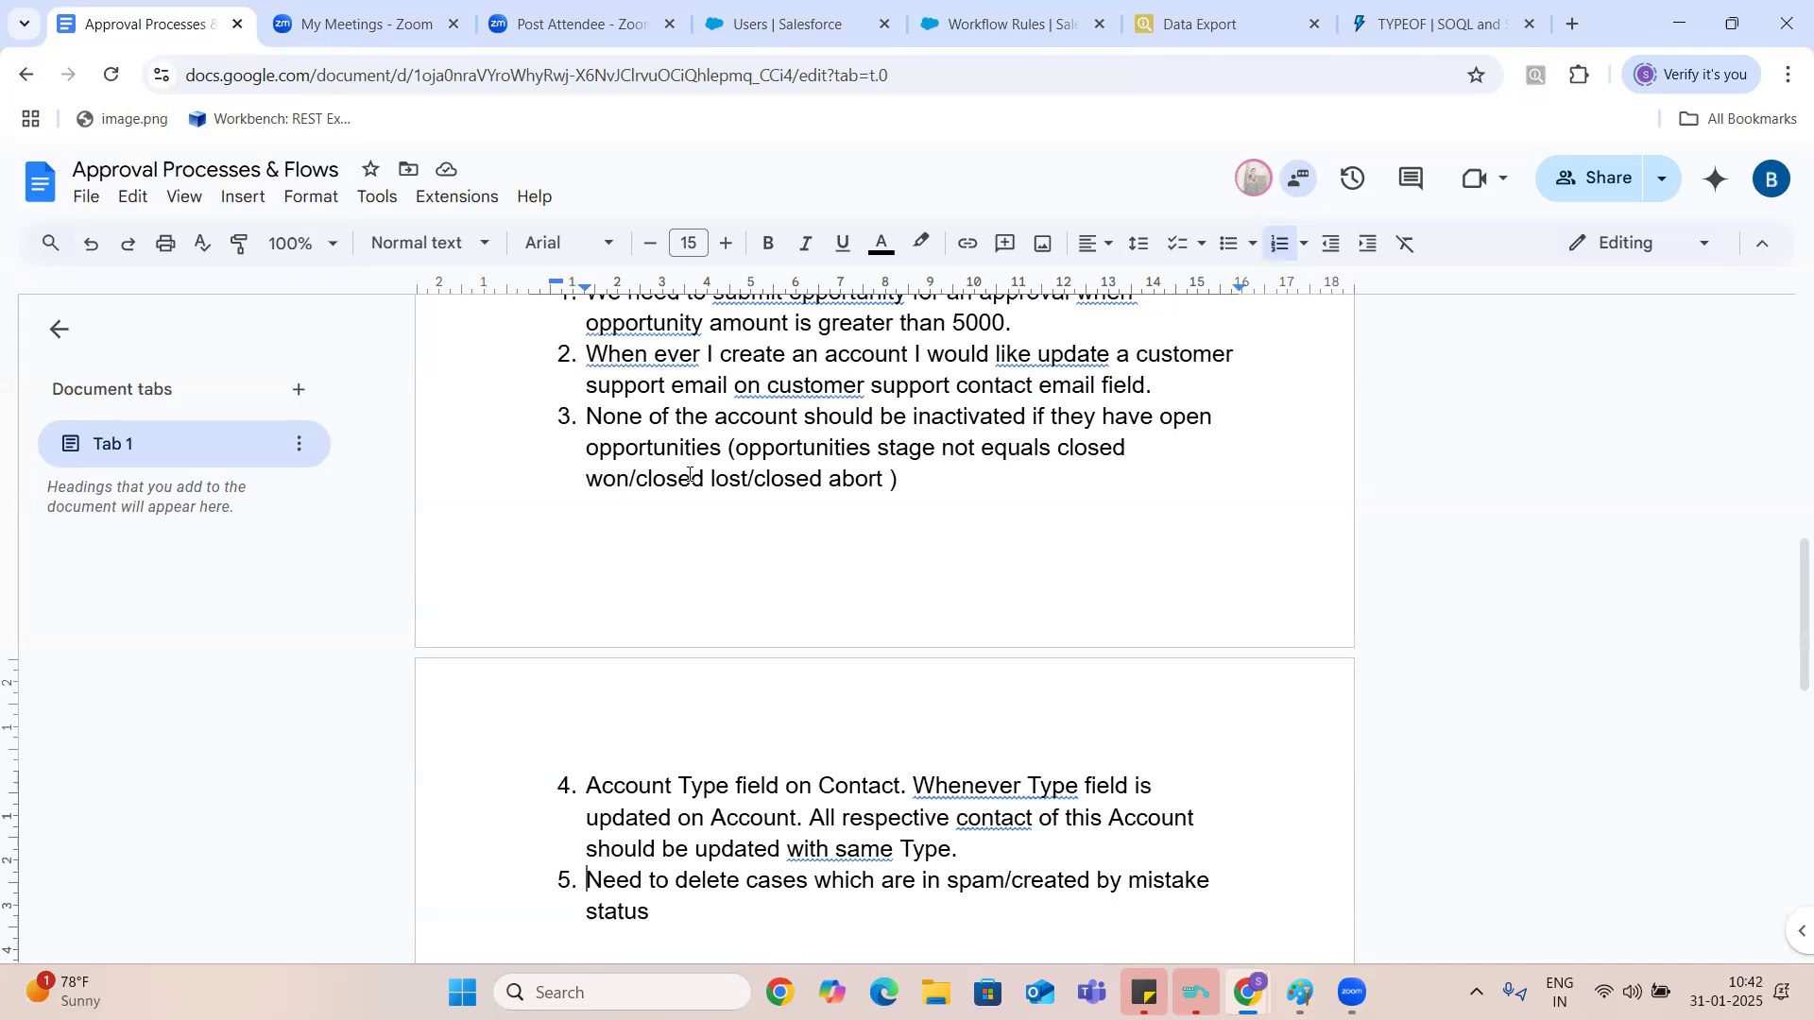
key("Up")
key("Up")
key("Up")
key("Up")
key("Up")
key("Up")
key("Up")
key("Up")
key("Up")
key("Up")
key("Up")
key("Up")
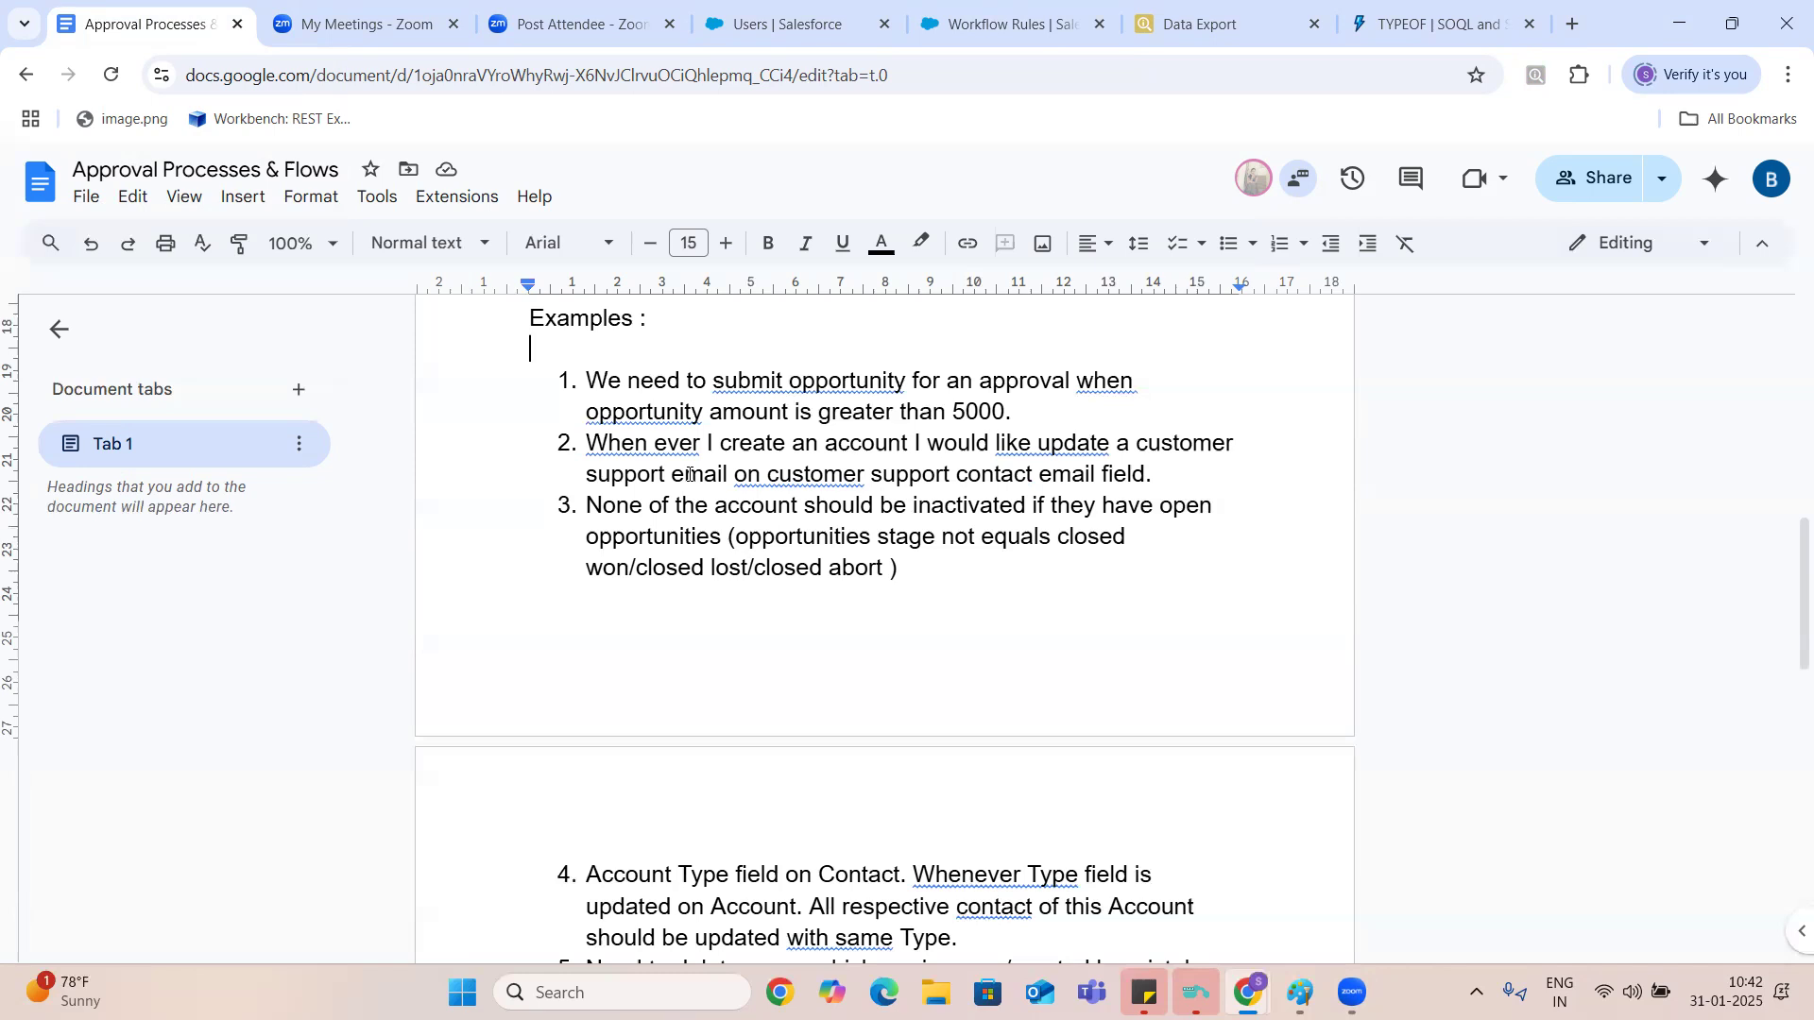
key("Down")
key("Down")
key("ctrl+End")
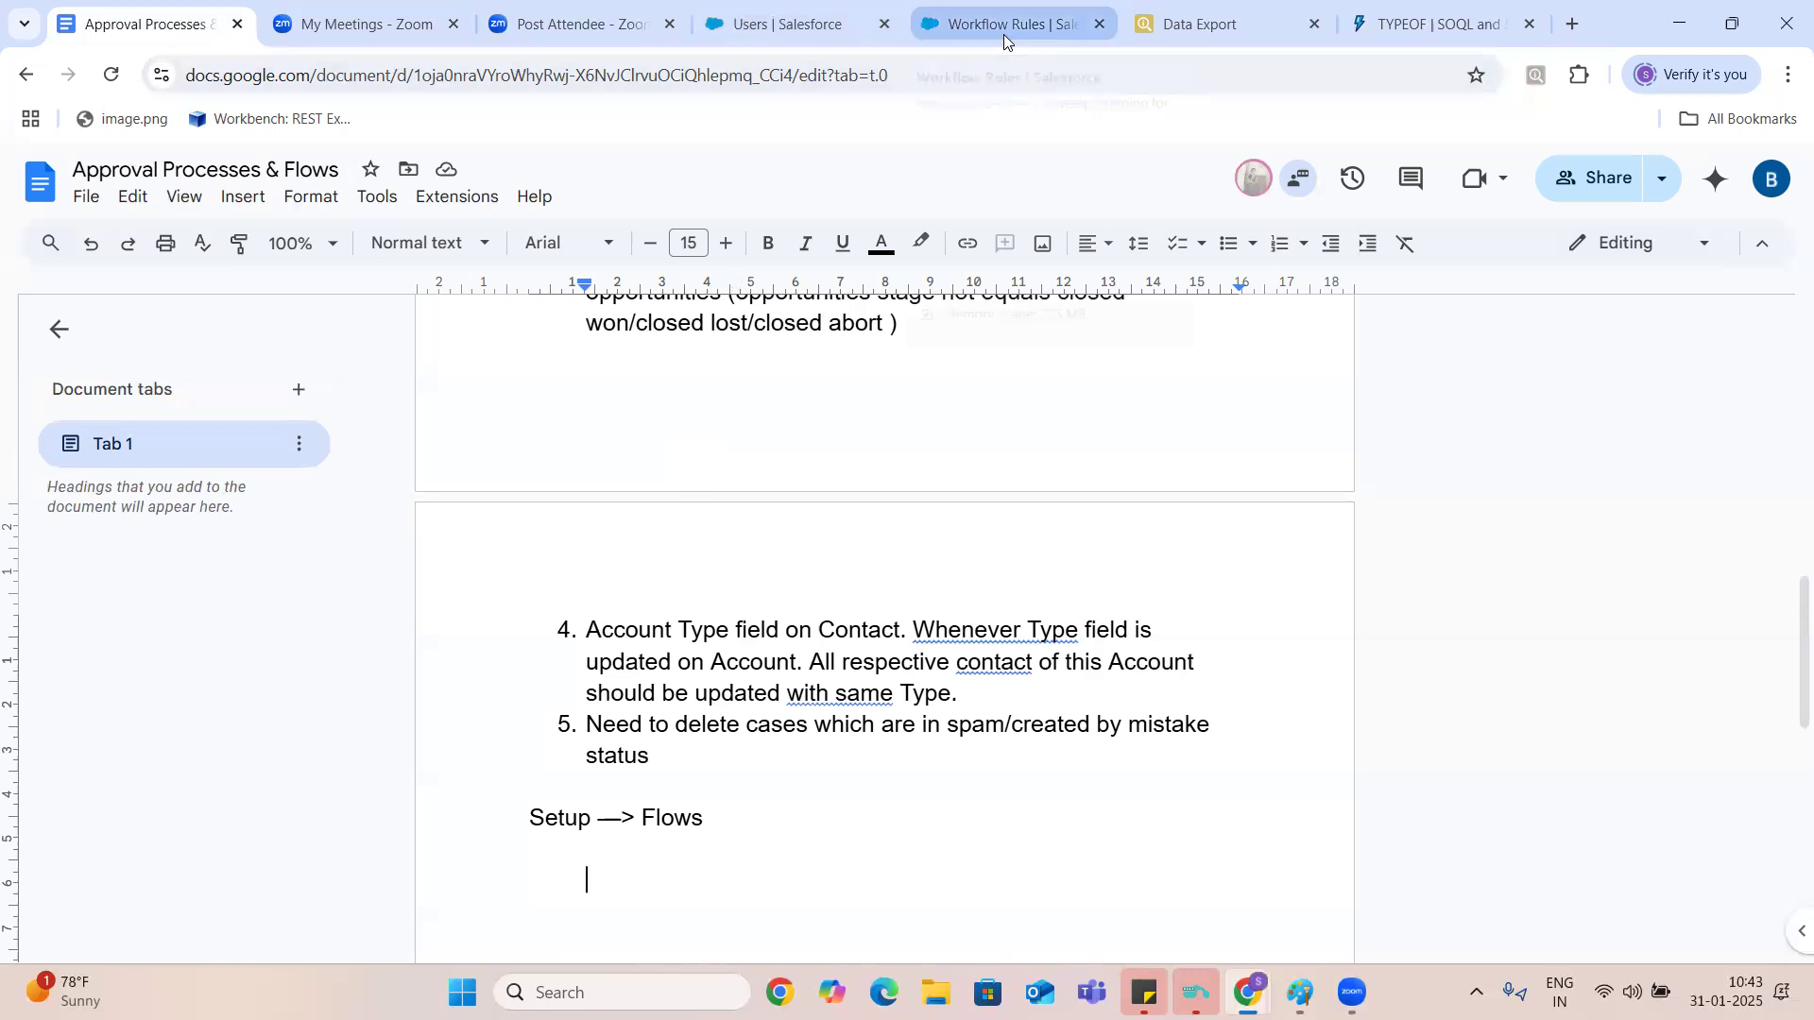
- Switch to Salesforce Setup and examine the All Workflow Rules page
left_click(782, 25)
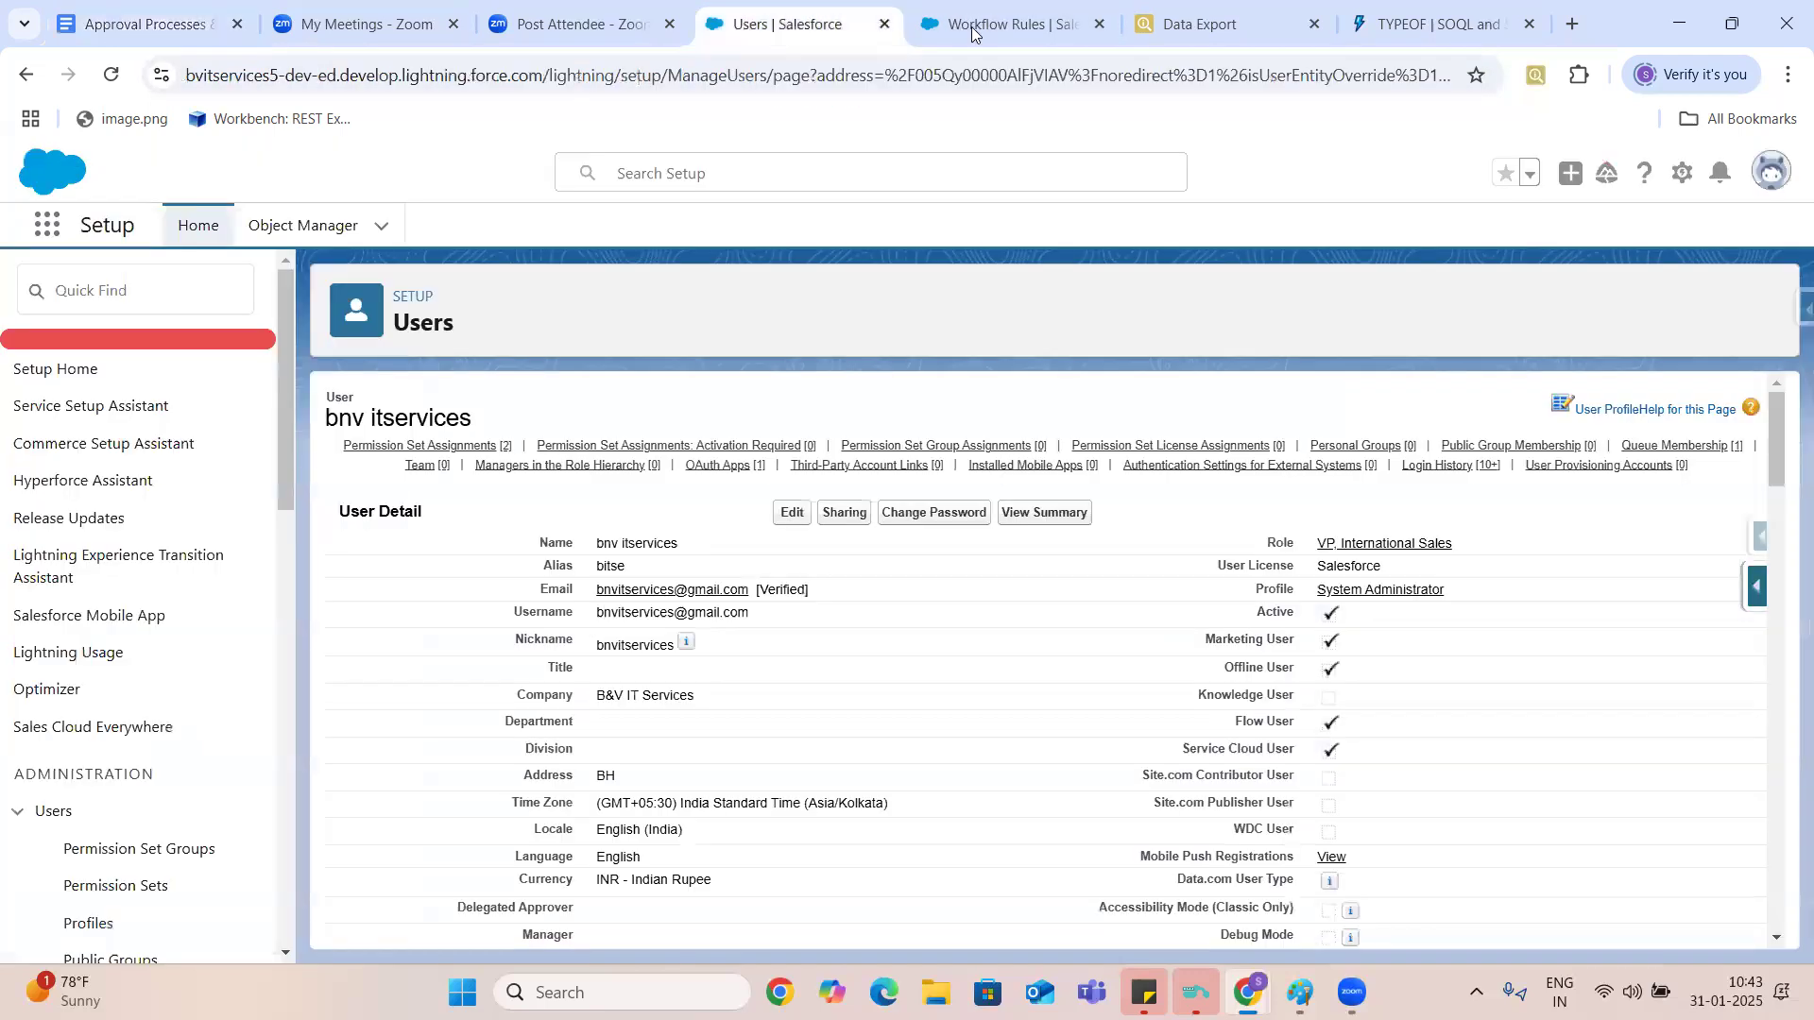
left_click(974, 33)
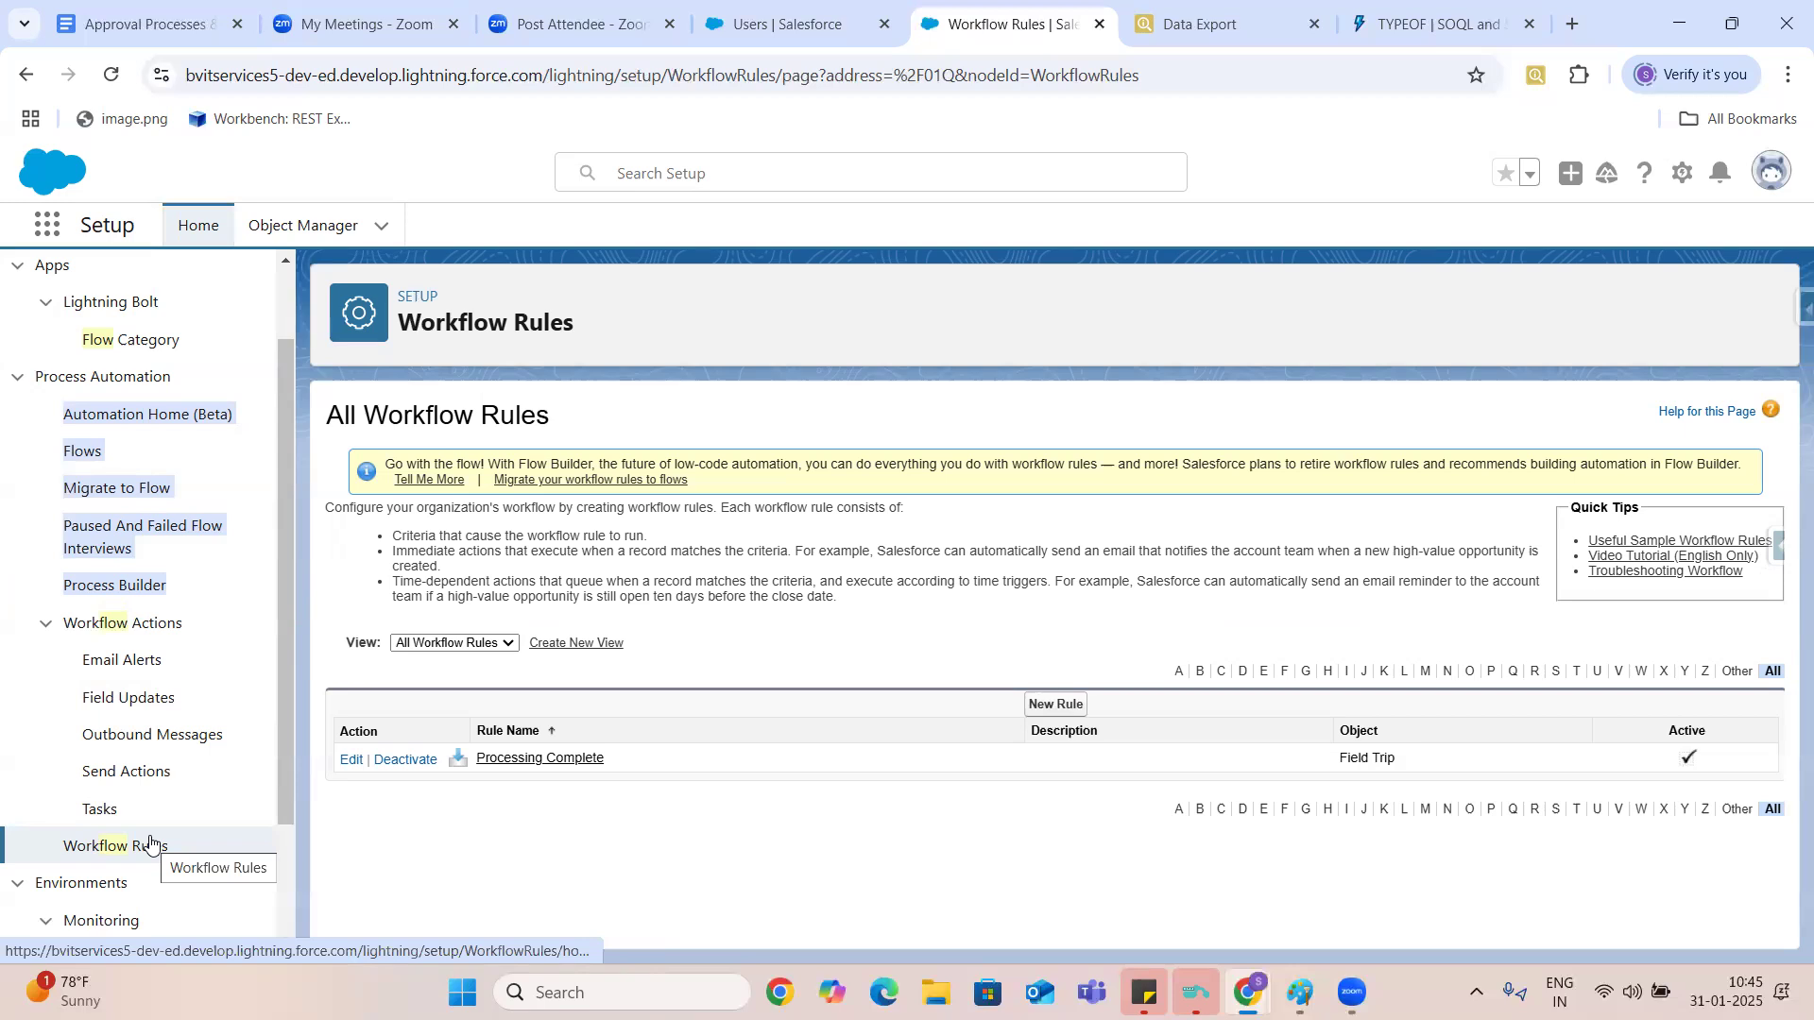
- Back in the Google Docs notes, add a paragraph below "Setup —> Flows" reading "Flows are advanced version of process automations."
left_click(156, 27)
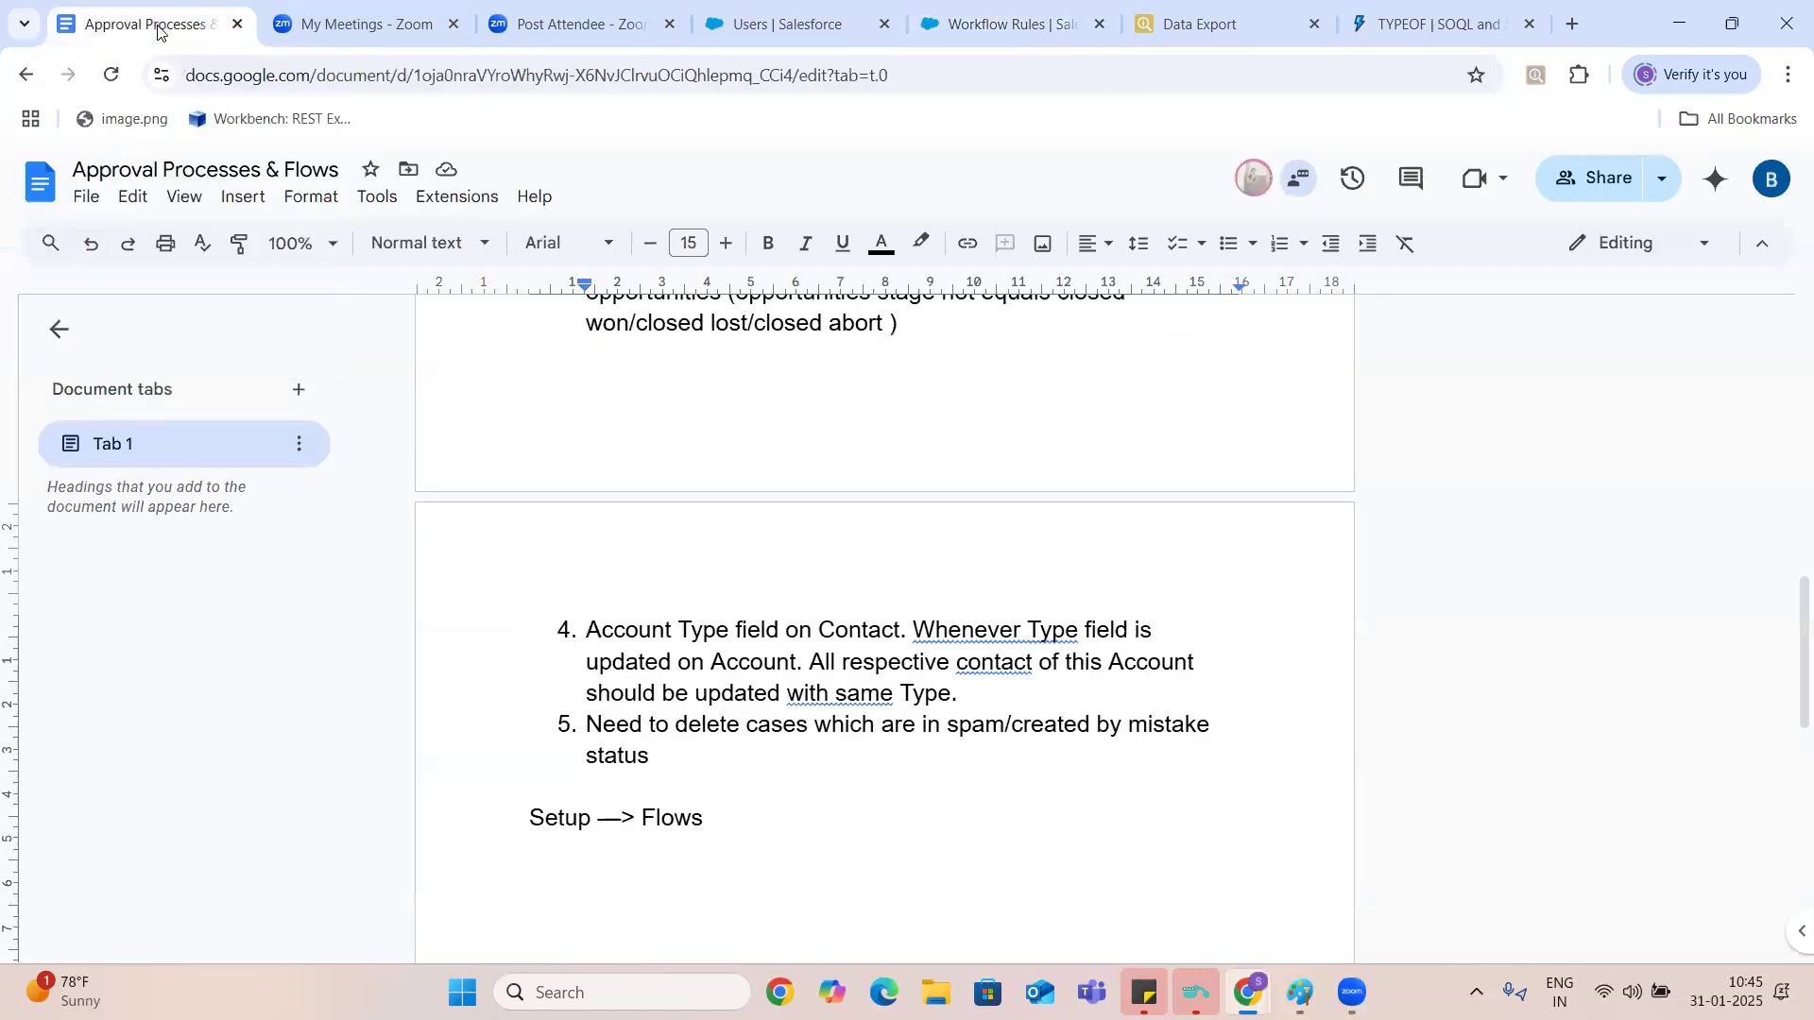
key("Return")
key("Return")
key("Return")
key("Up")
key("Up")
key("Up")
key("Up")
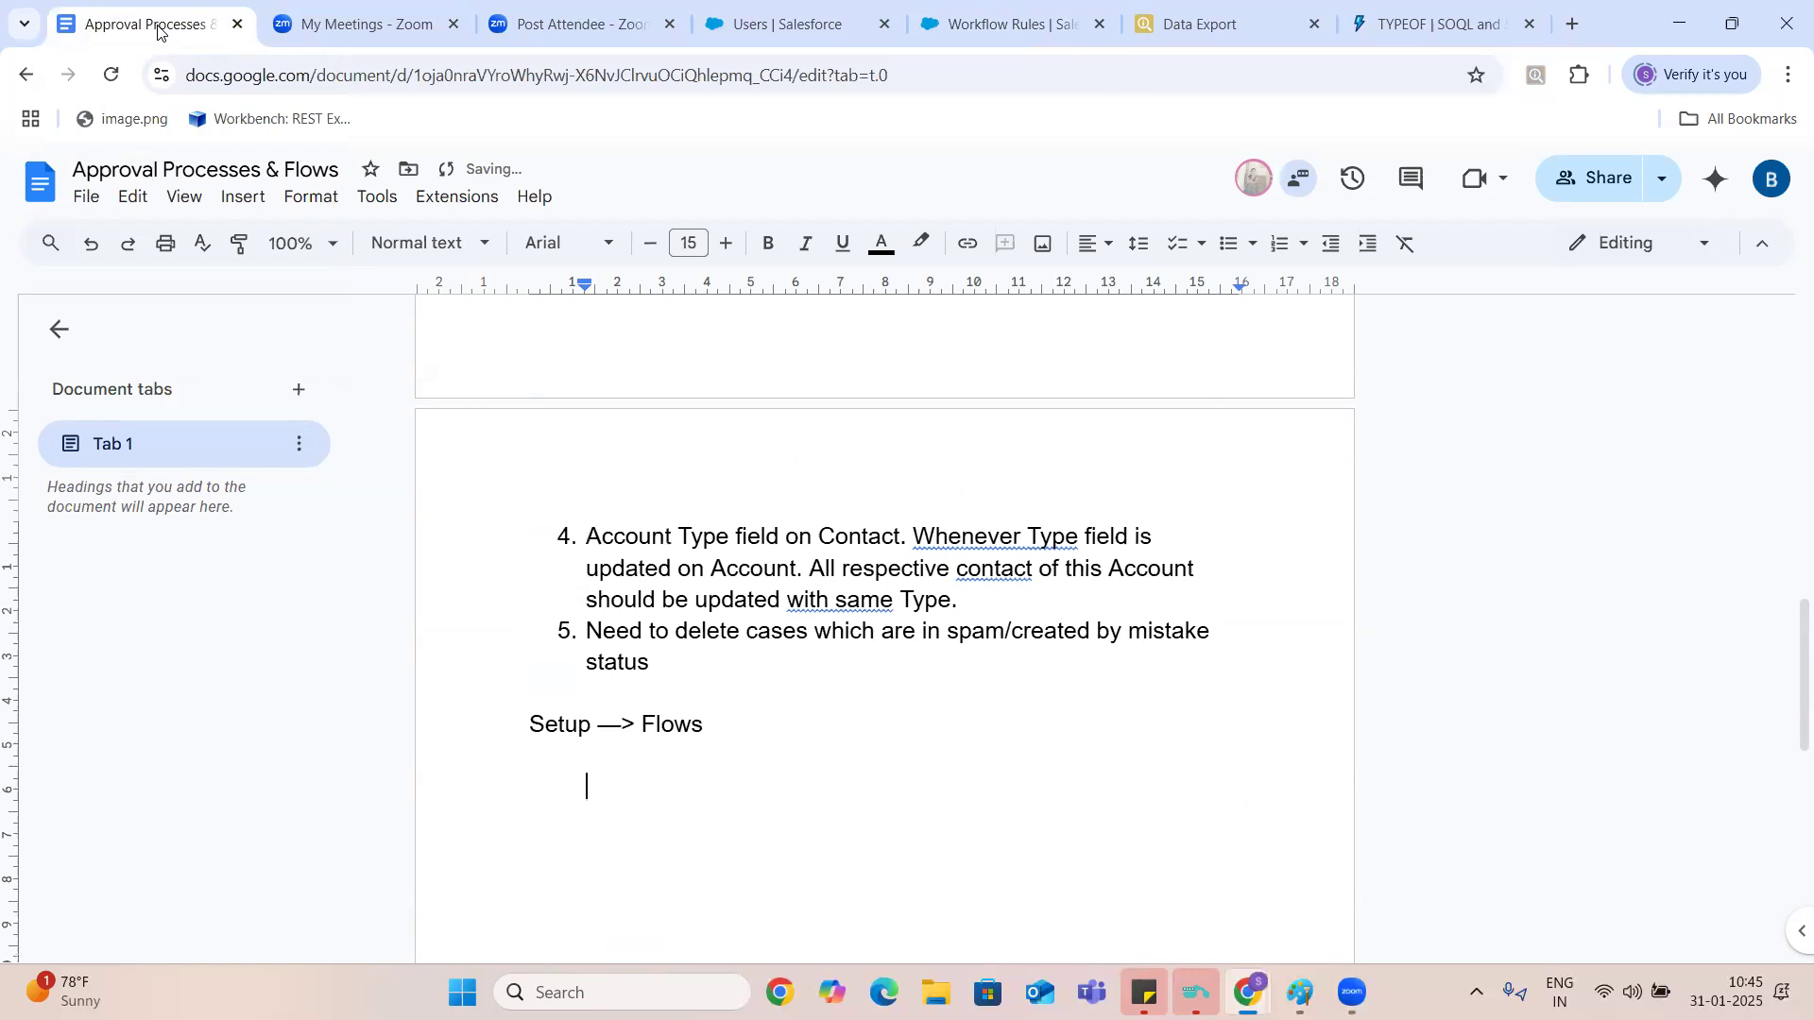
key("Up")
key("Return")
key("Return")
type("Flows are ad")
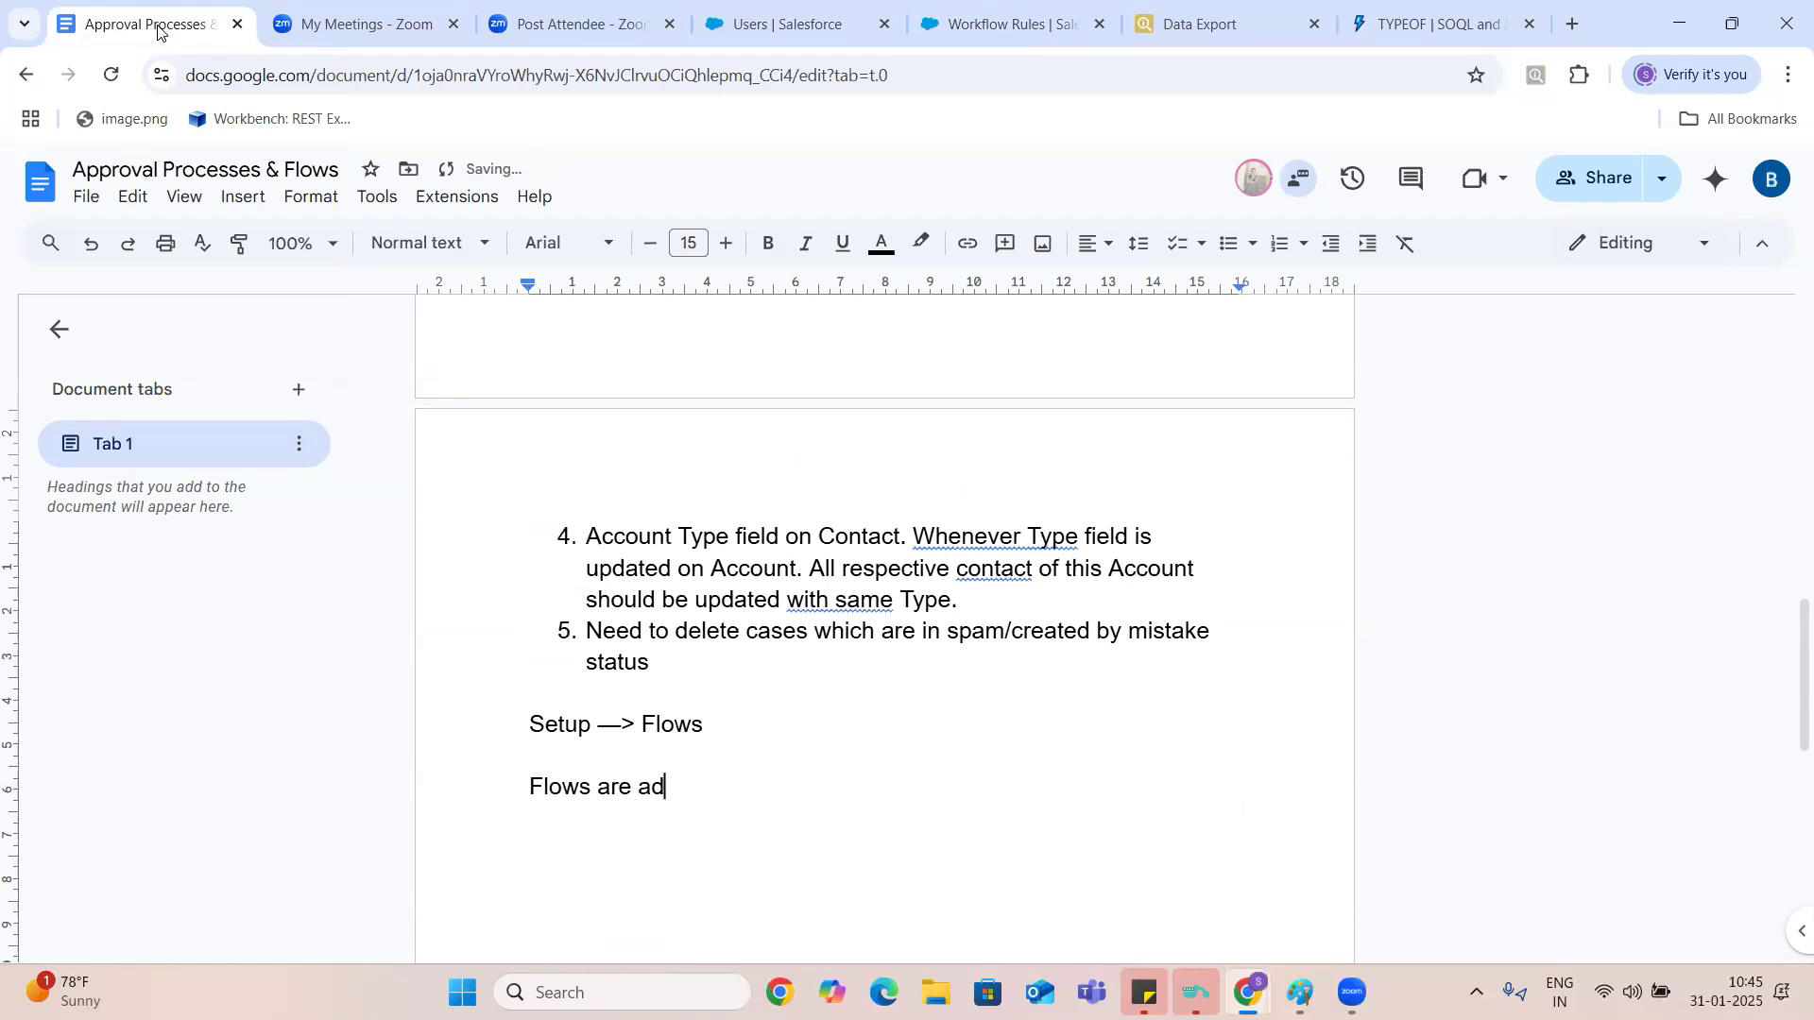
type("vanced version ")
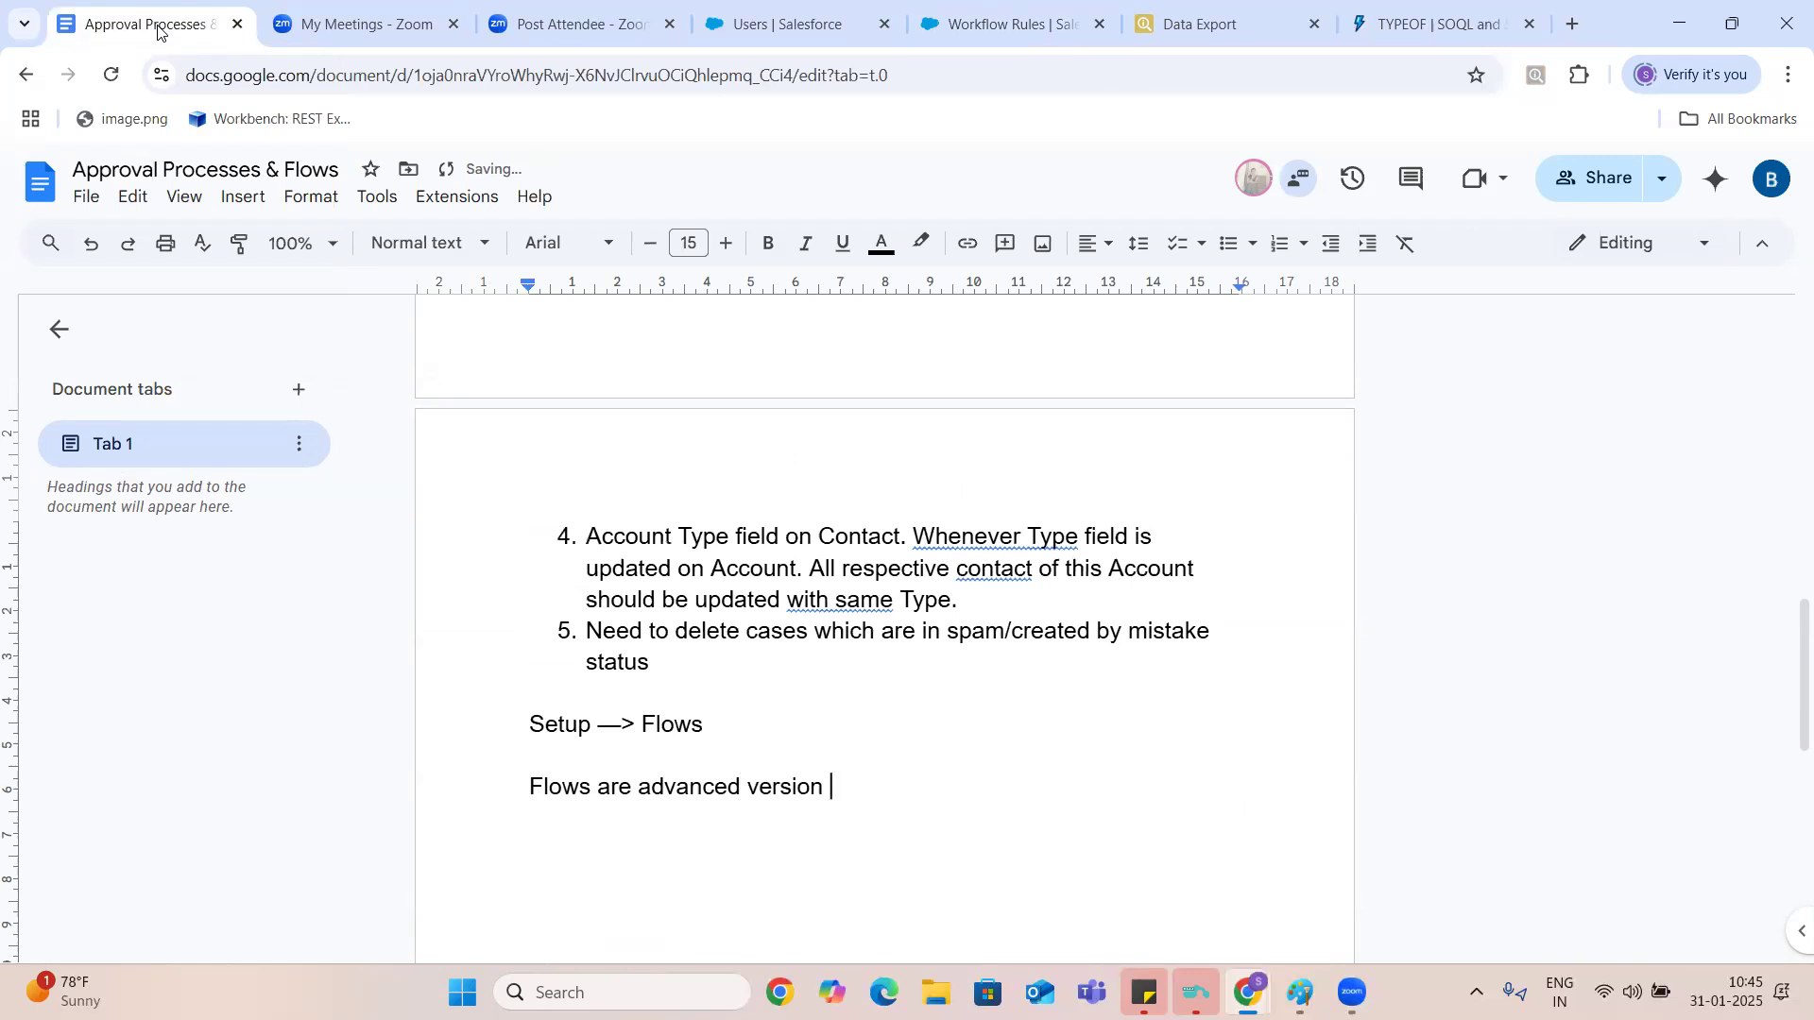
type("of process automations. Now a days we are using only flows for automations.")
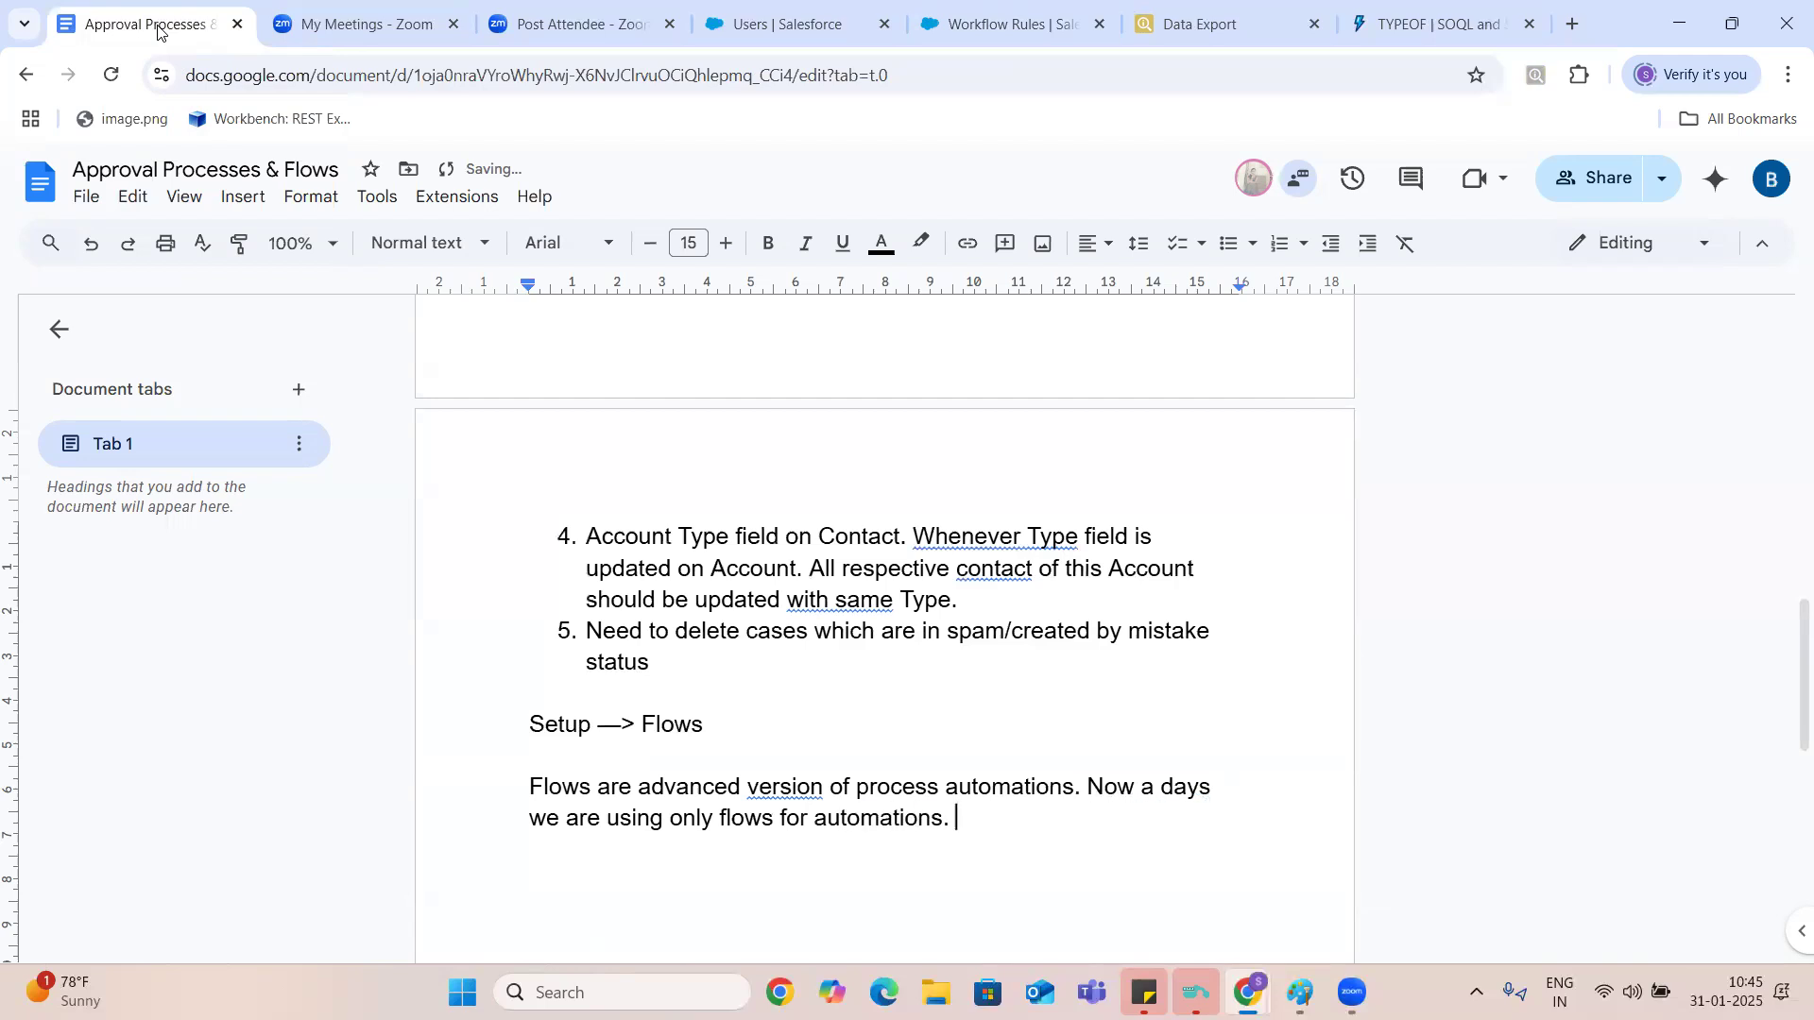
- Start a new paragraph, separated by a blank line, with "But initially we use workflow rules"
key("Return")
key("Return")
type("But initi")
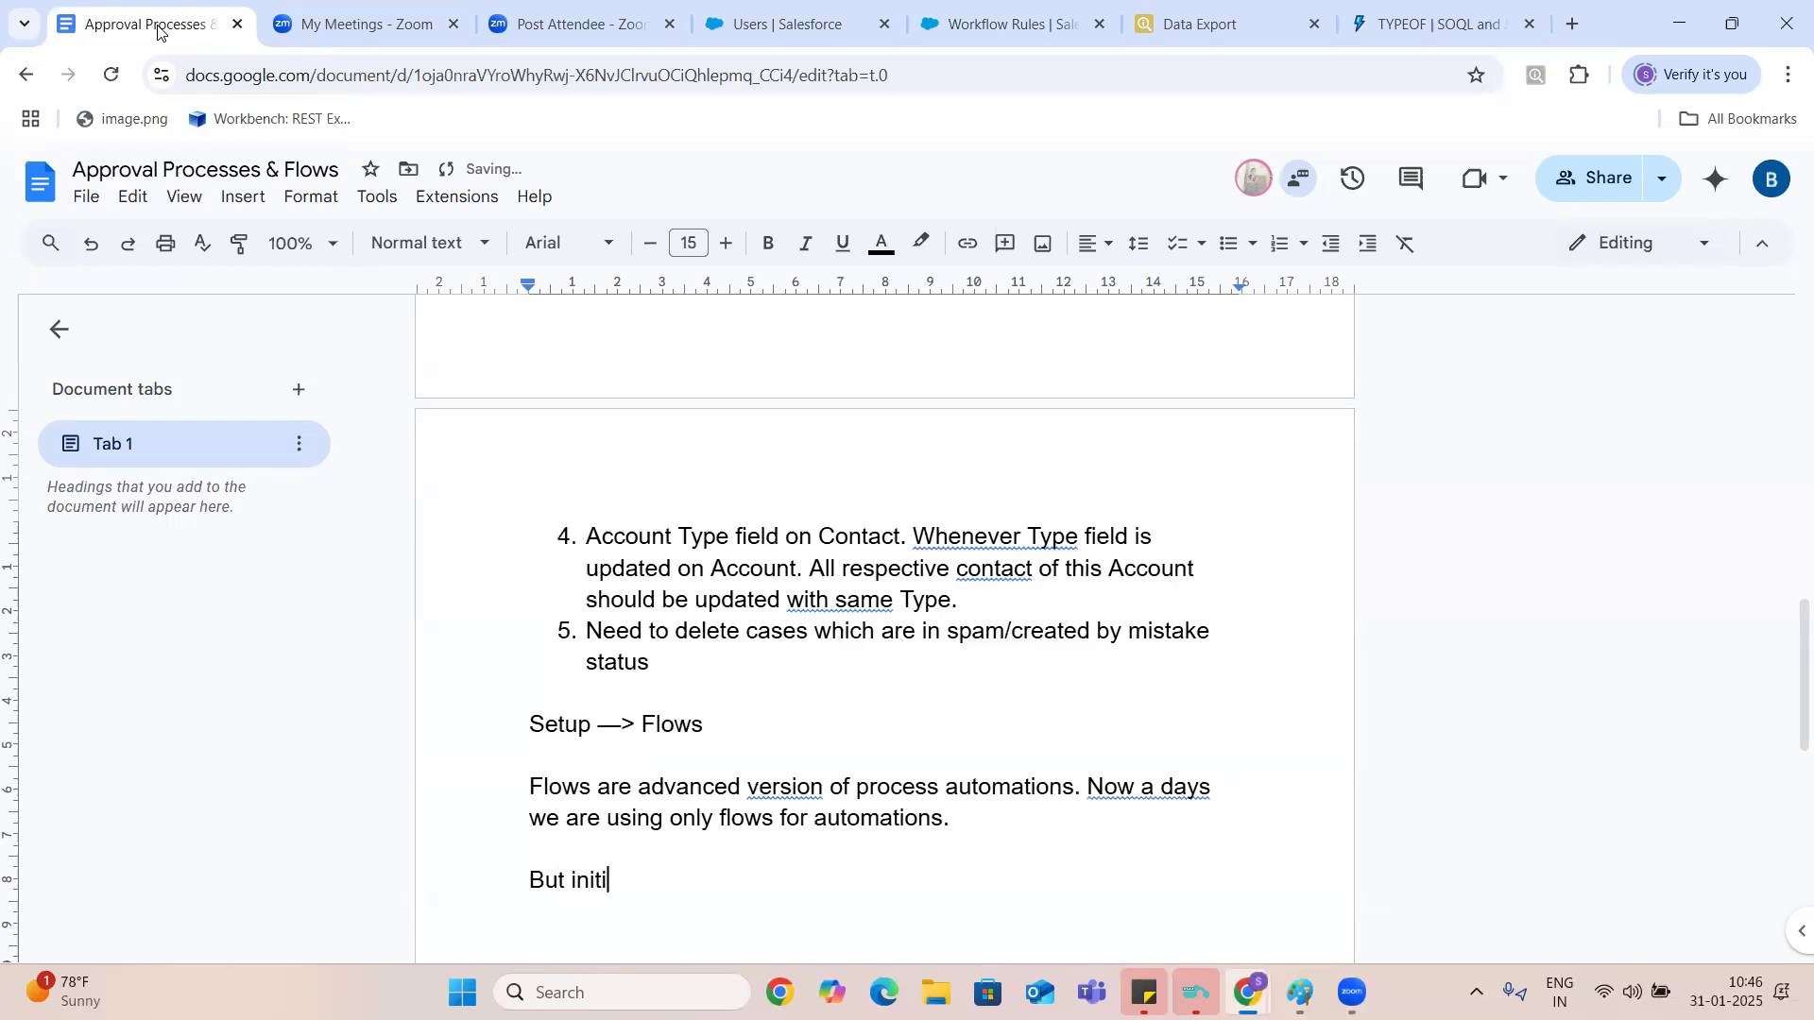
type("ally we use workflow")
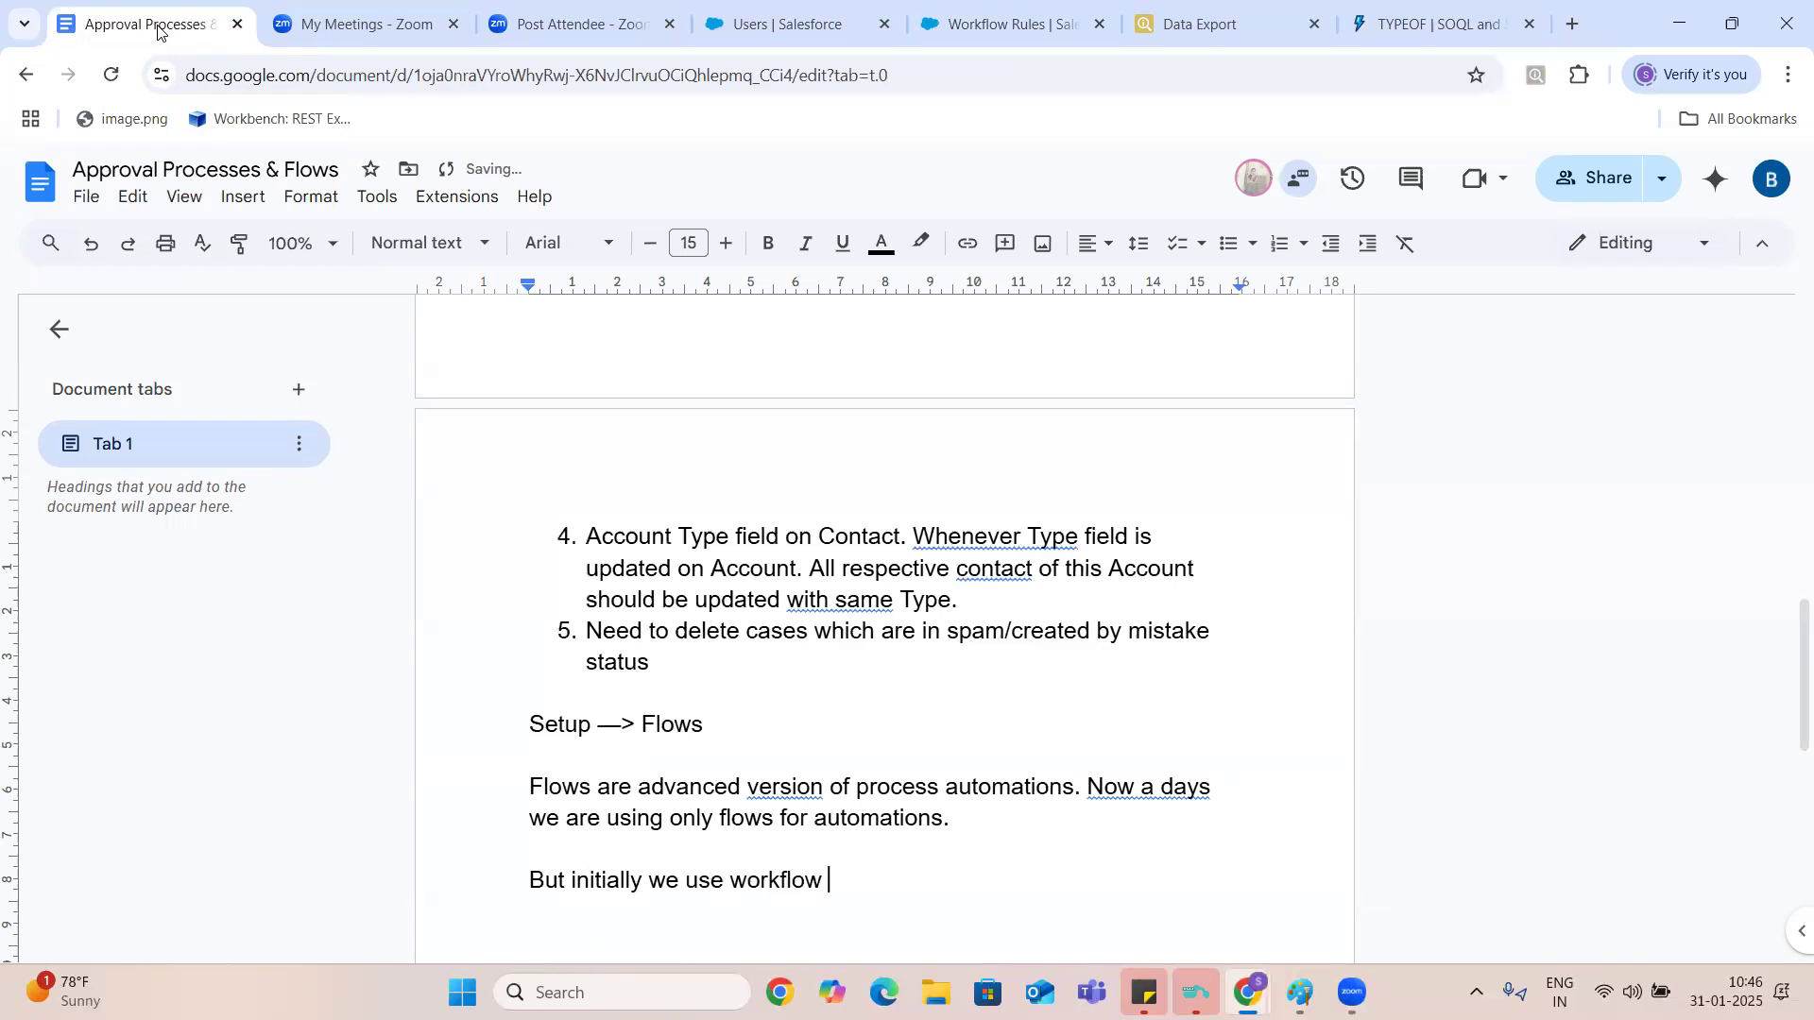
type(" rules")
key("Return")
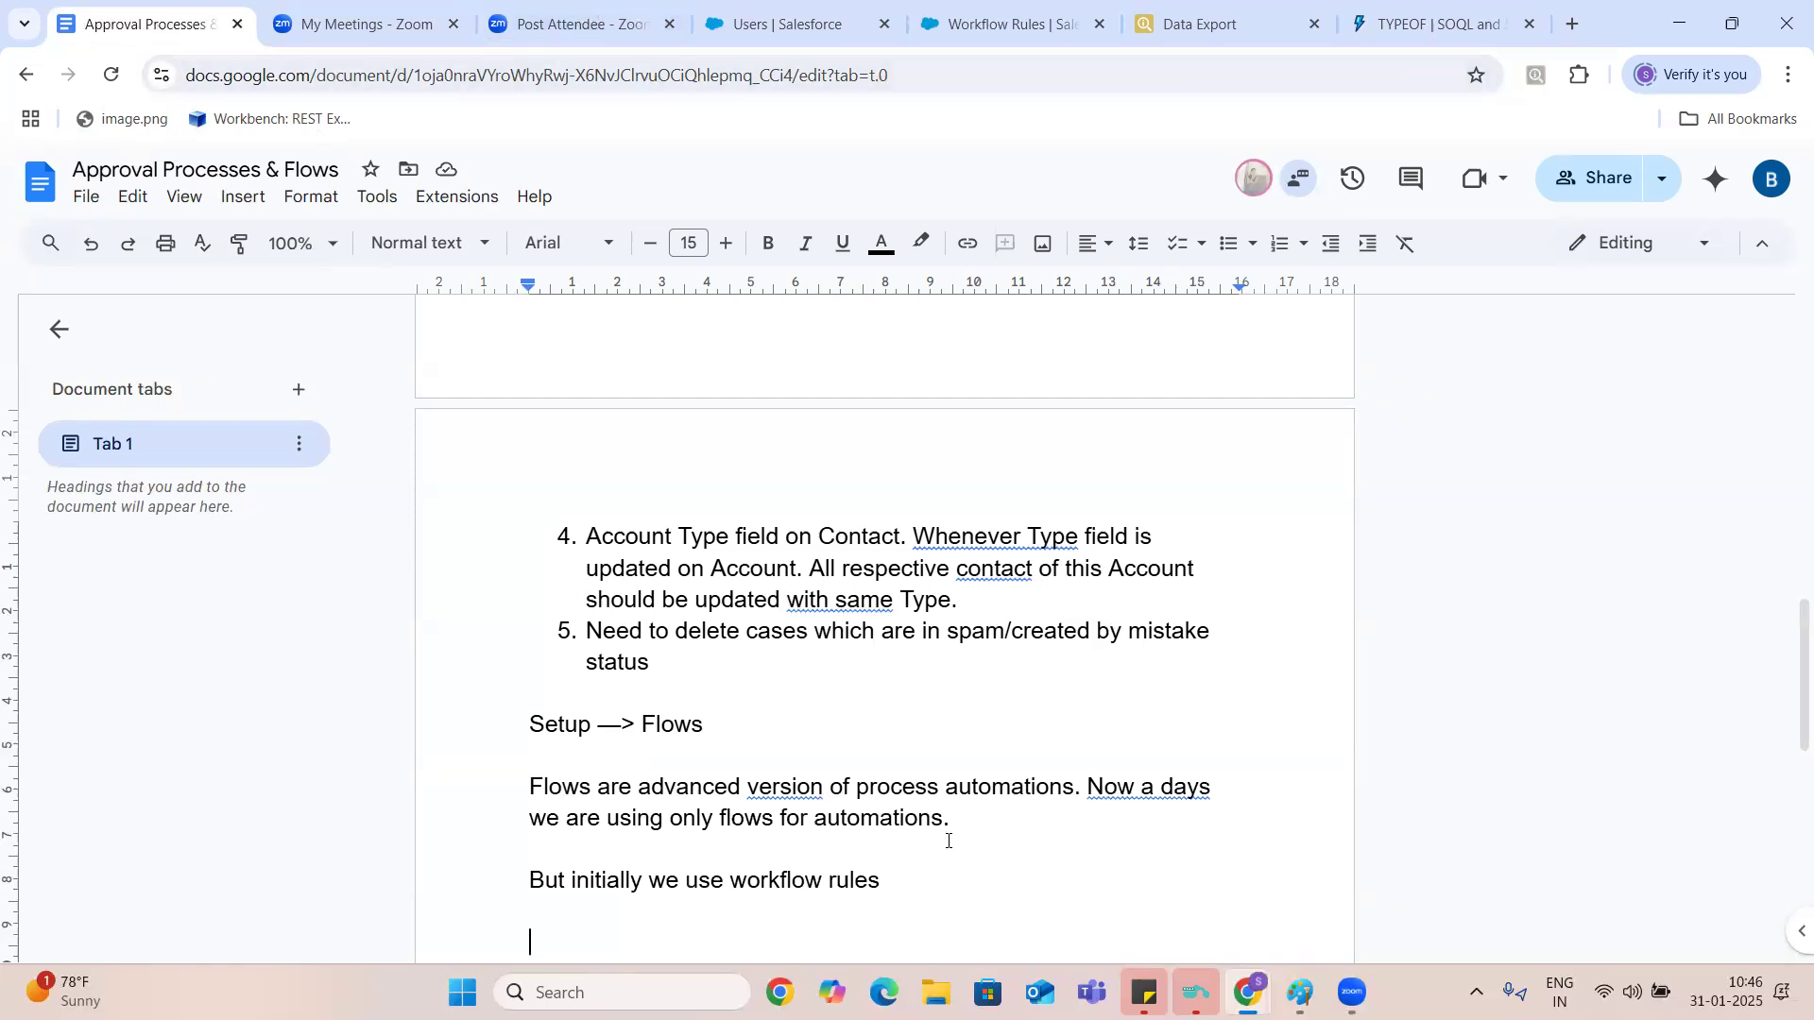
- Extend the workflow rules sentence on the same line with "and using these rules we can perform some workflow actions"
key("BackSpace")
type("and")
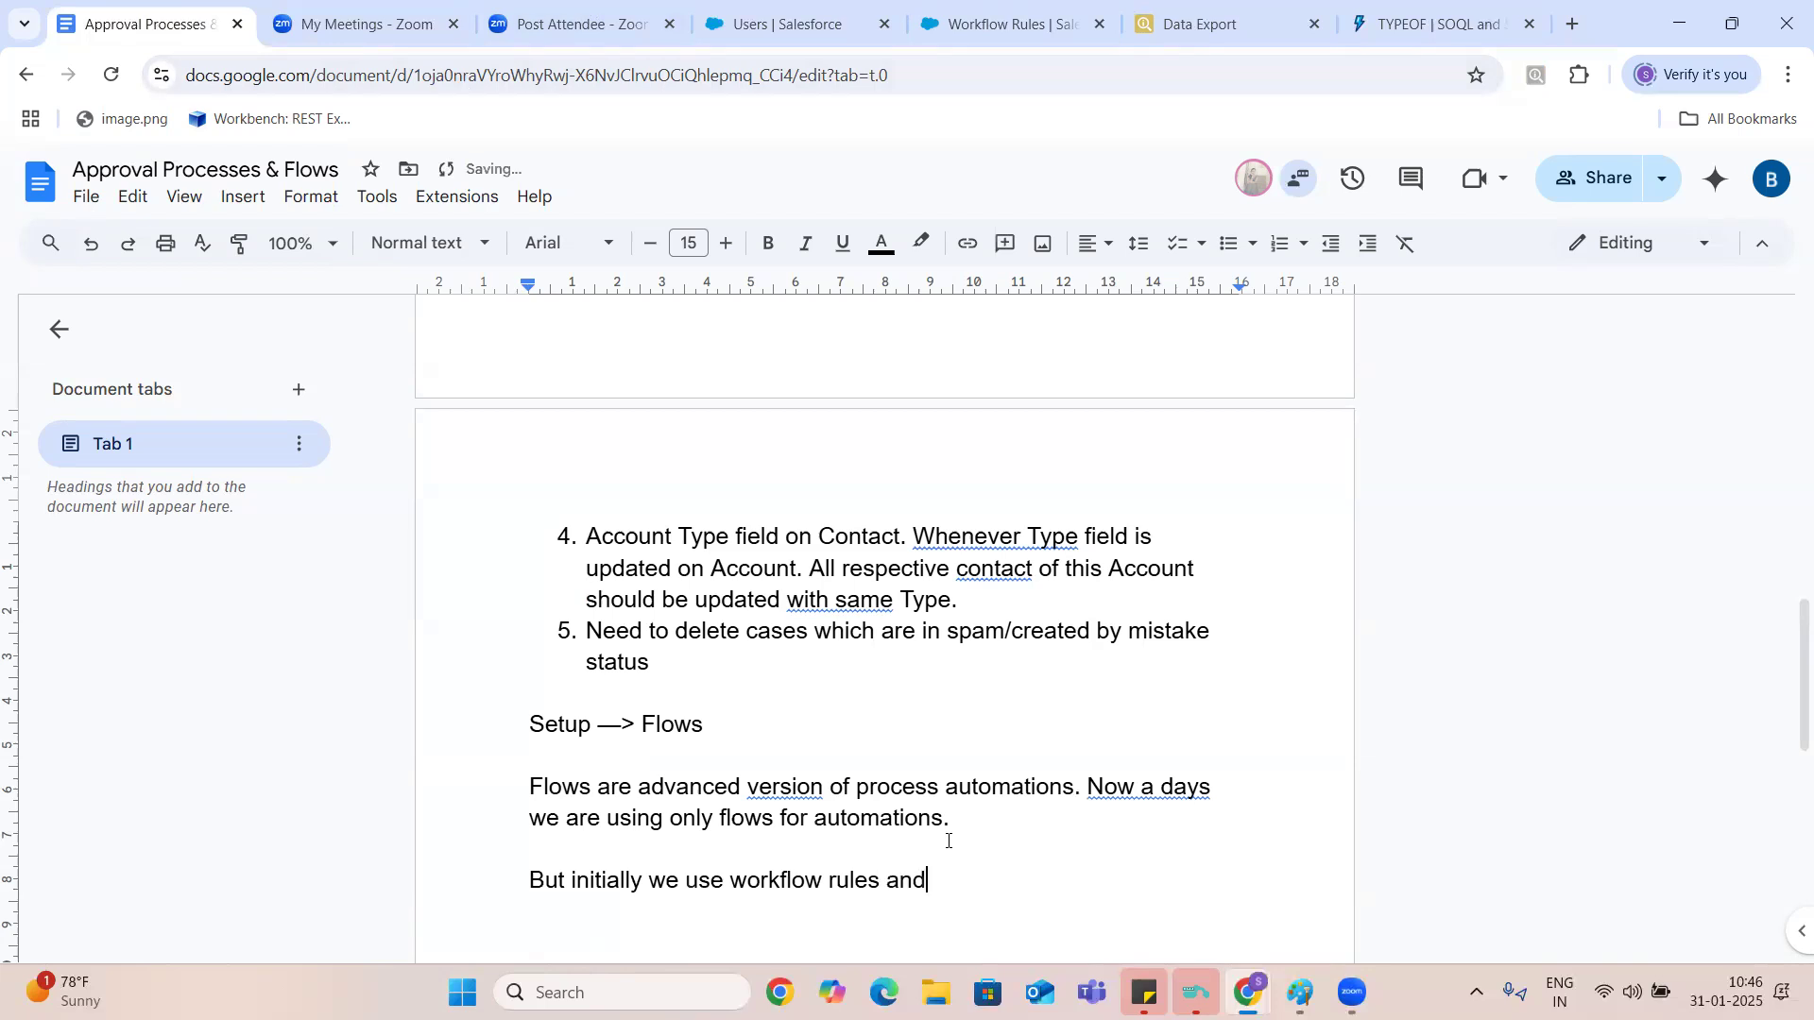
type(" using these rules we c")
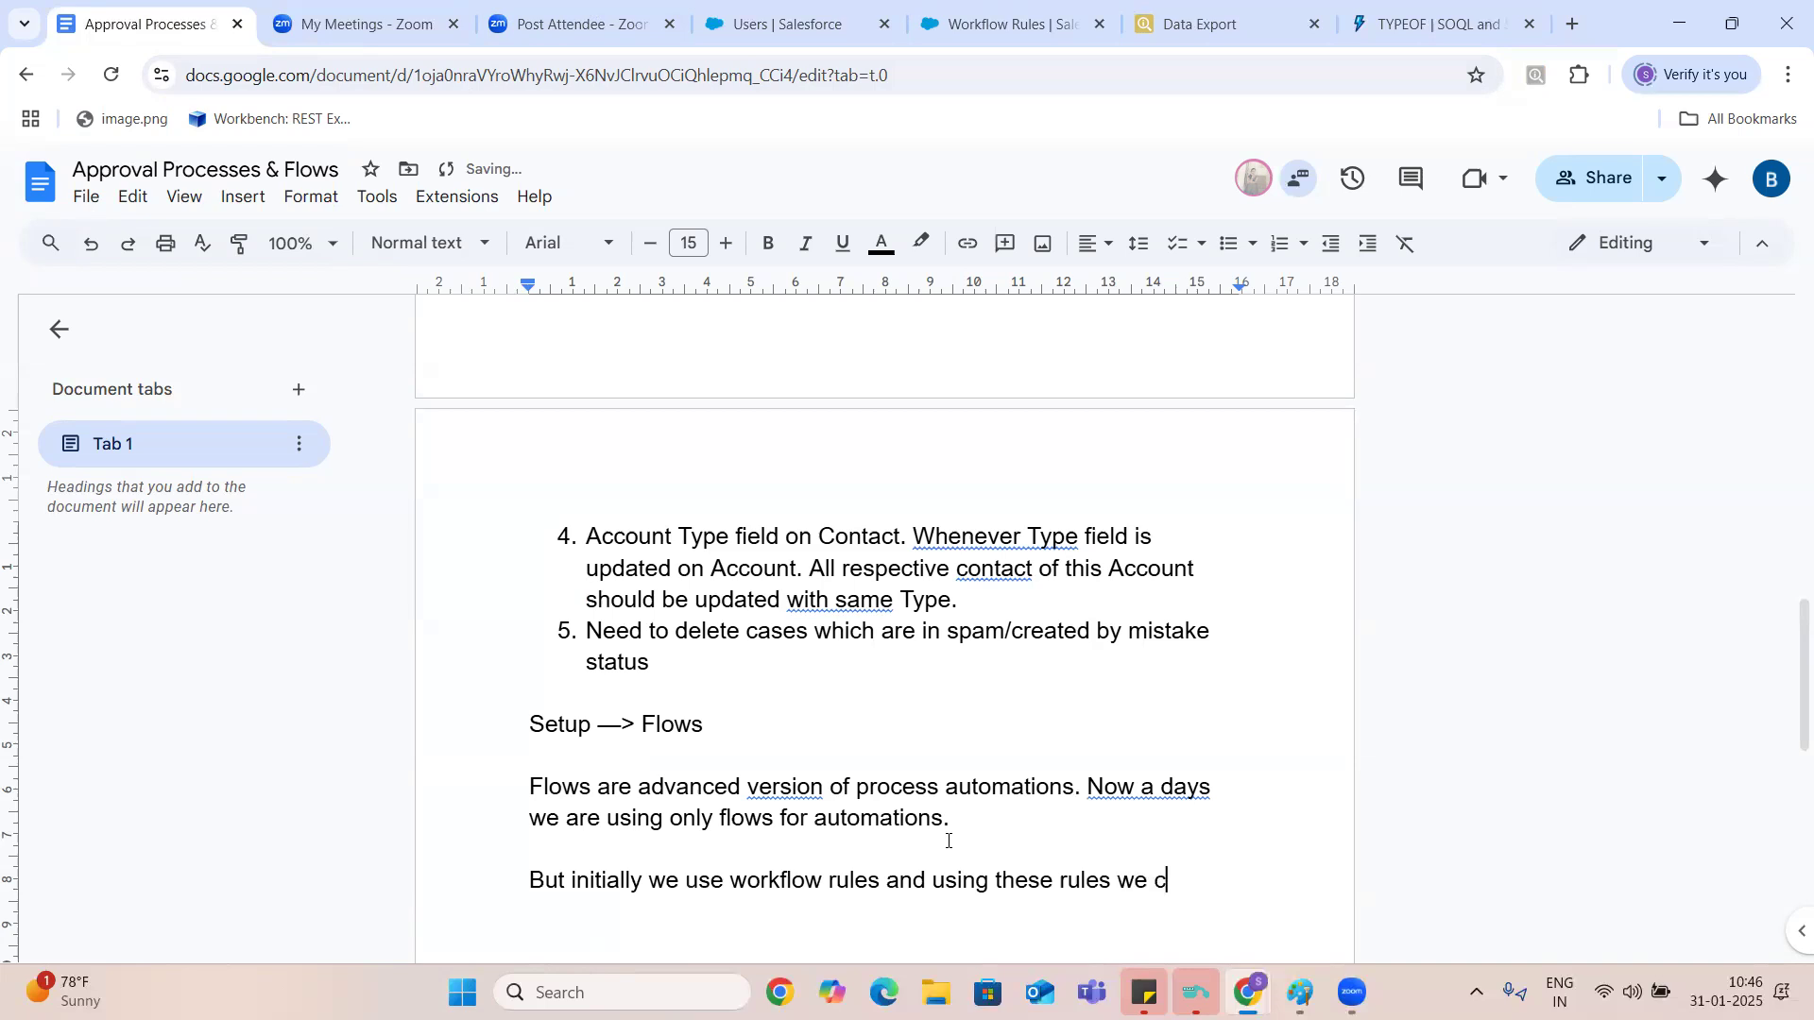
type("an person")
key("BackSpace")
key("BackSpace")
key("BackSpace")
type("form some")
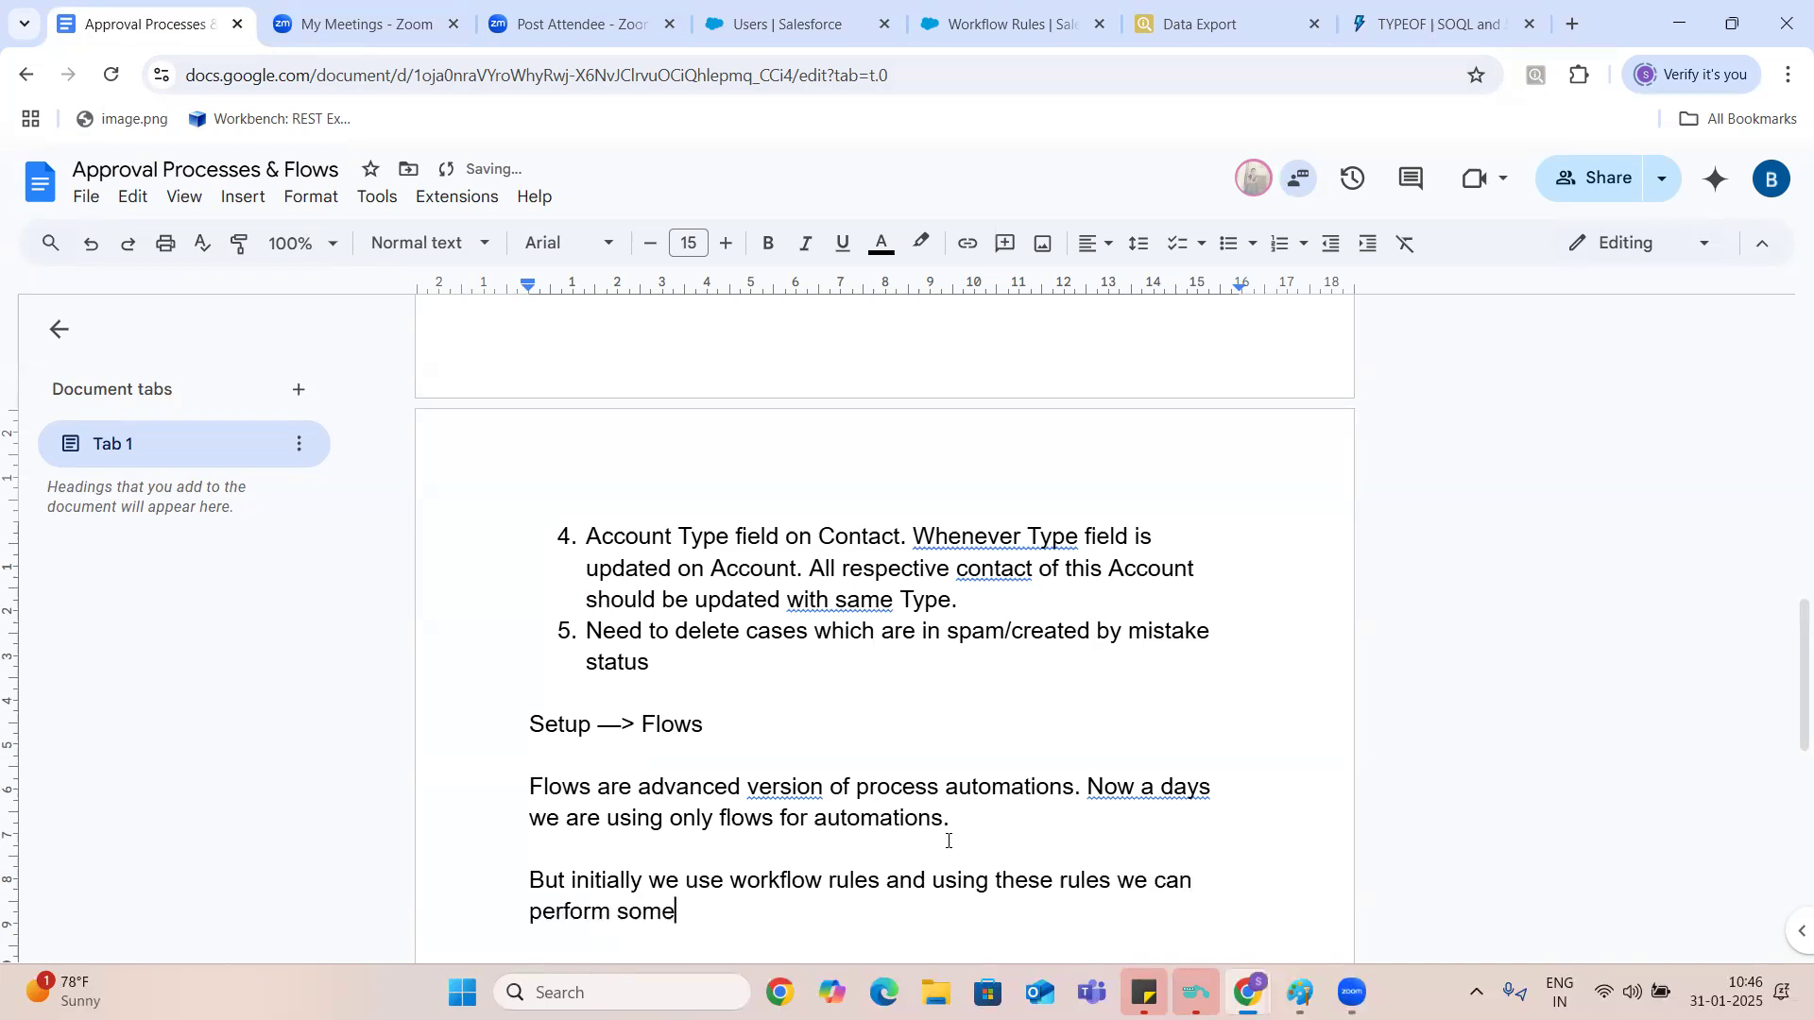
type(" workflow actions")
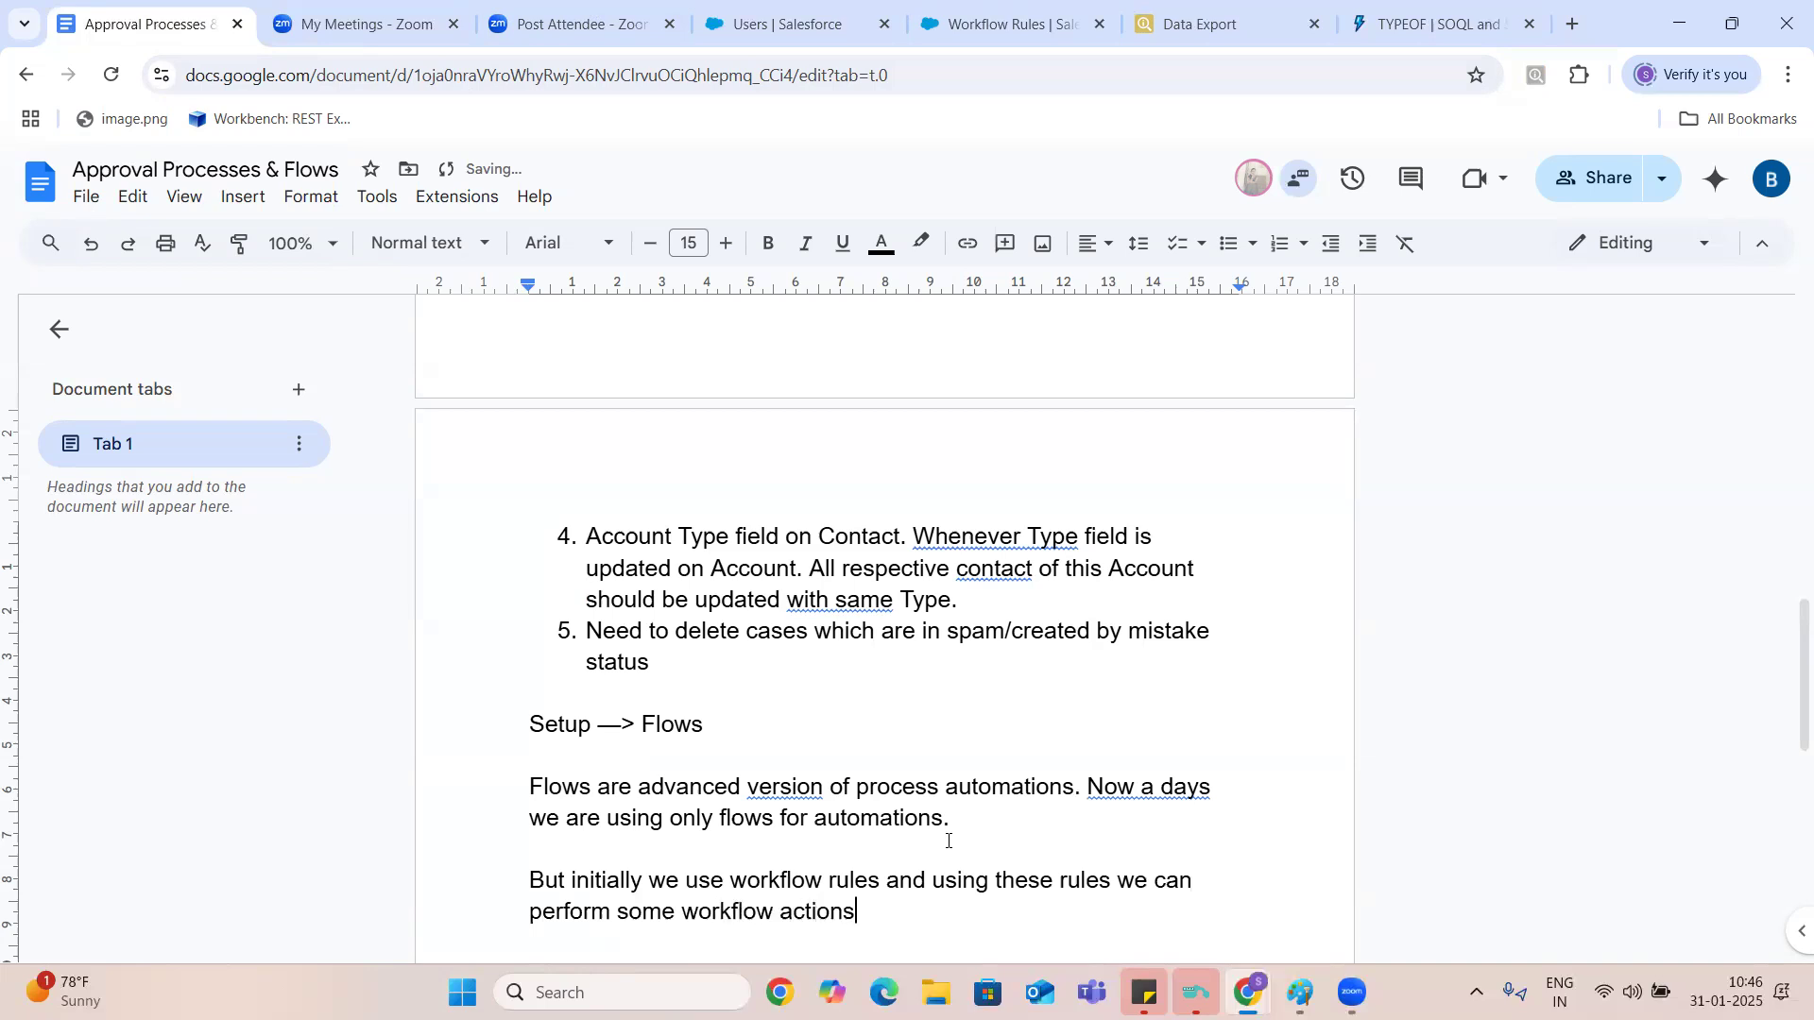
type(" like Send Ema")
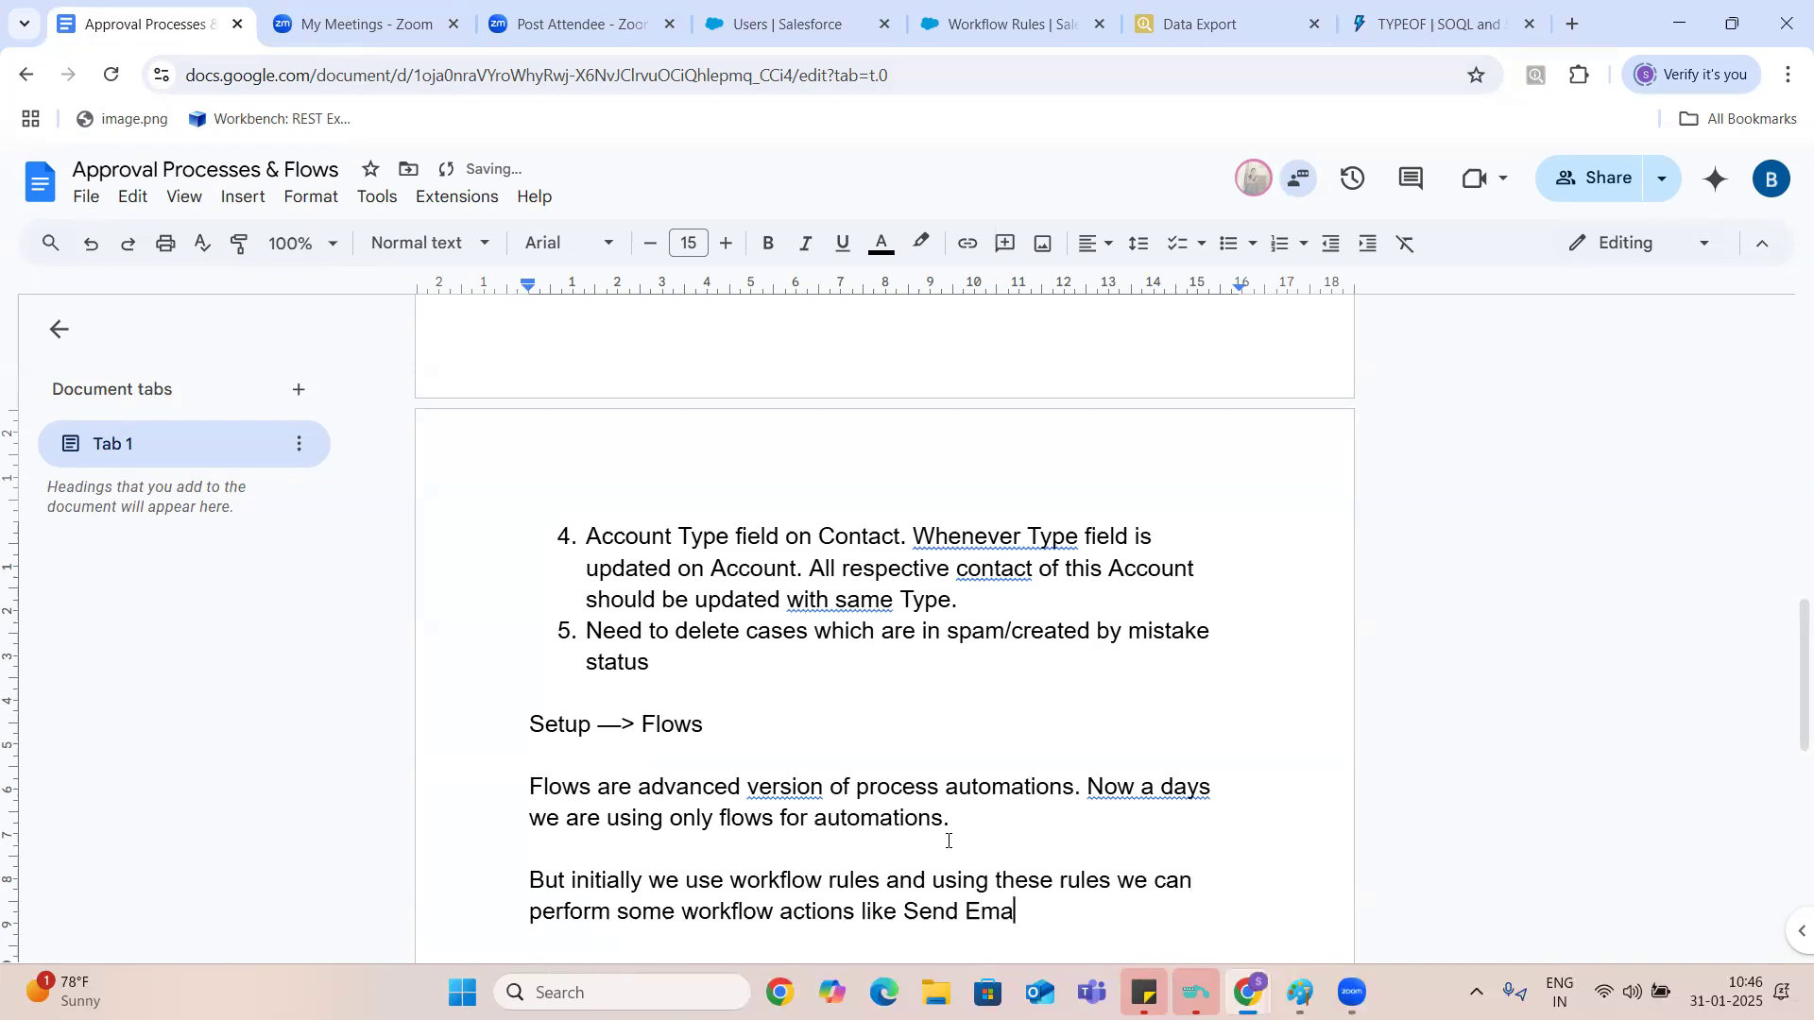
- Add the first workflow action examples to the sentence: "like Send Email Alert, Field Updates"
type("il Alert, Field Updates")
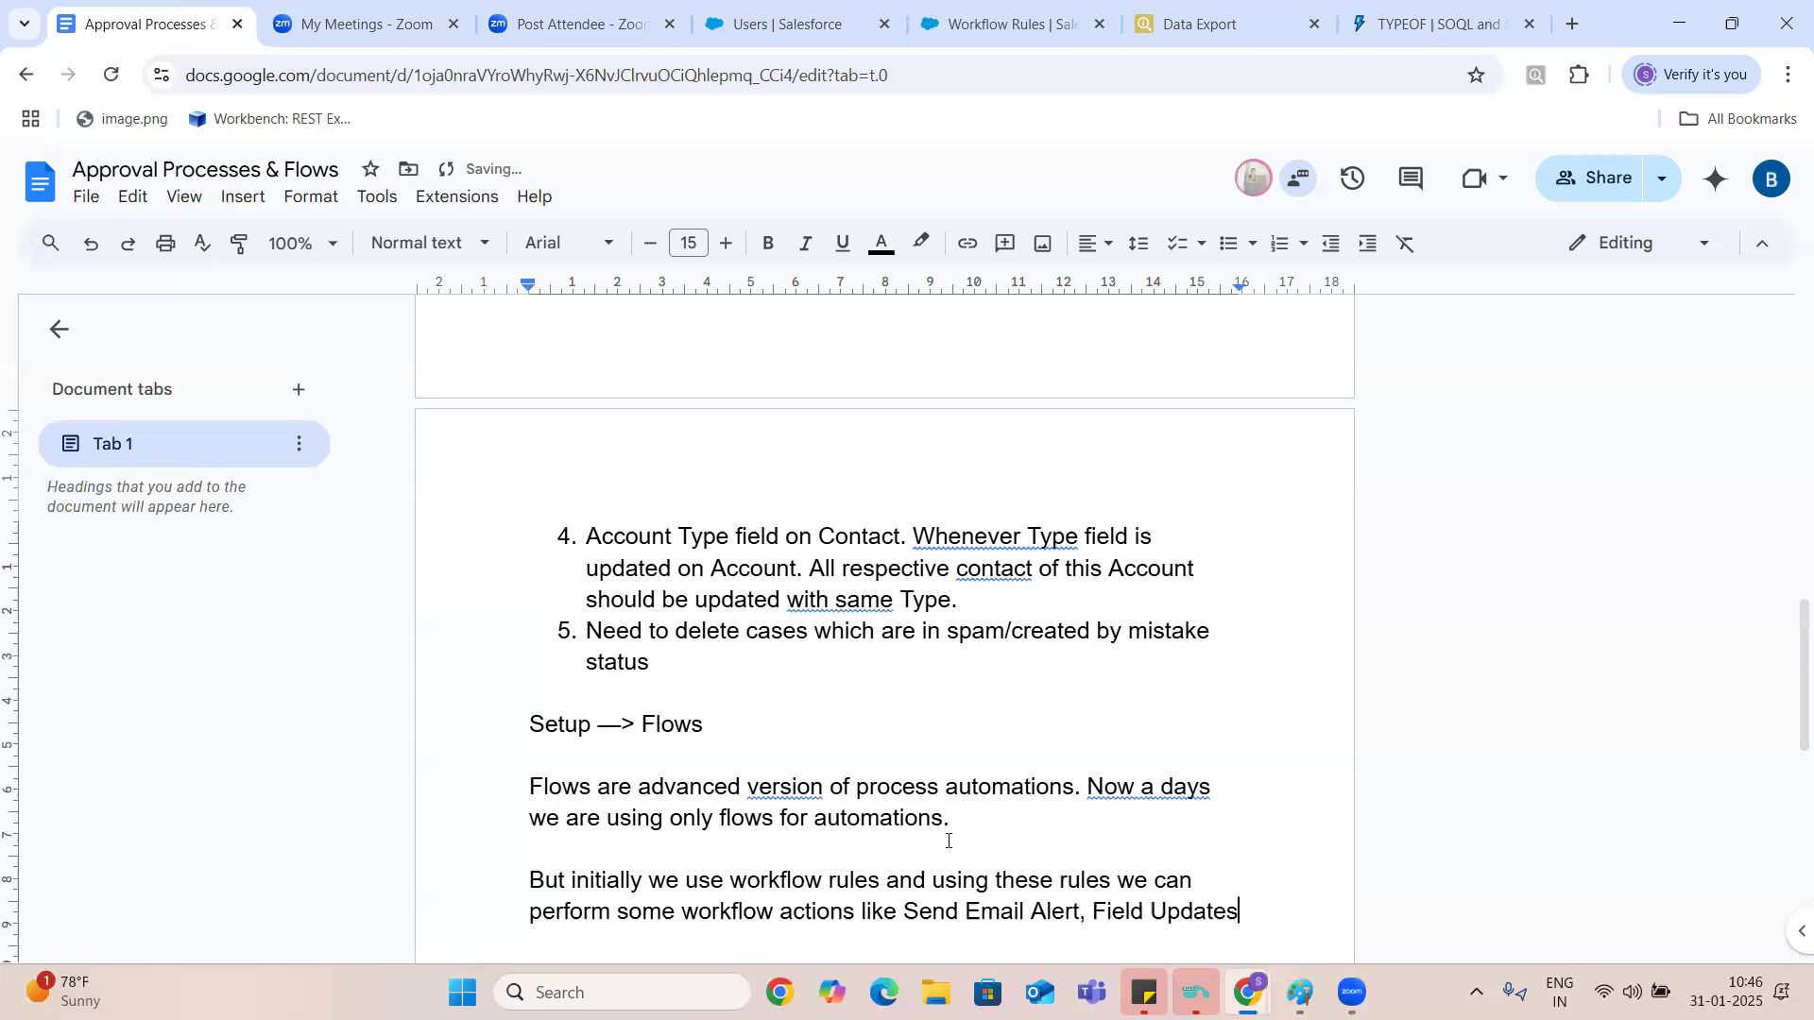
type(", ")
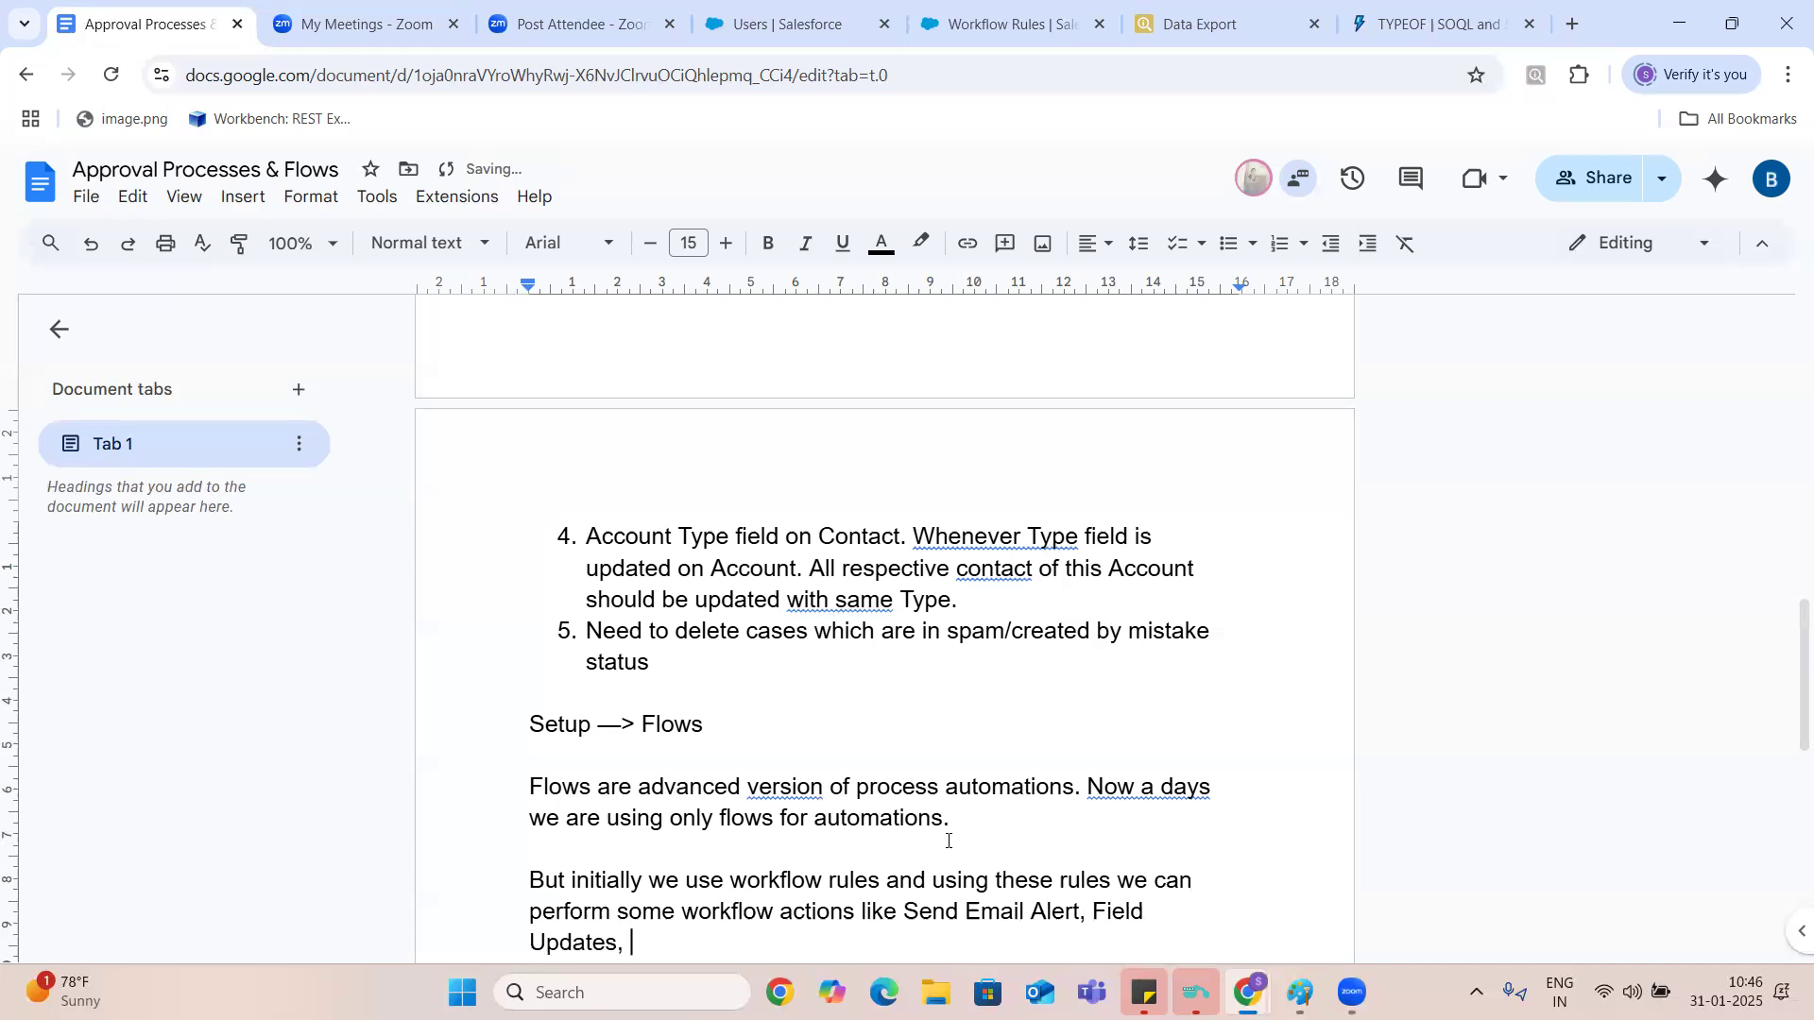
type("Create Task, Send ")
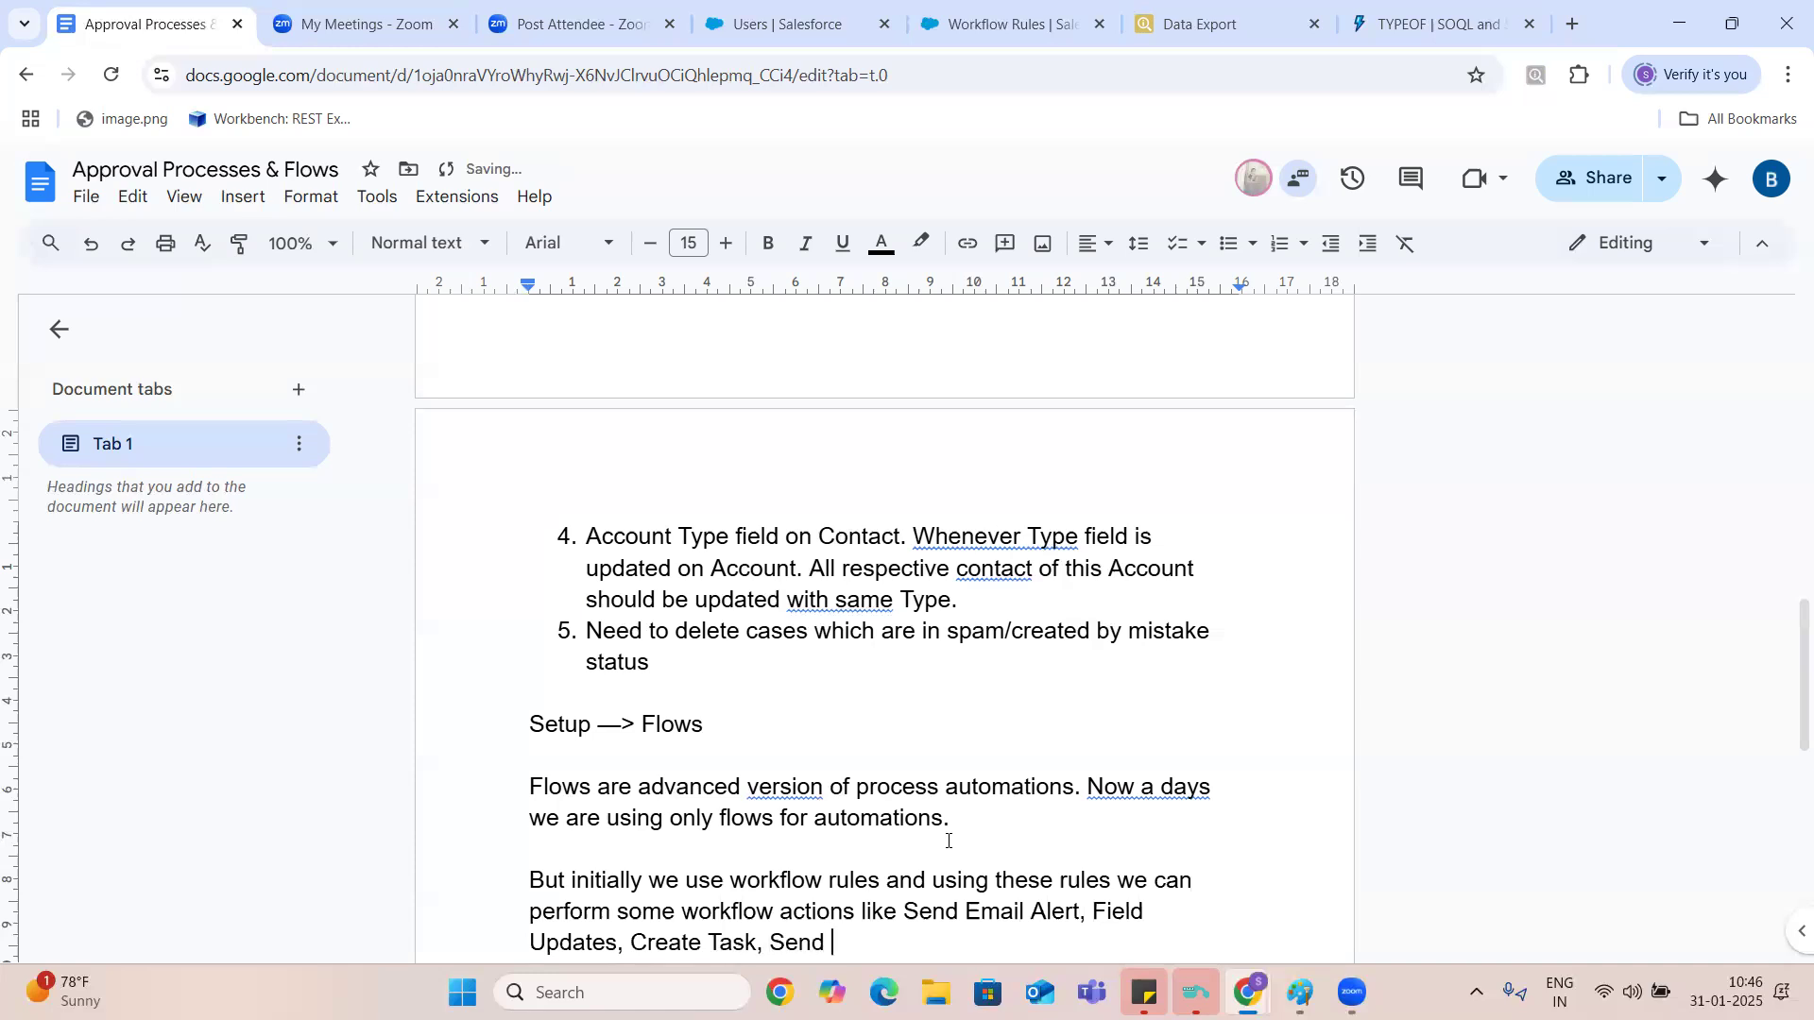
type("Outbound message")
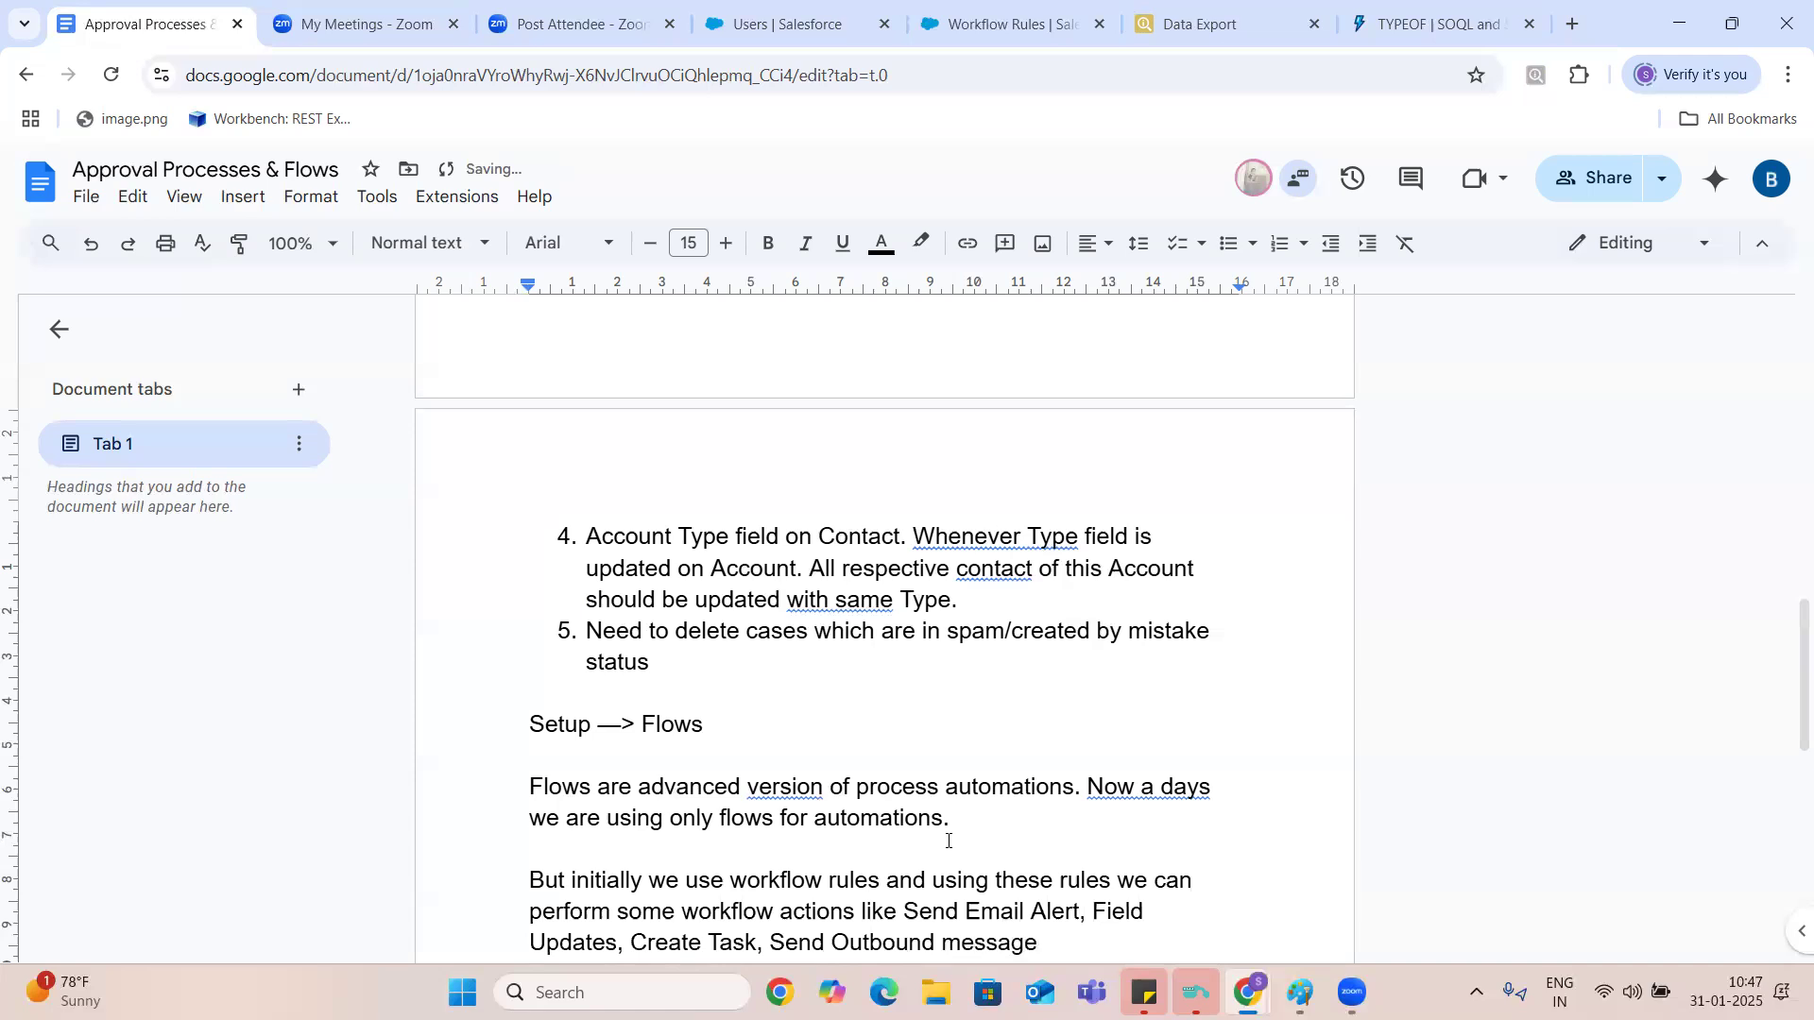
- Add the heading "Limitations of workflow rules:" below the workflow actions paragraph and start a numbered list under it
key("Down")
key("Down")
key("Down")
key("Down")
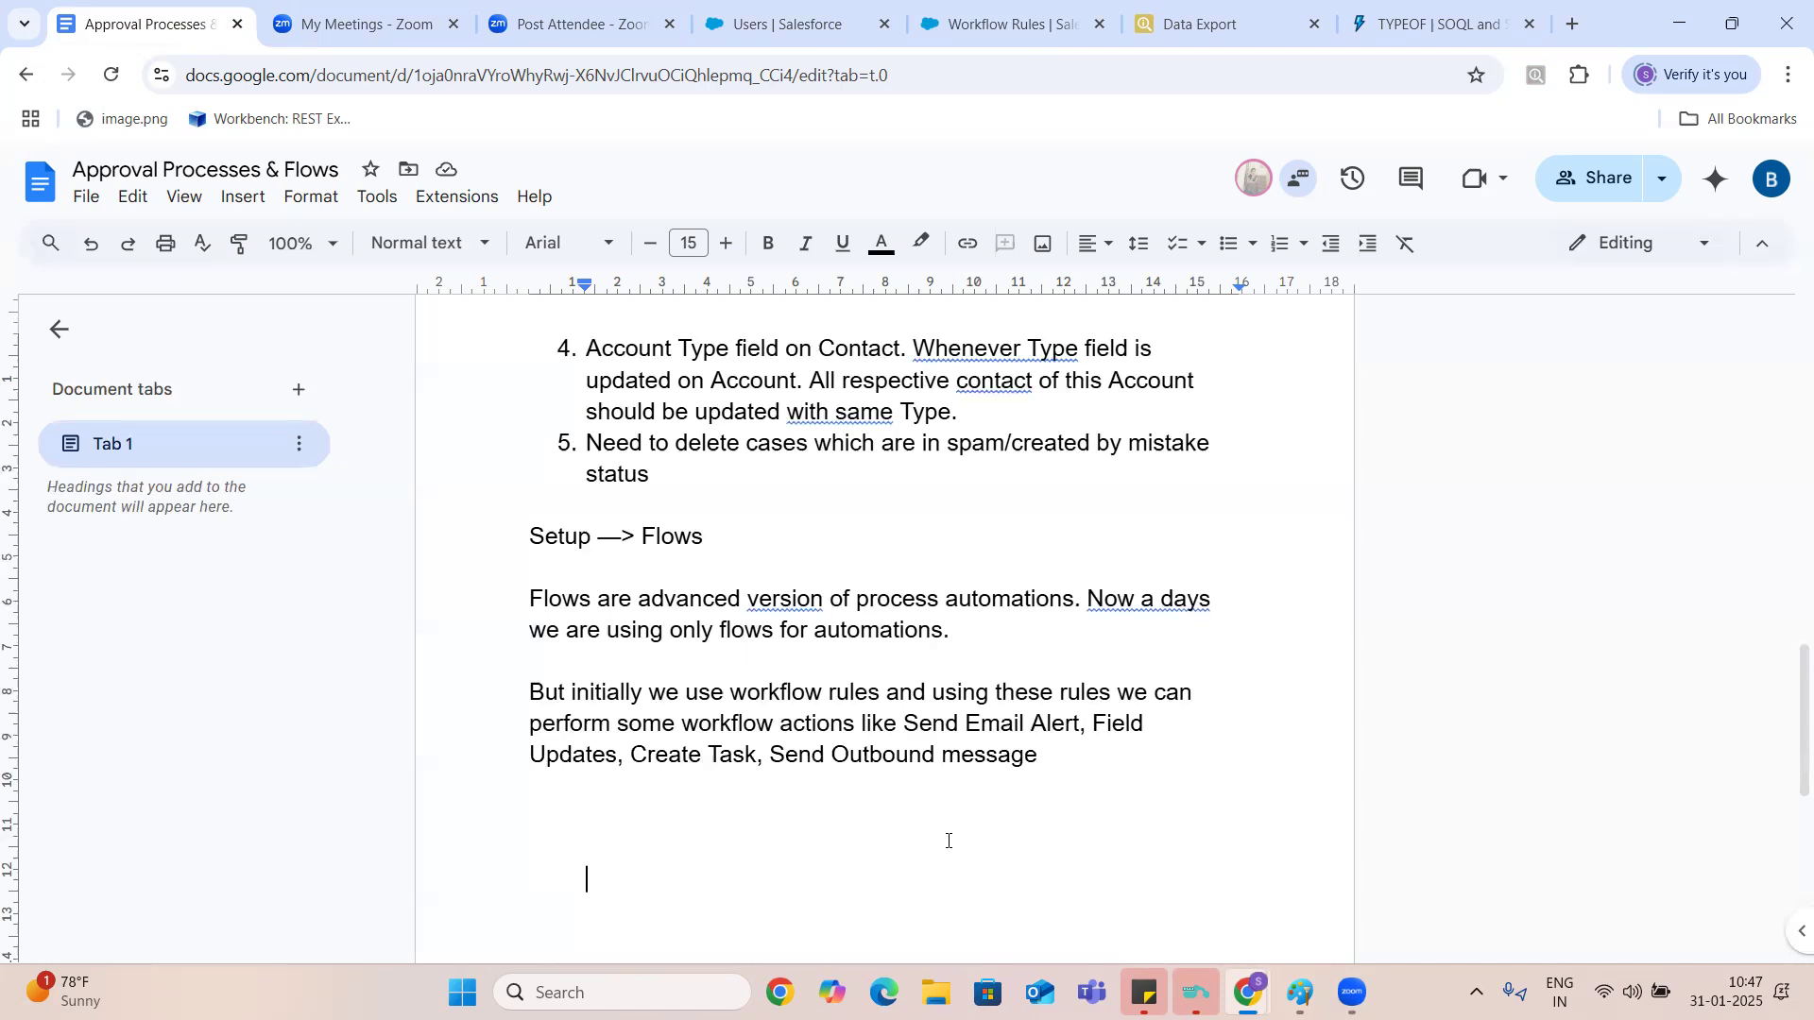
left_click(948, 841)
type("Lim")
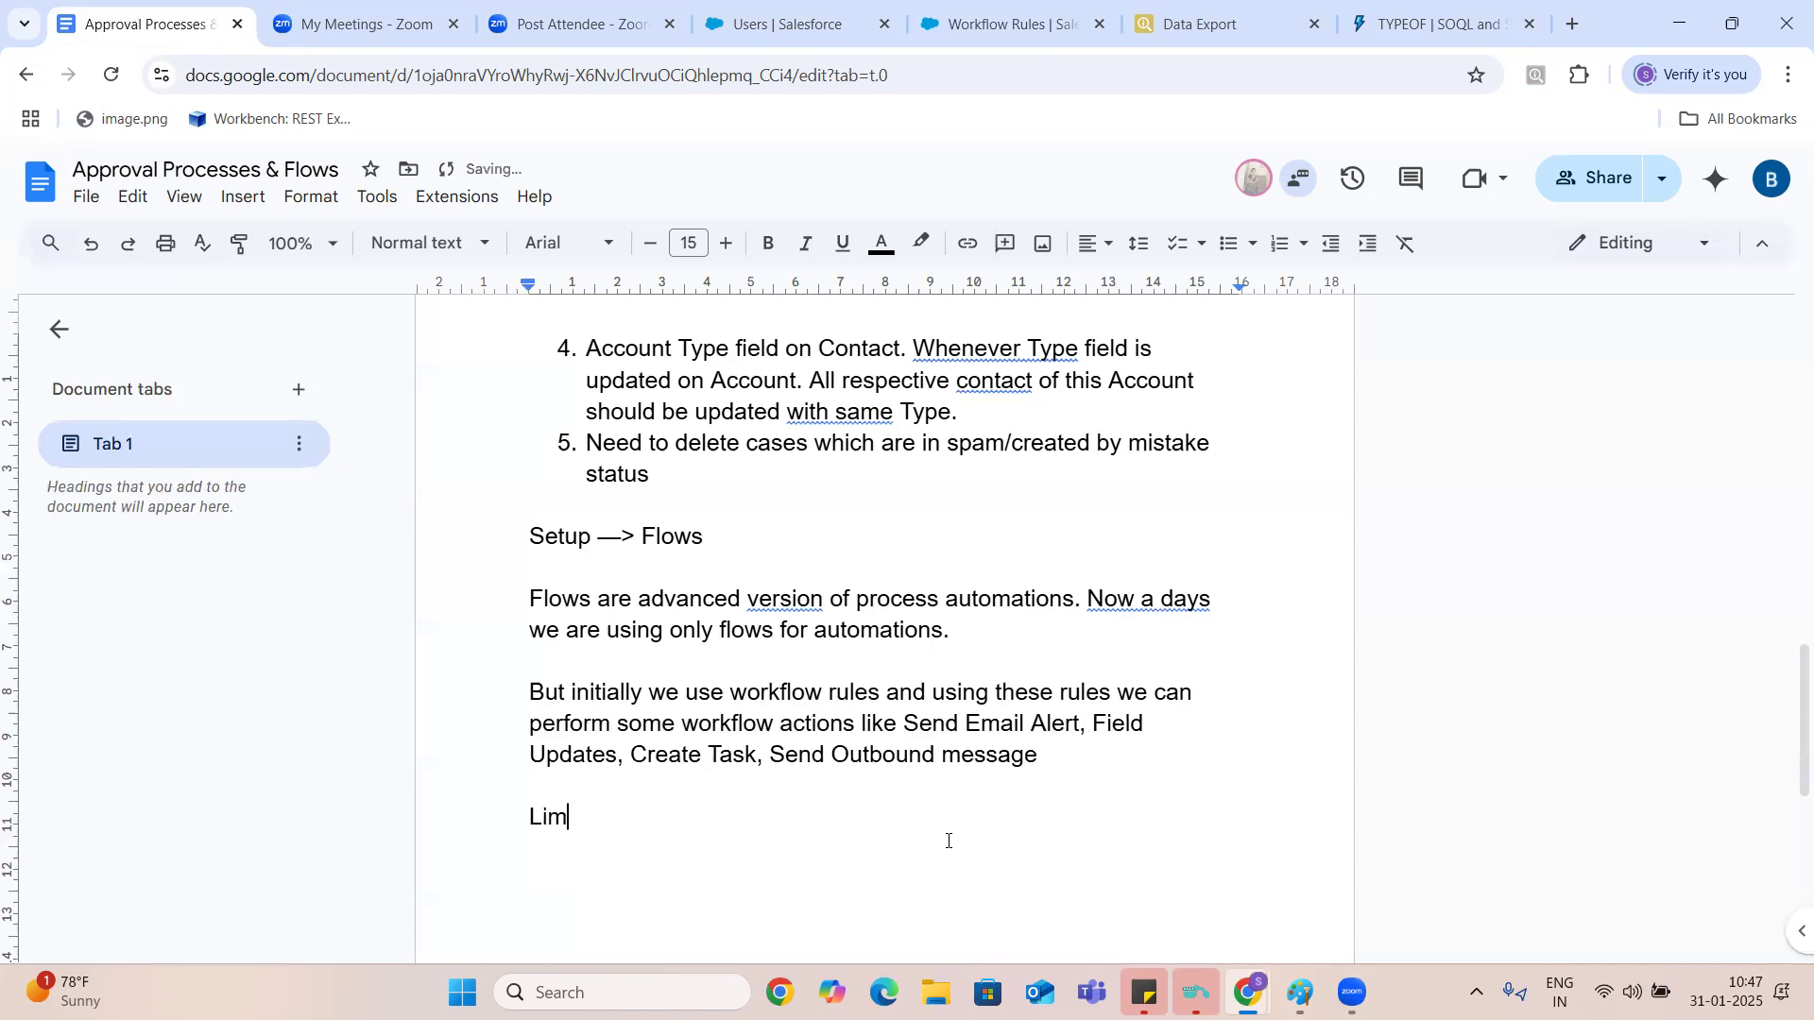
type("itations of workflow ")
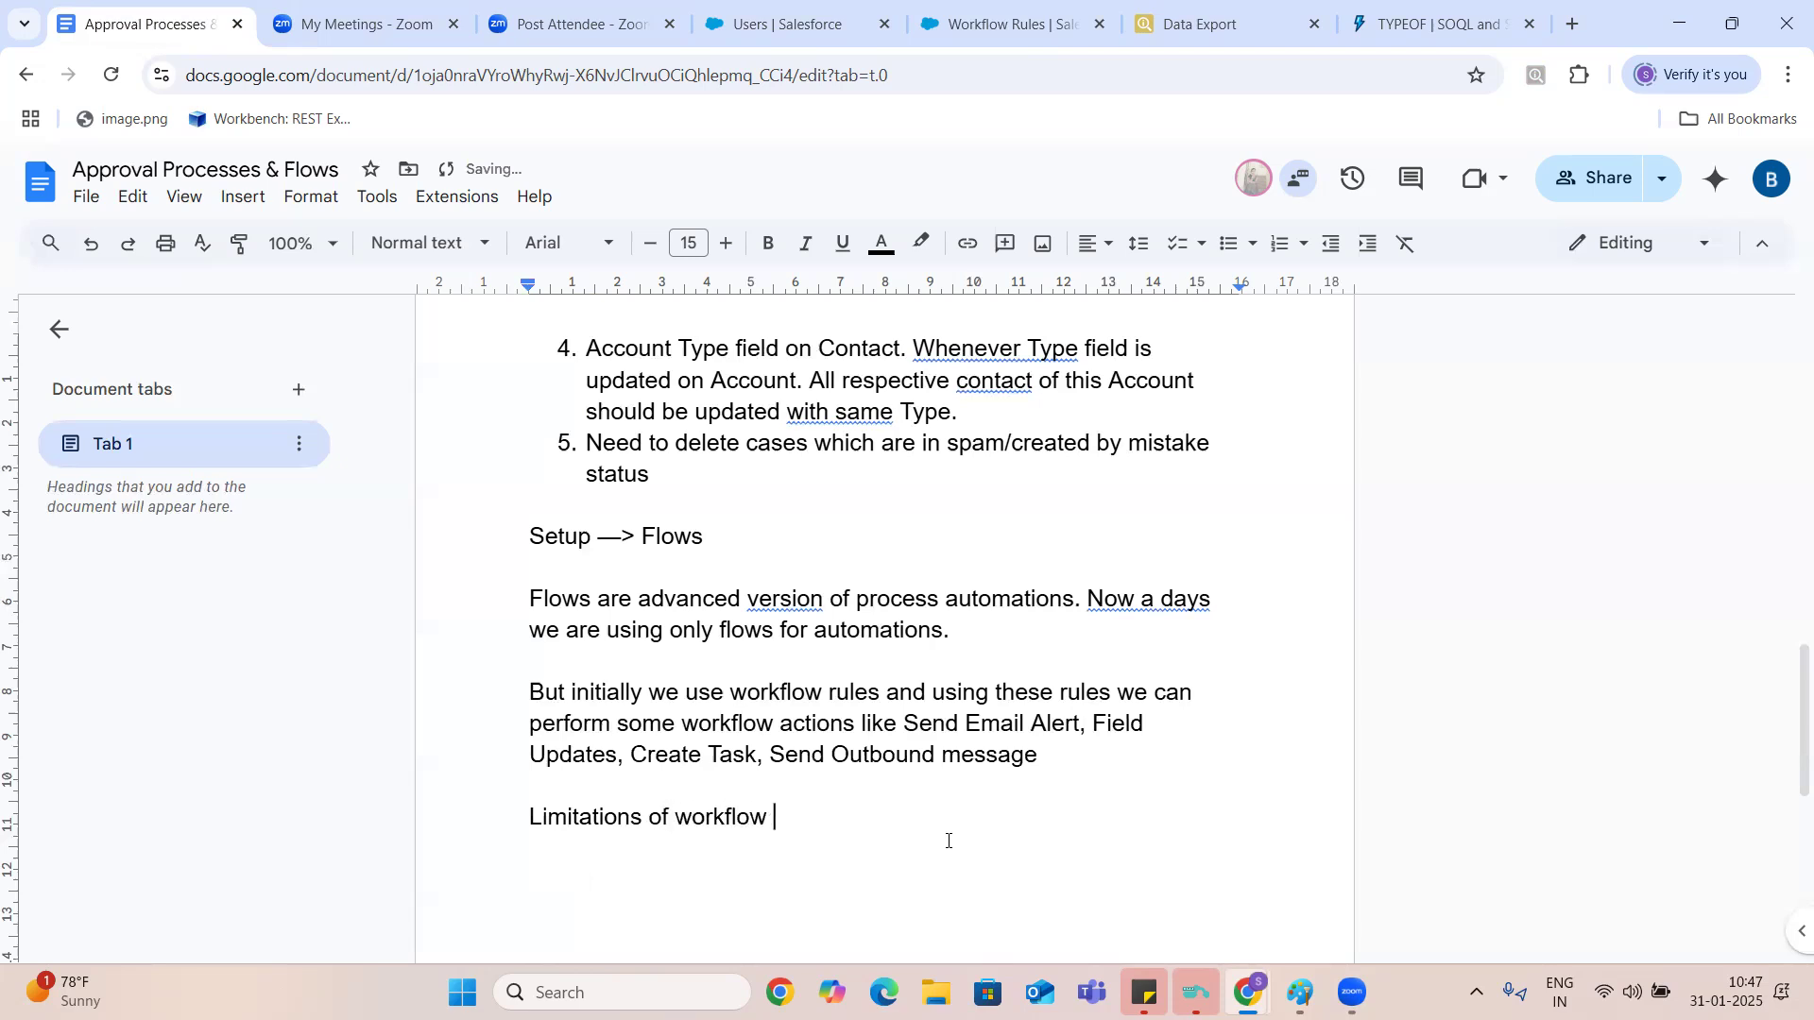
type("rules:")
key("Return")
key("Return")
type("1.")
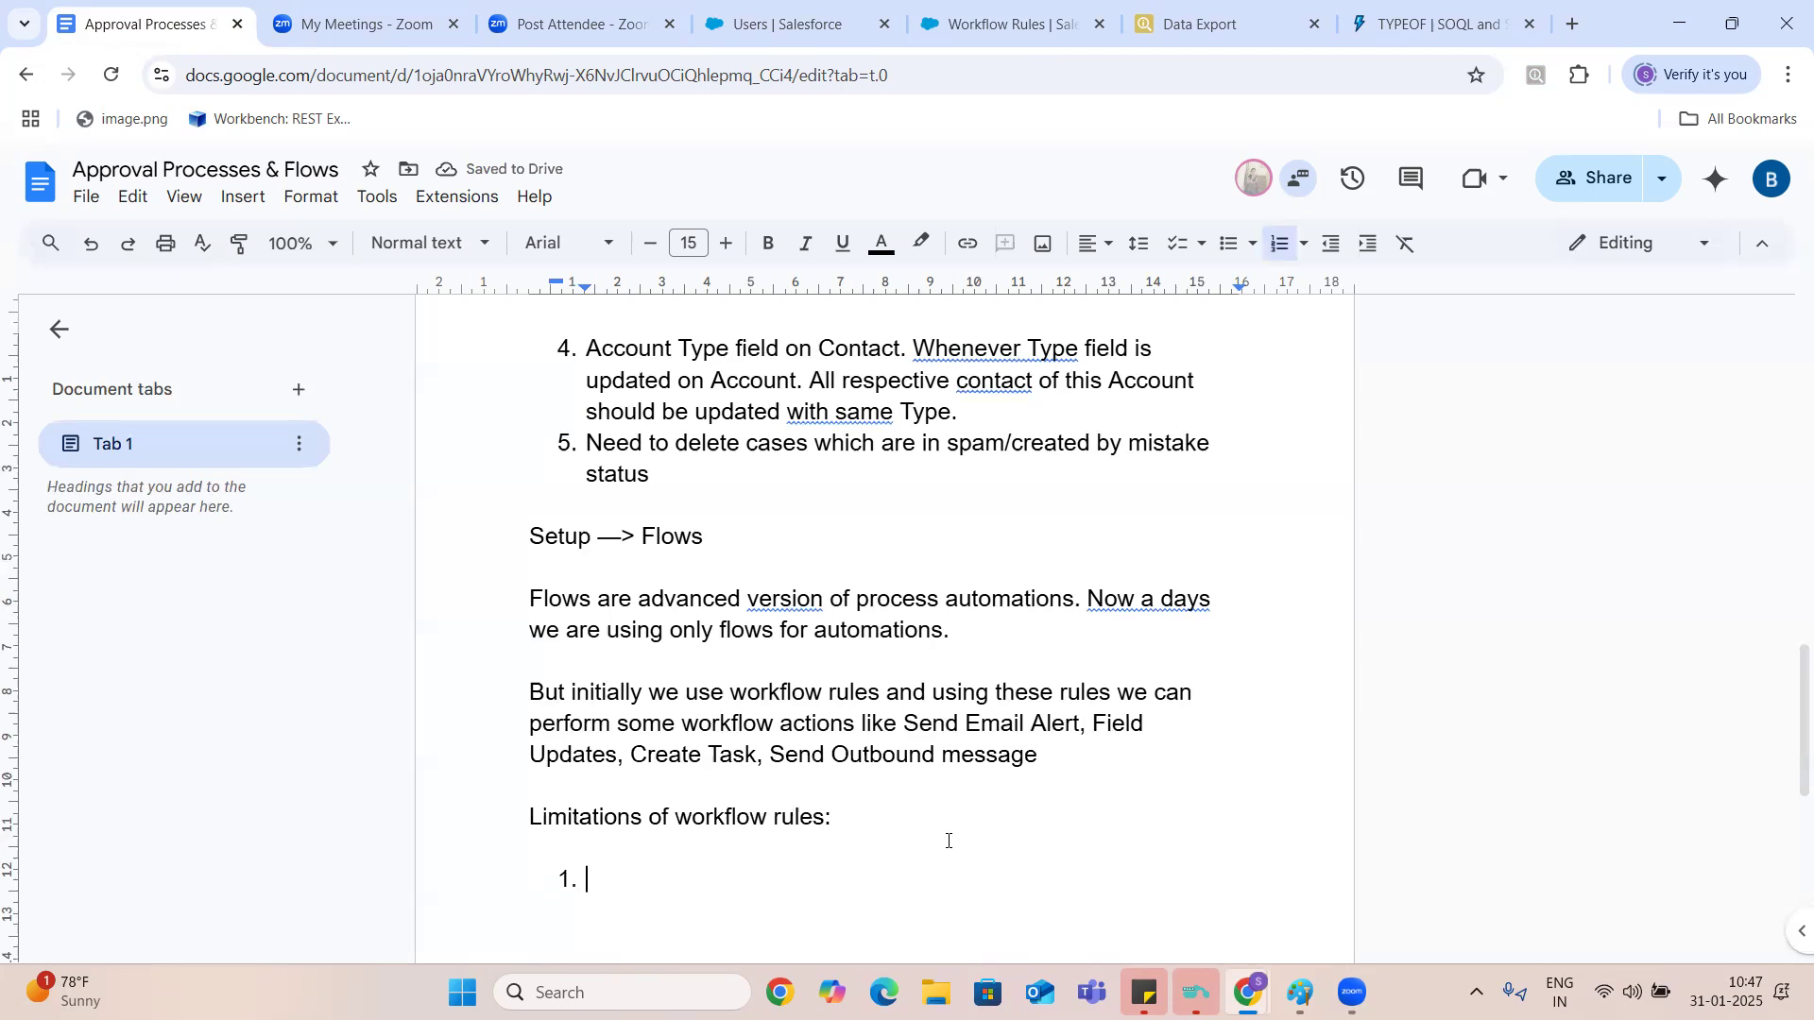
- Insert a new line reading "Journey of Flows" after the paragraph ending "we are using only flows for automations."
left_click(967, 627)
key("Return")
key("Return")
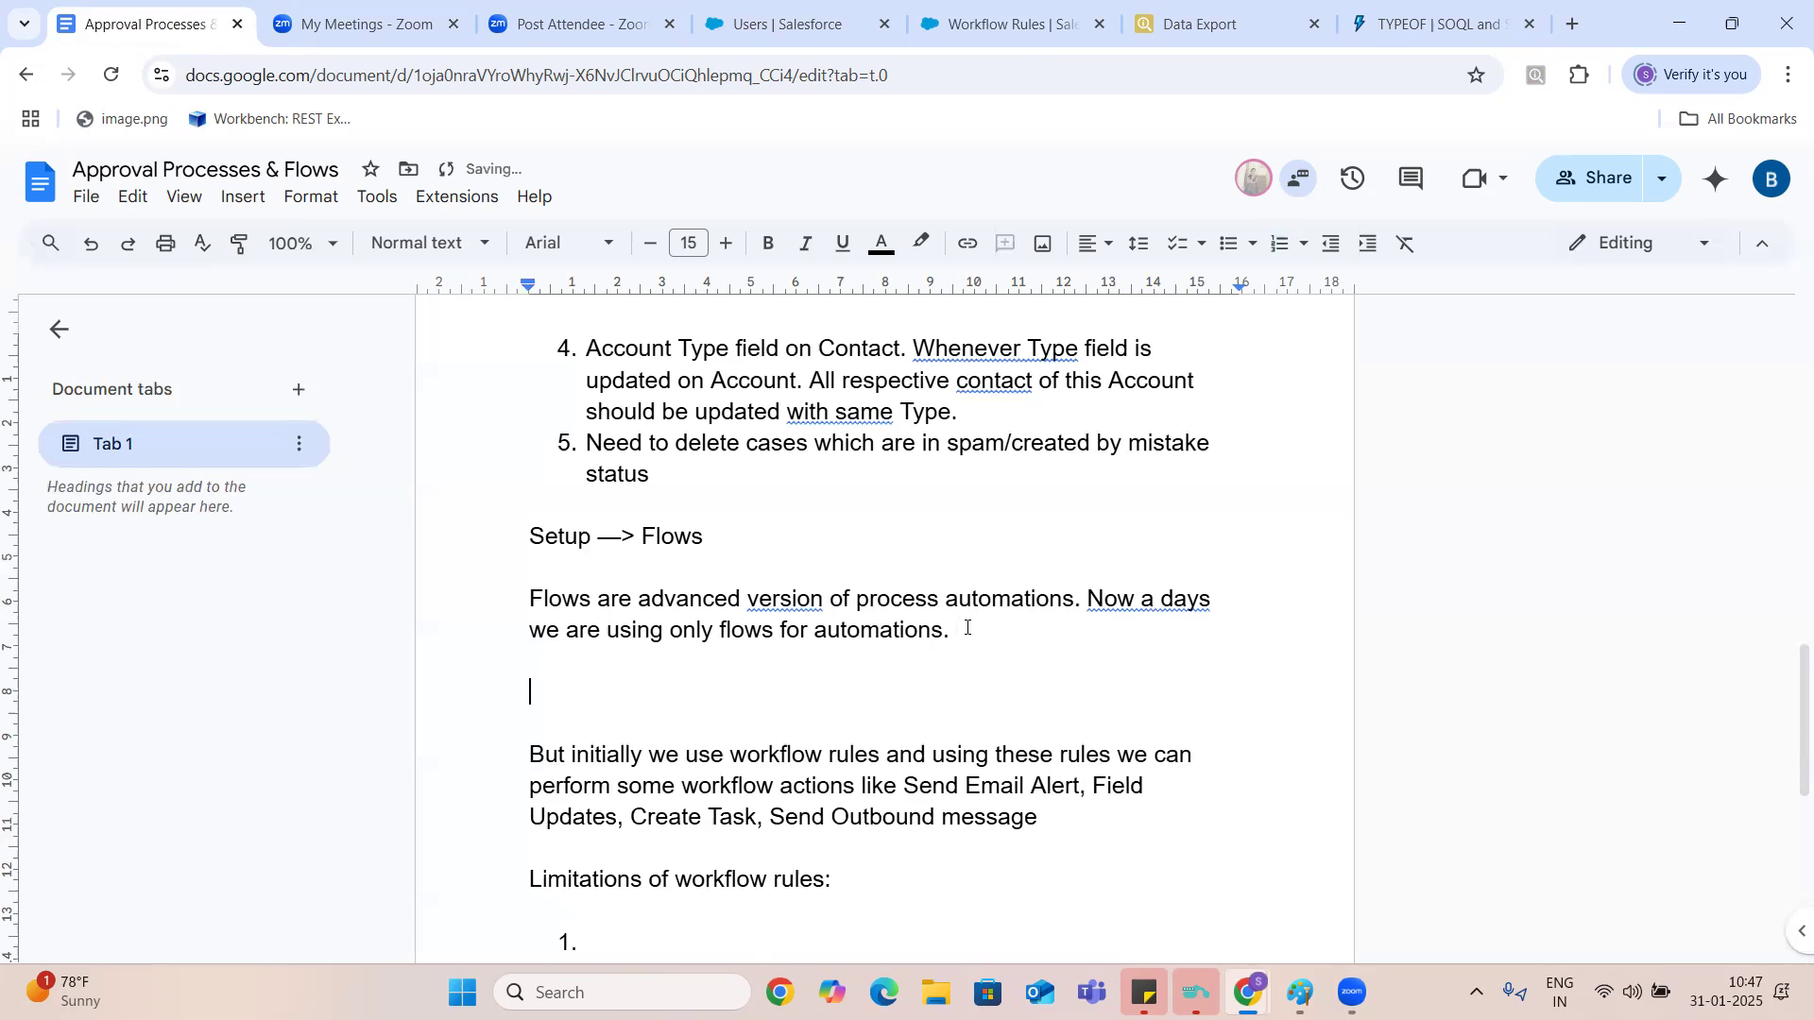
type("Joun")
key("BackSpace")
type("rney of Flows ")
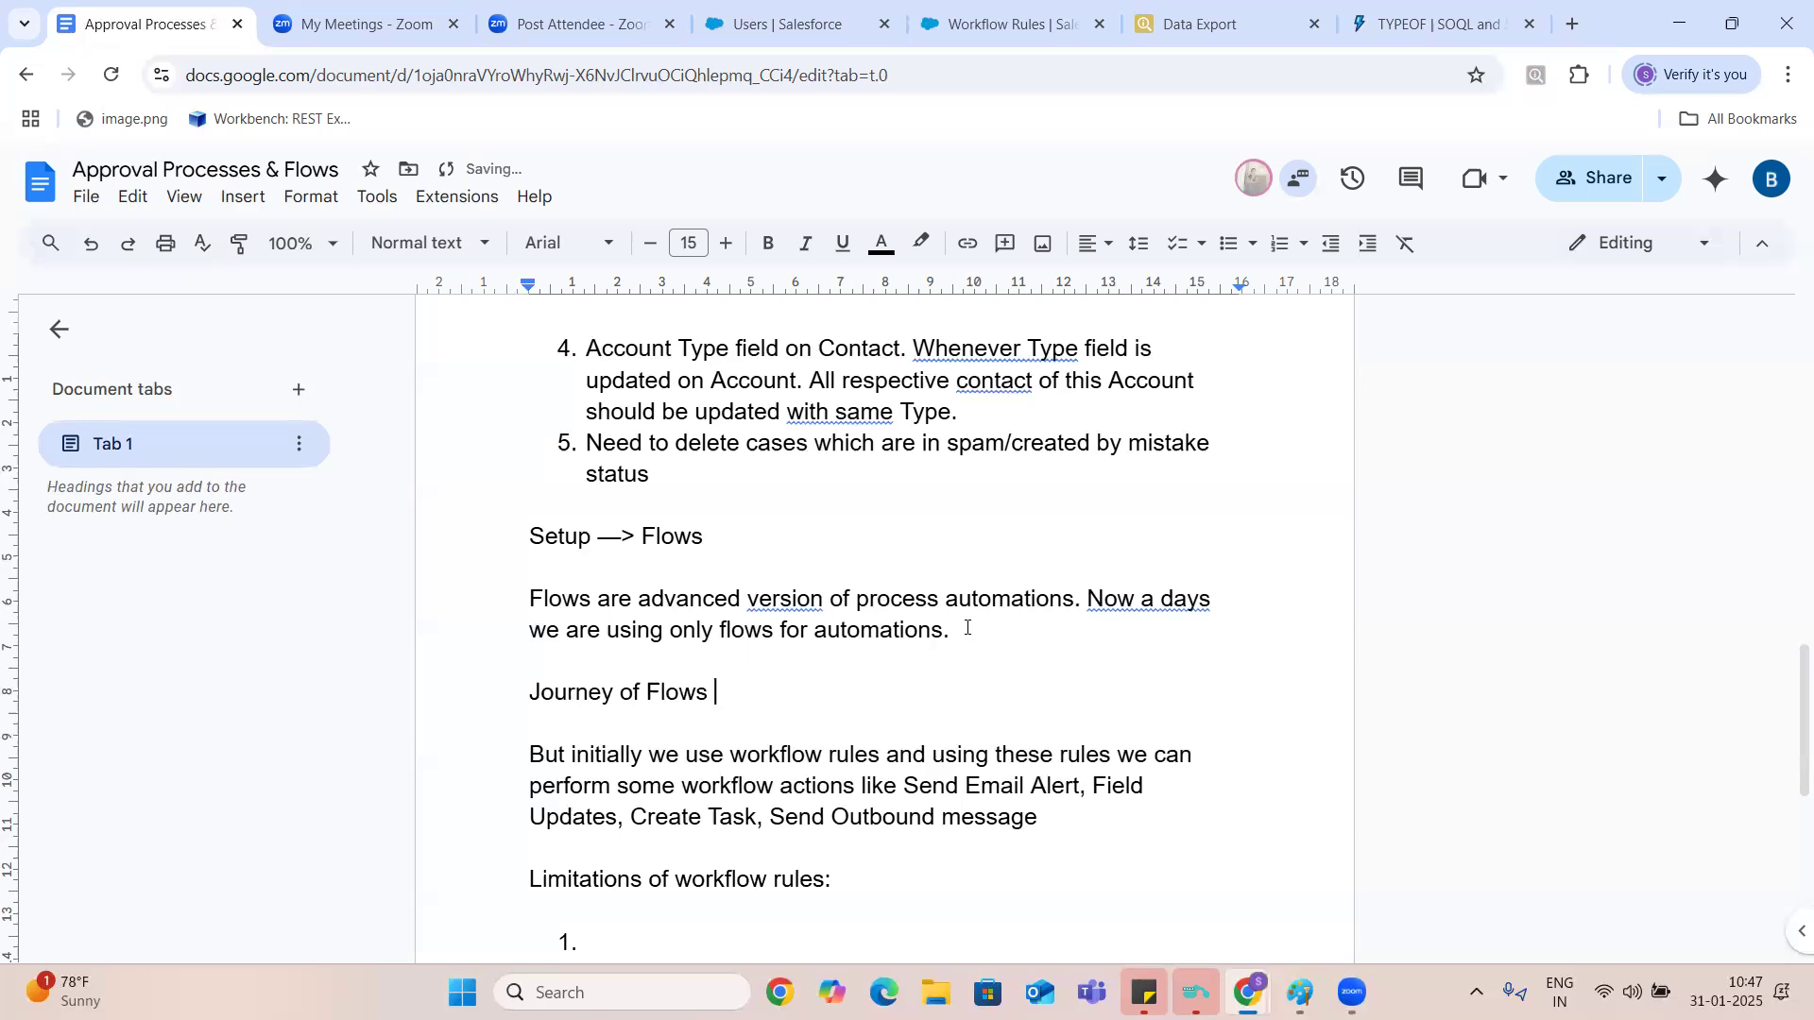
type(": ")
type("Workflows ")
type("--> P")
type("rocess u")
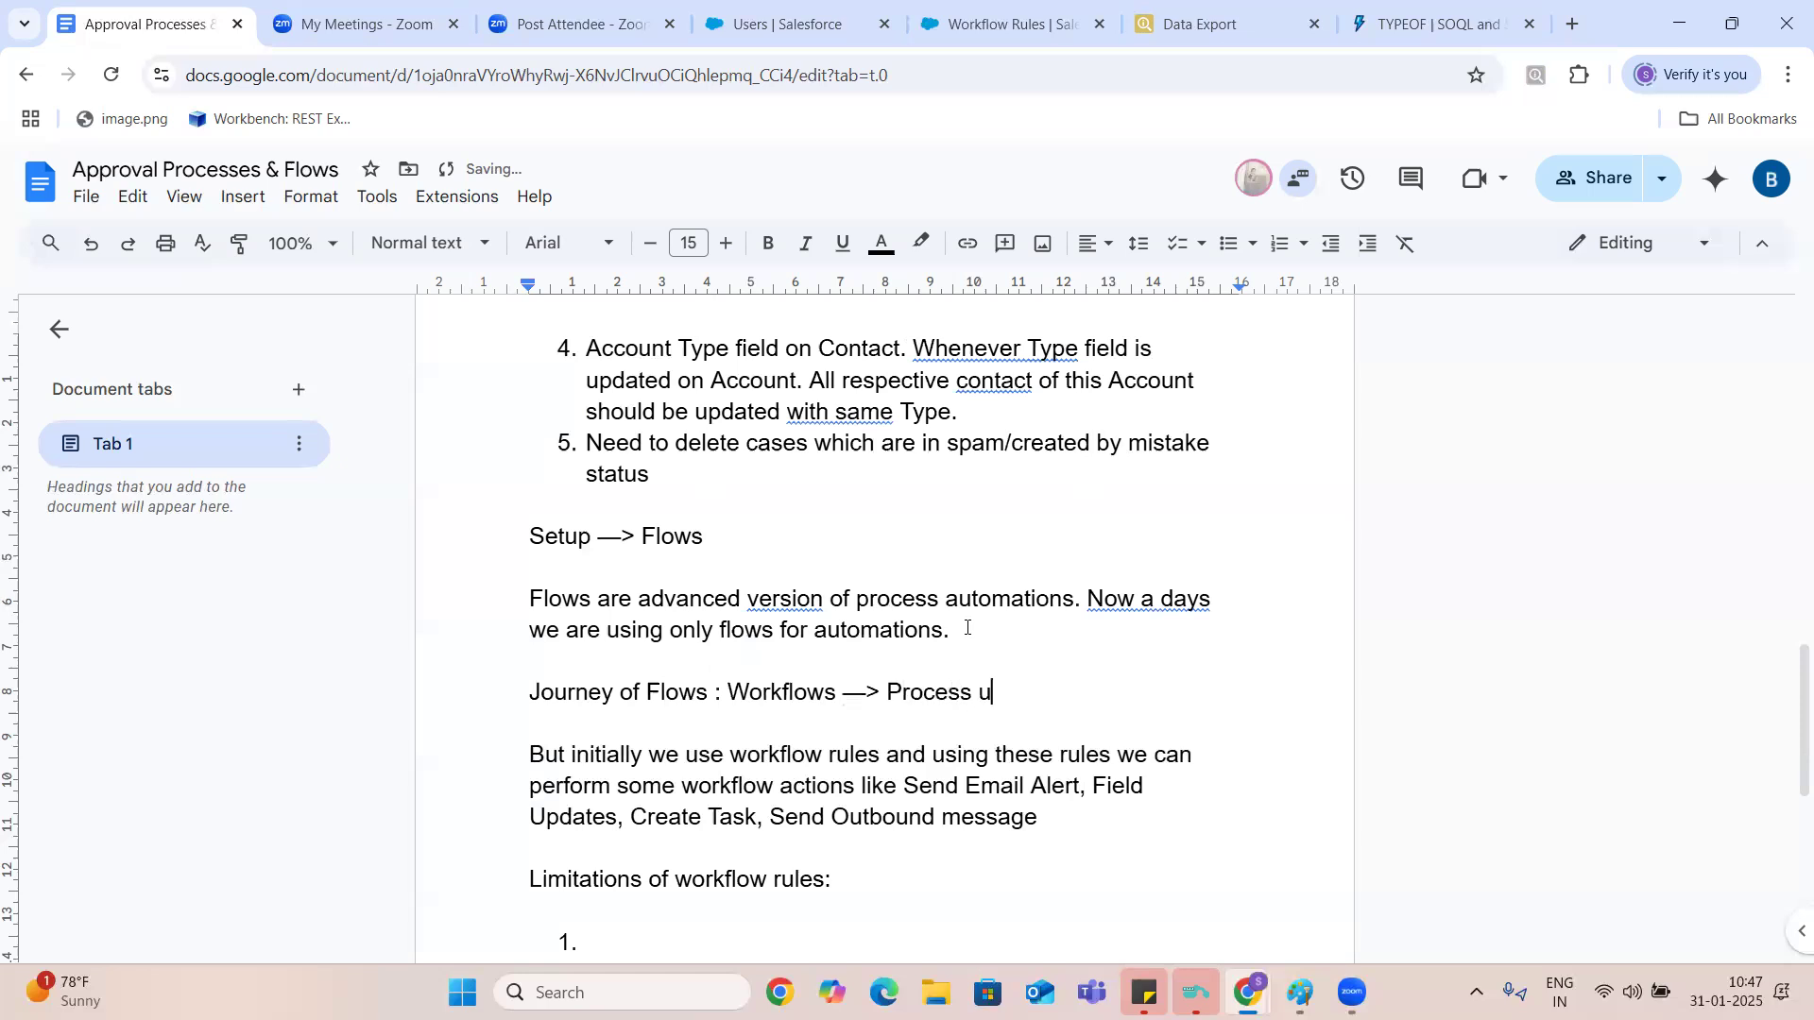
- Complete the Journey of Flows line with ": Workflows —> Process Builders —-> Flows"
key("BackSpace")
type("Builder")
type("s ---")
type("> F")
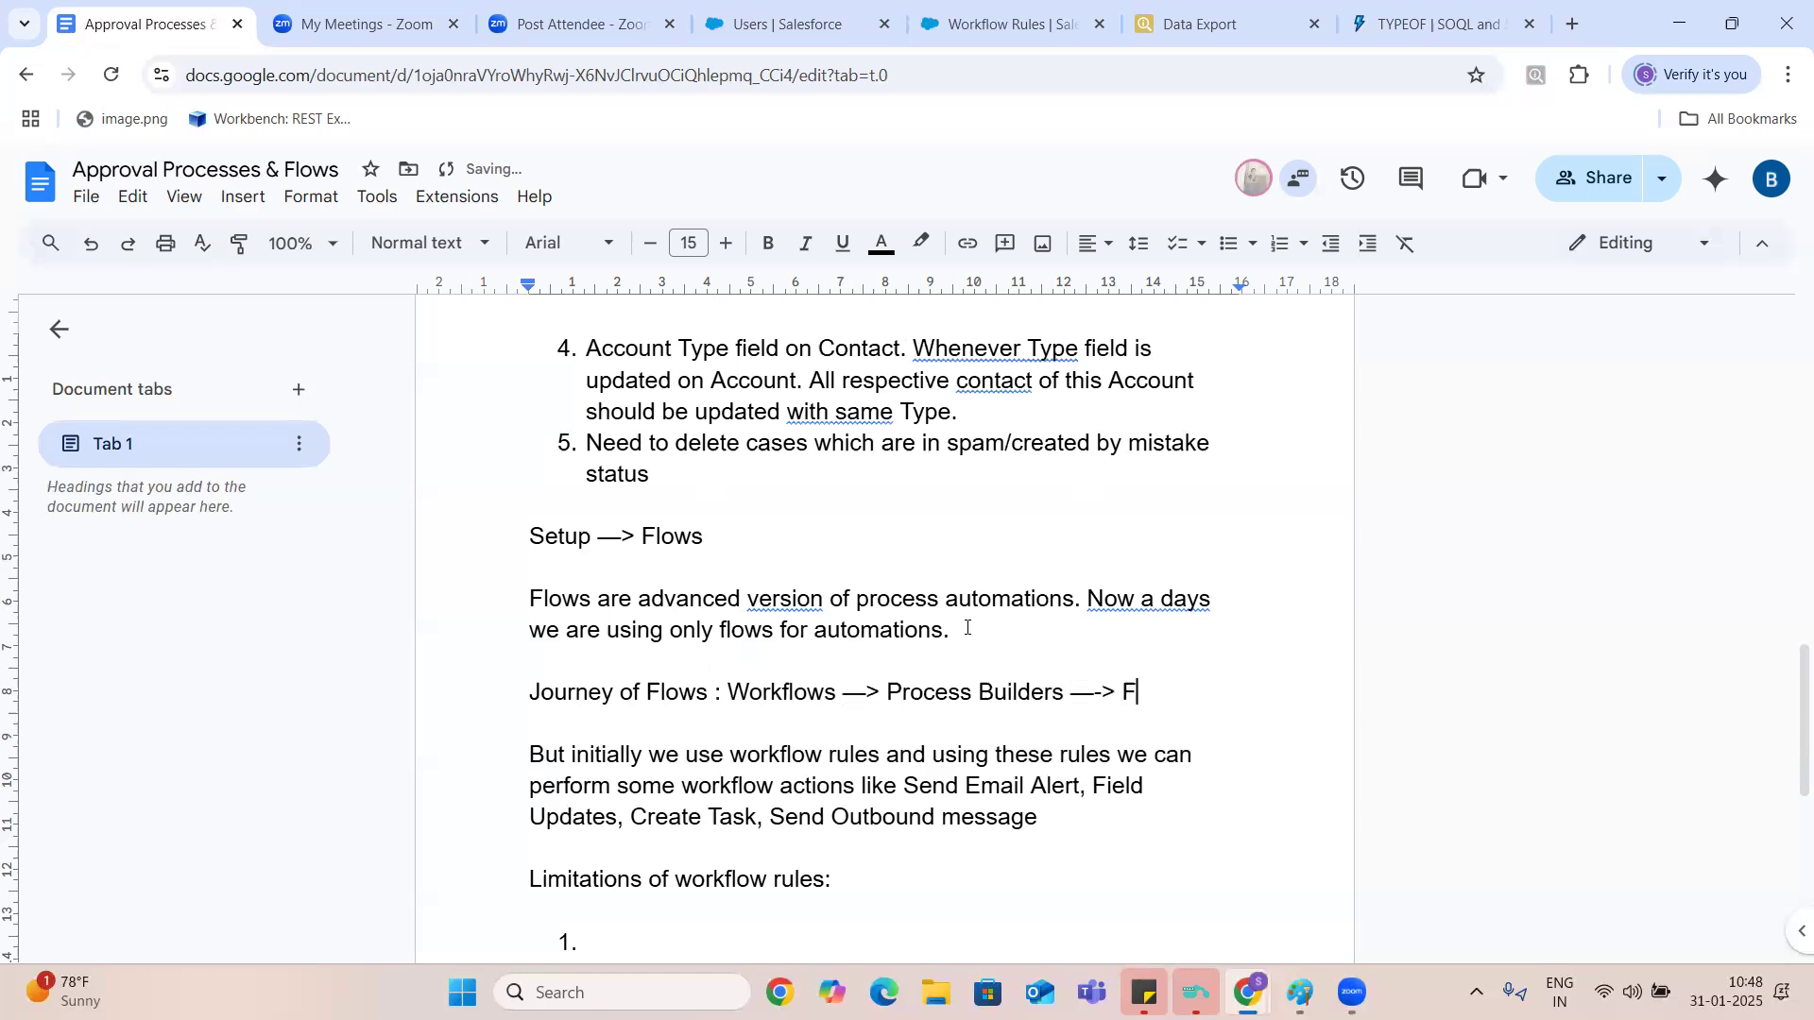
type("lows")
left_click_drag(728, 692, 1065, 692)
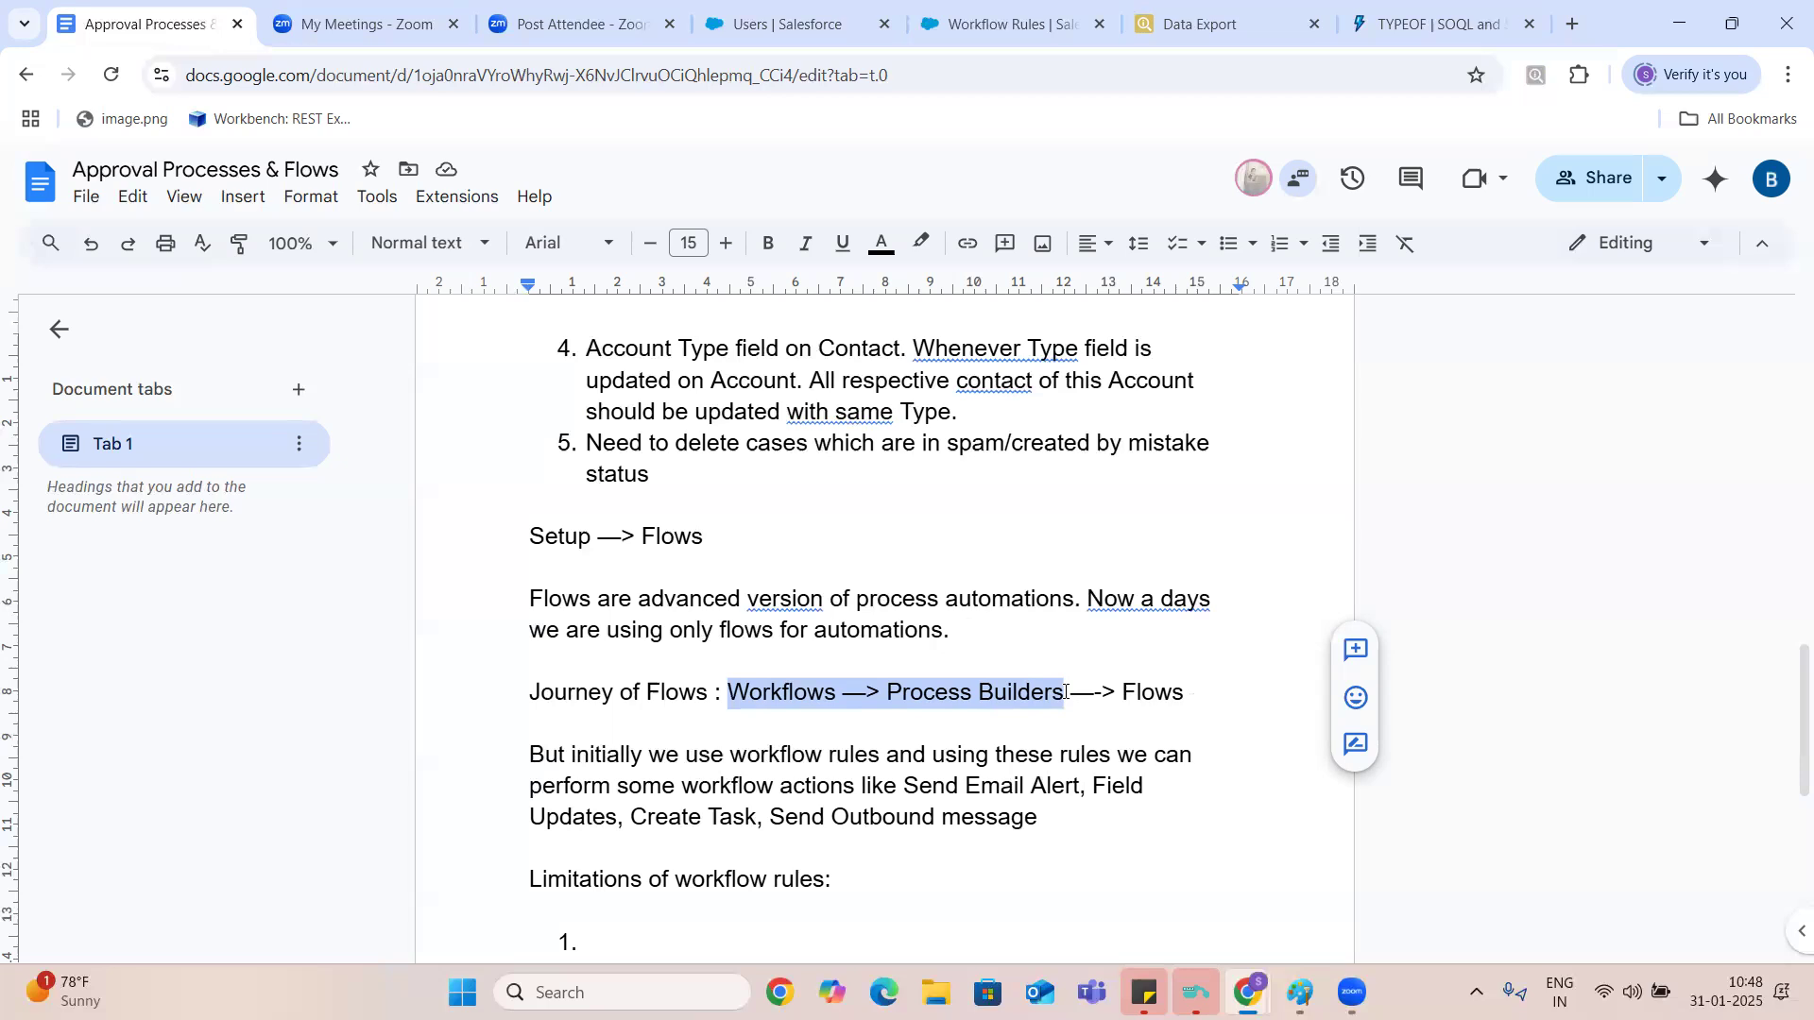
left_click_drag(1123, 692, 1186, 690)
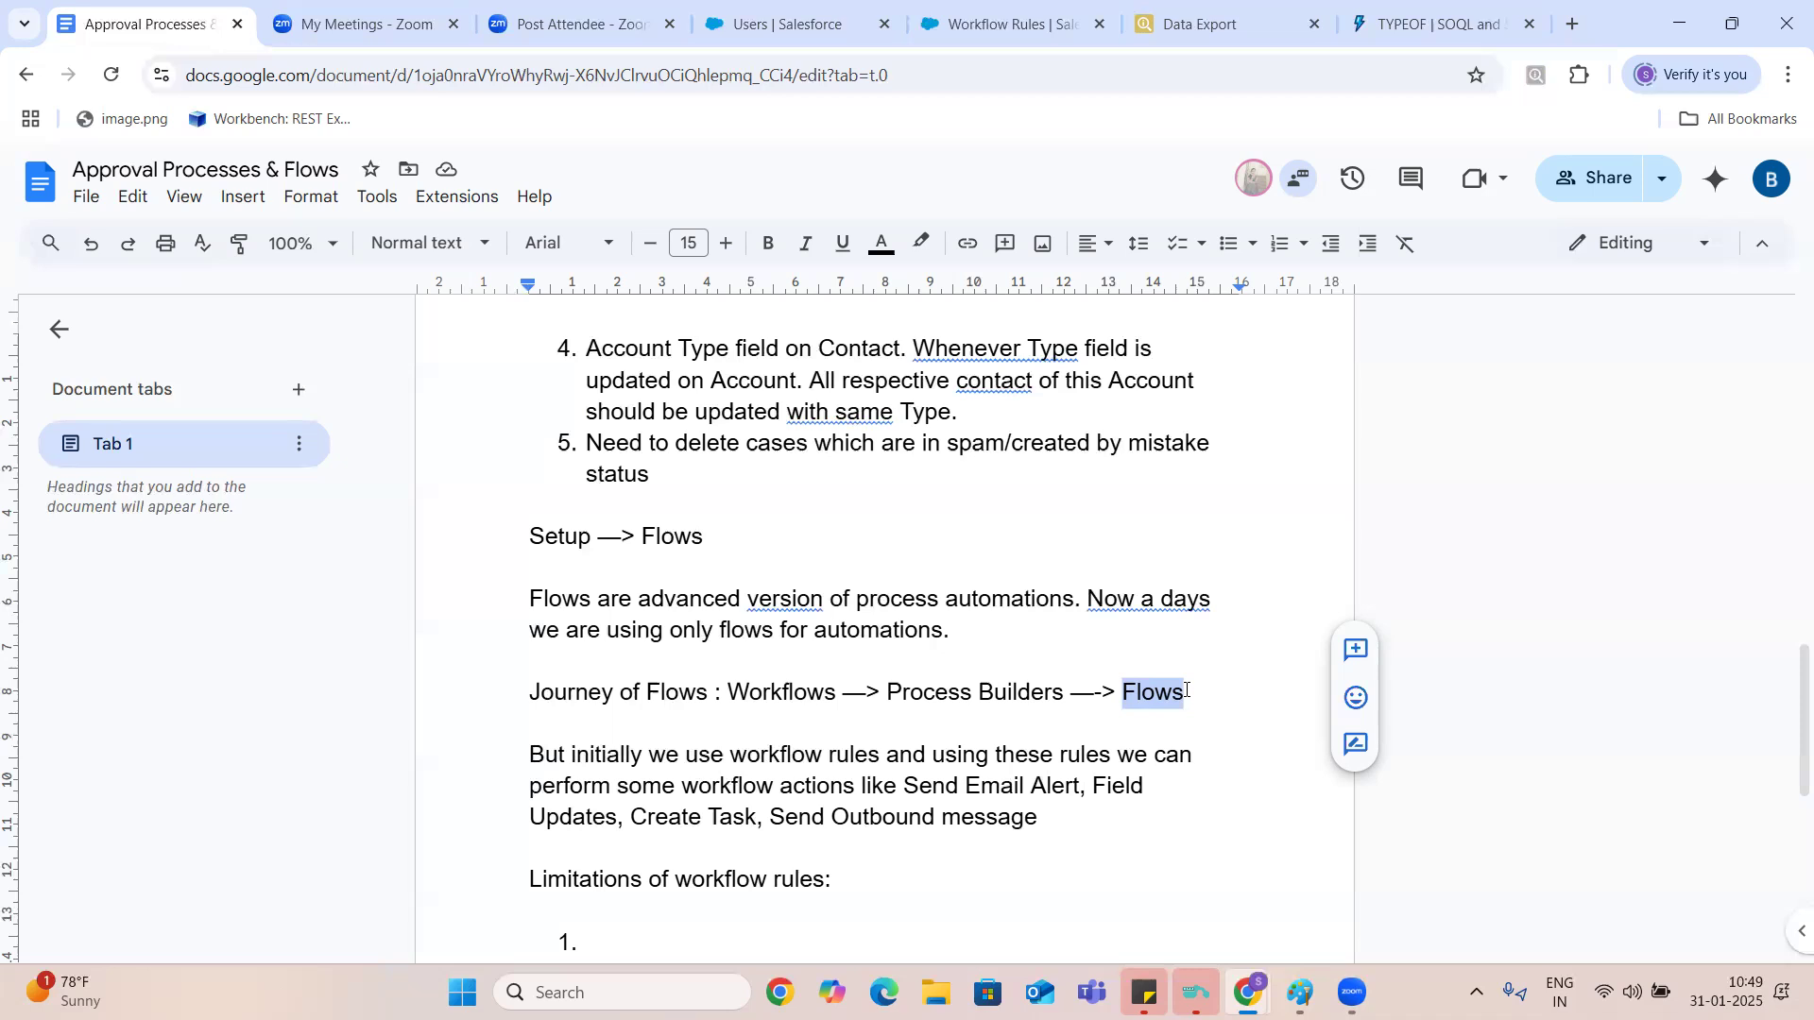
- In Salesforce Setup, start a new workflow rule, continuing with Workflow Rules instead of Flow Builder, and select Account as its object
left_click(1030, 23)
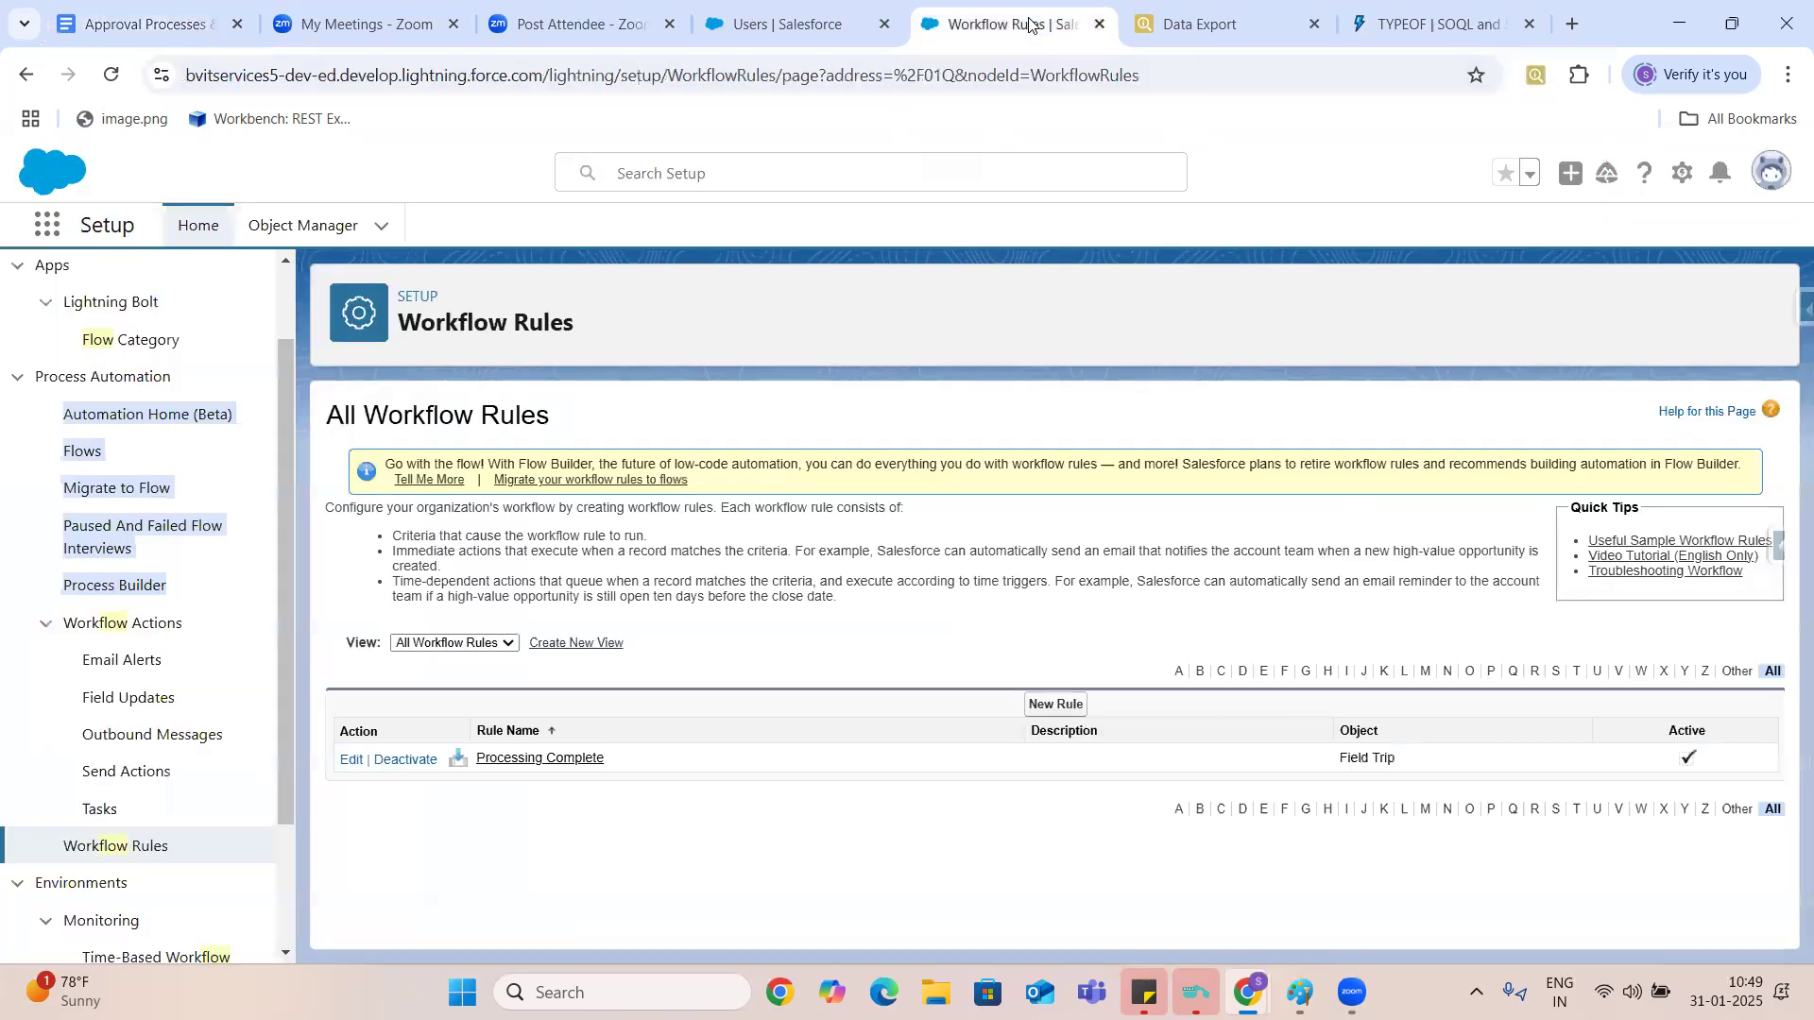
left_click(1056, 706)
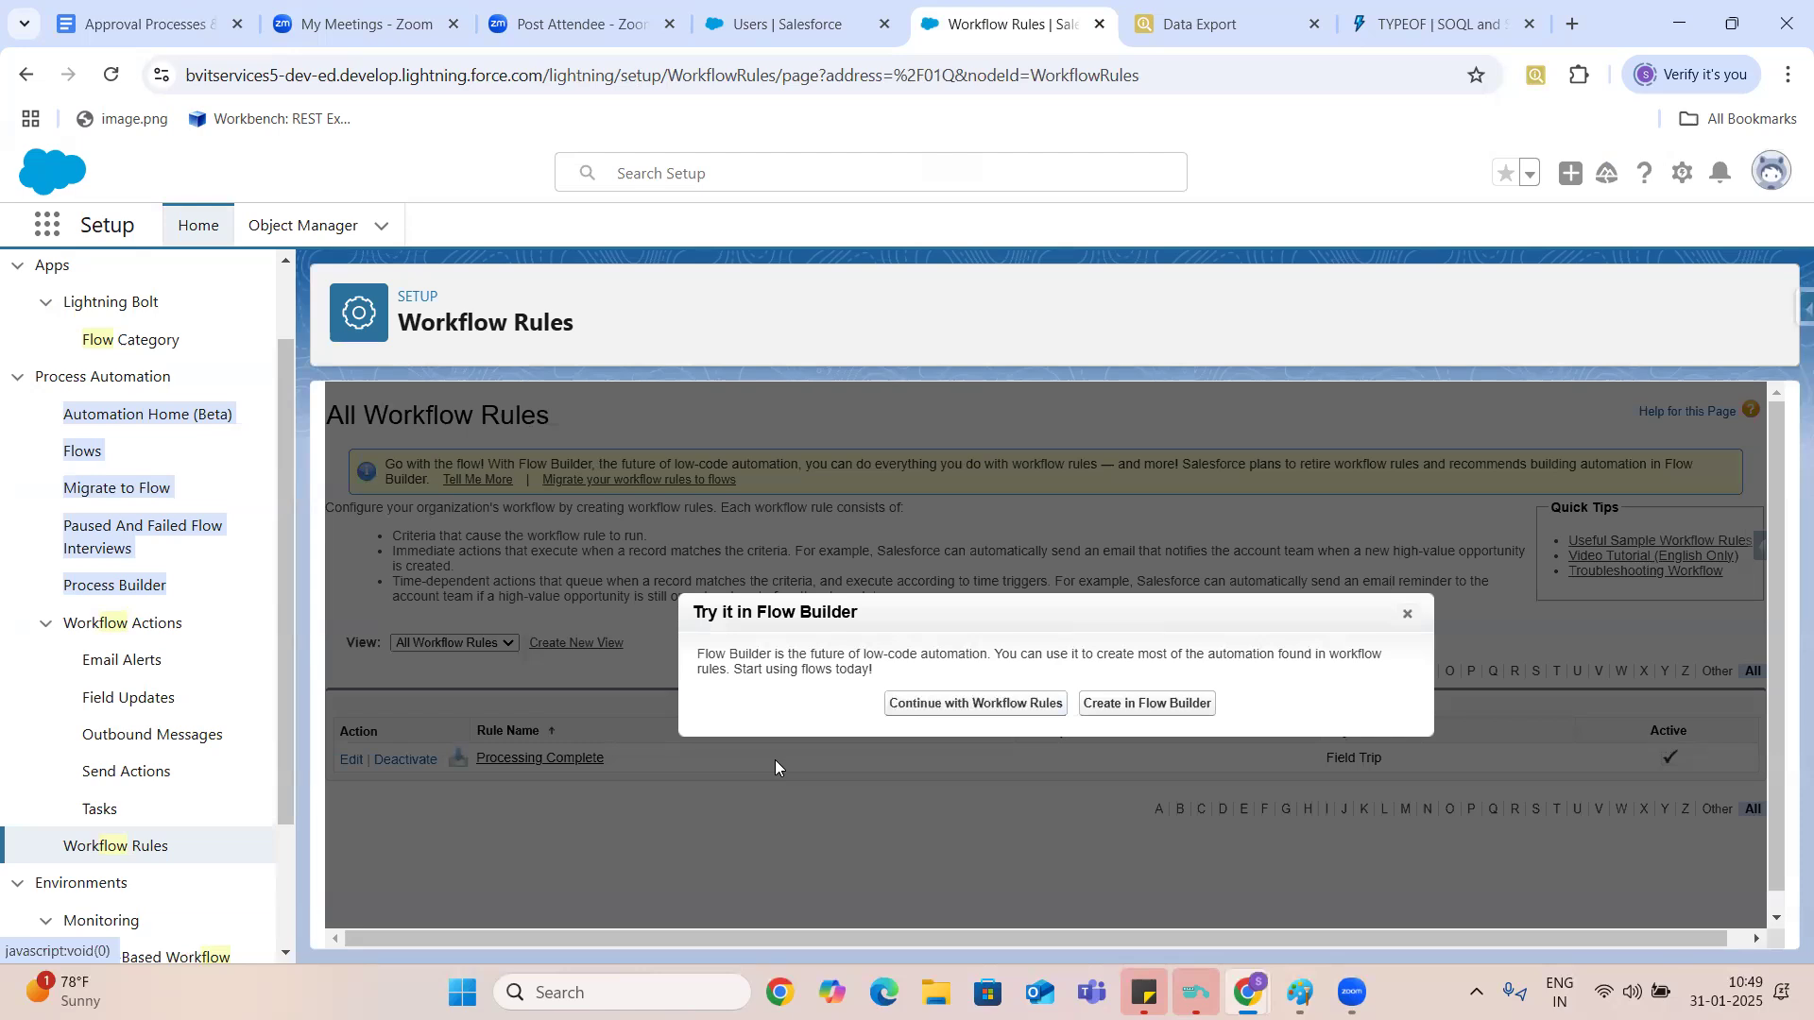
left_click(965, 705)
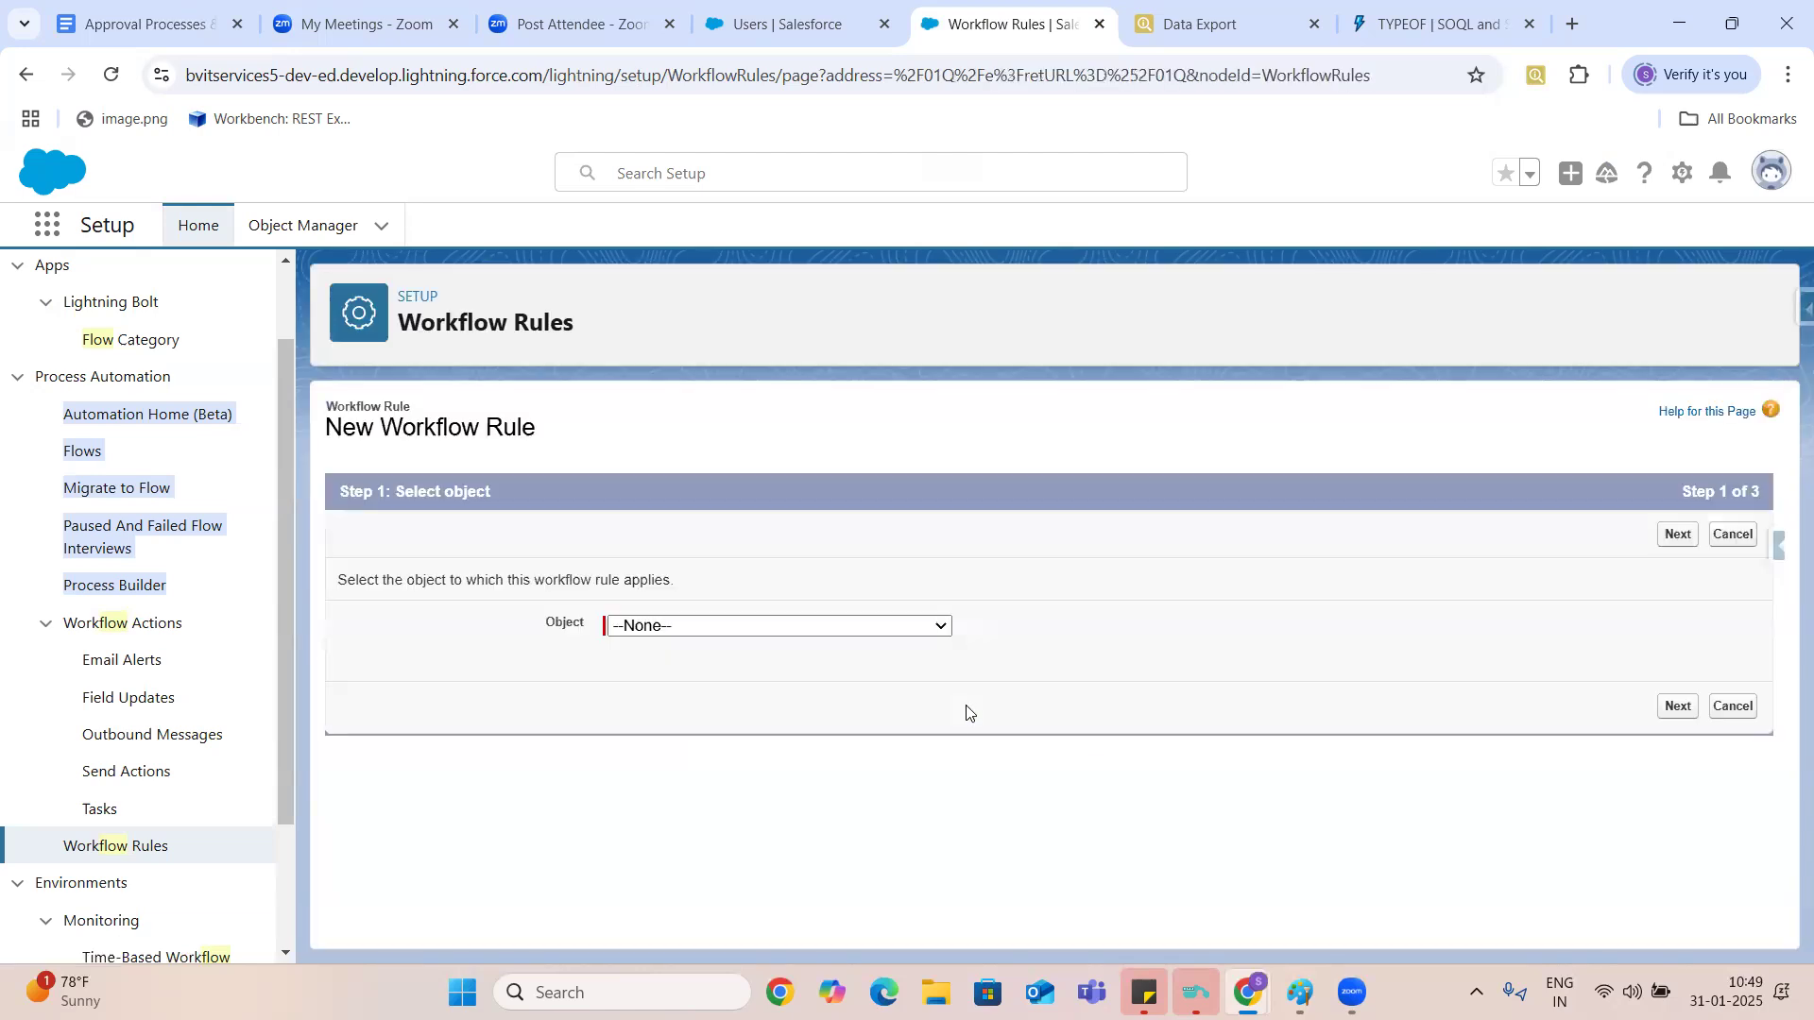
left_click(896, 627)
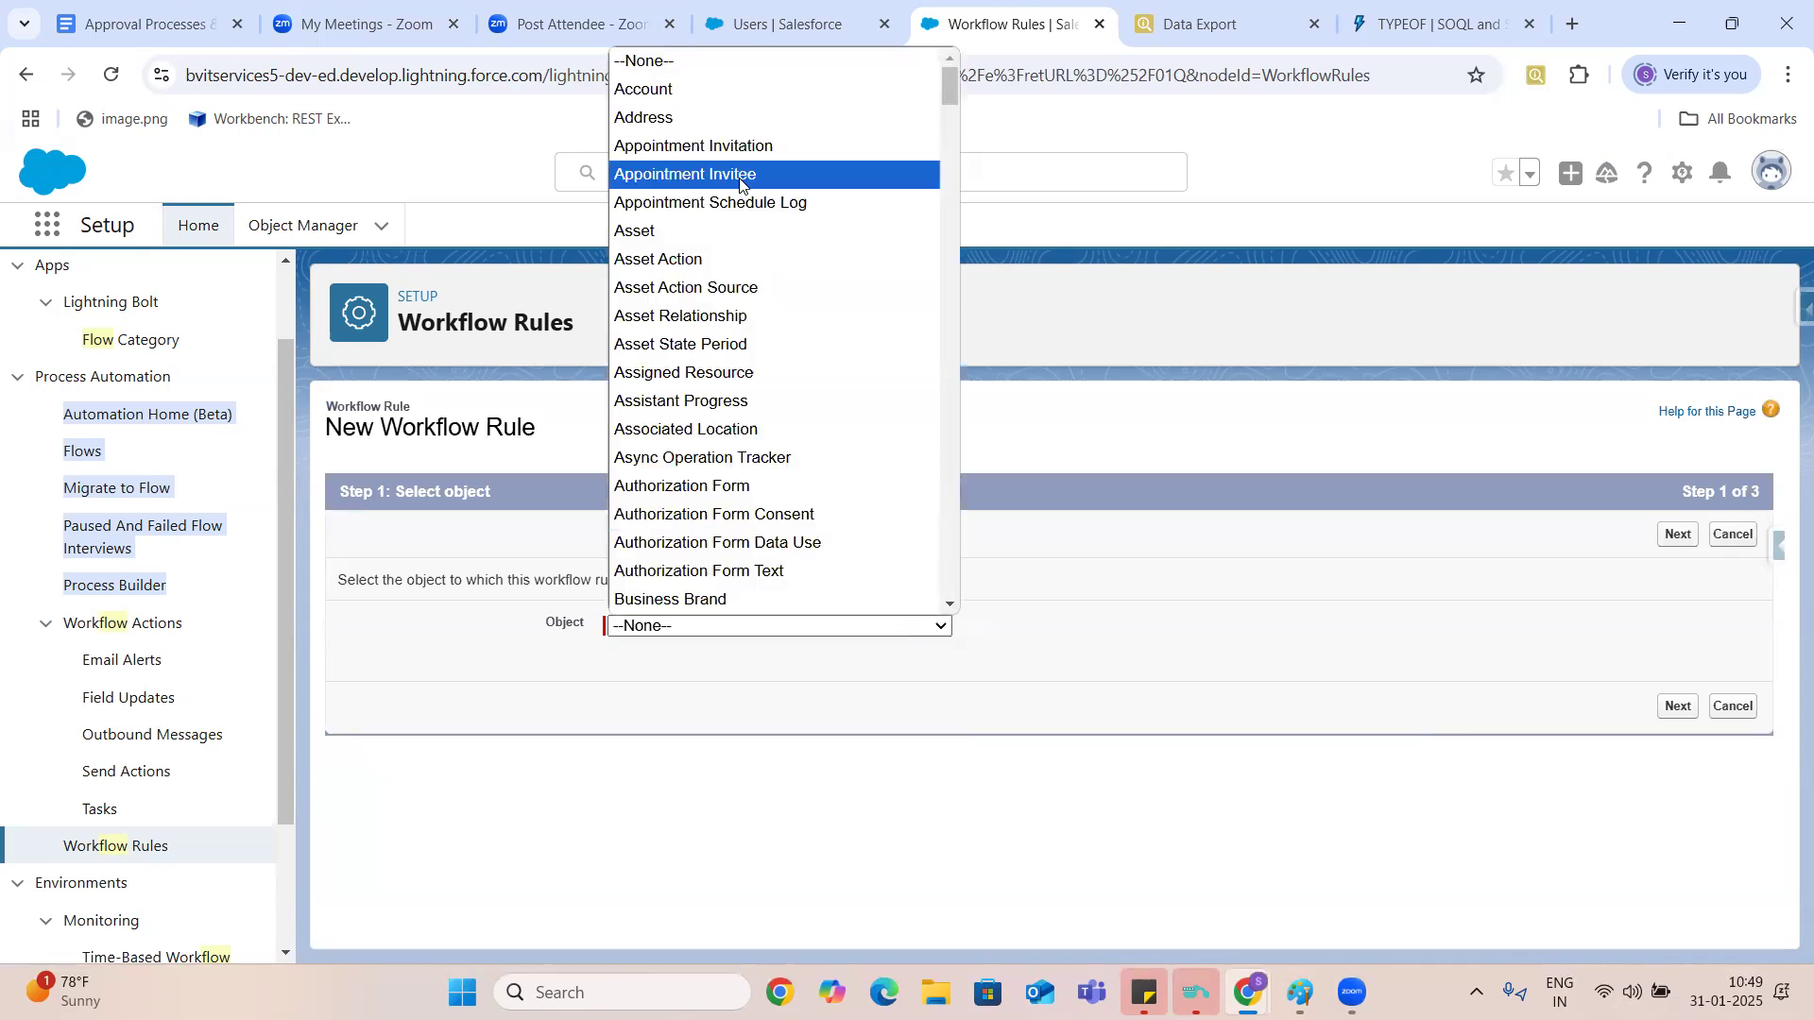
left_click(713, 100)
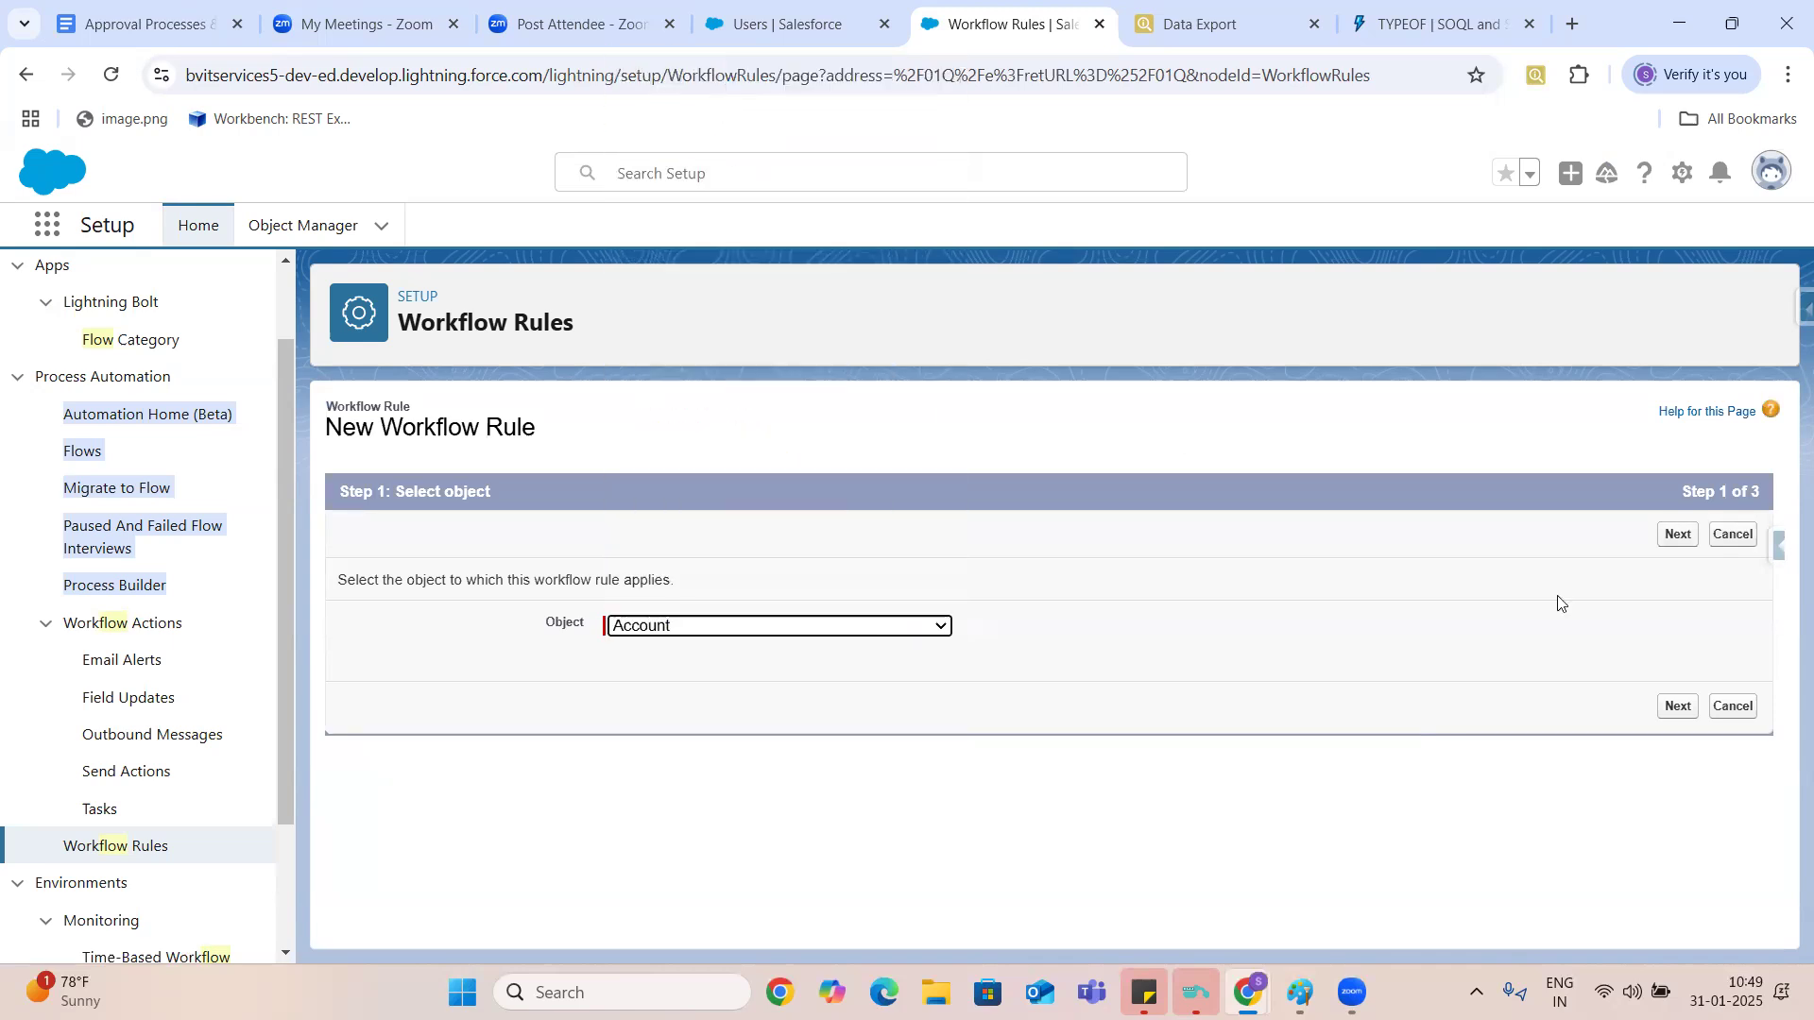
left_click(1676, 710)
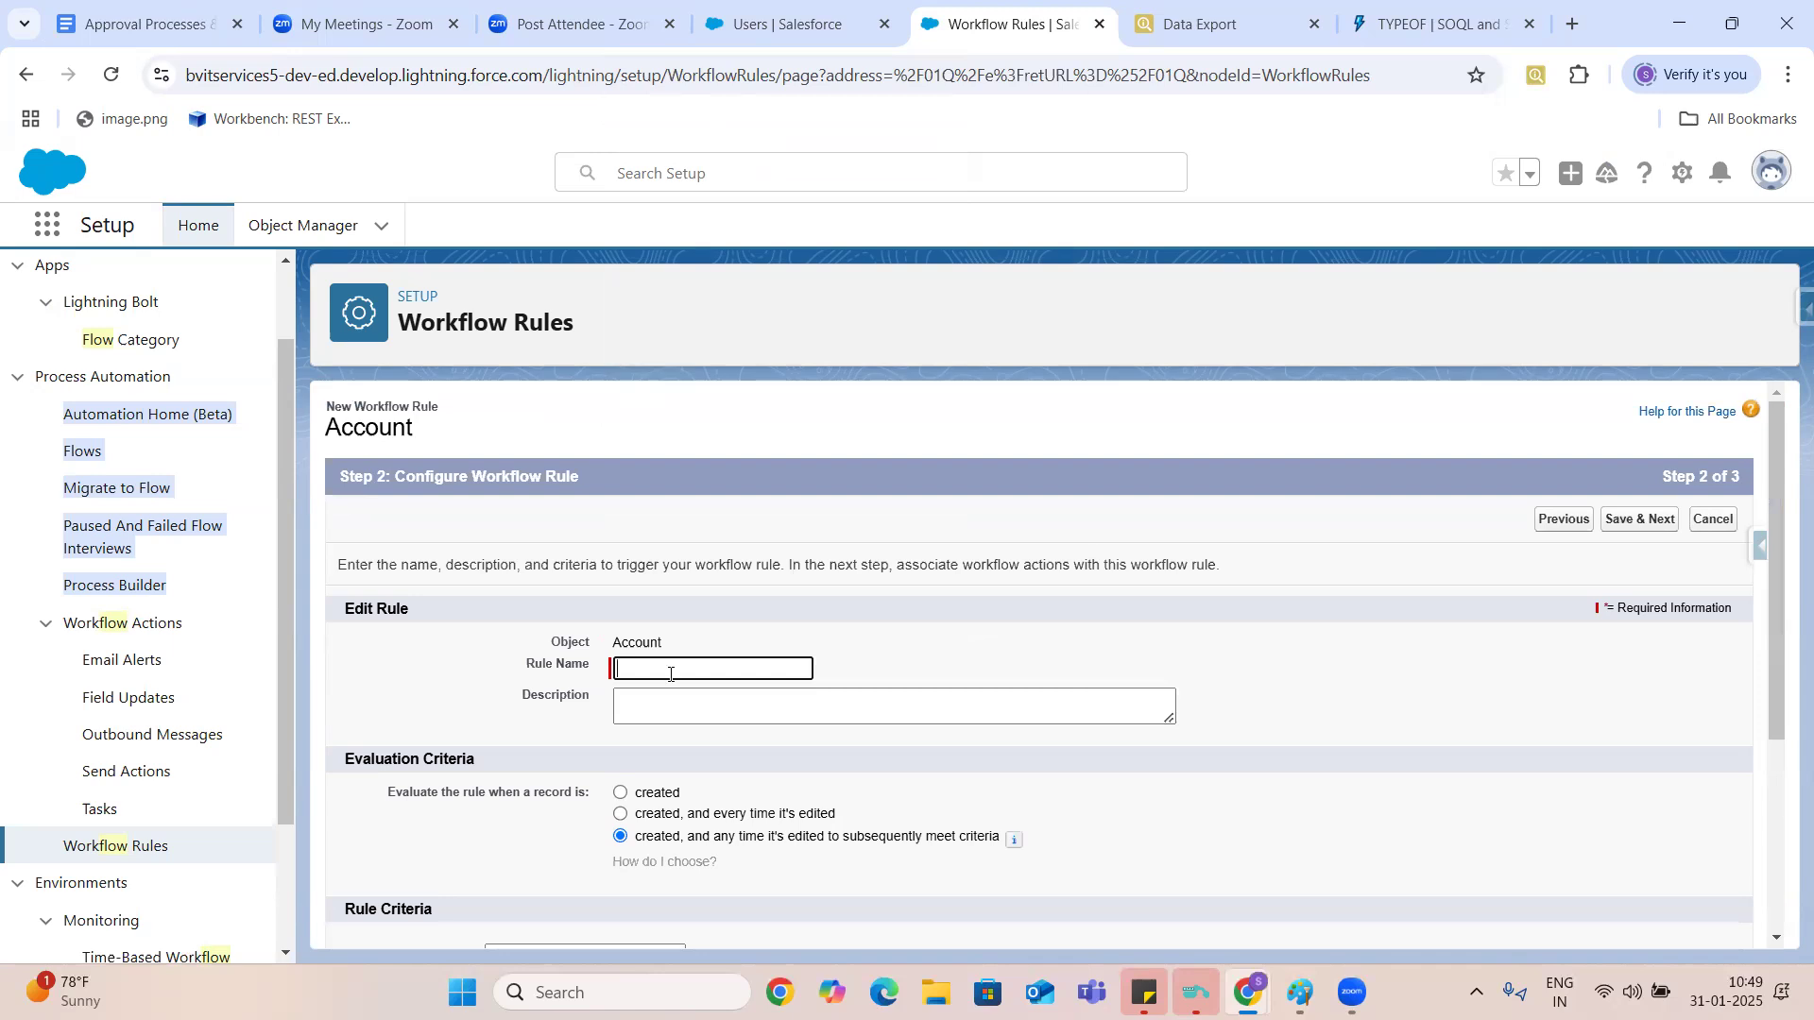
- Name the rule Test Workflow and set it to be evaluated when a record is created
left_click(633, 794)
left_click_drag(634, 794, 844, 813)
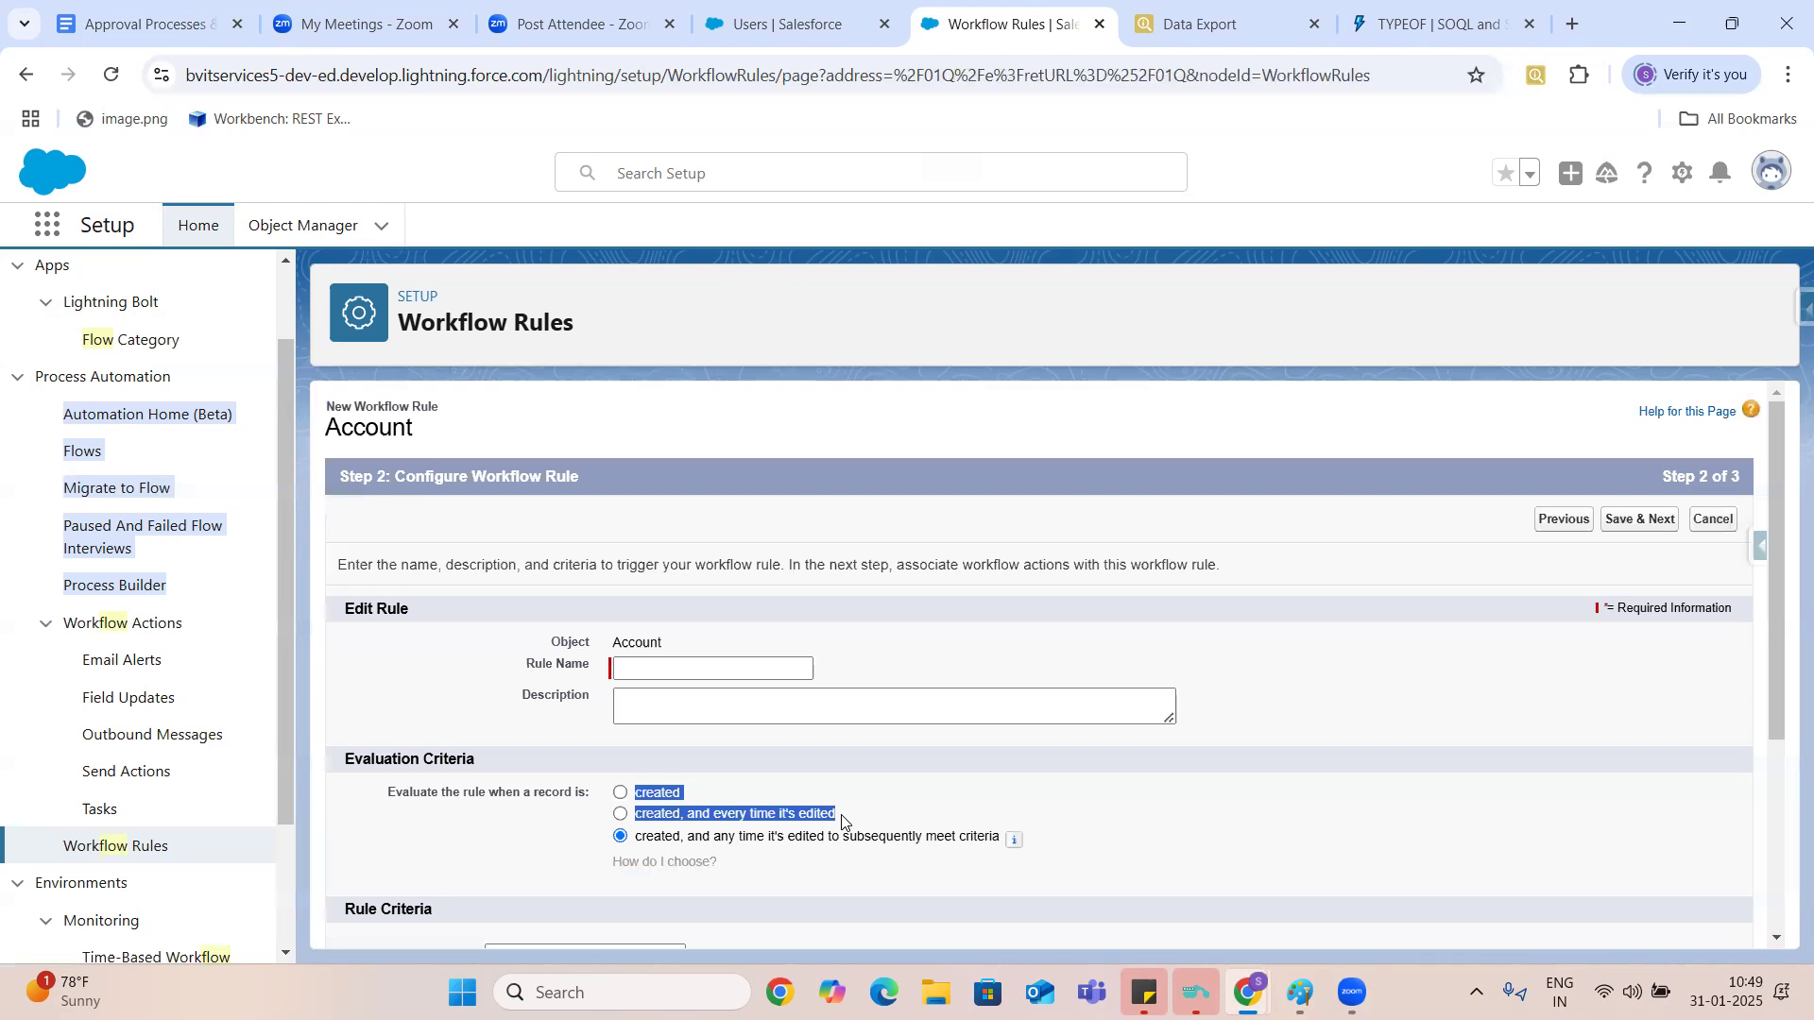
left_click(687, 799)
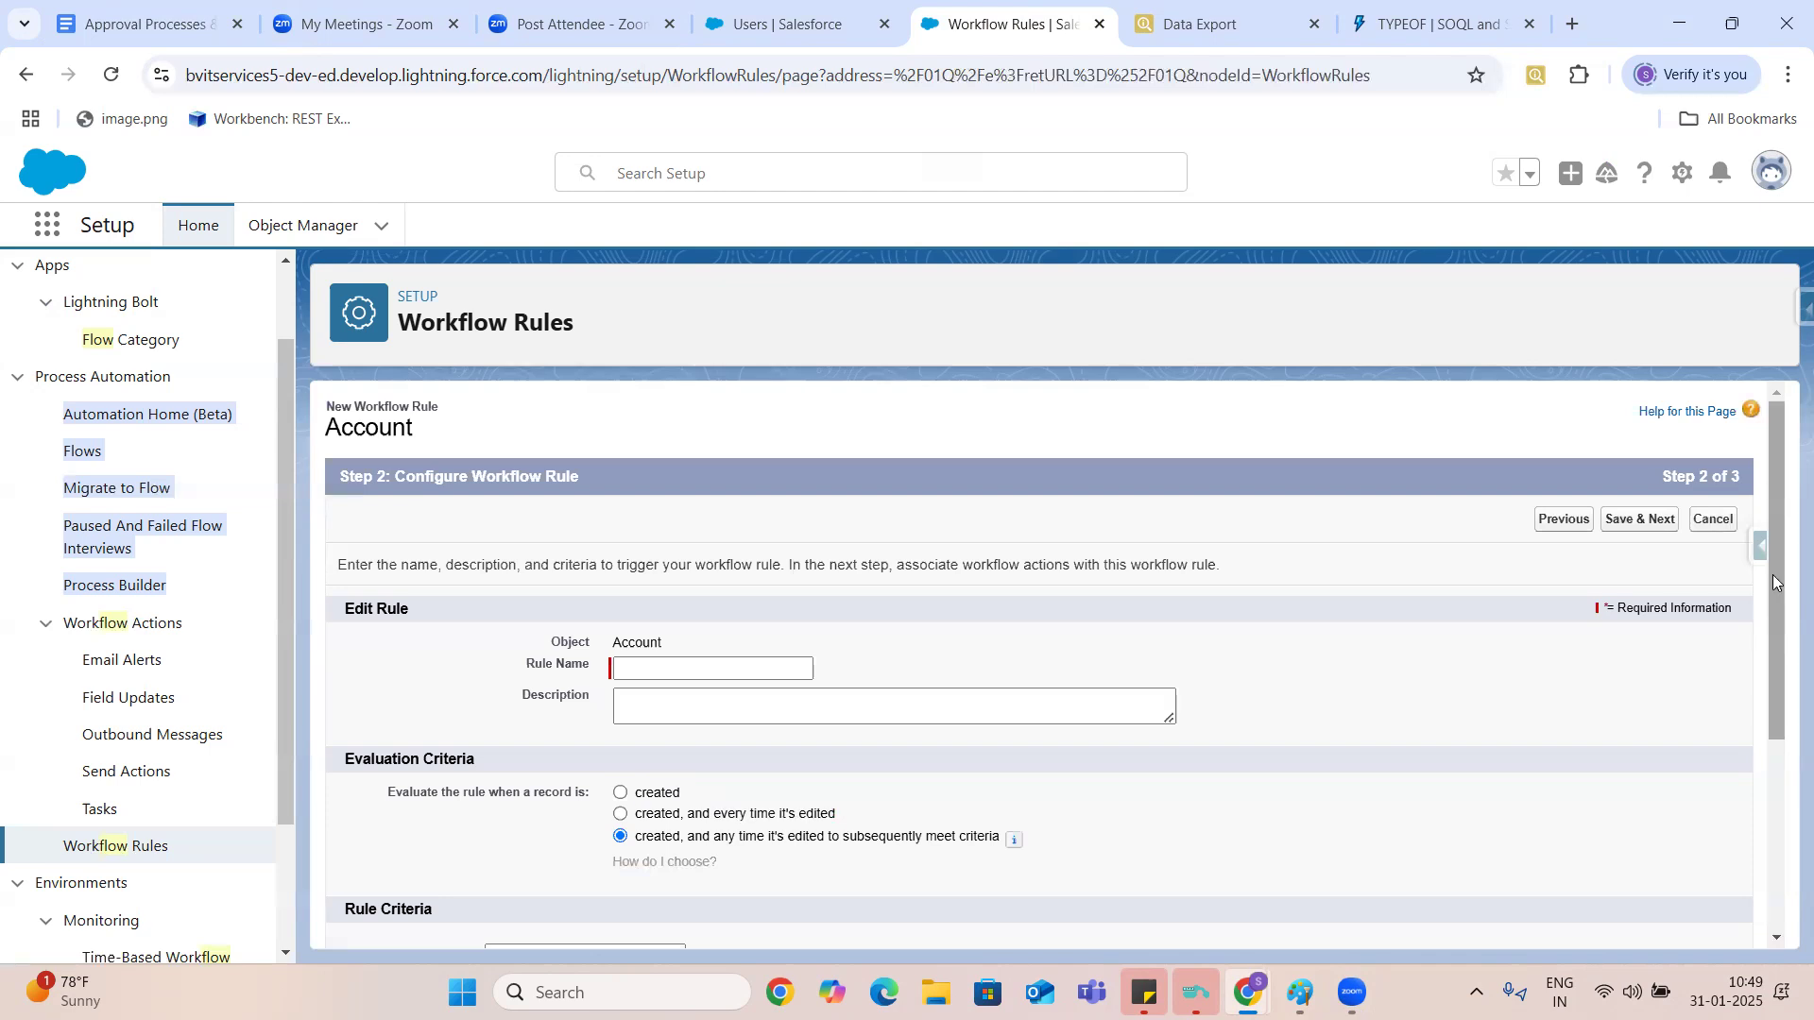
scroll(1786, 648, "down", 3)
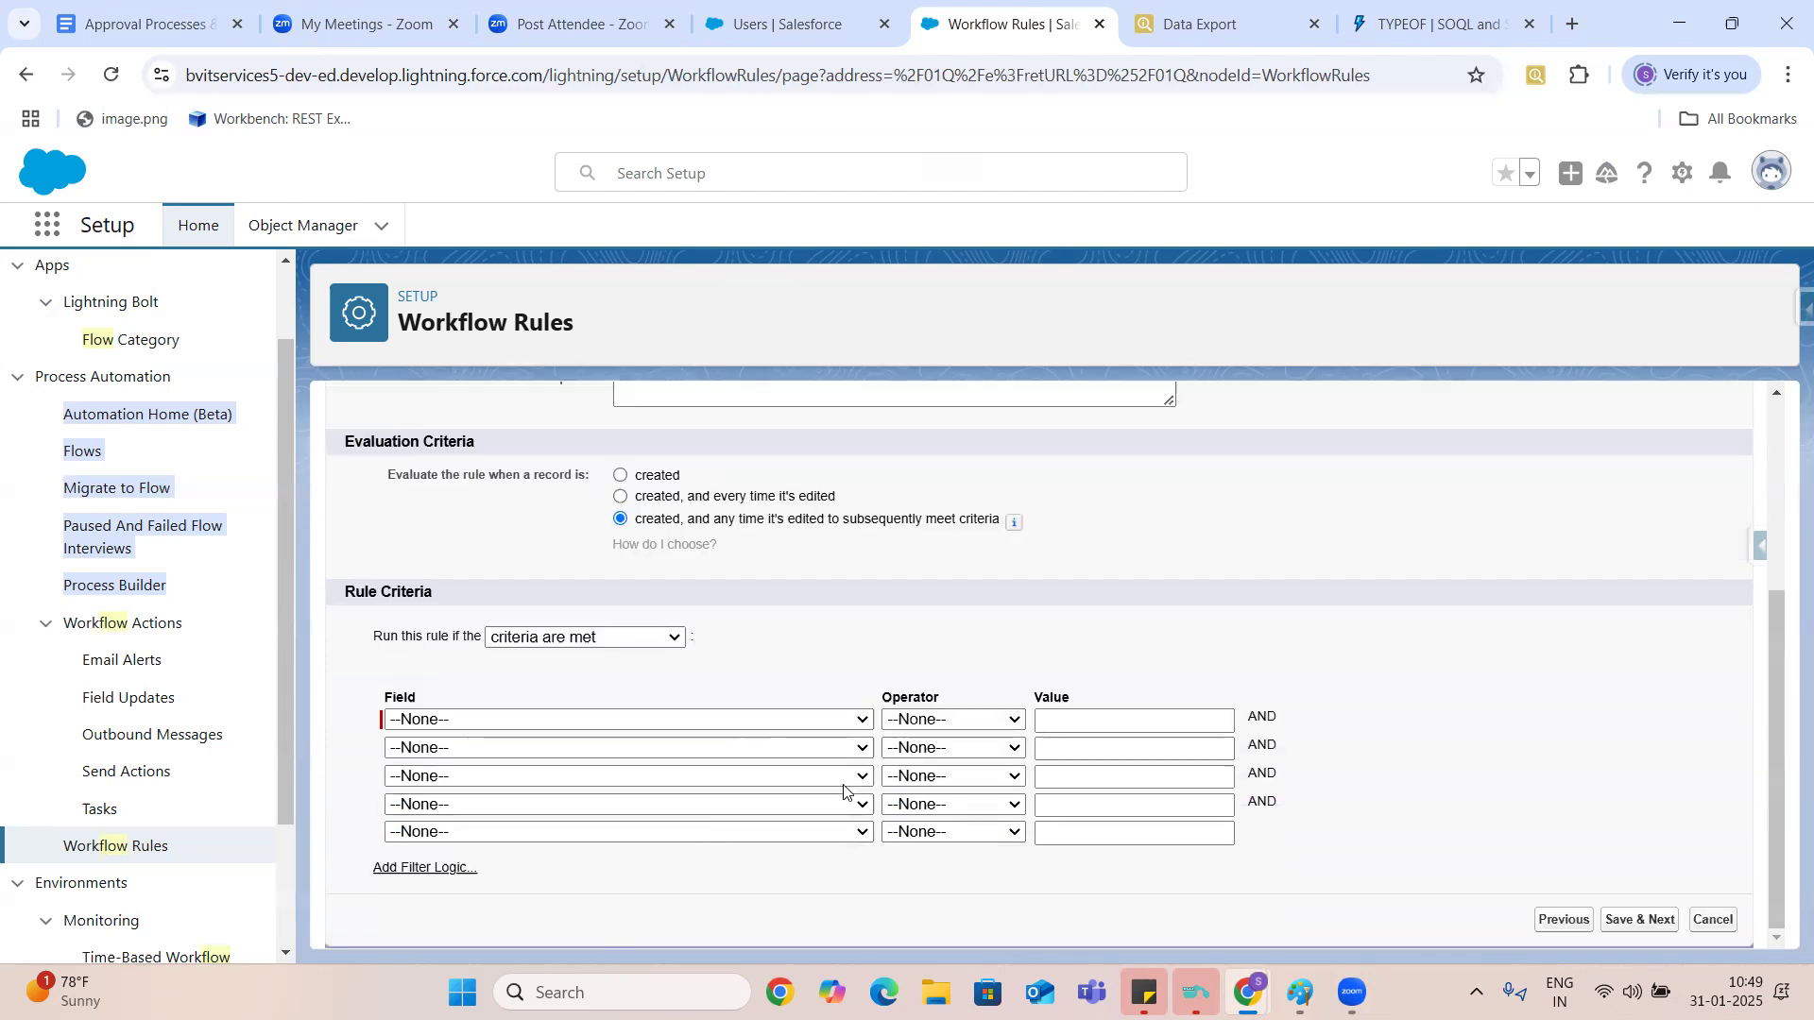
left_click_drag(1763, 697, 1765, 573)
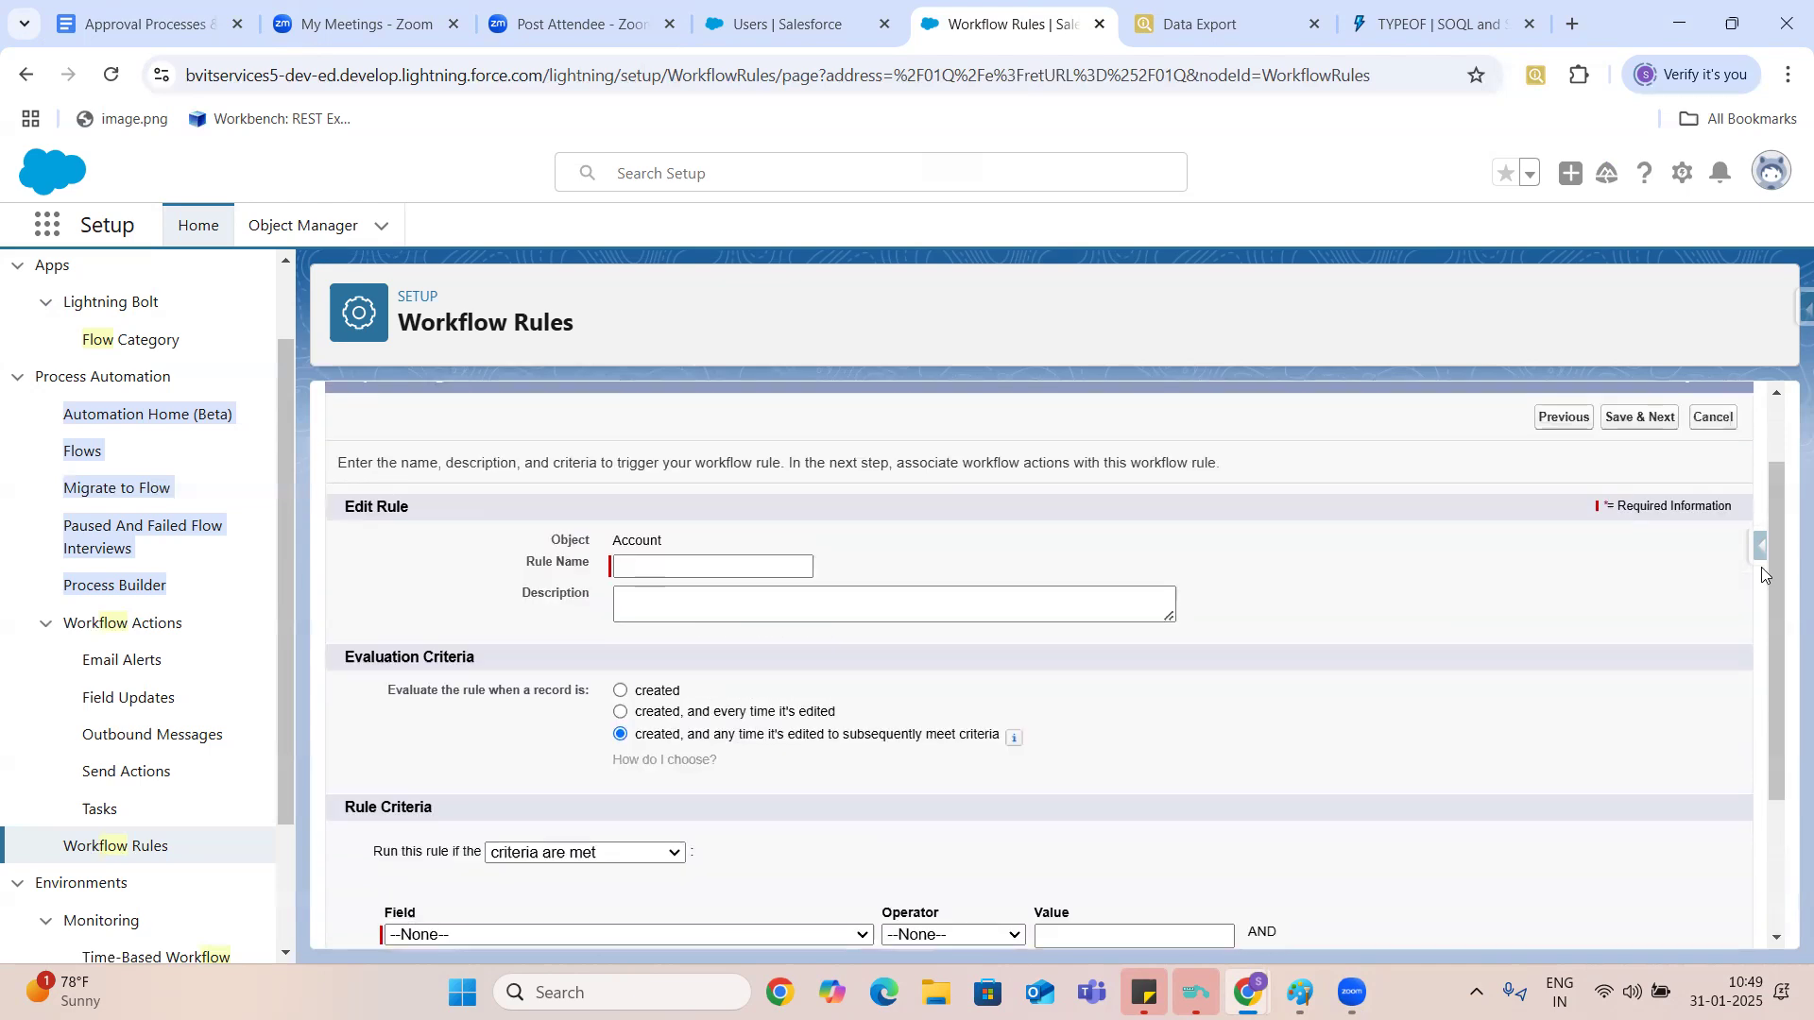
left_click(767, 565)
type("Test Workflow")
left_click(622, 691)
- Save the rule with the criterion Account: Account Name contains Test, and list the immediate workflow actions it can add
left_click_drag(1772, 574, 1786, 716)
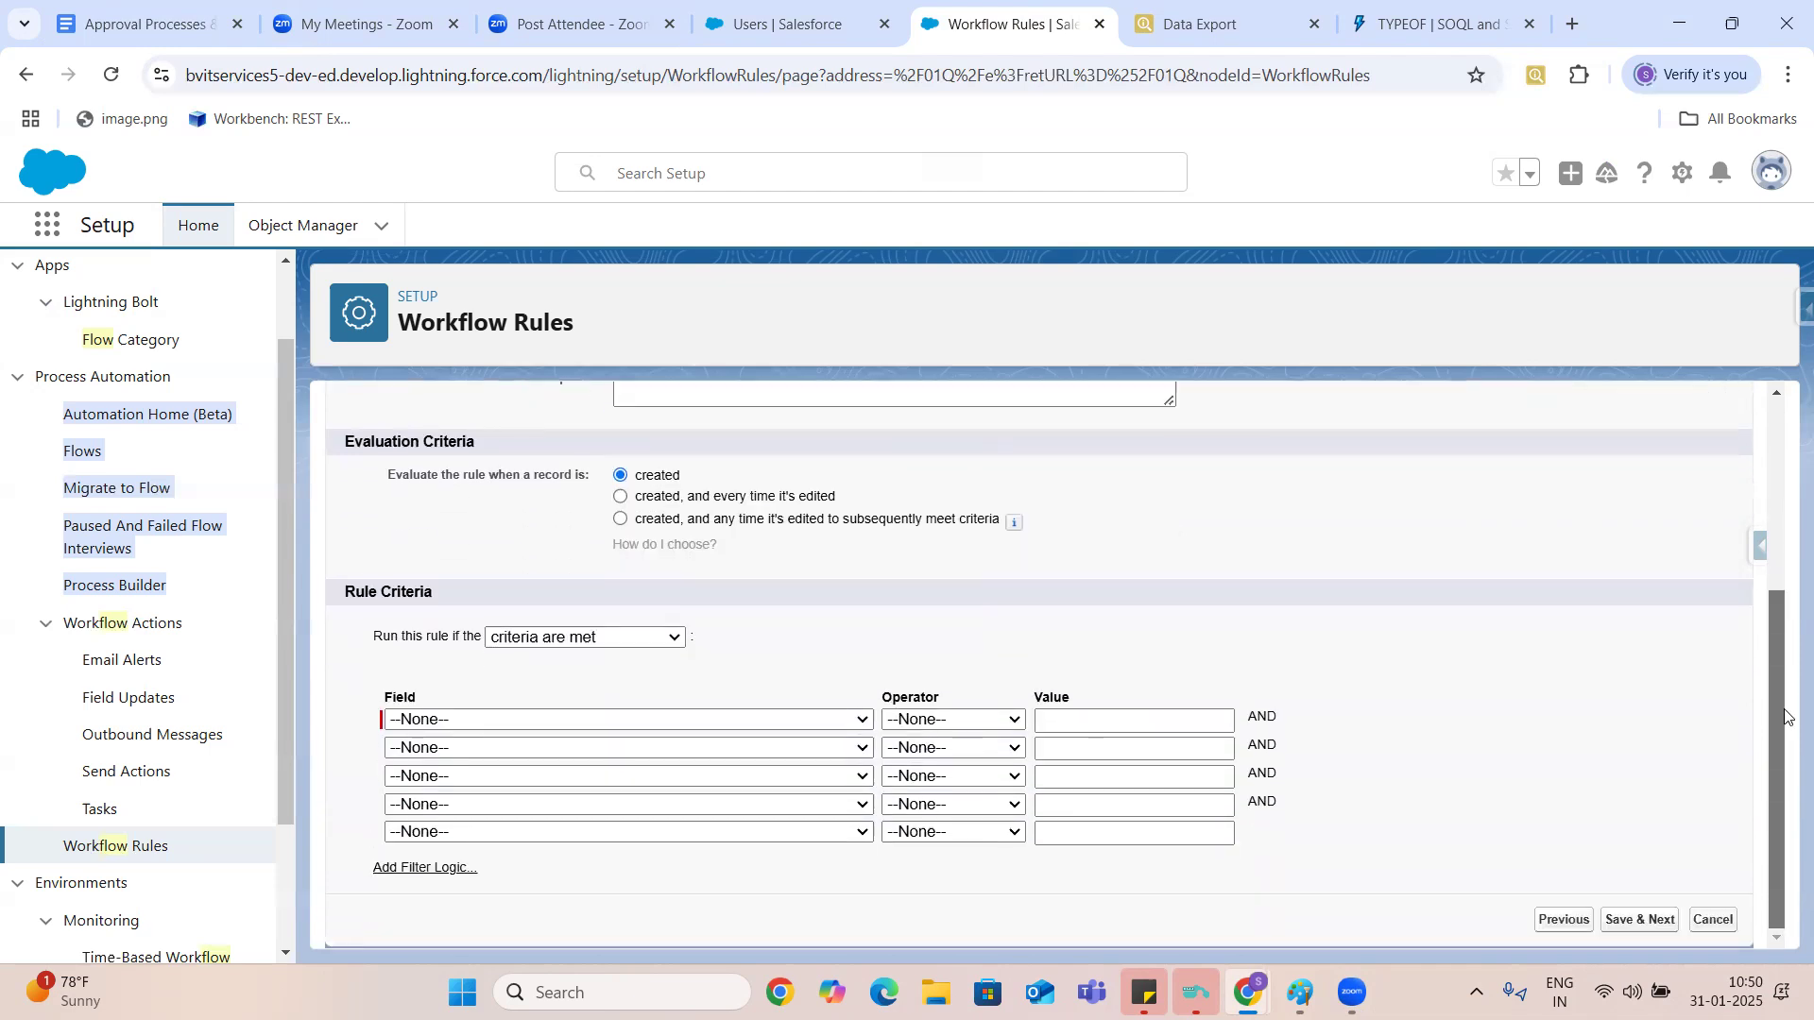
left_click(745, 723)
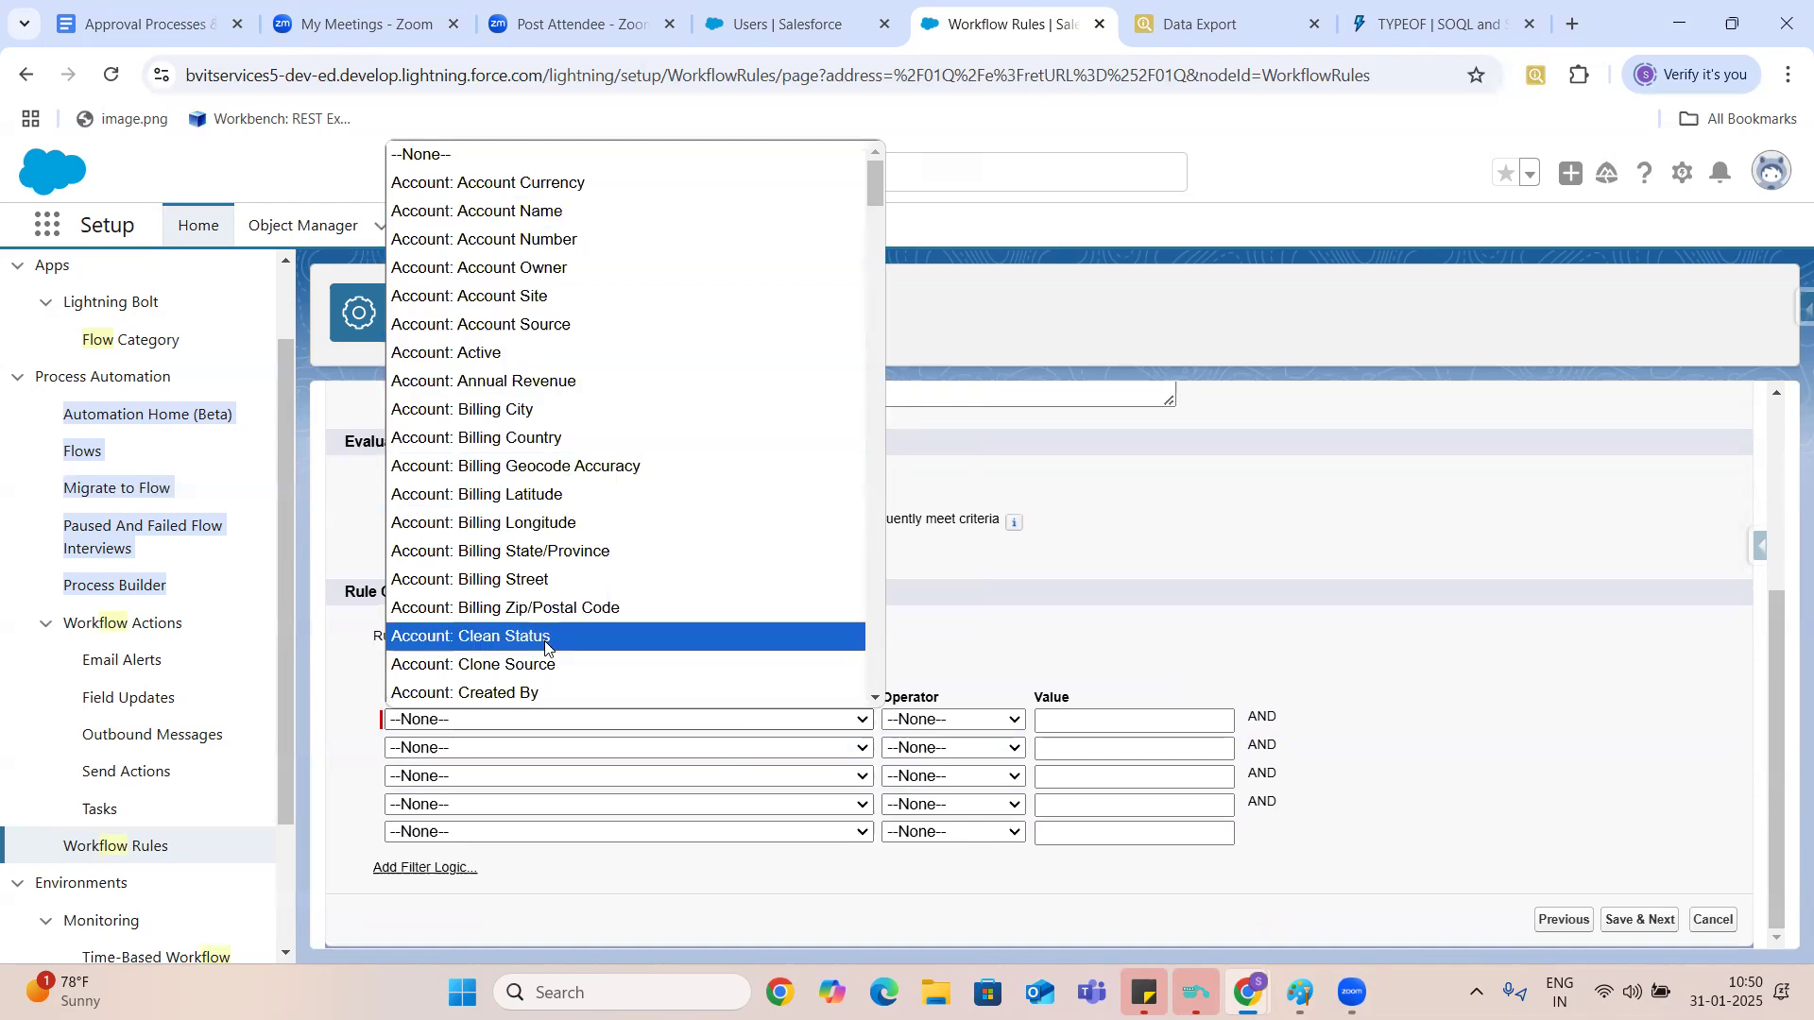
left_click(793, 684)
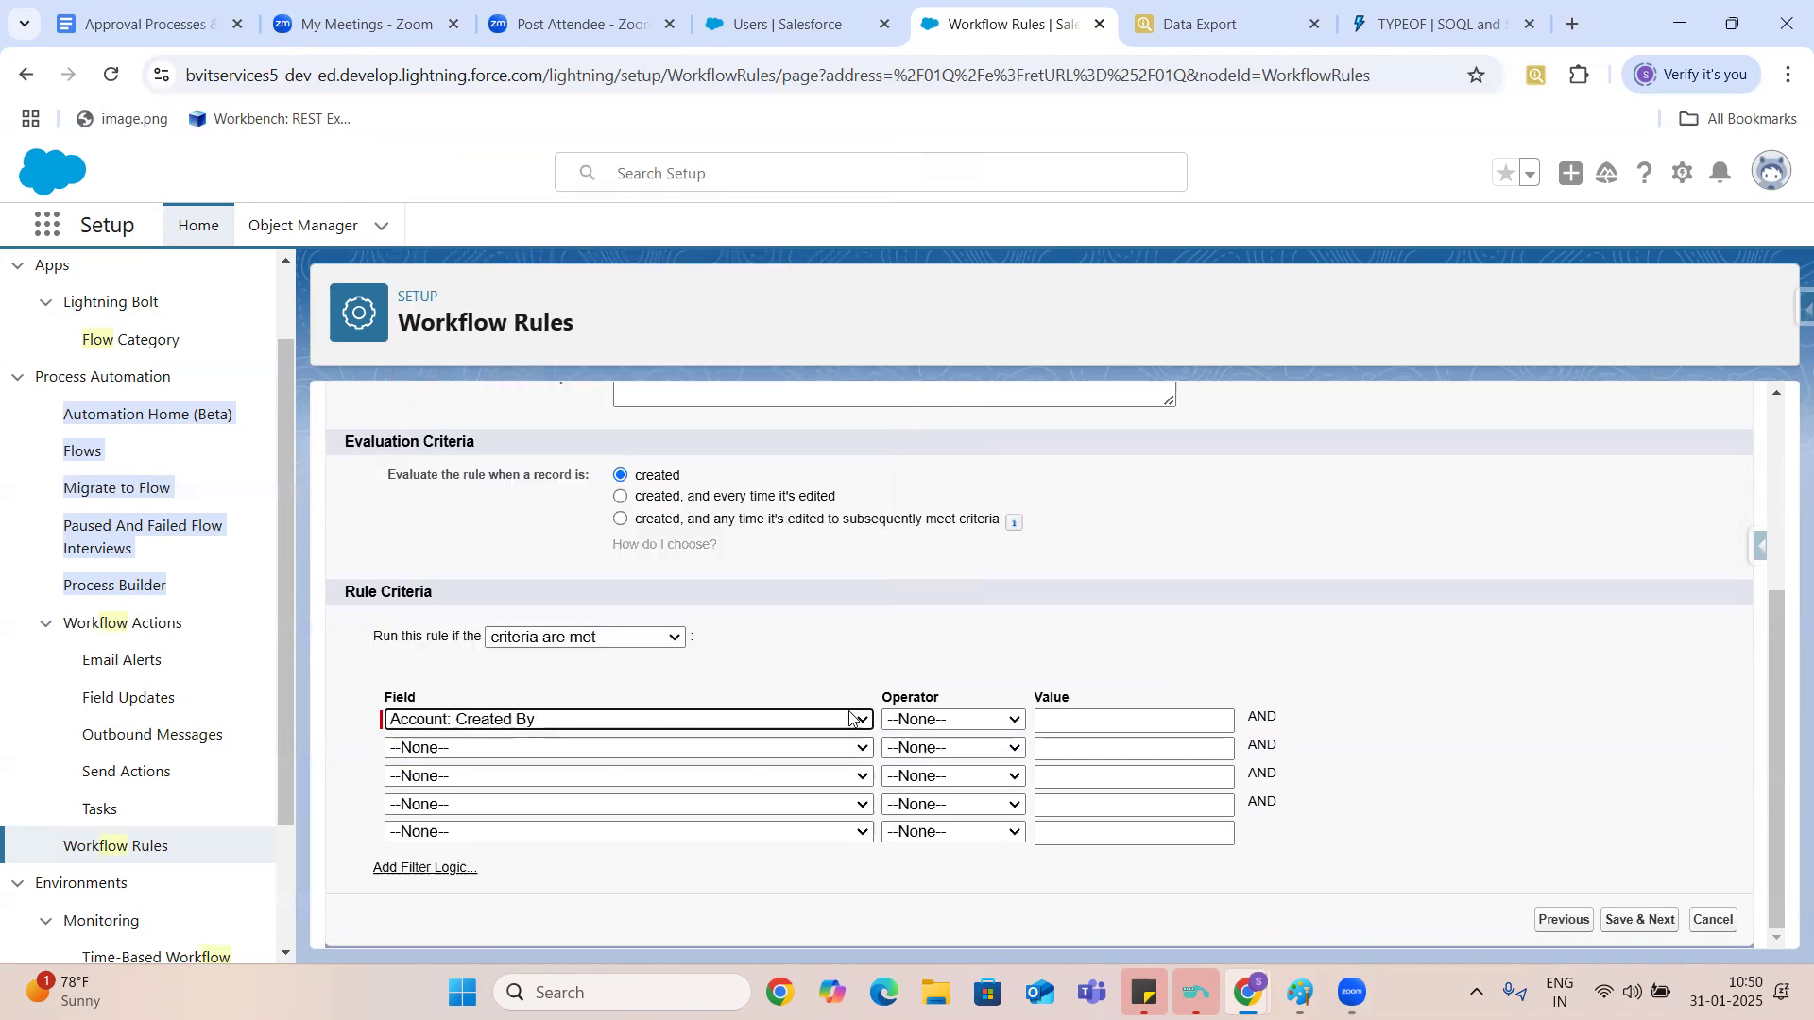
left_click(853, 717)
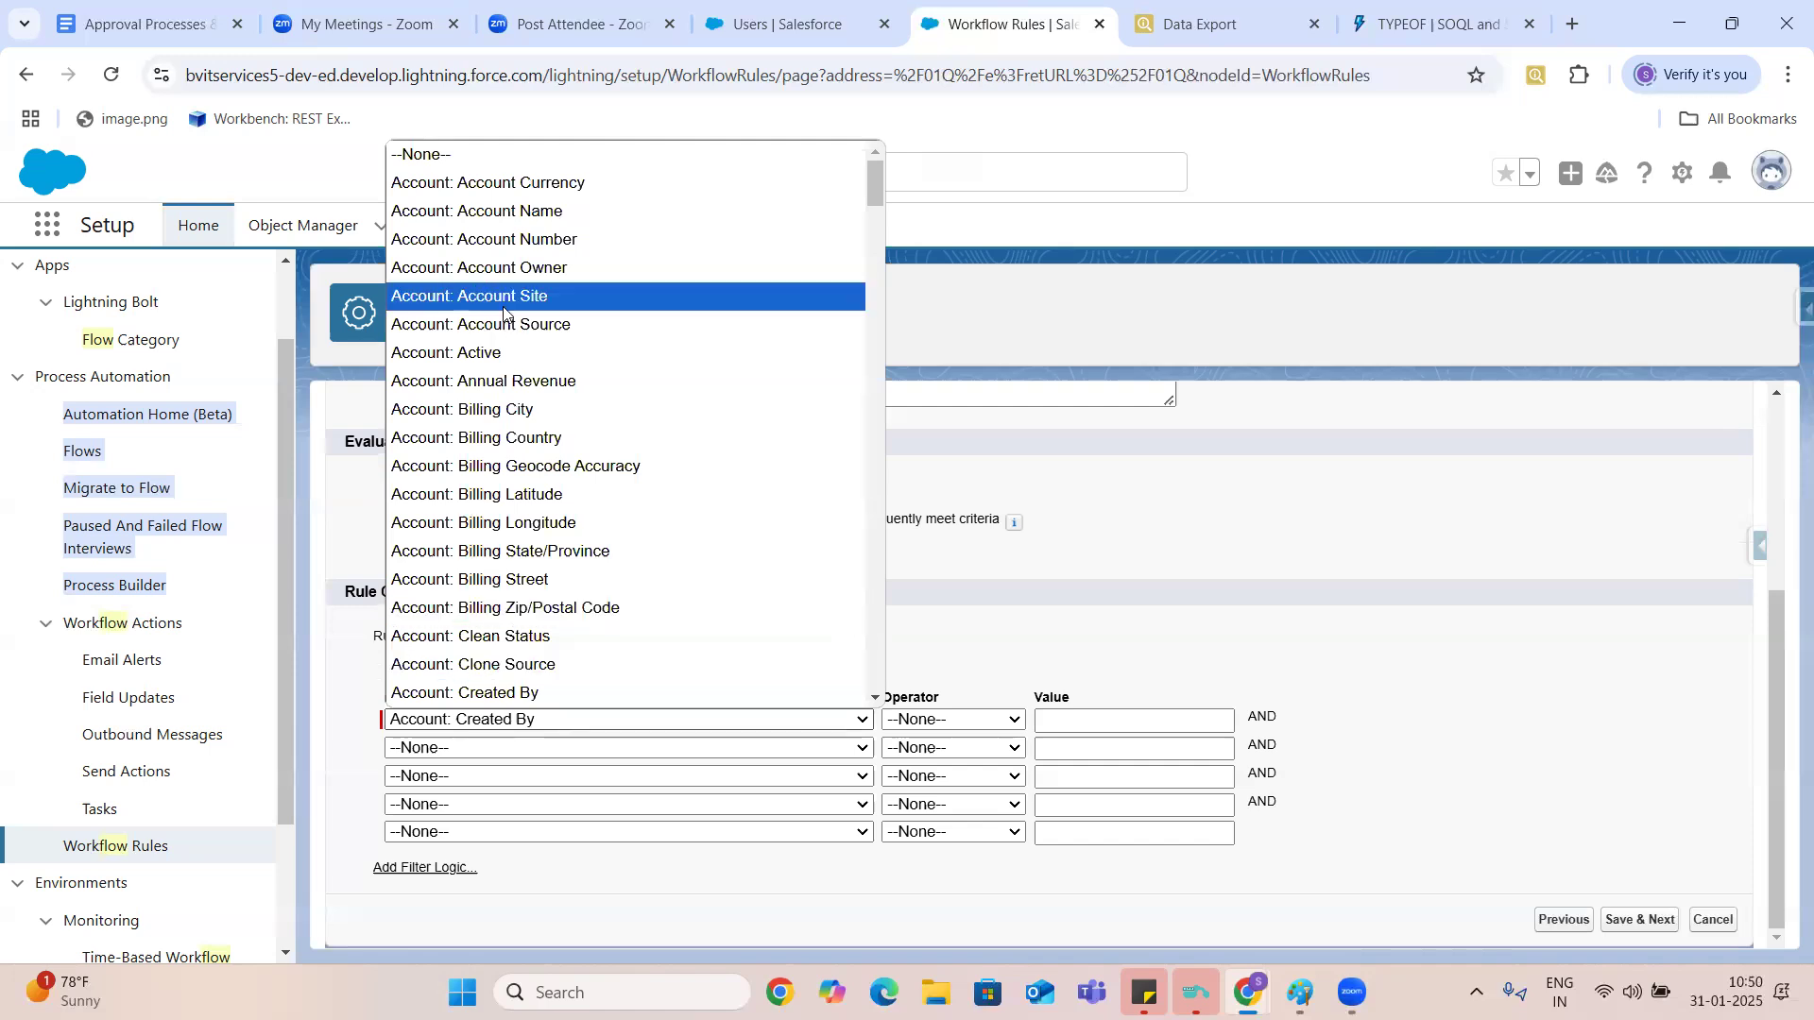
left_click(541, 212)
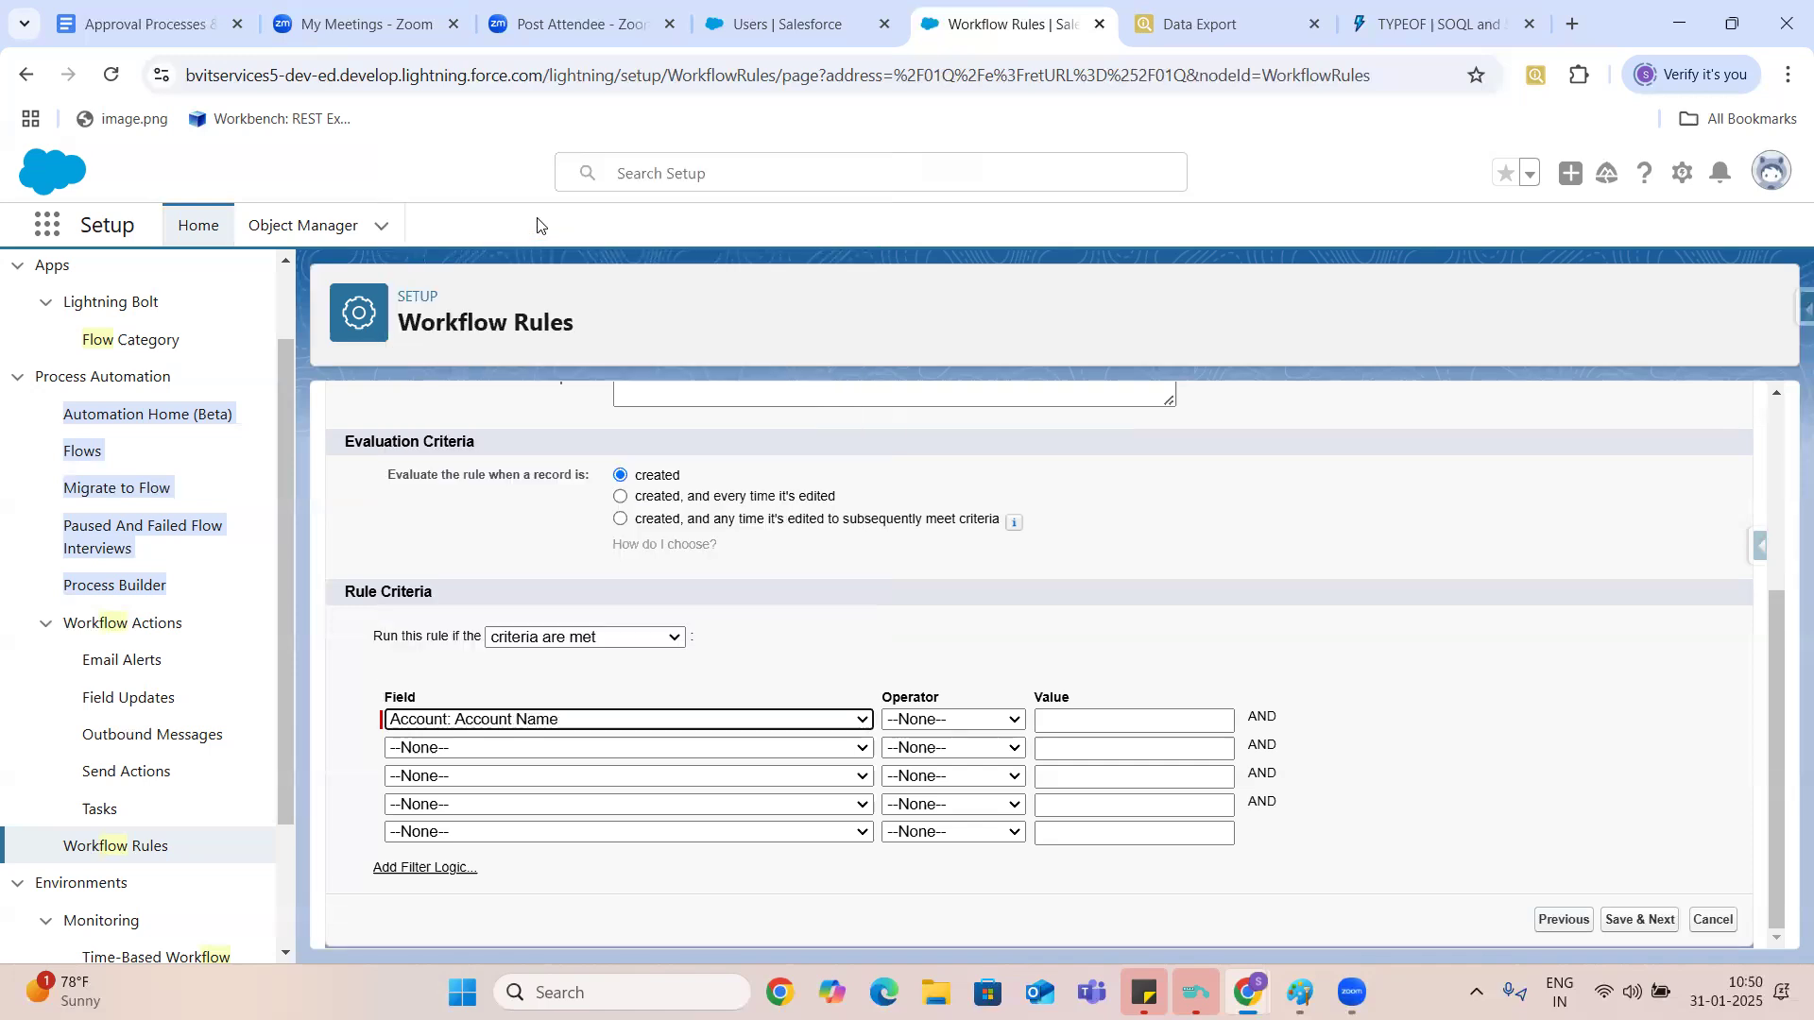
left_click(987, 720)
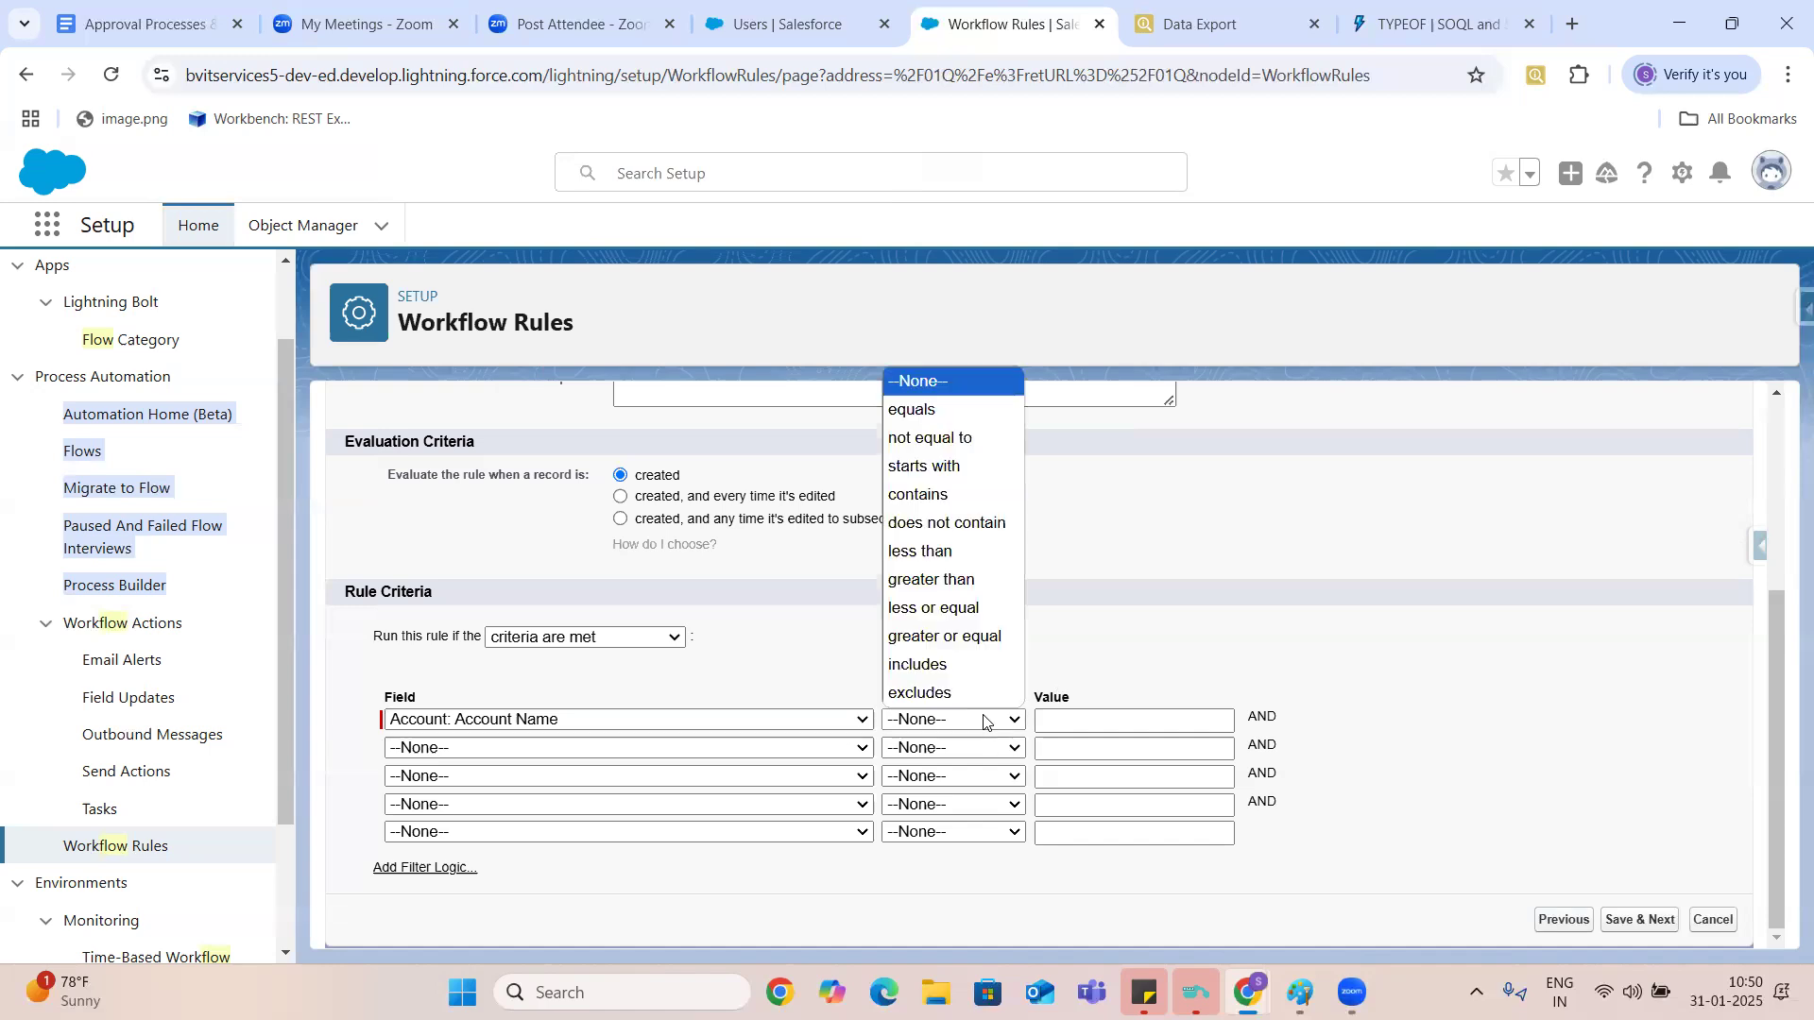
left_click(945, 495)
left_click(1085, 721)
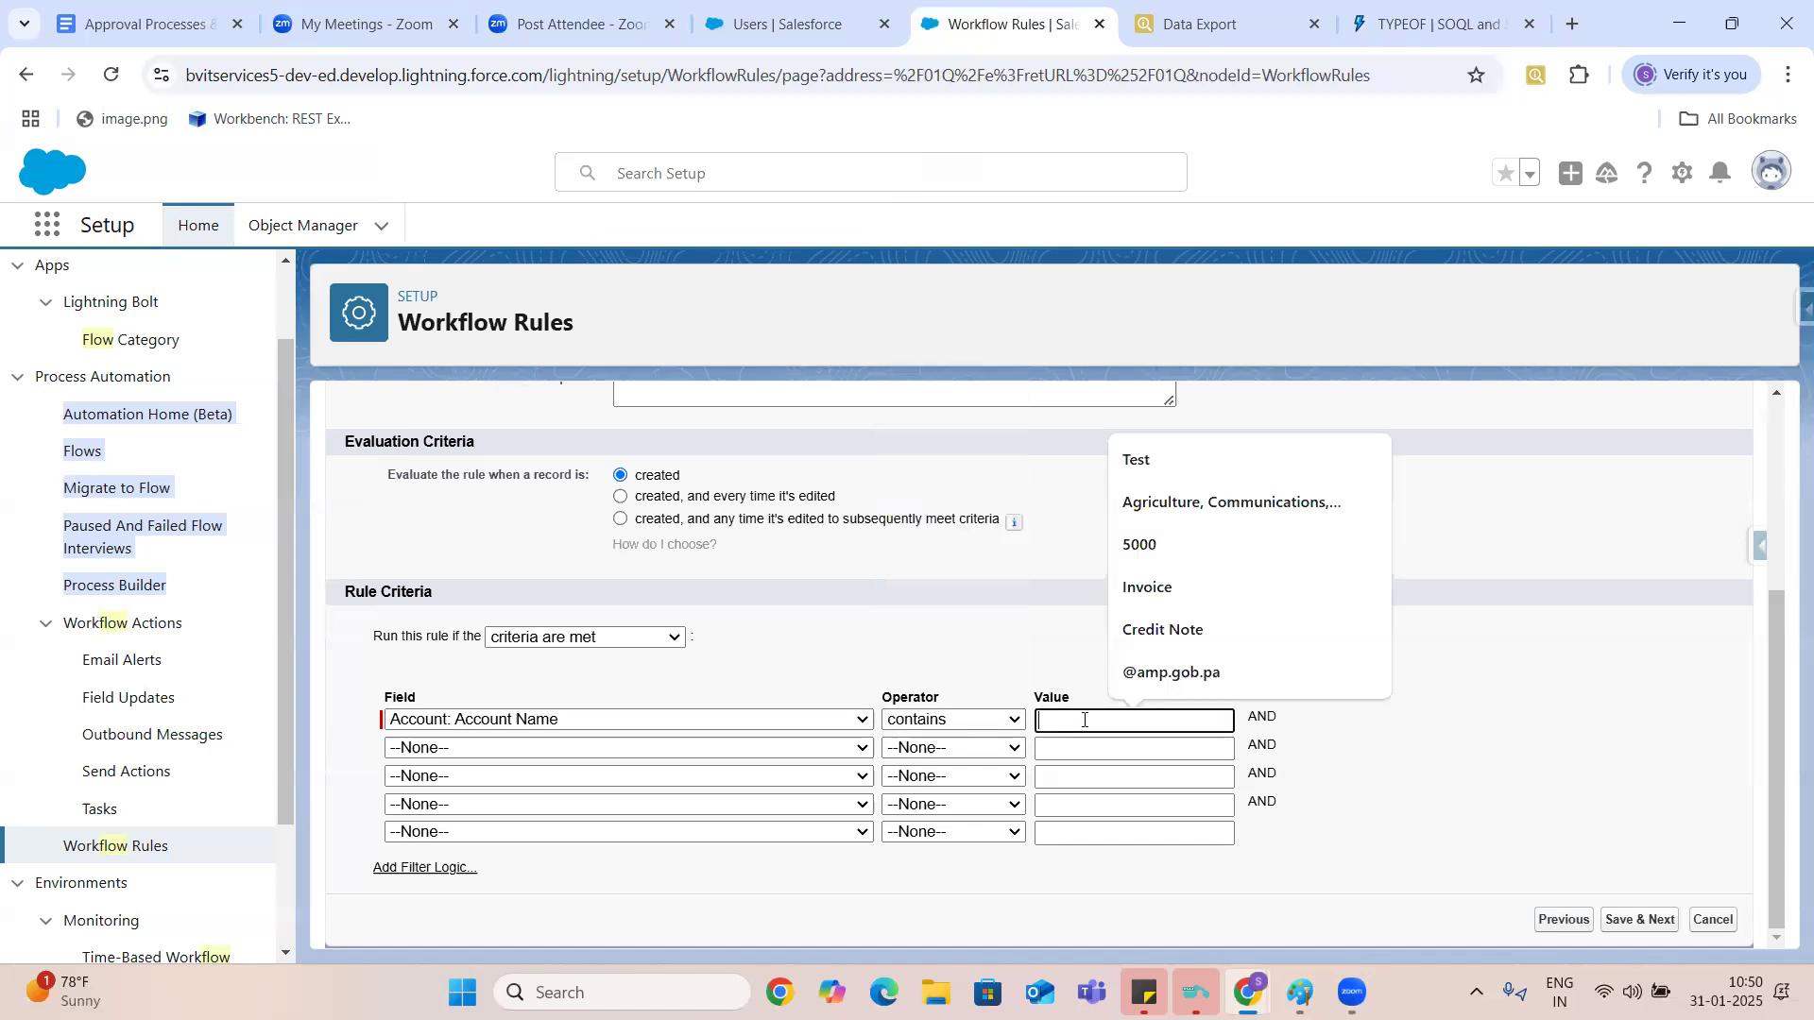
type("Test")
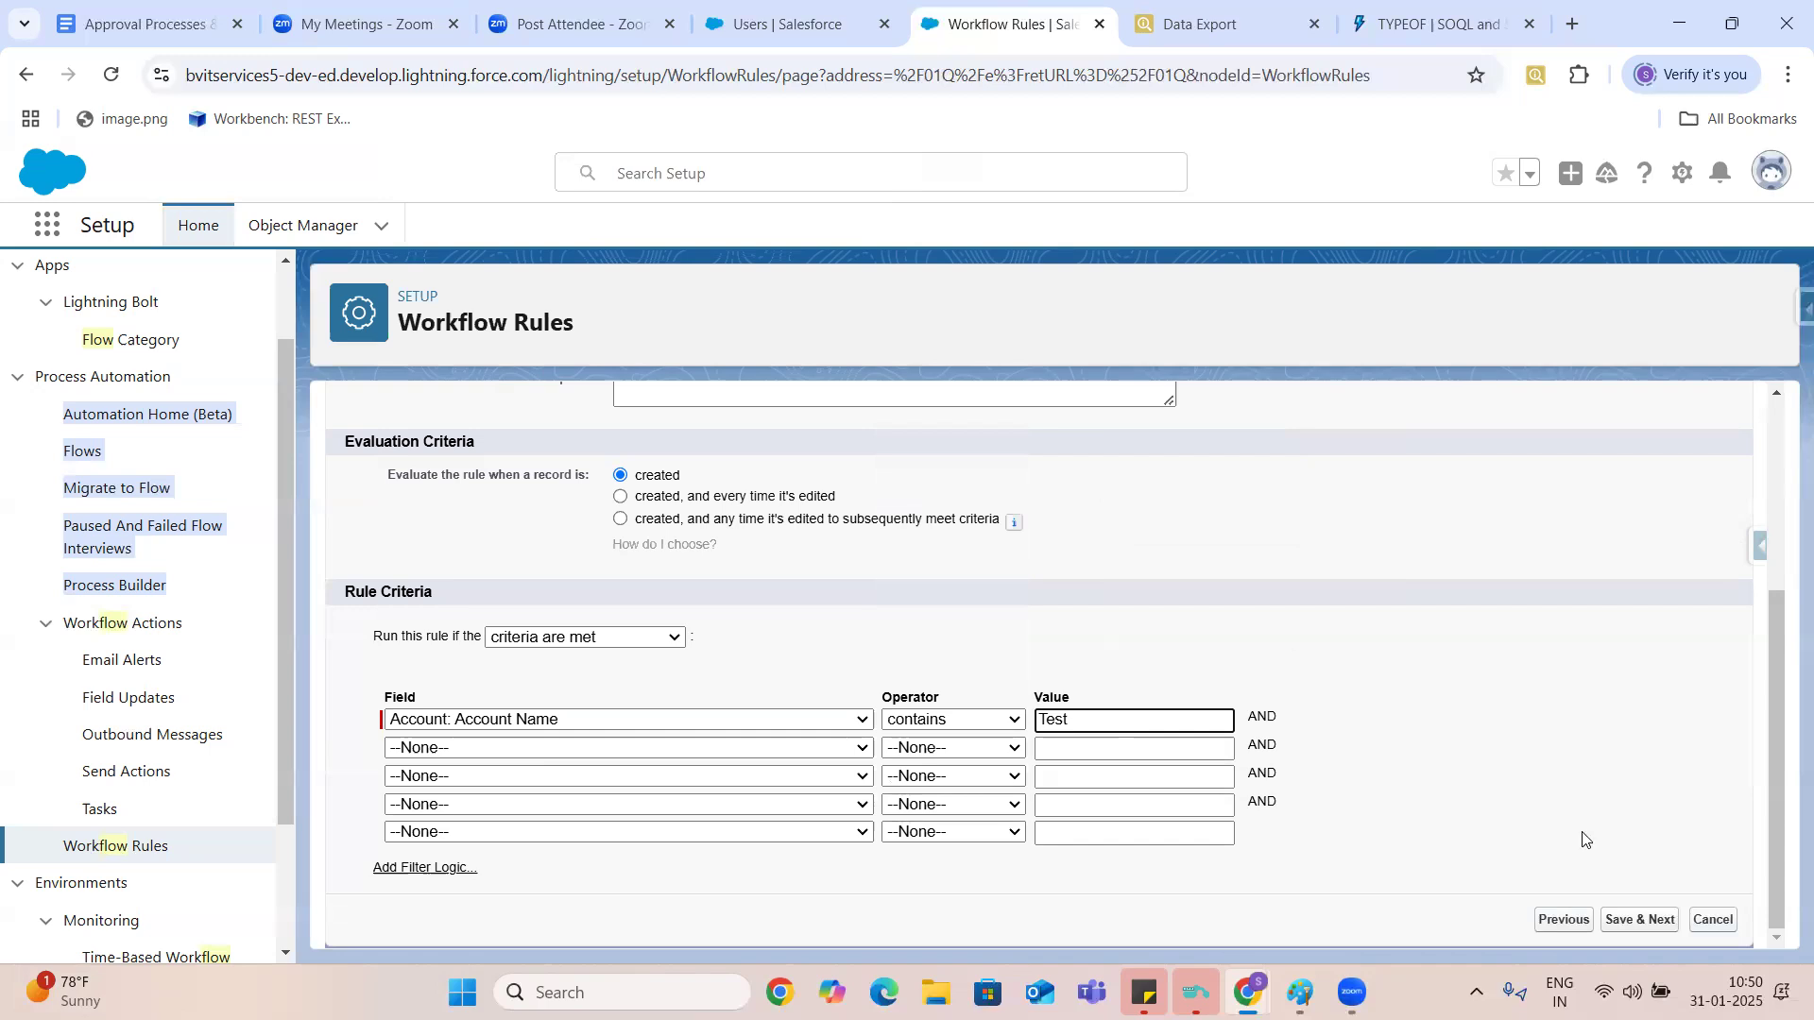
left_click(1737, 948)
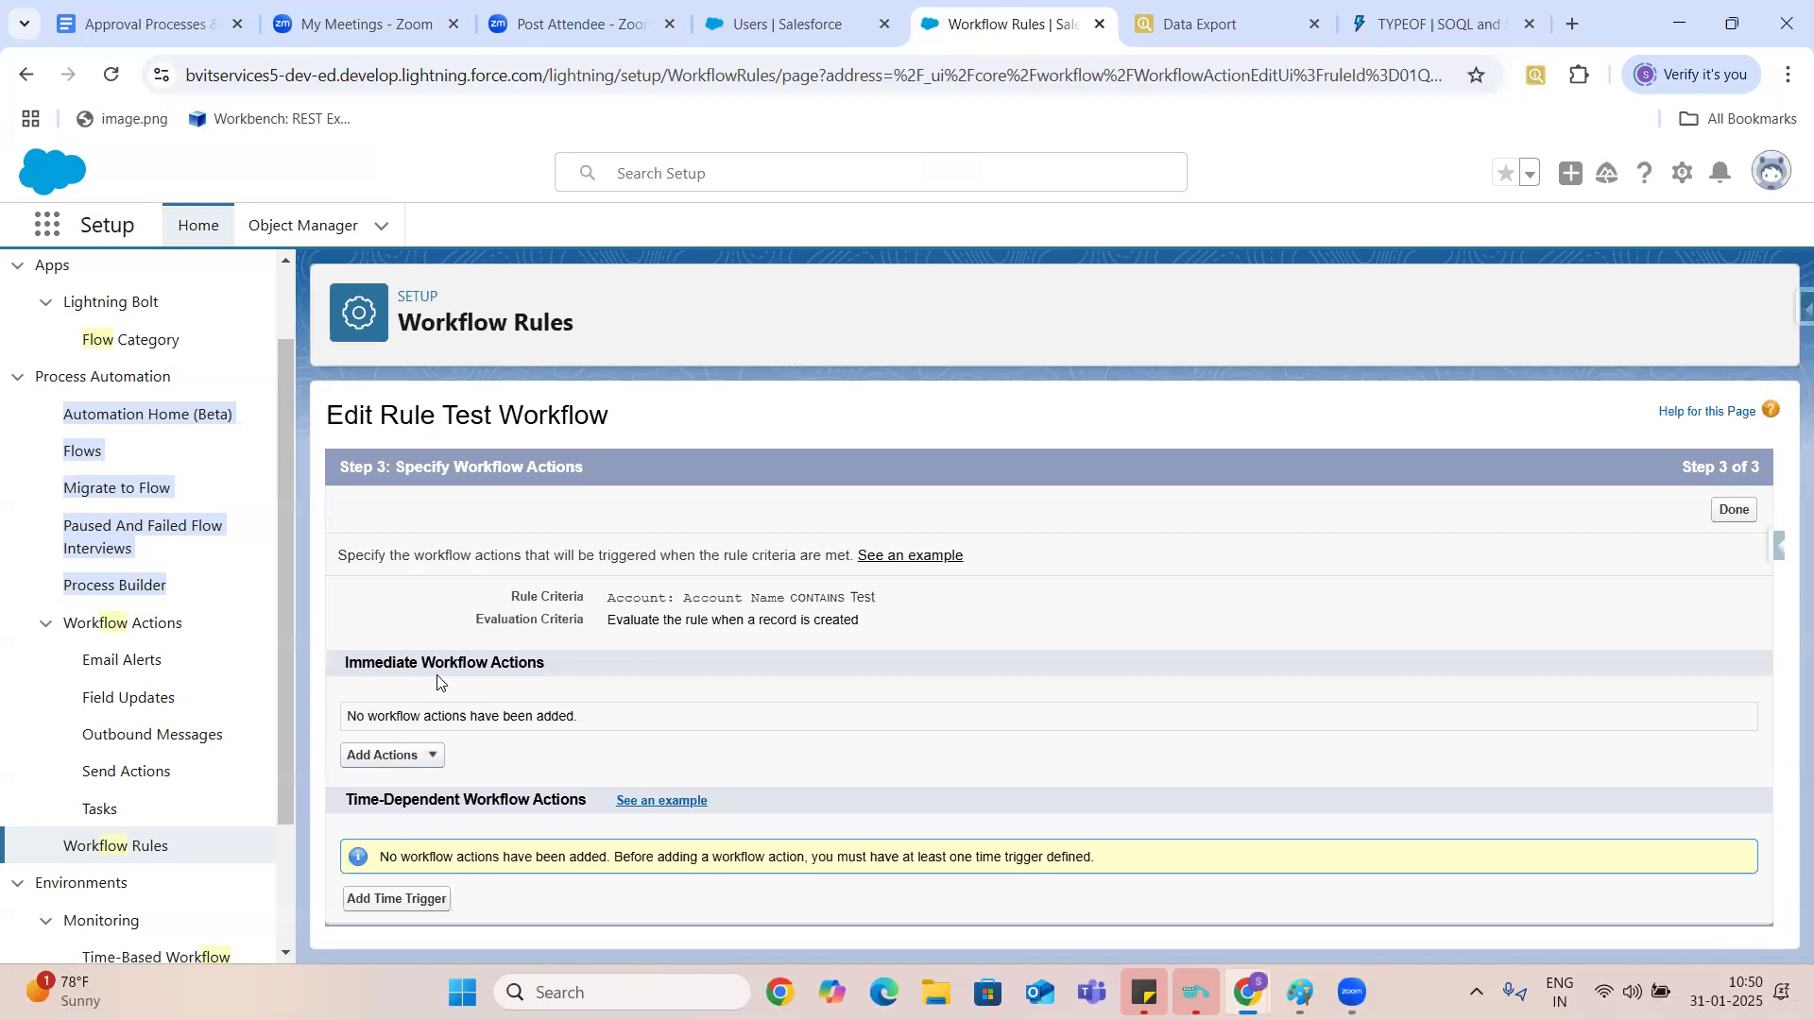
left_click(408, 762)
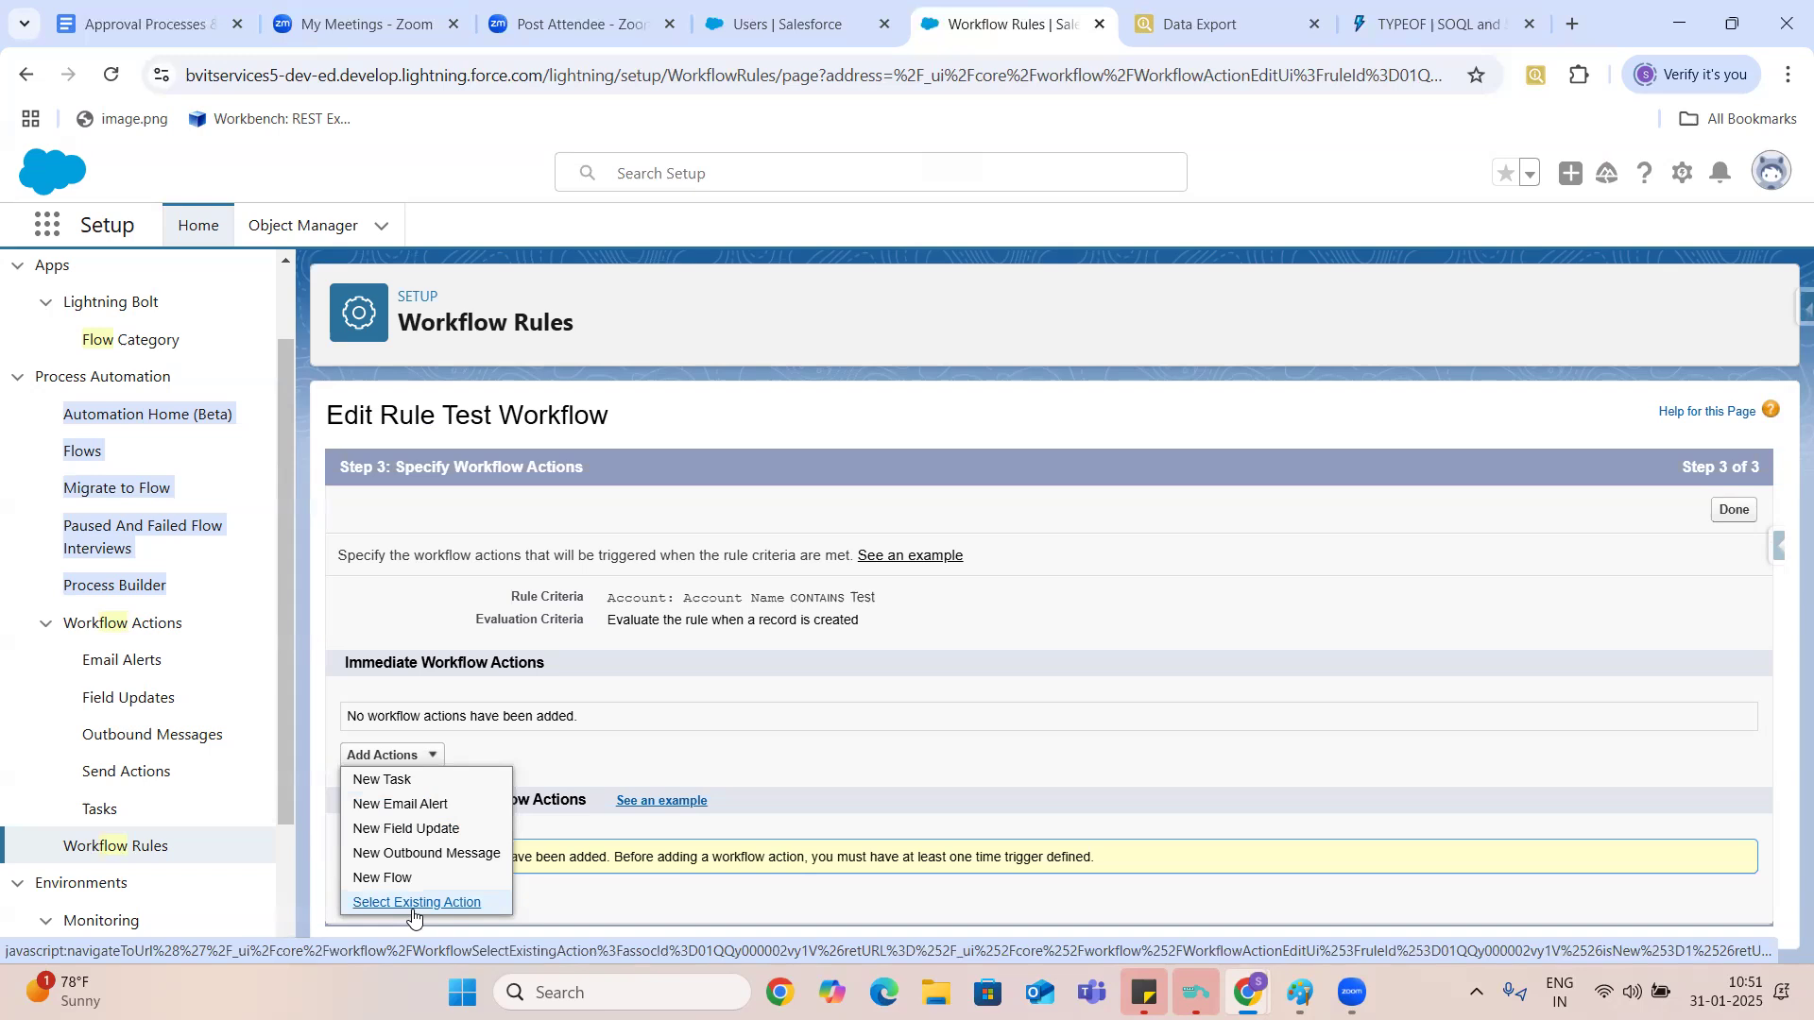
- Find the Accounts list through the App Launcher and open the details of the Express Logistics and Transport account
left_click(745, 28)
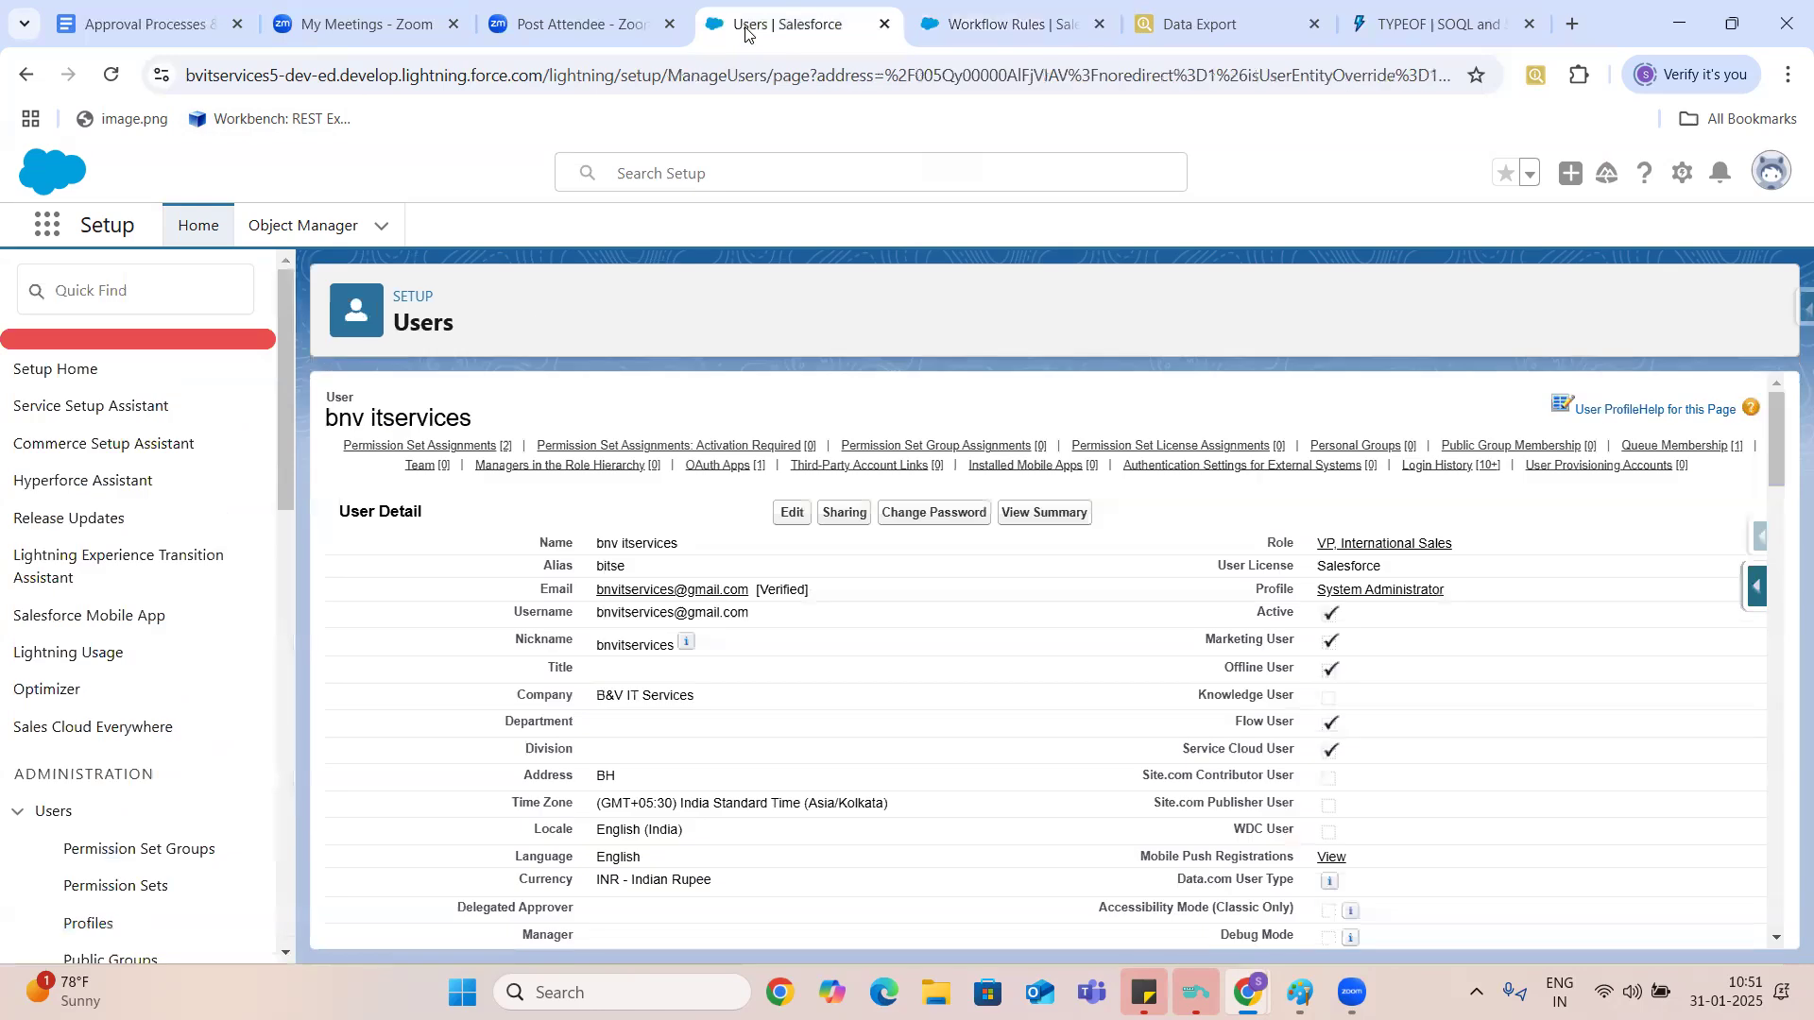
left_click(37, 229)
type("Account")
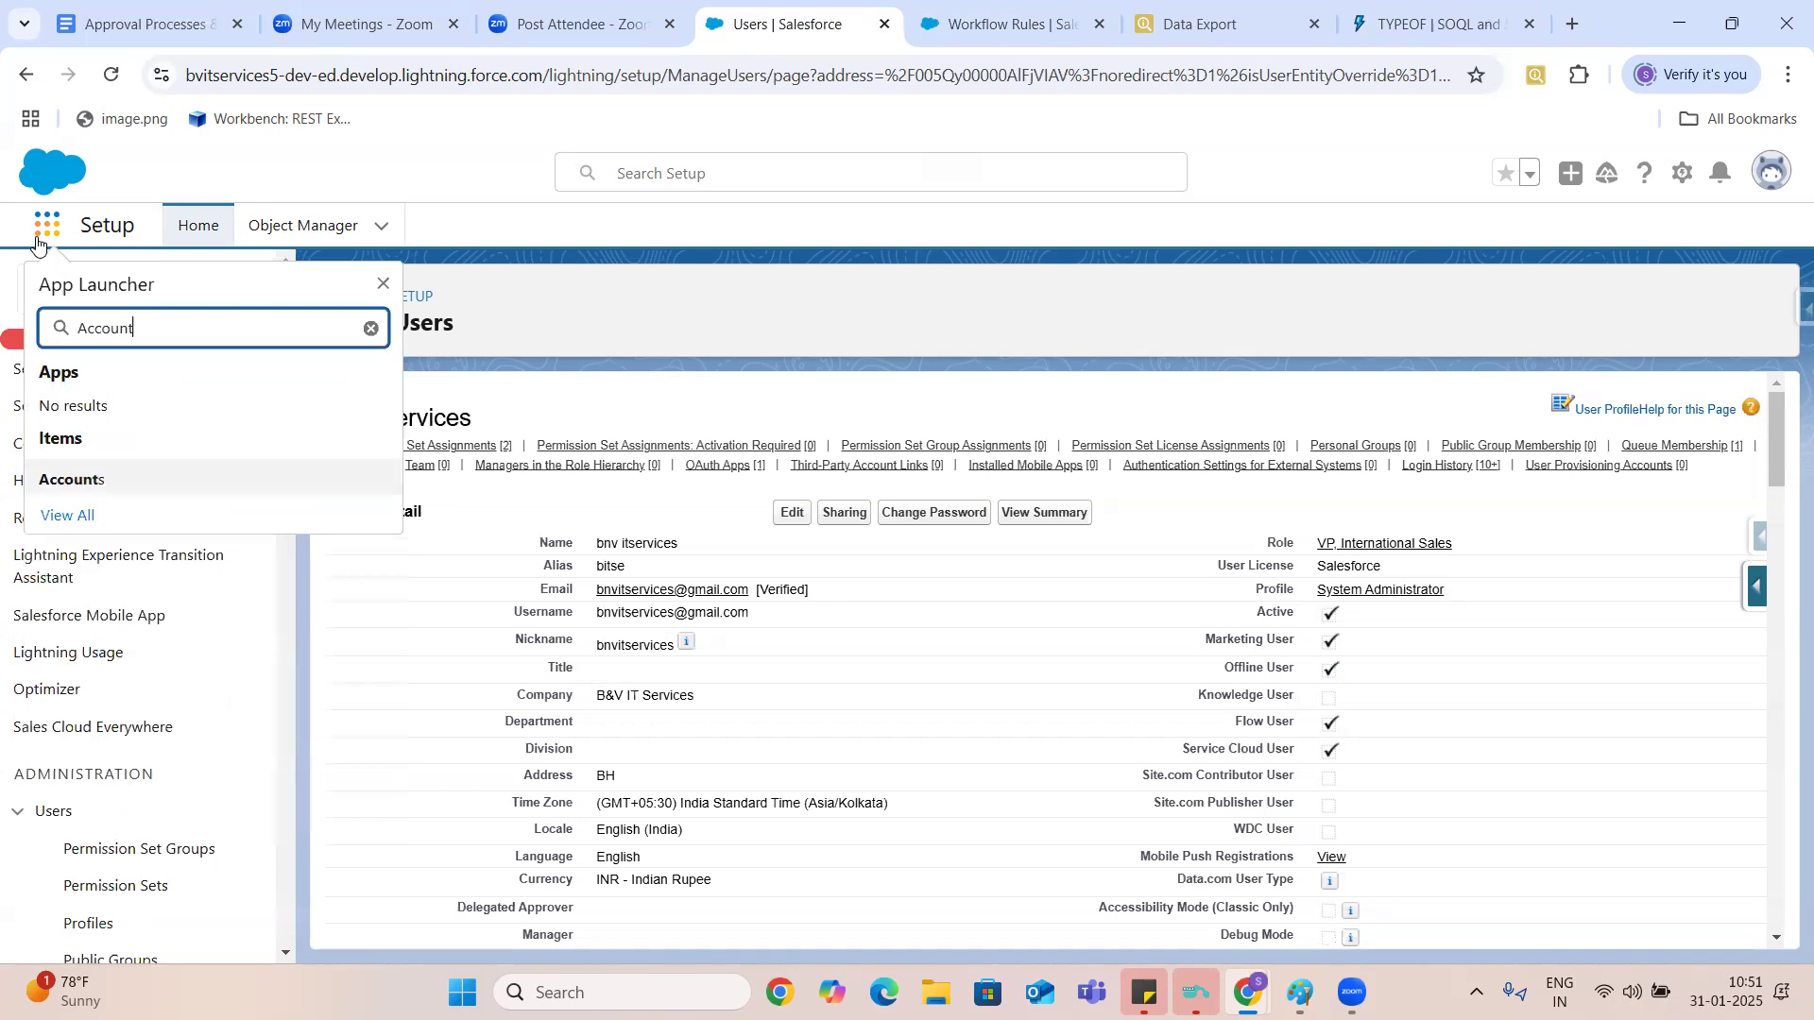
left_click(68, 480)
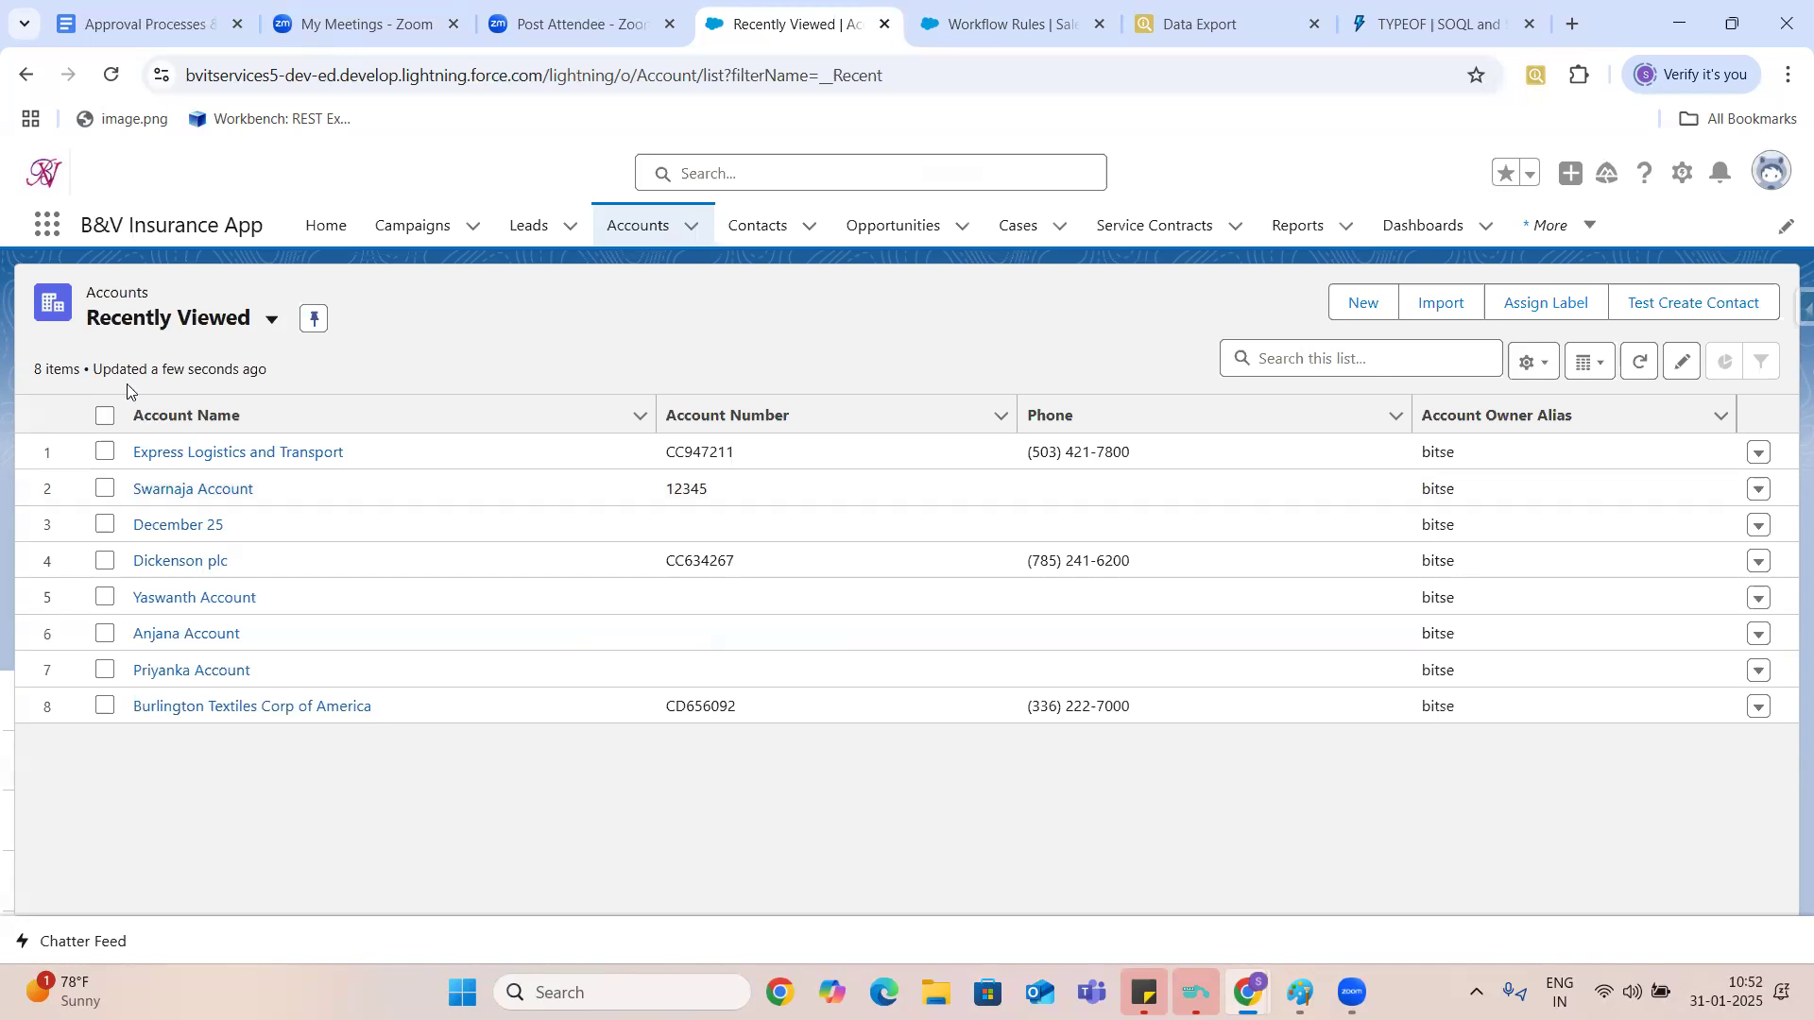
left_click(274, 453)
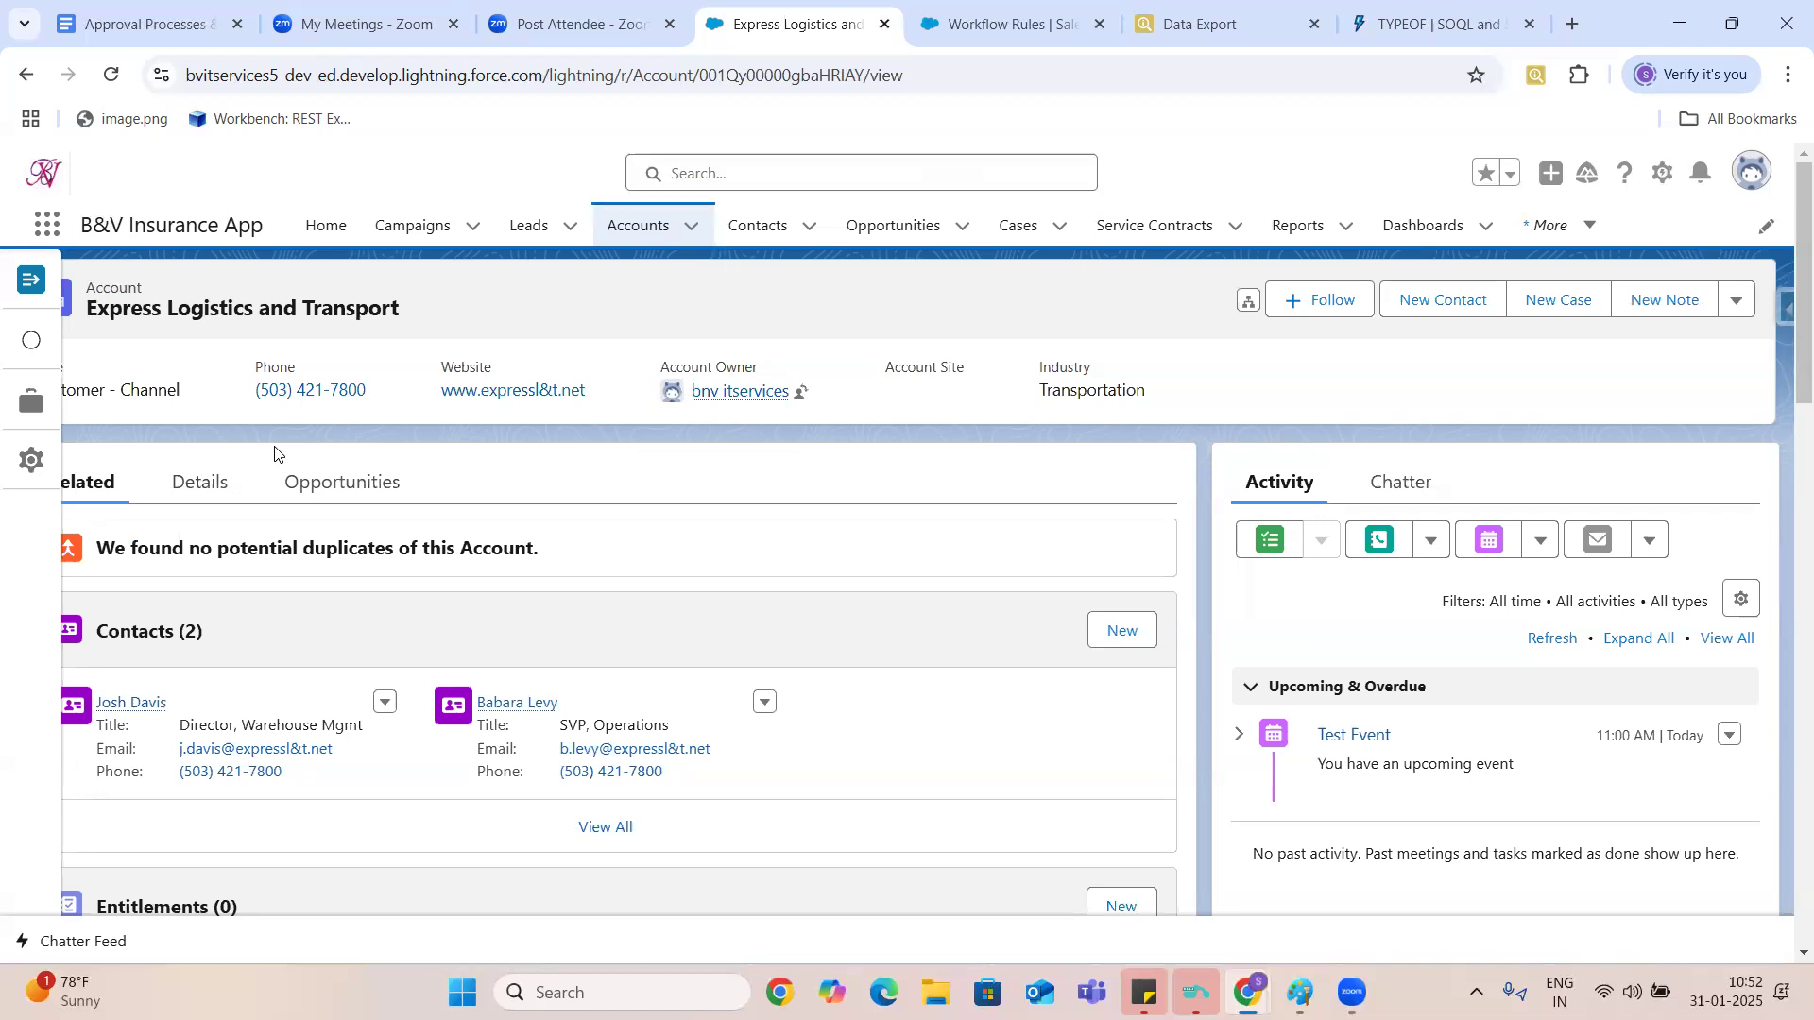
left_click(216, 482)
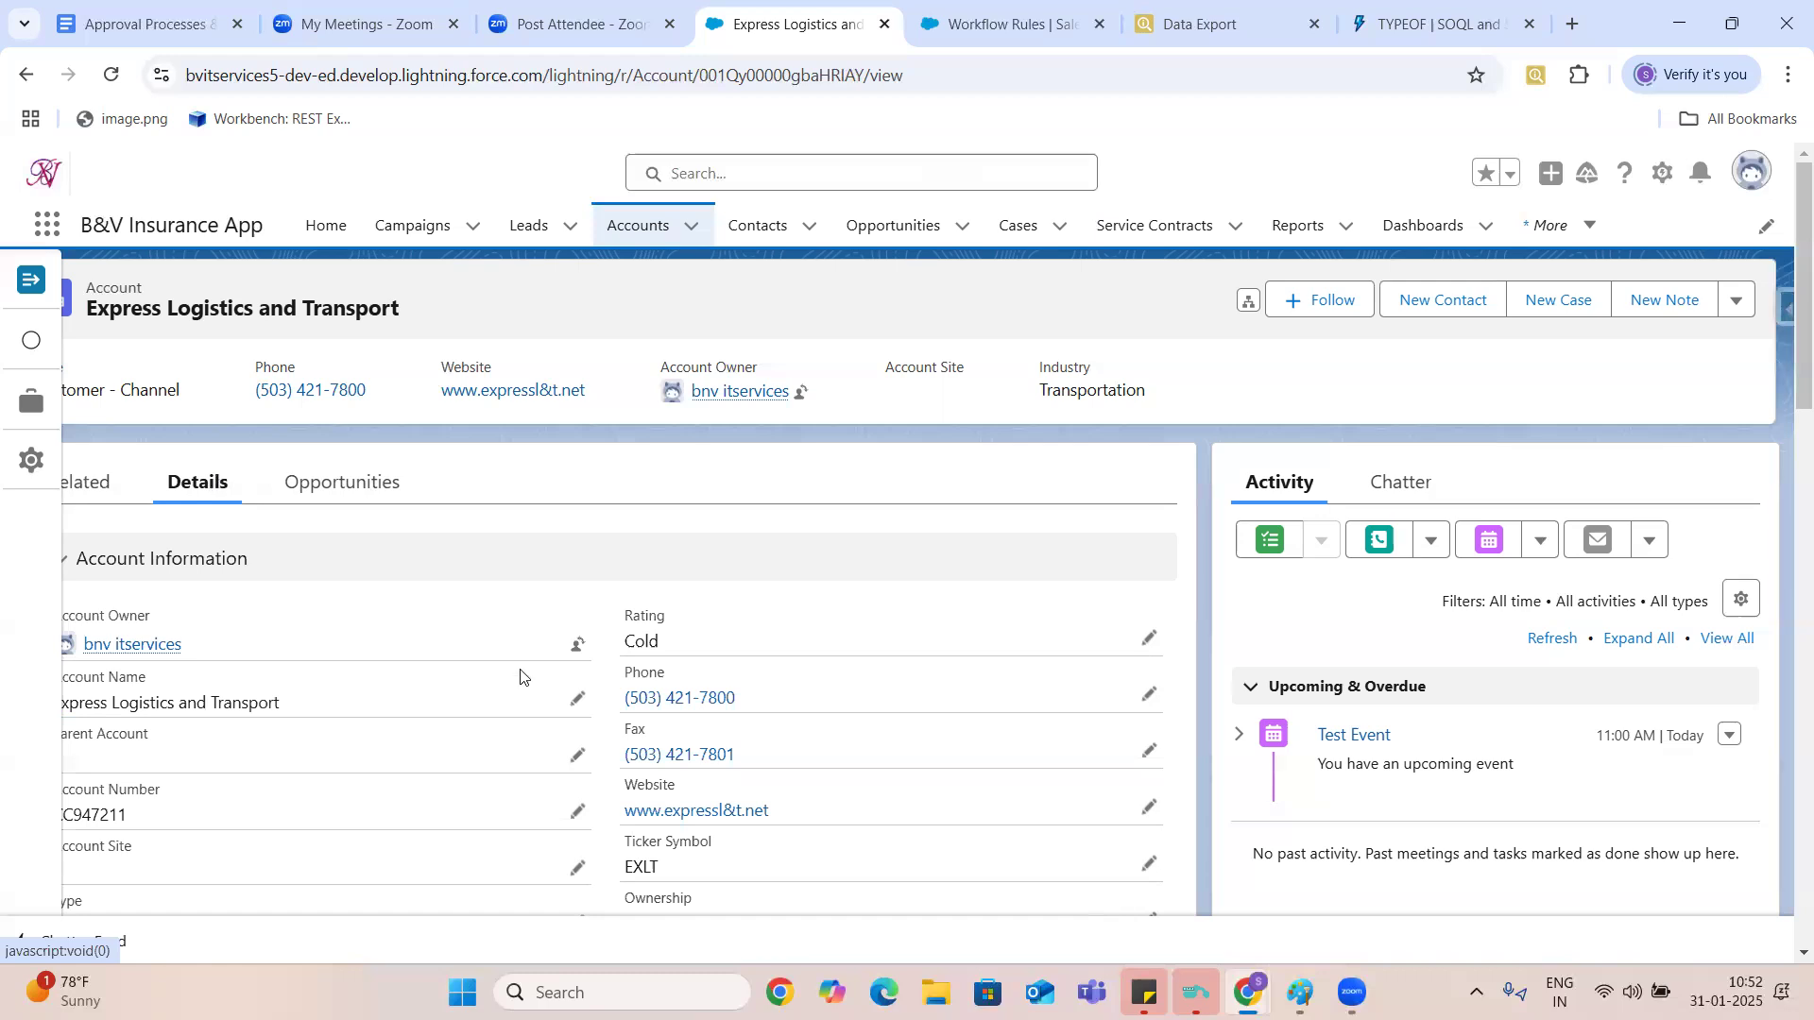
- Append "Test" to the account's name so it reads Express Logistics and Transport Test, and save the record
left_click(576, 699)
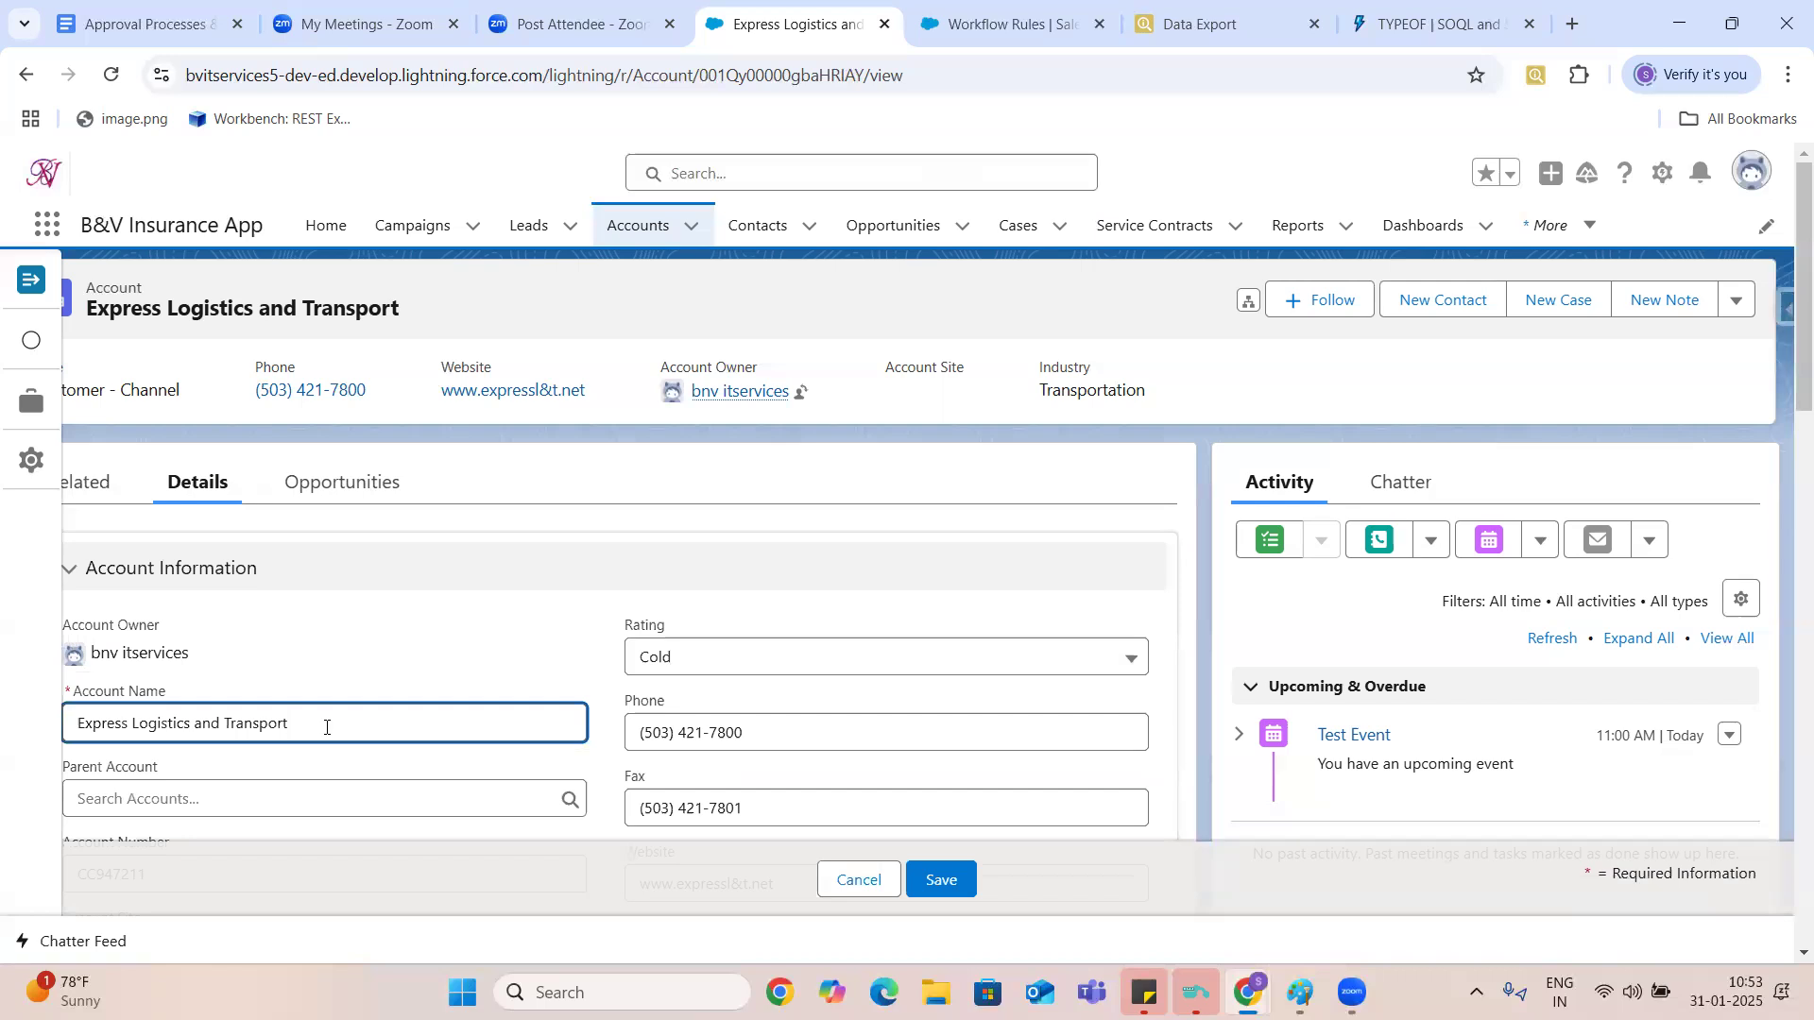
type("Test")
key("Return")
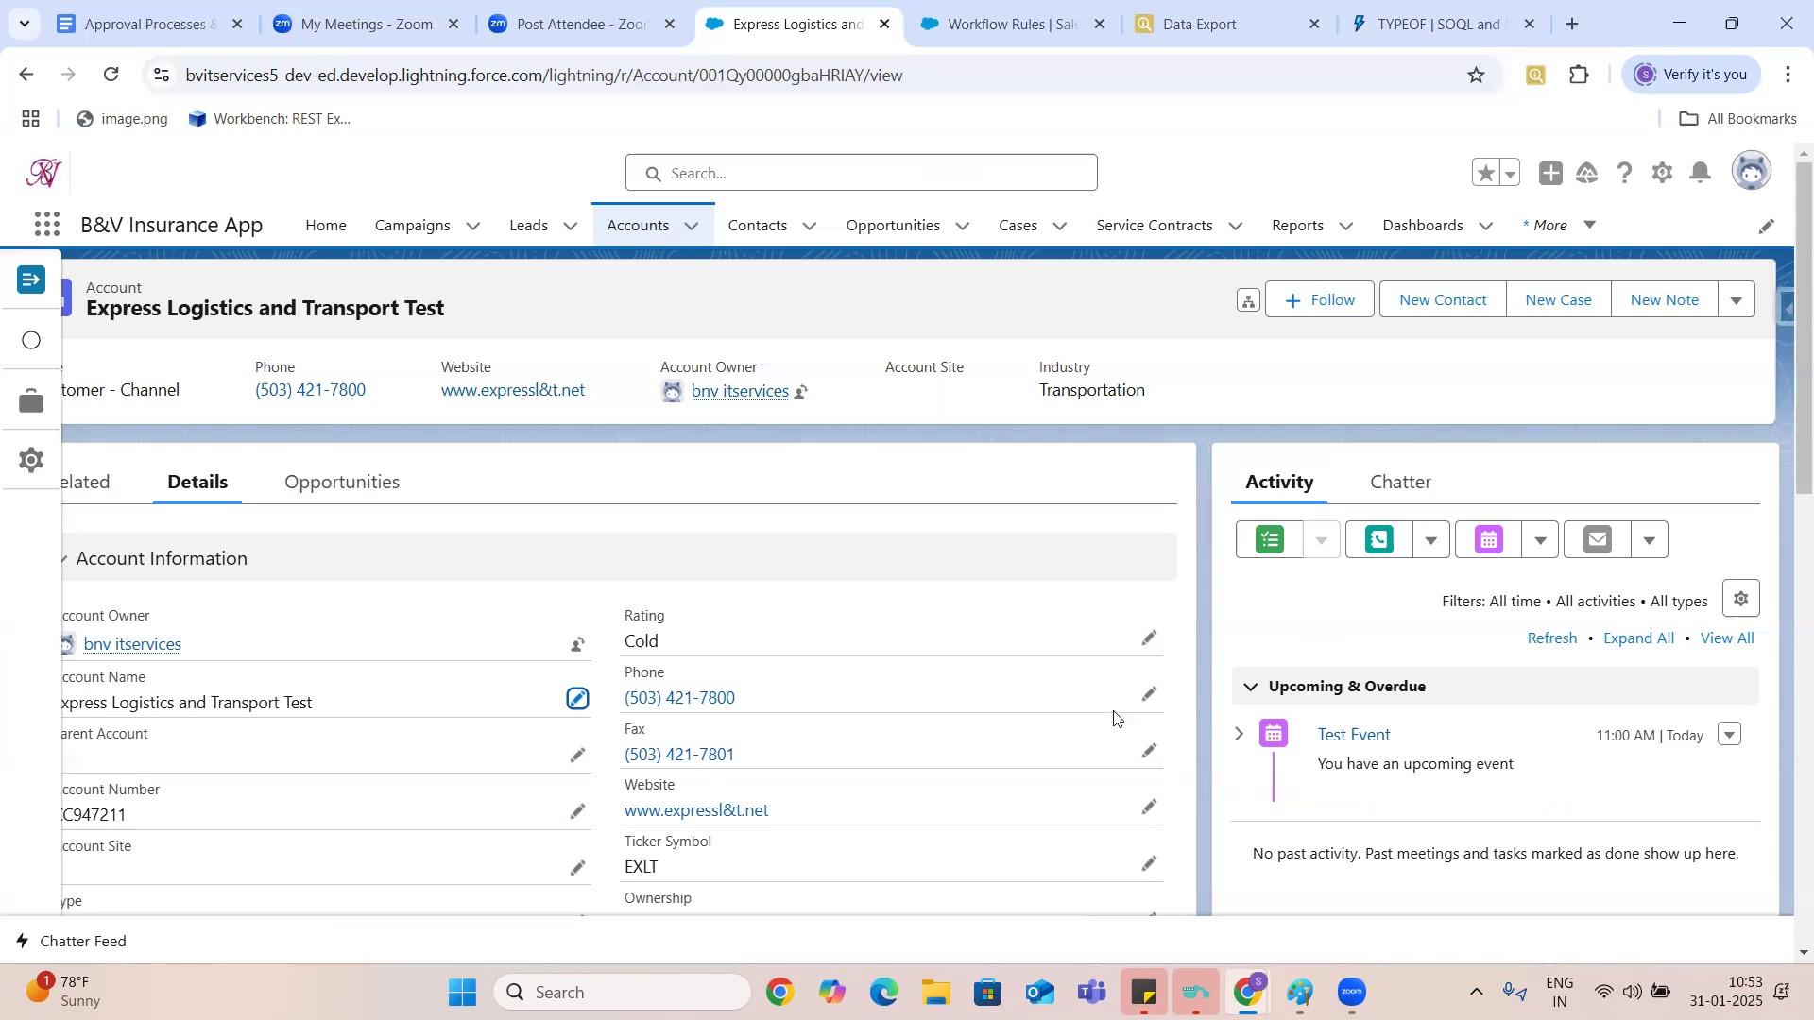
- Change the last digit of the account's phone number to 9 and save the record
left_click(1149, 699)
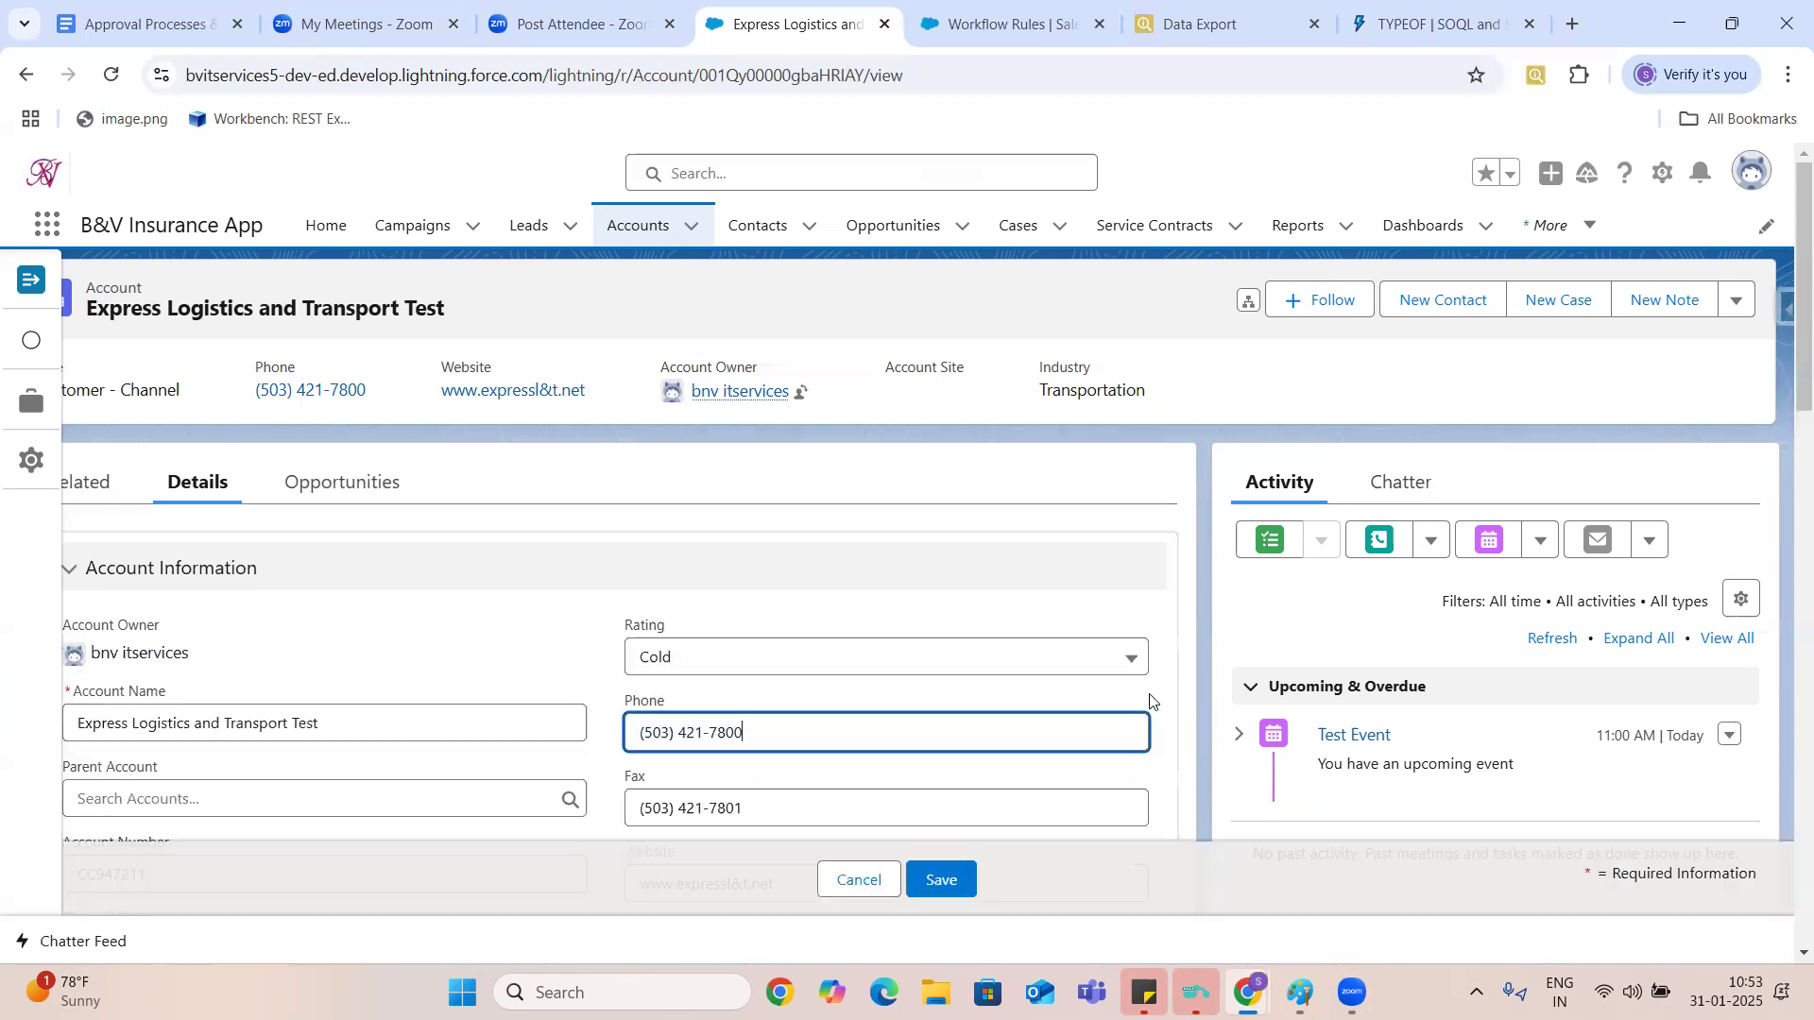
key("BackSpace")
type("9")
key("Return")
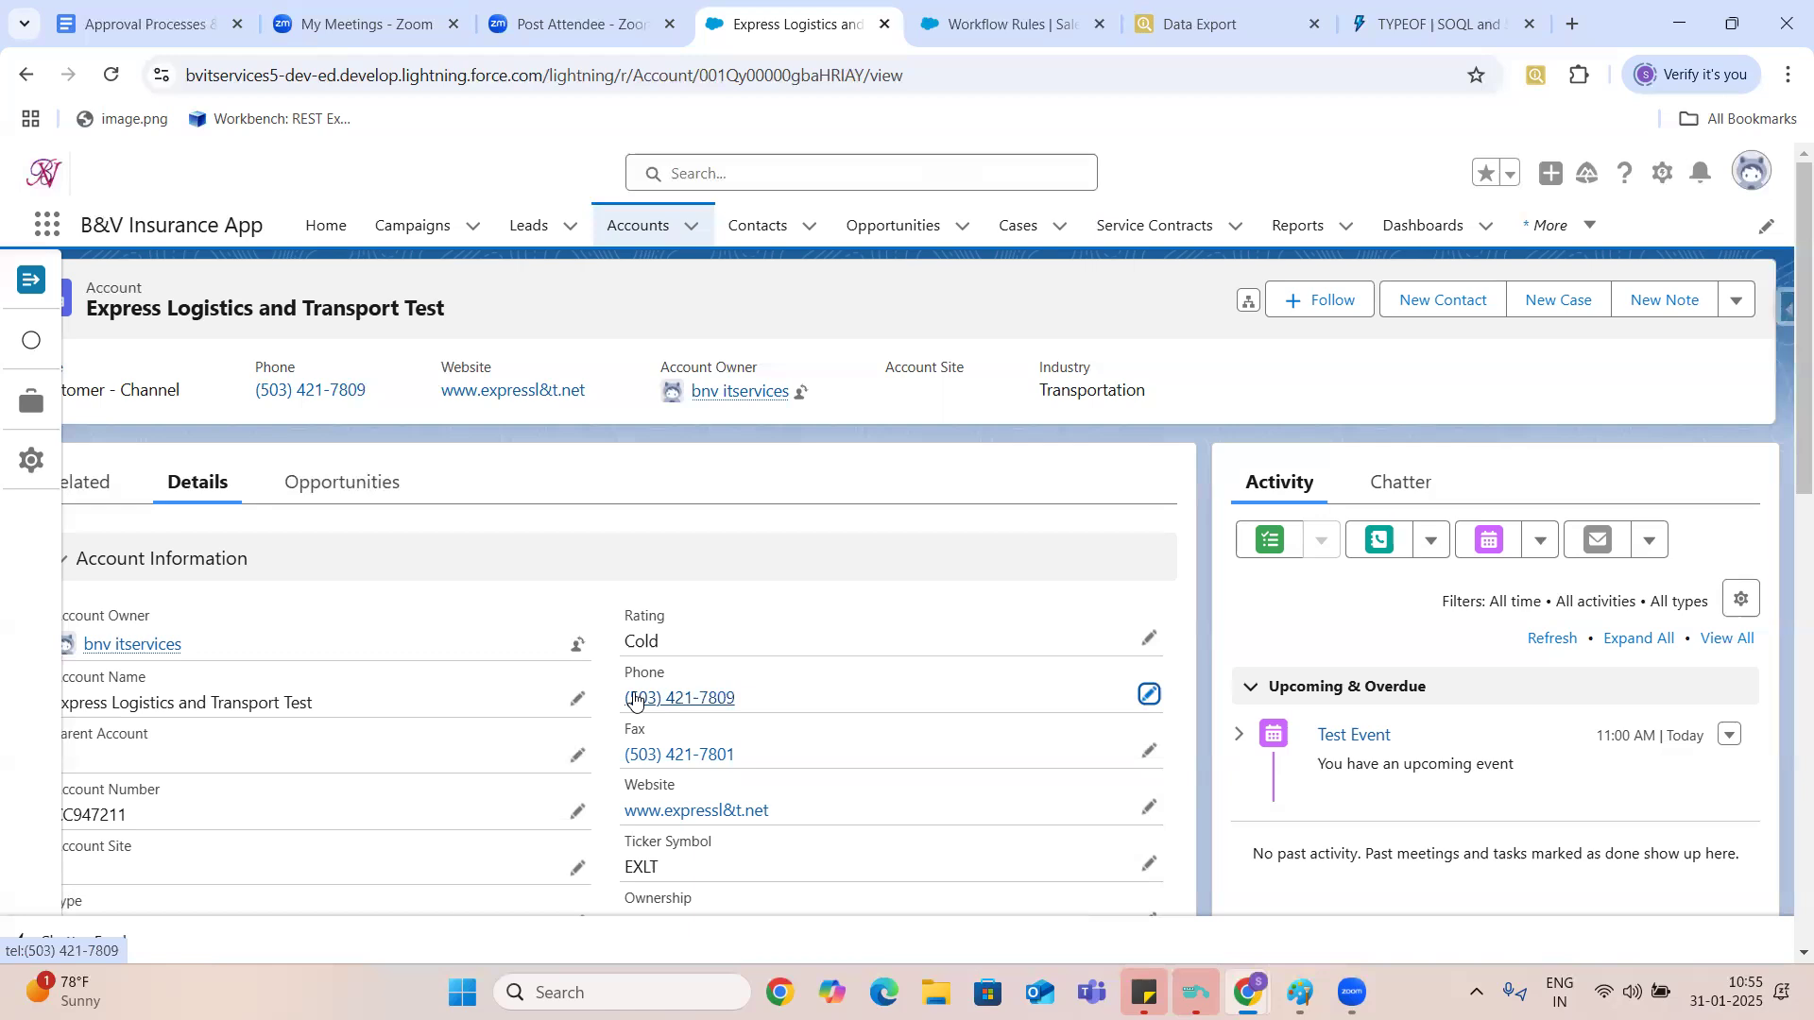
- In the Approval Processes & Flows Google Doc, write "Workflows rules invoke only when a record is created or edited" as limitation 1
left_click(984, 27)
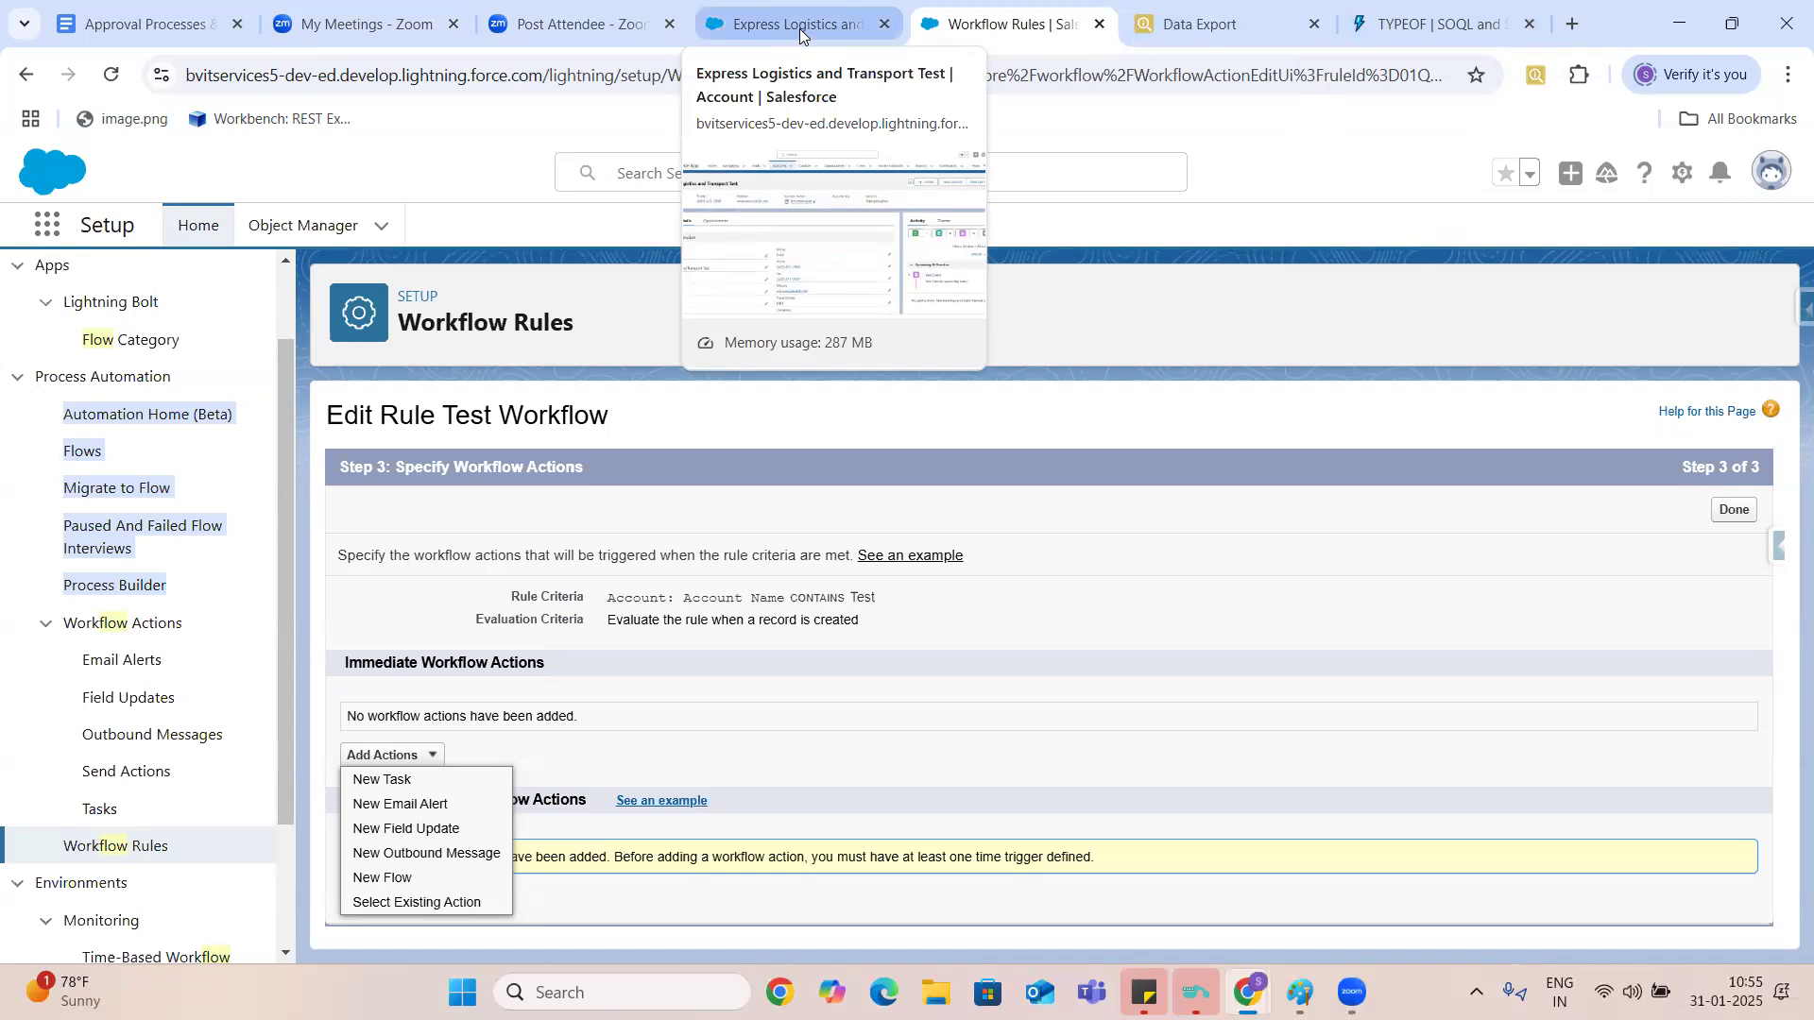
left_click(174, 29)
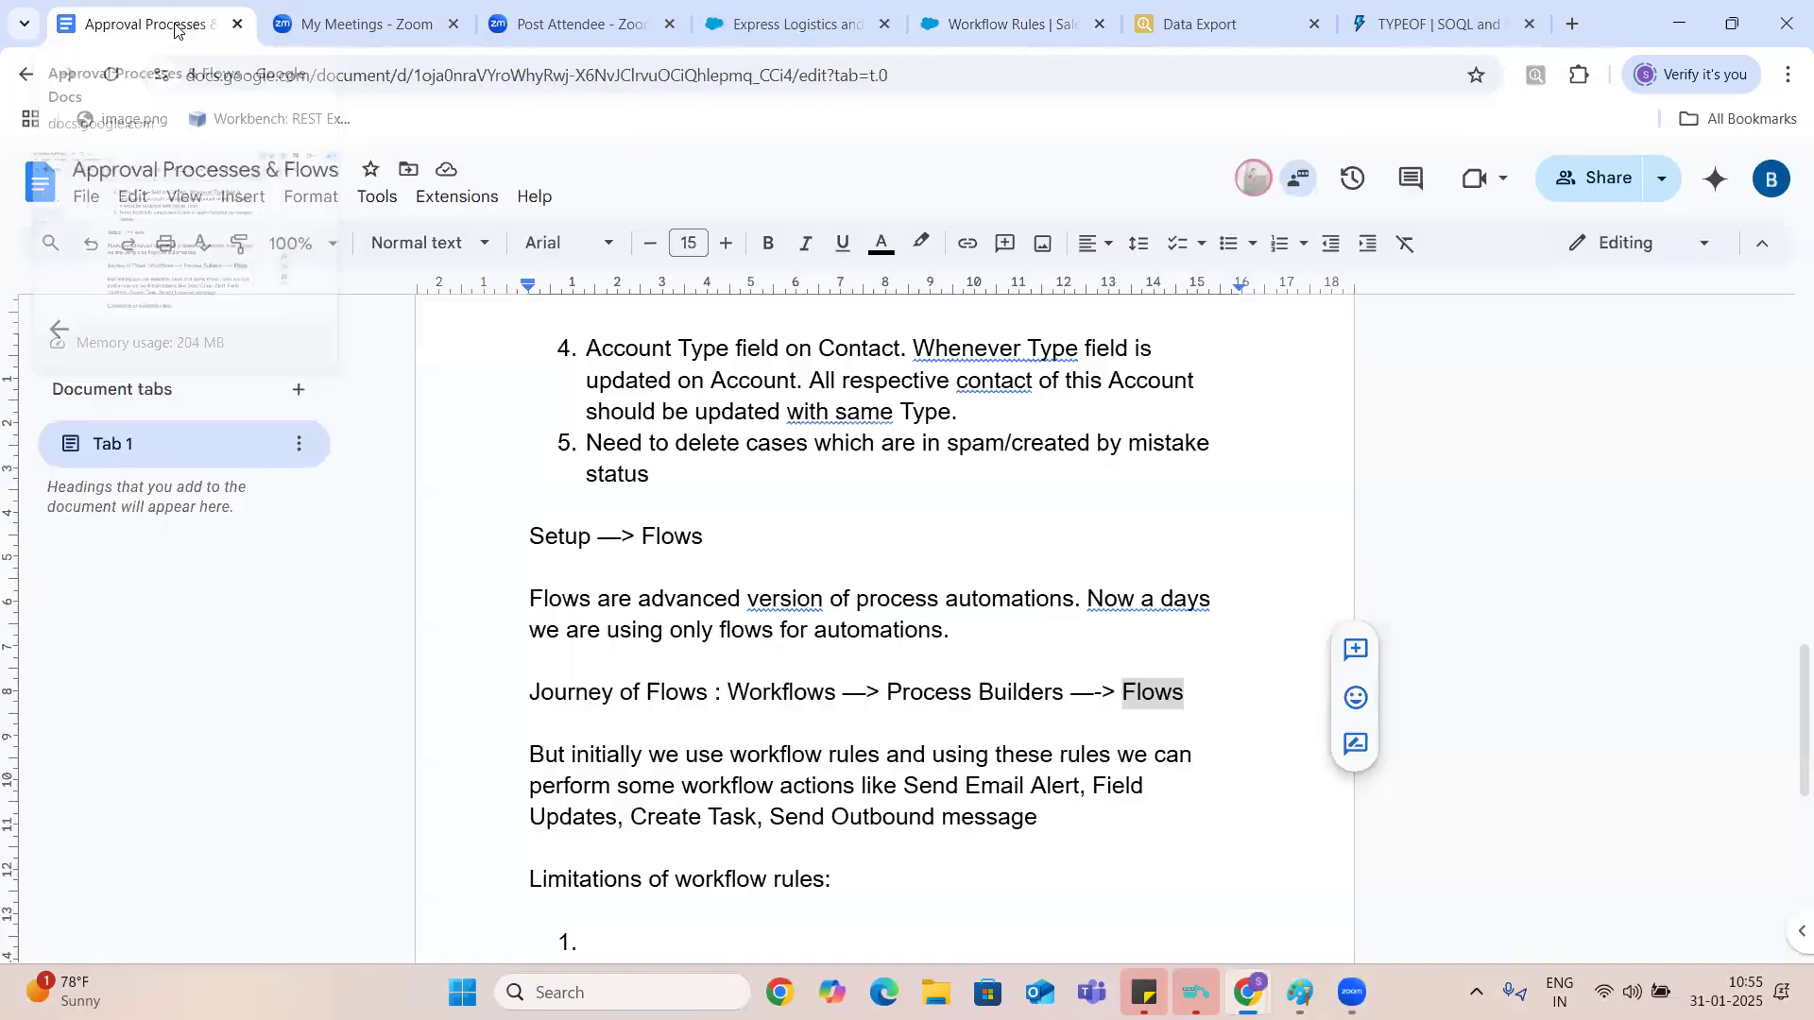
left_click(590, 951)
type("Workflow")
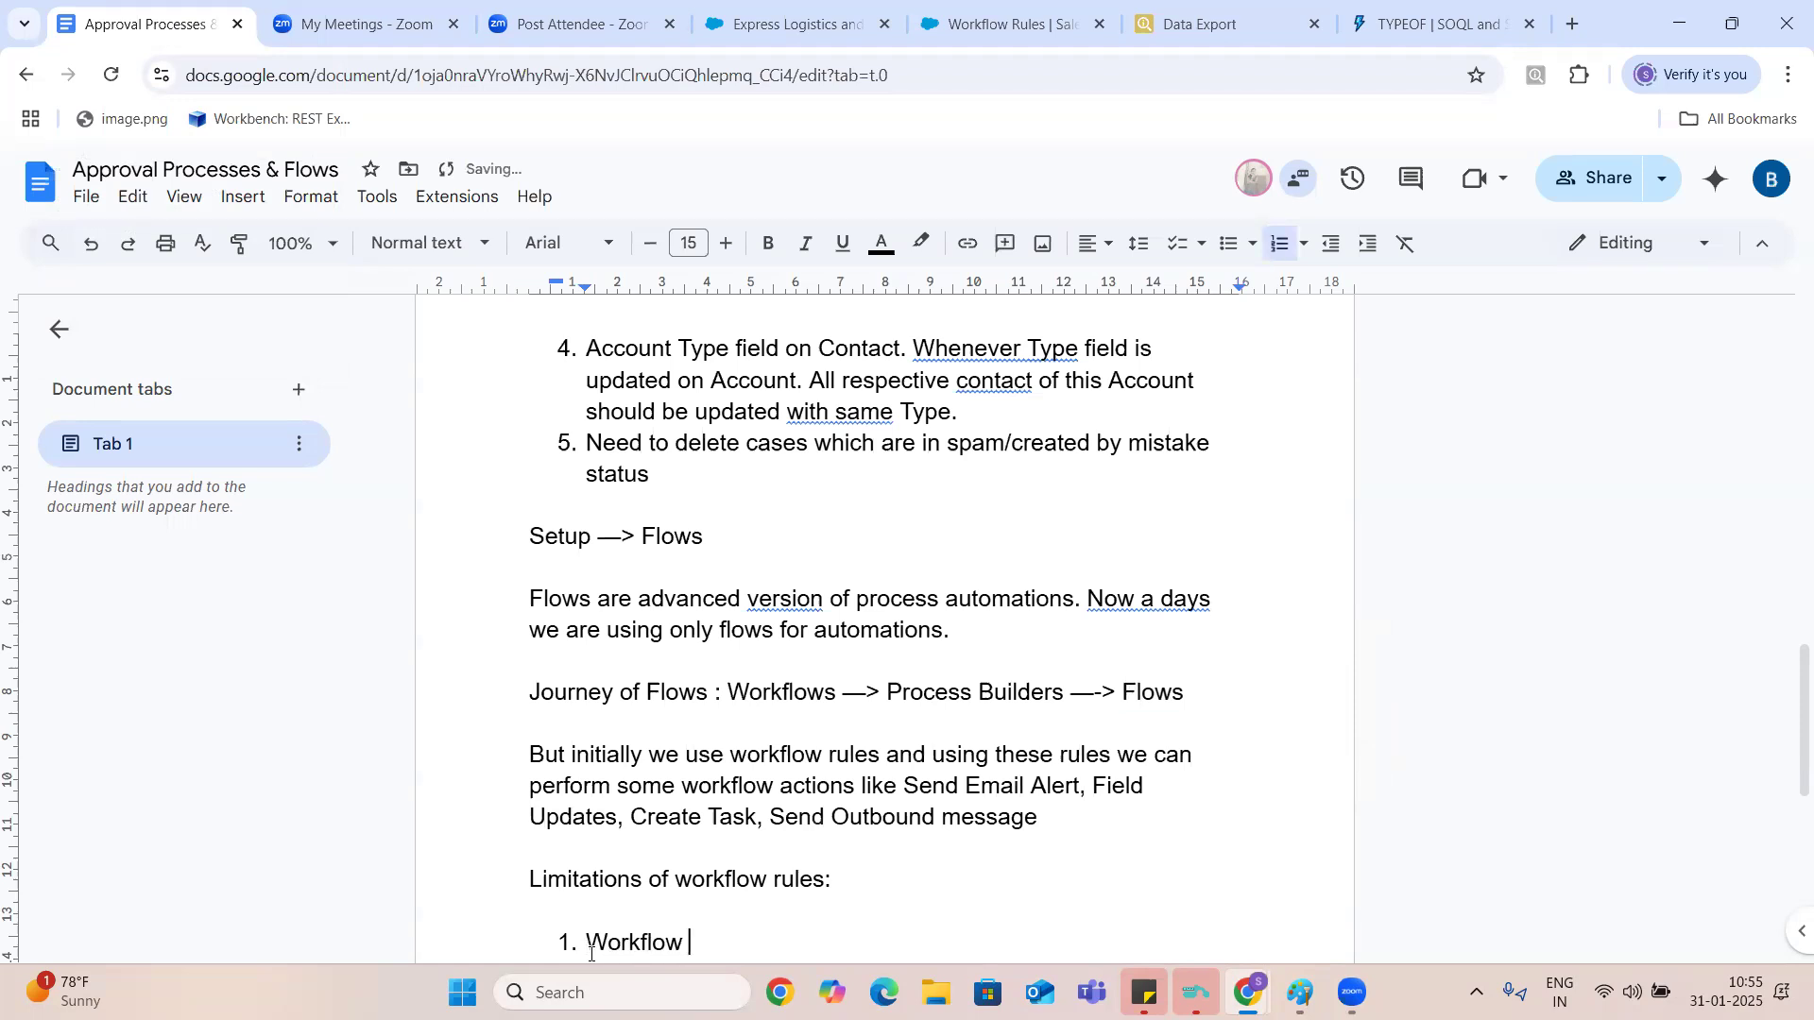
type("s rules invoke only when")
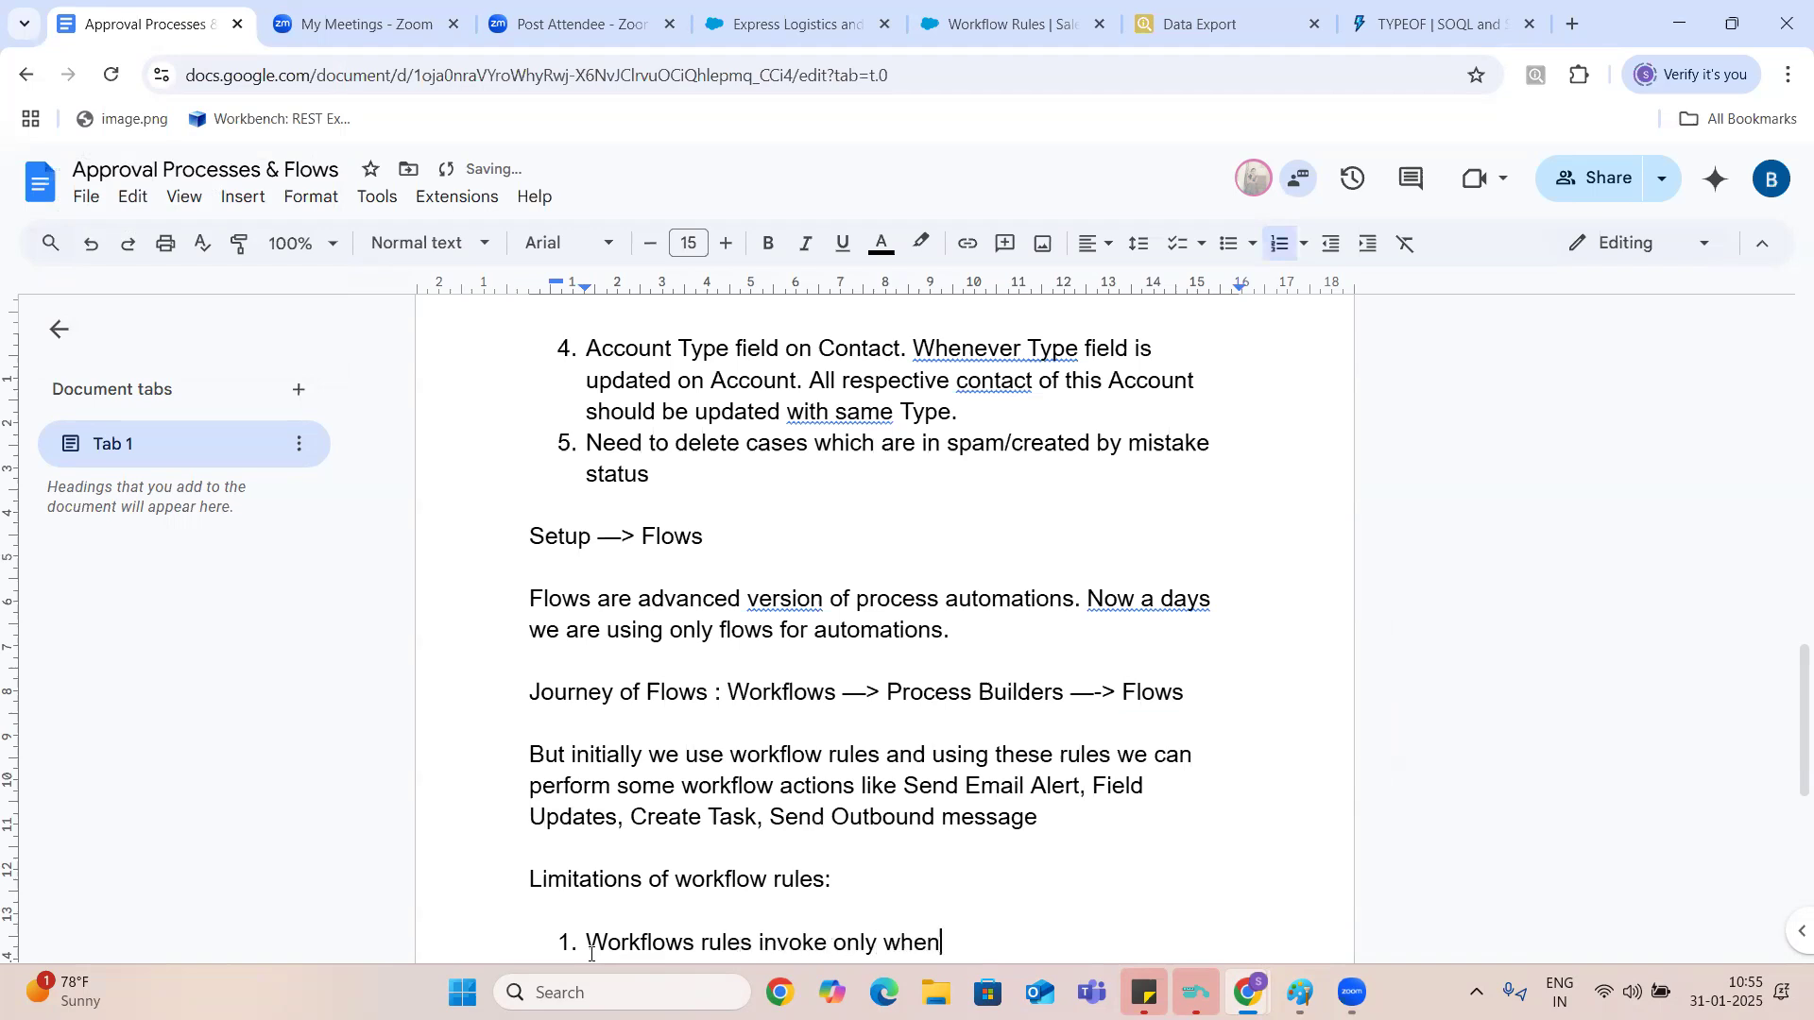
type(" a record is")
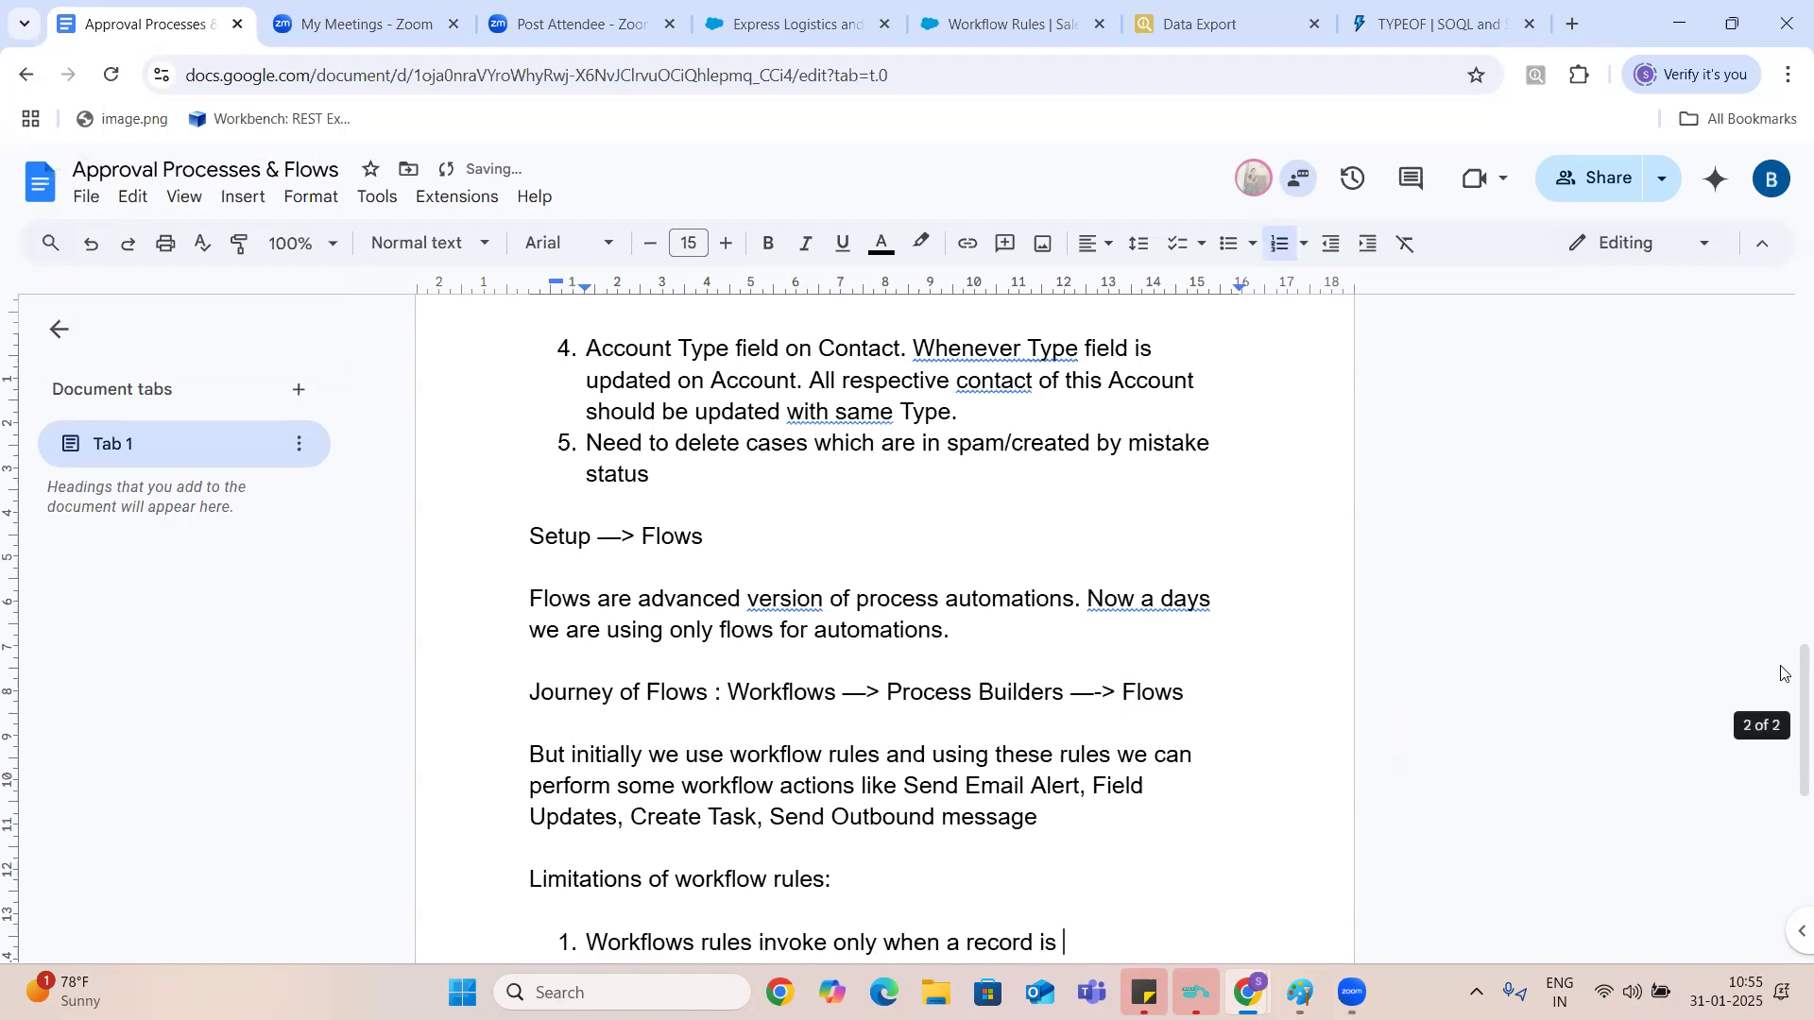
left_click_drag(1785, 683, 1785, 765)
type("crea")
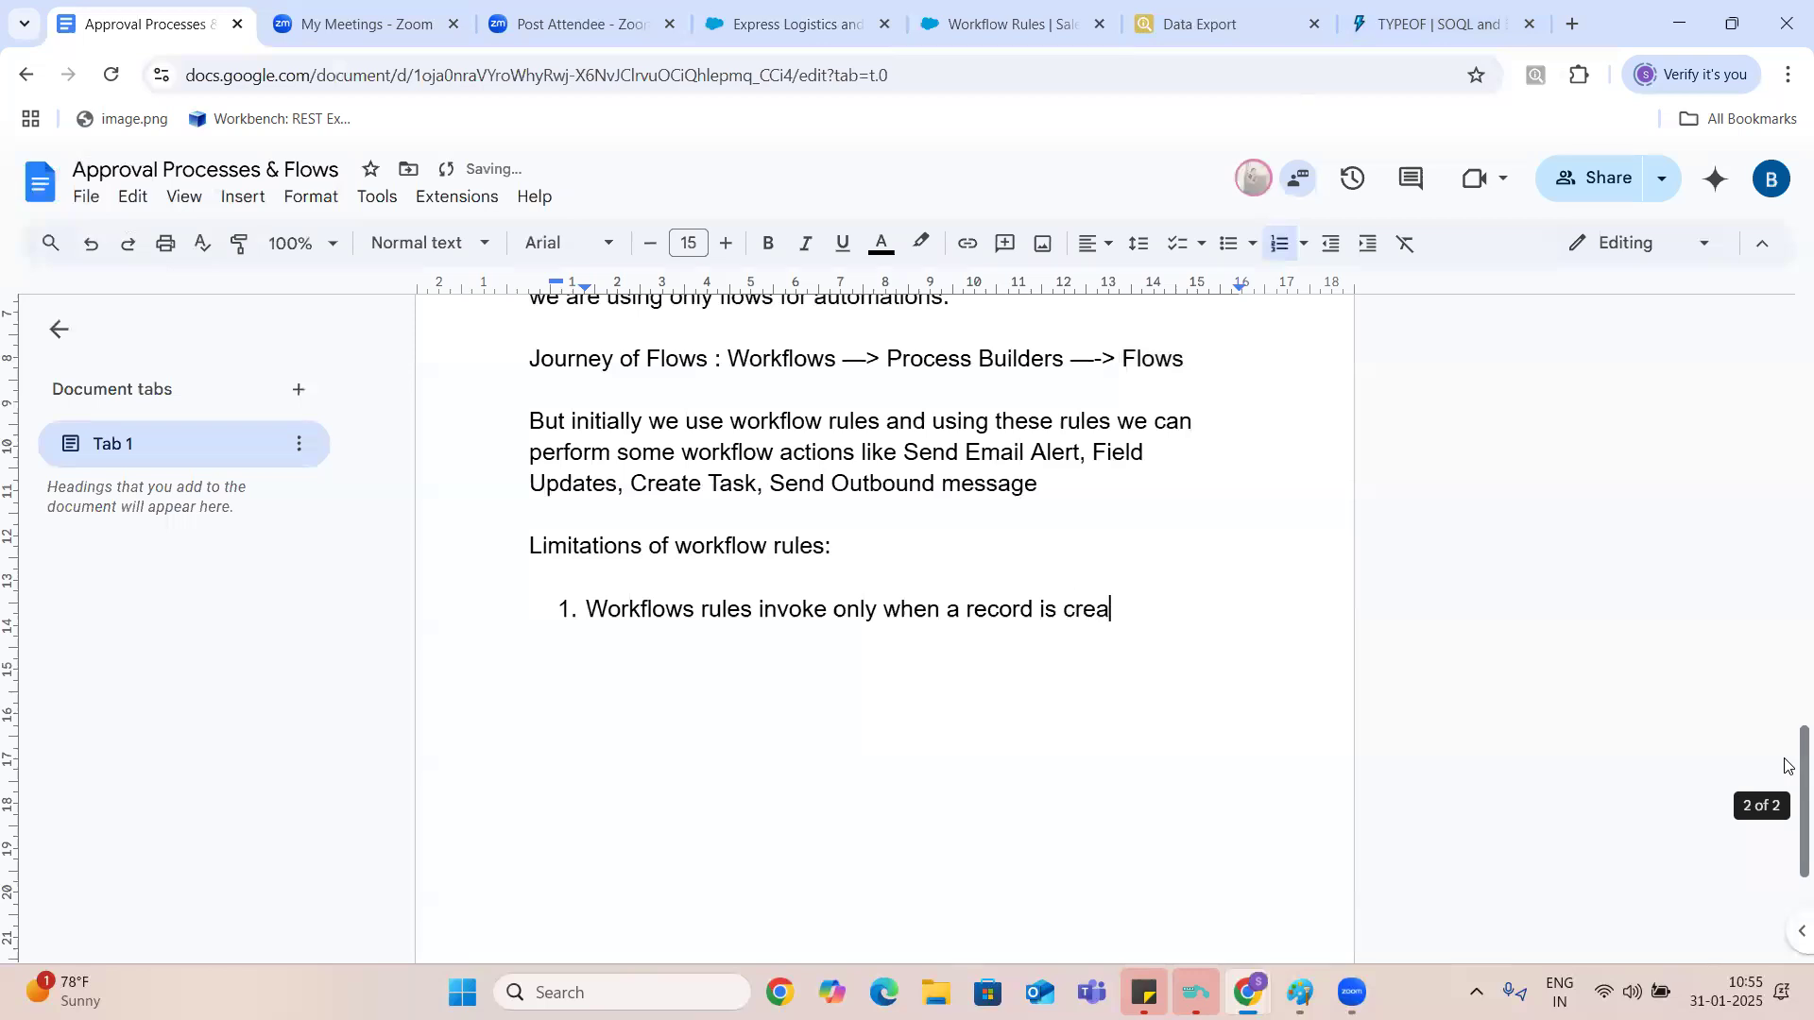
type("ted or edited or sub")
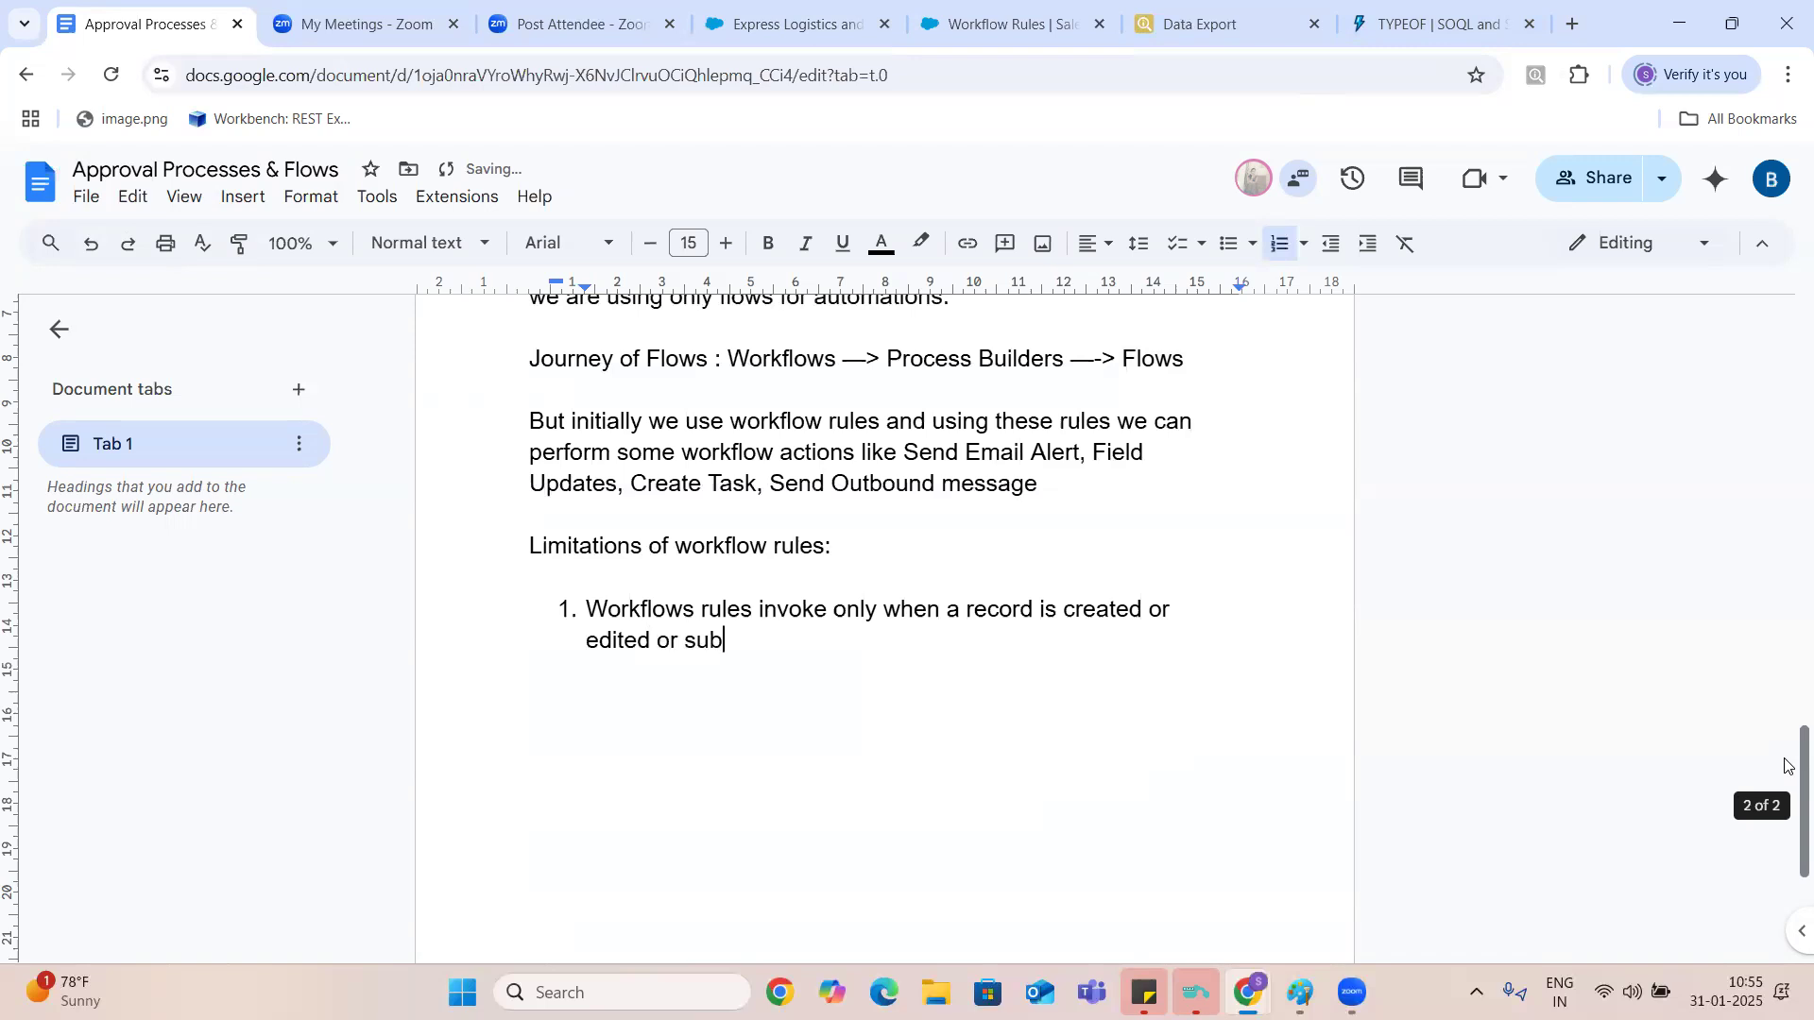
type("sequently cre")
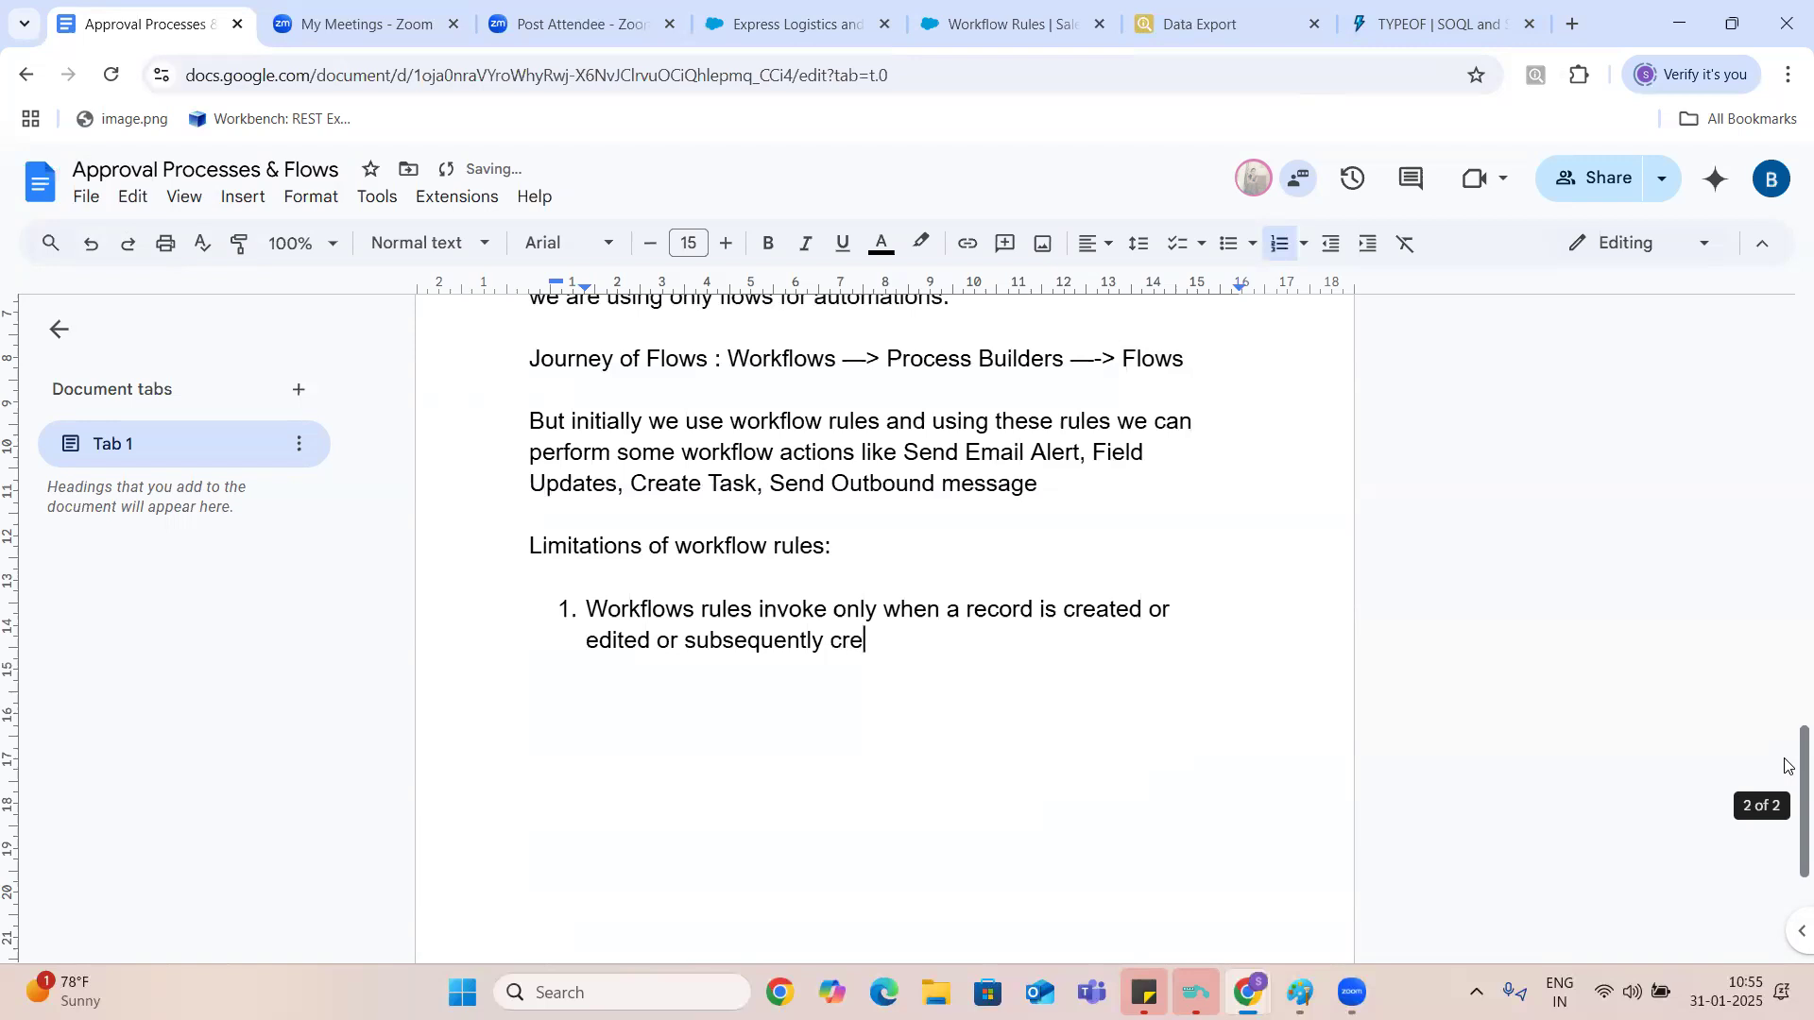
type("ted")
- Extend the first limitation with "or subsequently criteria meets on edit"
key("BackSpace")
key("BackSpace")
type("i")
key("BackSpace")
key("BackSpace")
key("BackSpace")
type("iteria meets on edi")
key("BackSpace")
key("BackSpace")
type("dit")
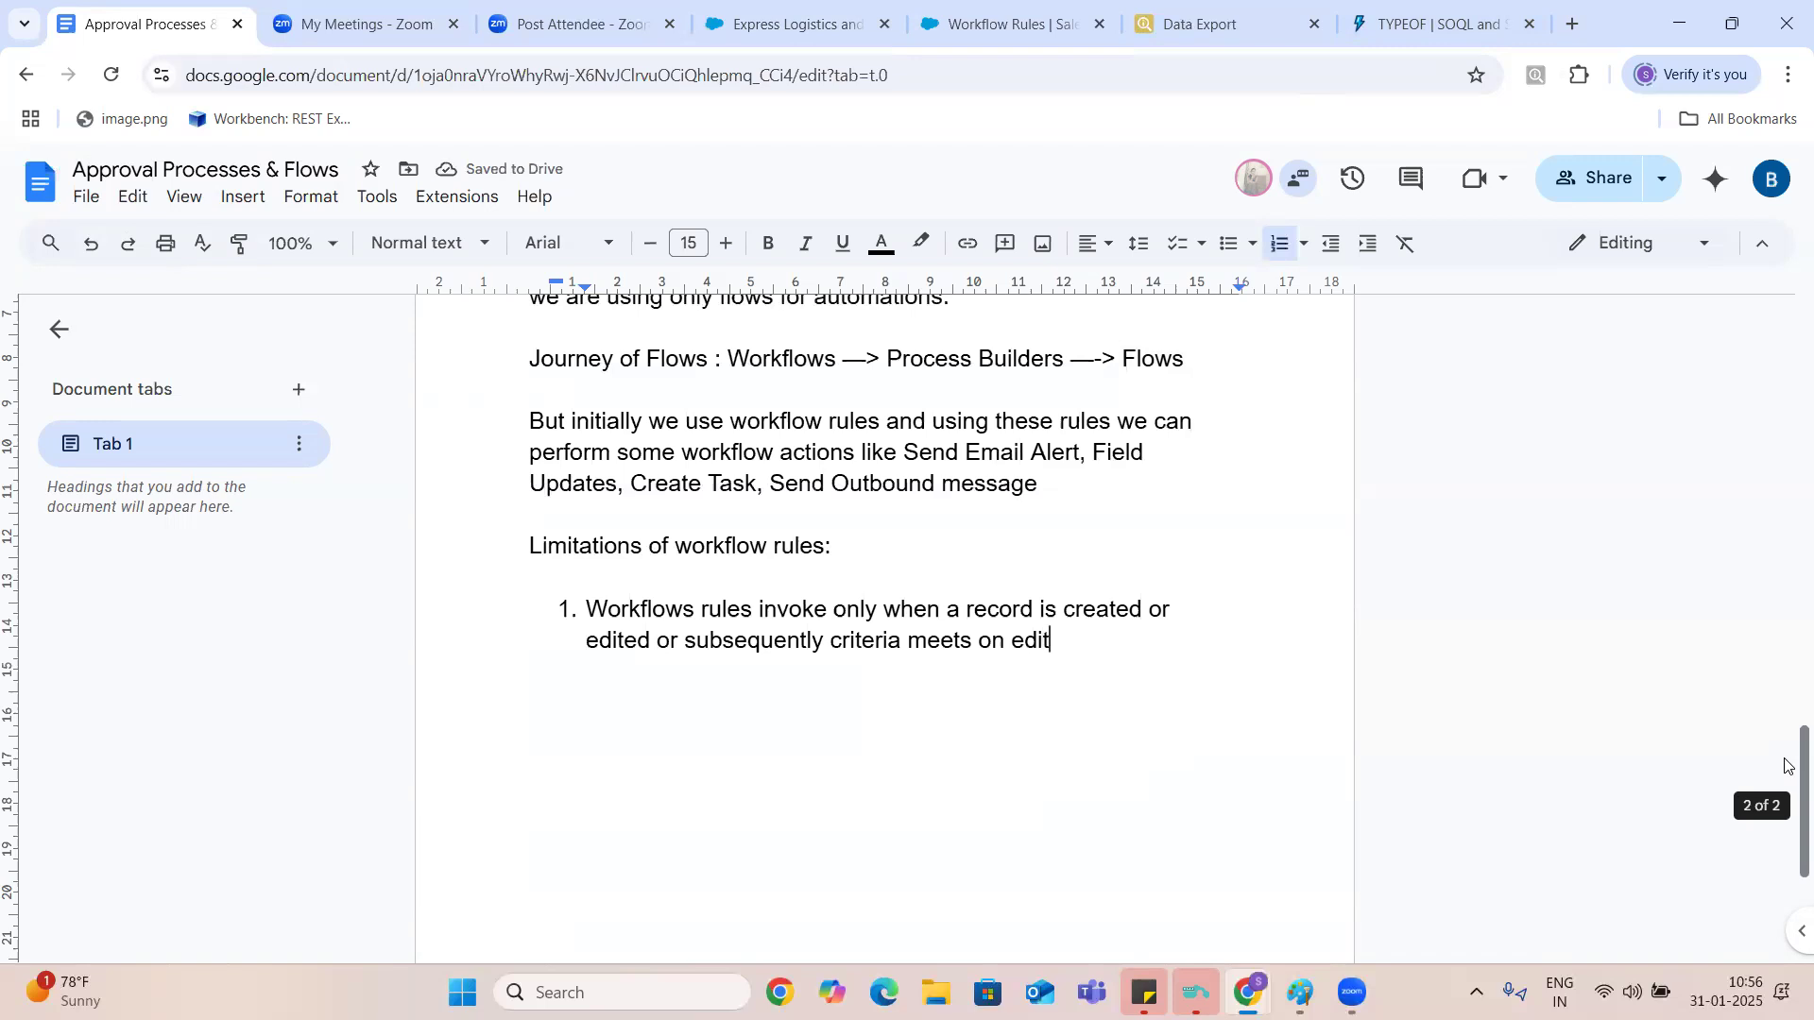
- Add a second workflow rule limitation reading "On click of button we cannot invoke"
key("Return")
type("On click of button we cannot in")
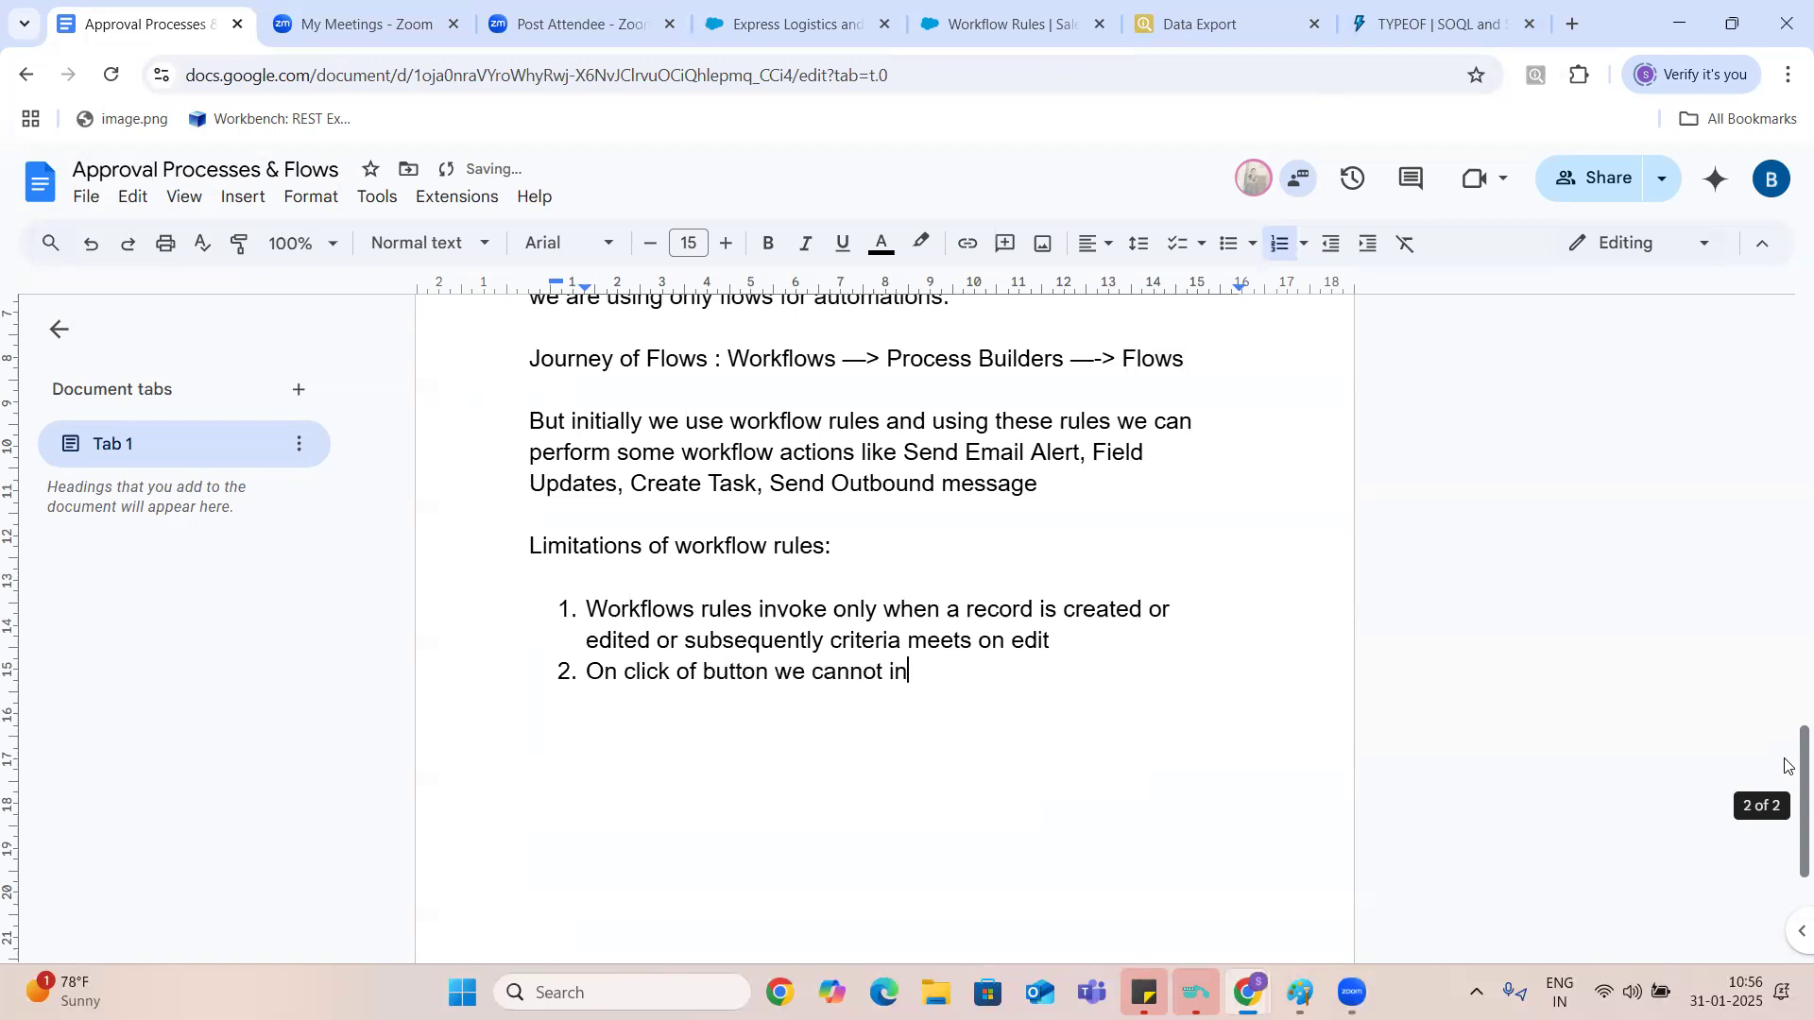
type("voke")
- Add a third workflow rule limitation reading "If we want to delete some records we cannot"
key("Return")
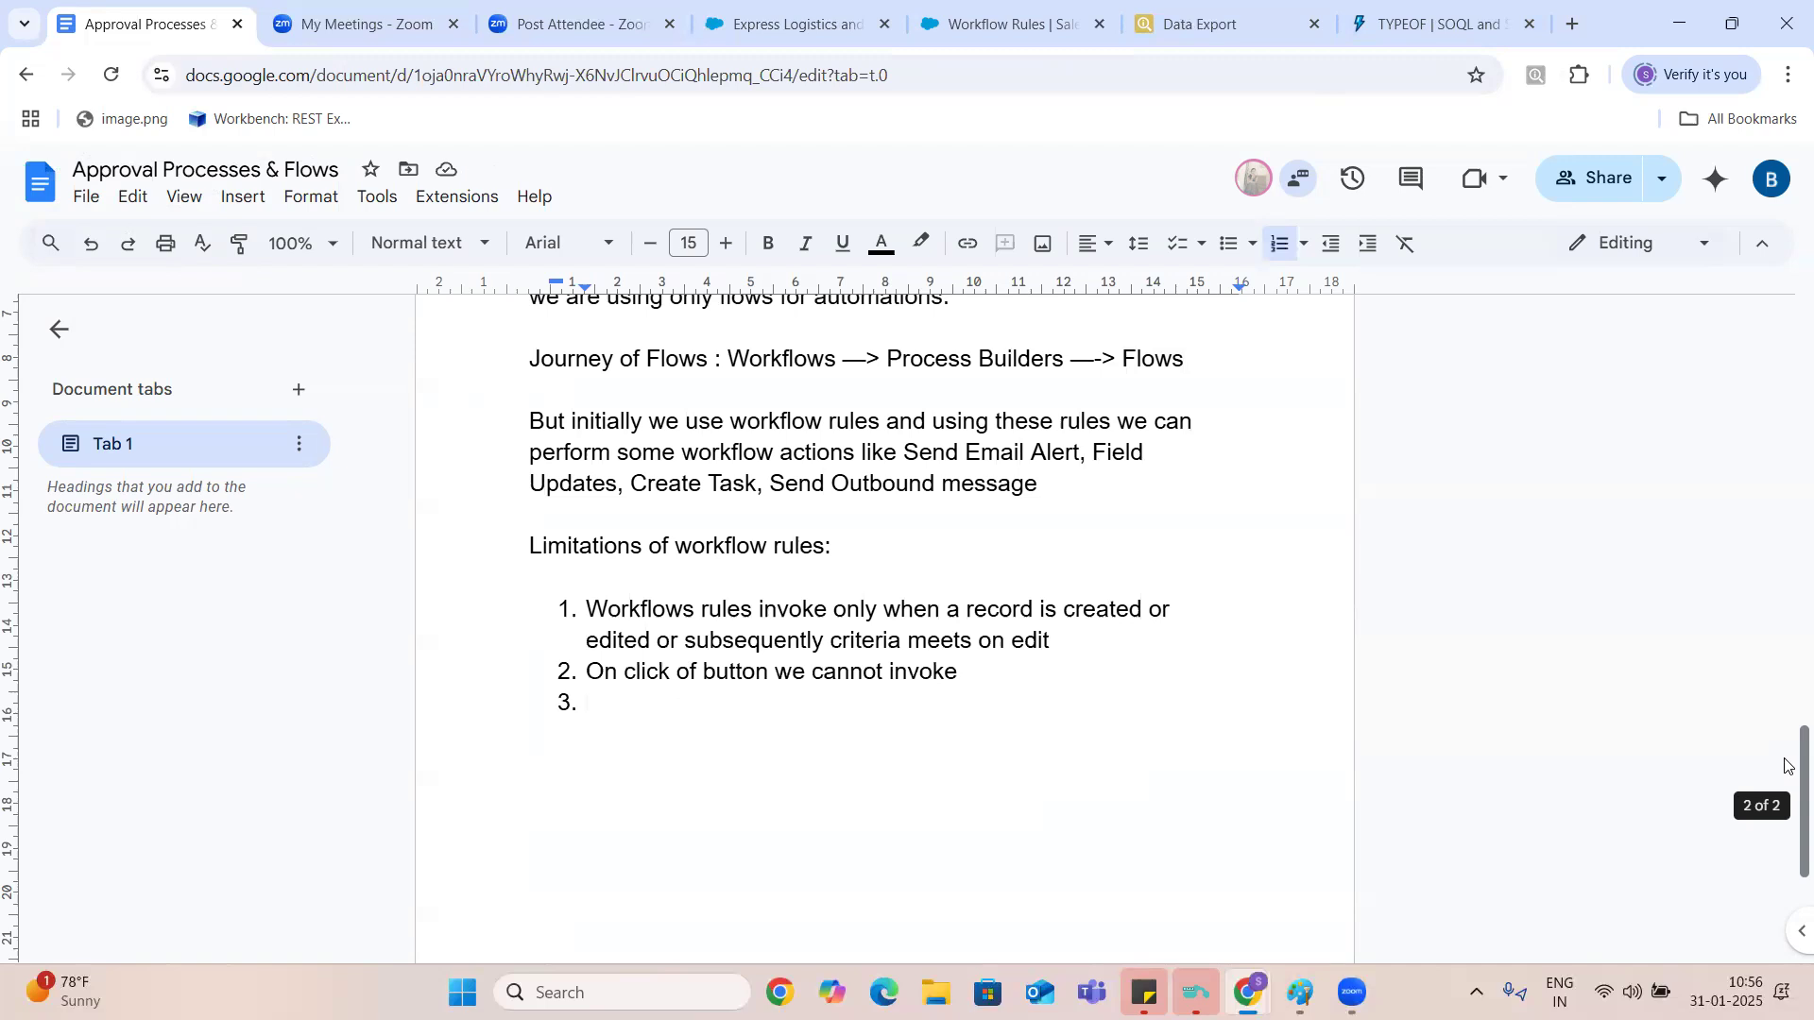
type("delete")
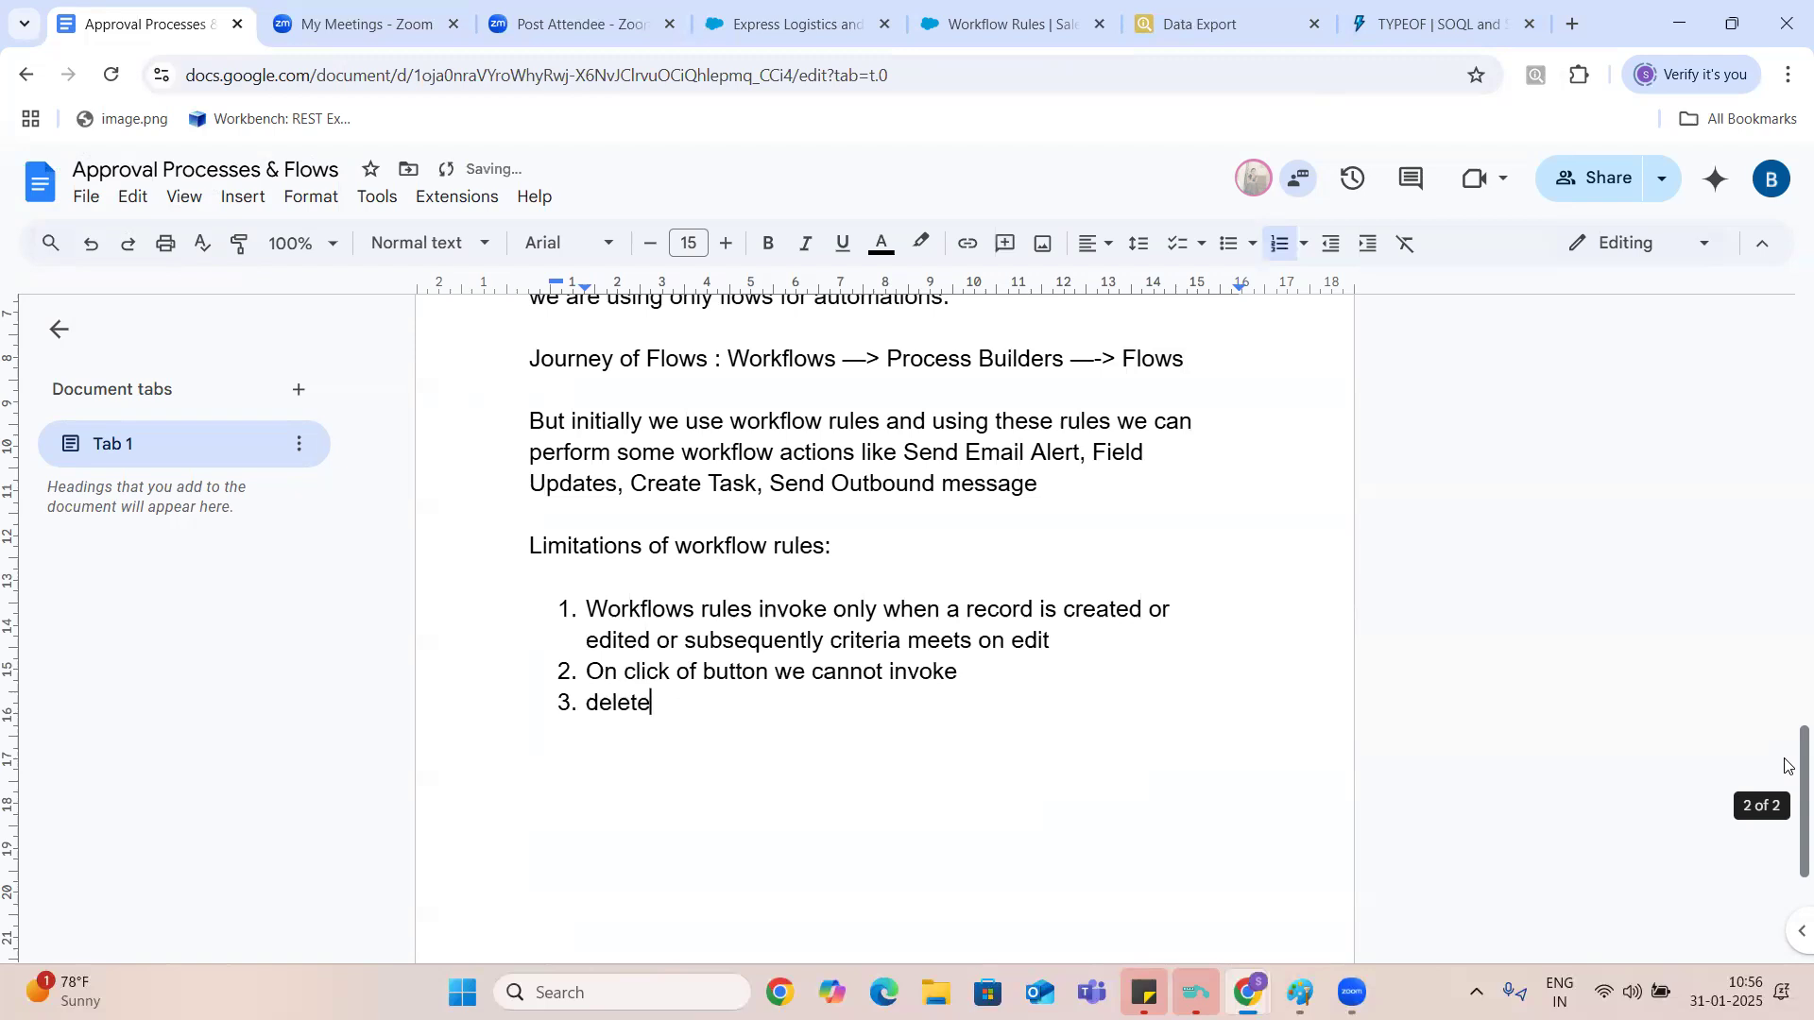
key("BackSpace")
key("BackSpace")
key("BackSpace")
key("BackSpace")
key("BackSpace")
key("BackSpace")
key("BackSpace")
key("BackSpace")
type("If we want to del")
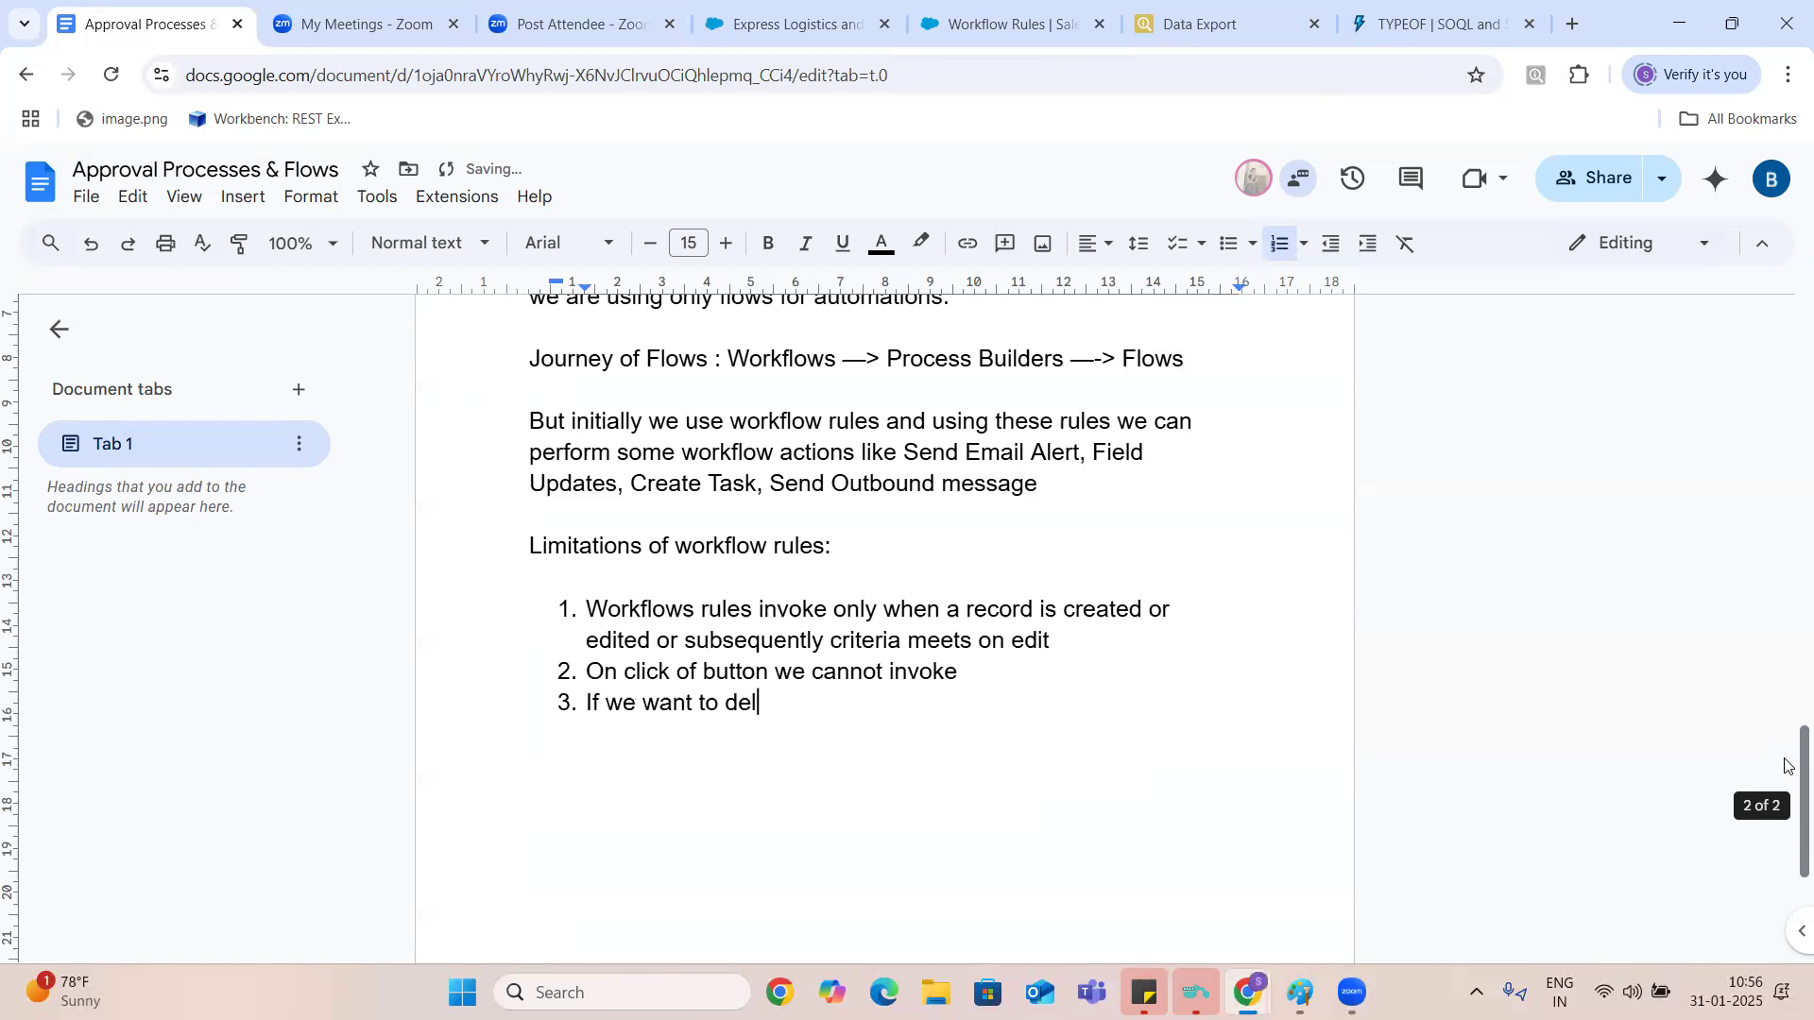
type("ete some records we cannot")
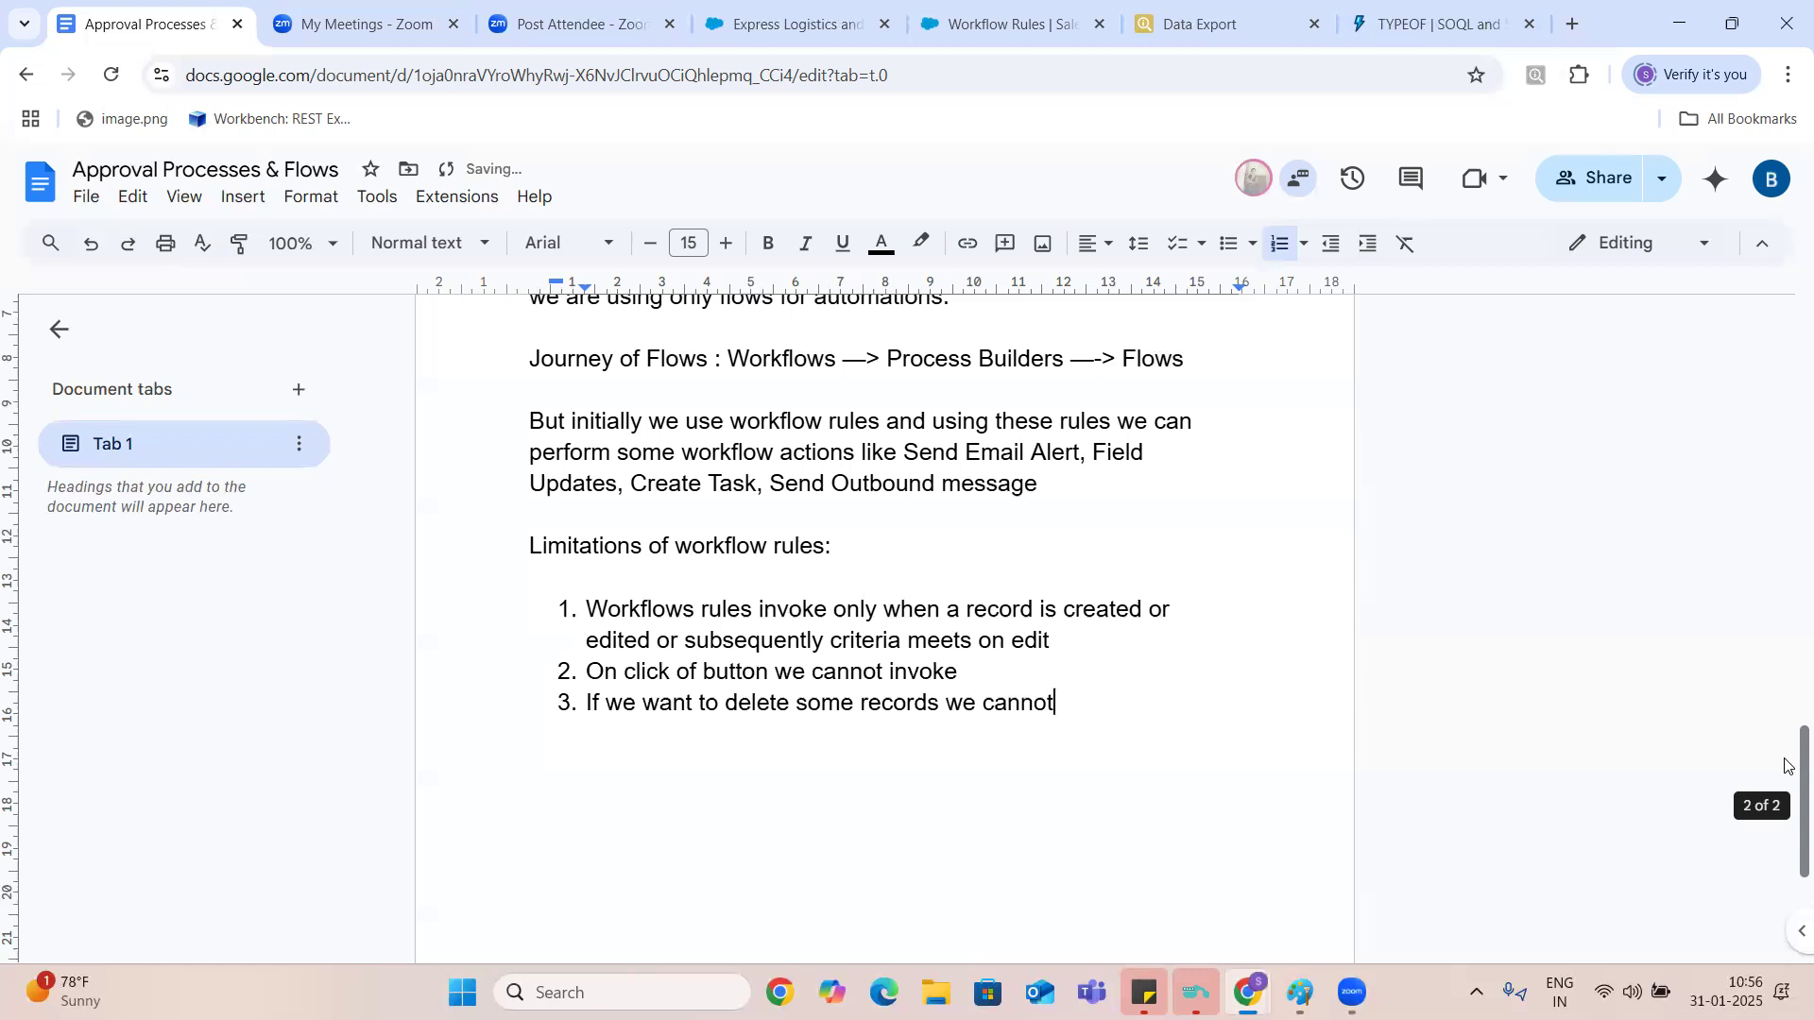
- End the numbered list and start a paragraph below it with "In our five examples,"
key("Return")
key("BackSpace")
key("BackSpace")
key("Return")
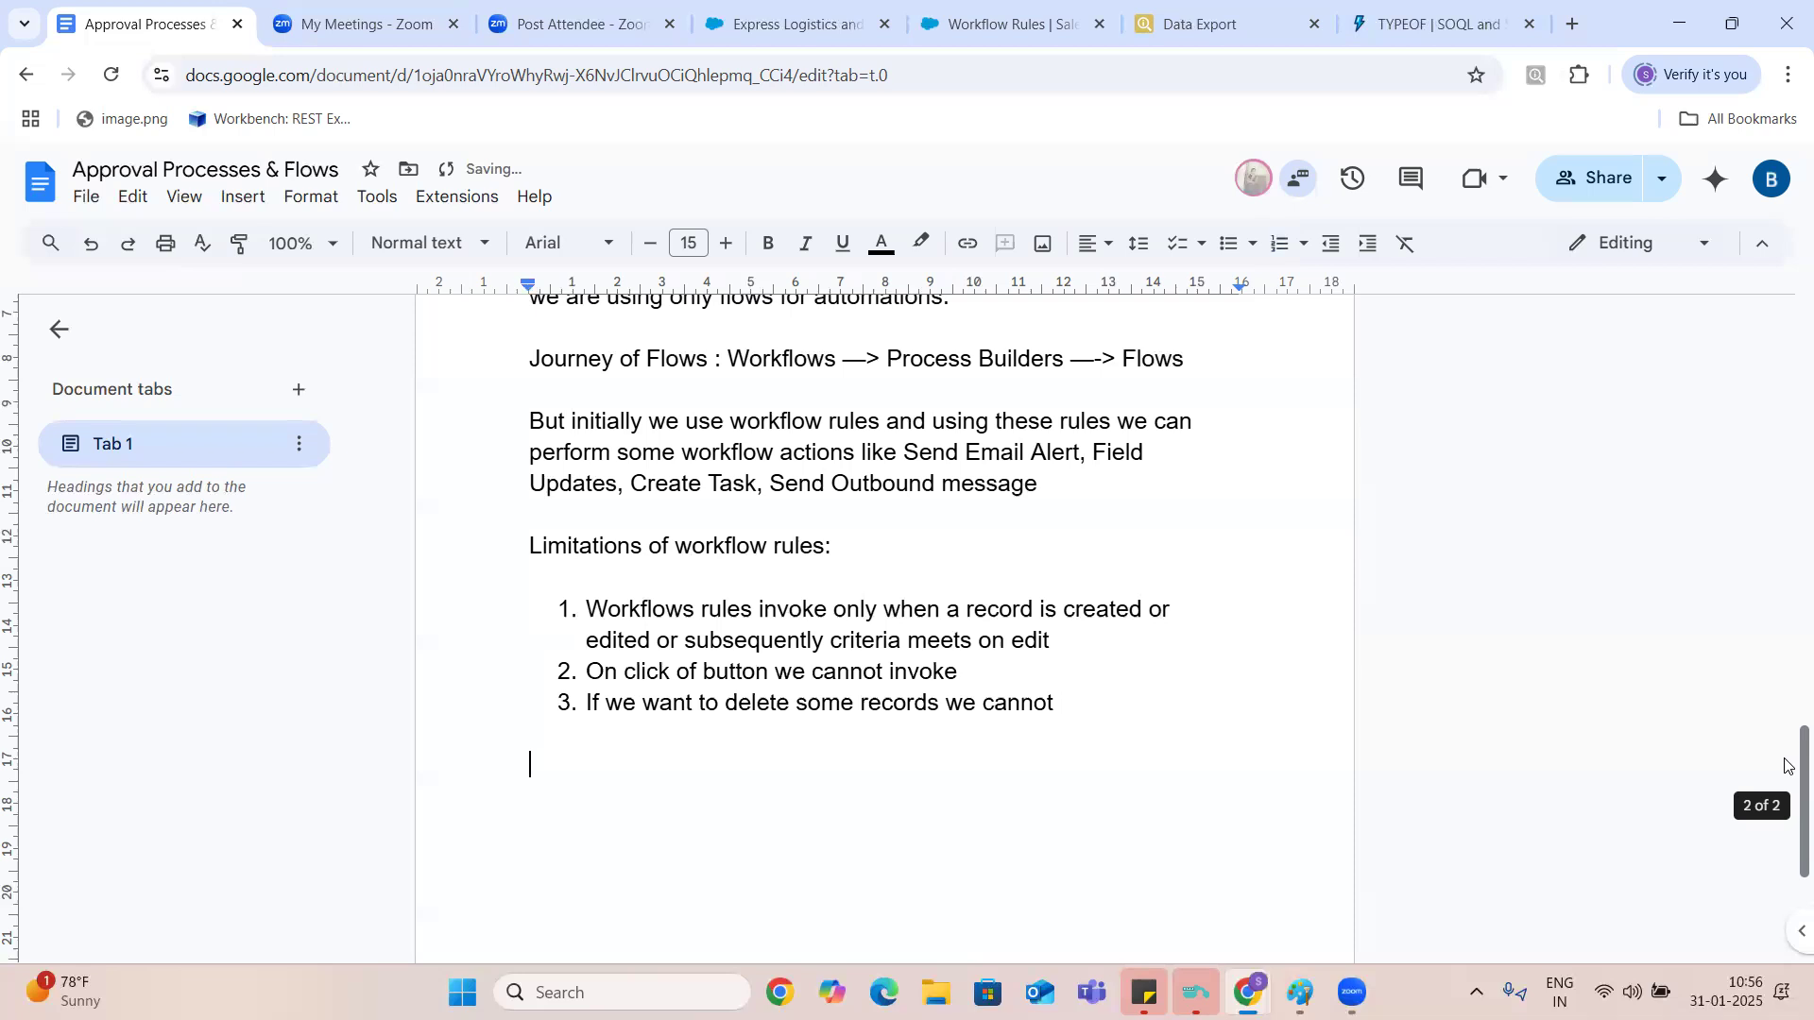
type("In our five examp")
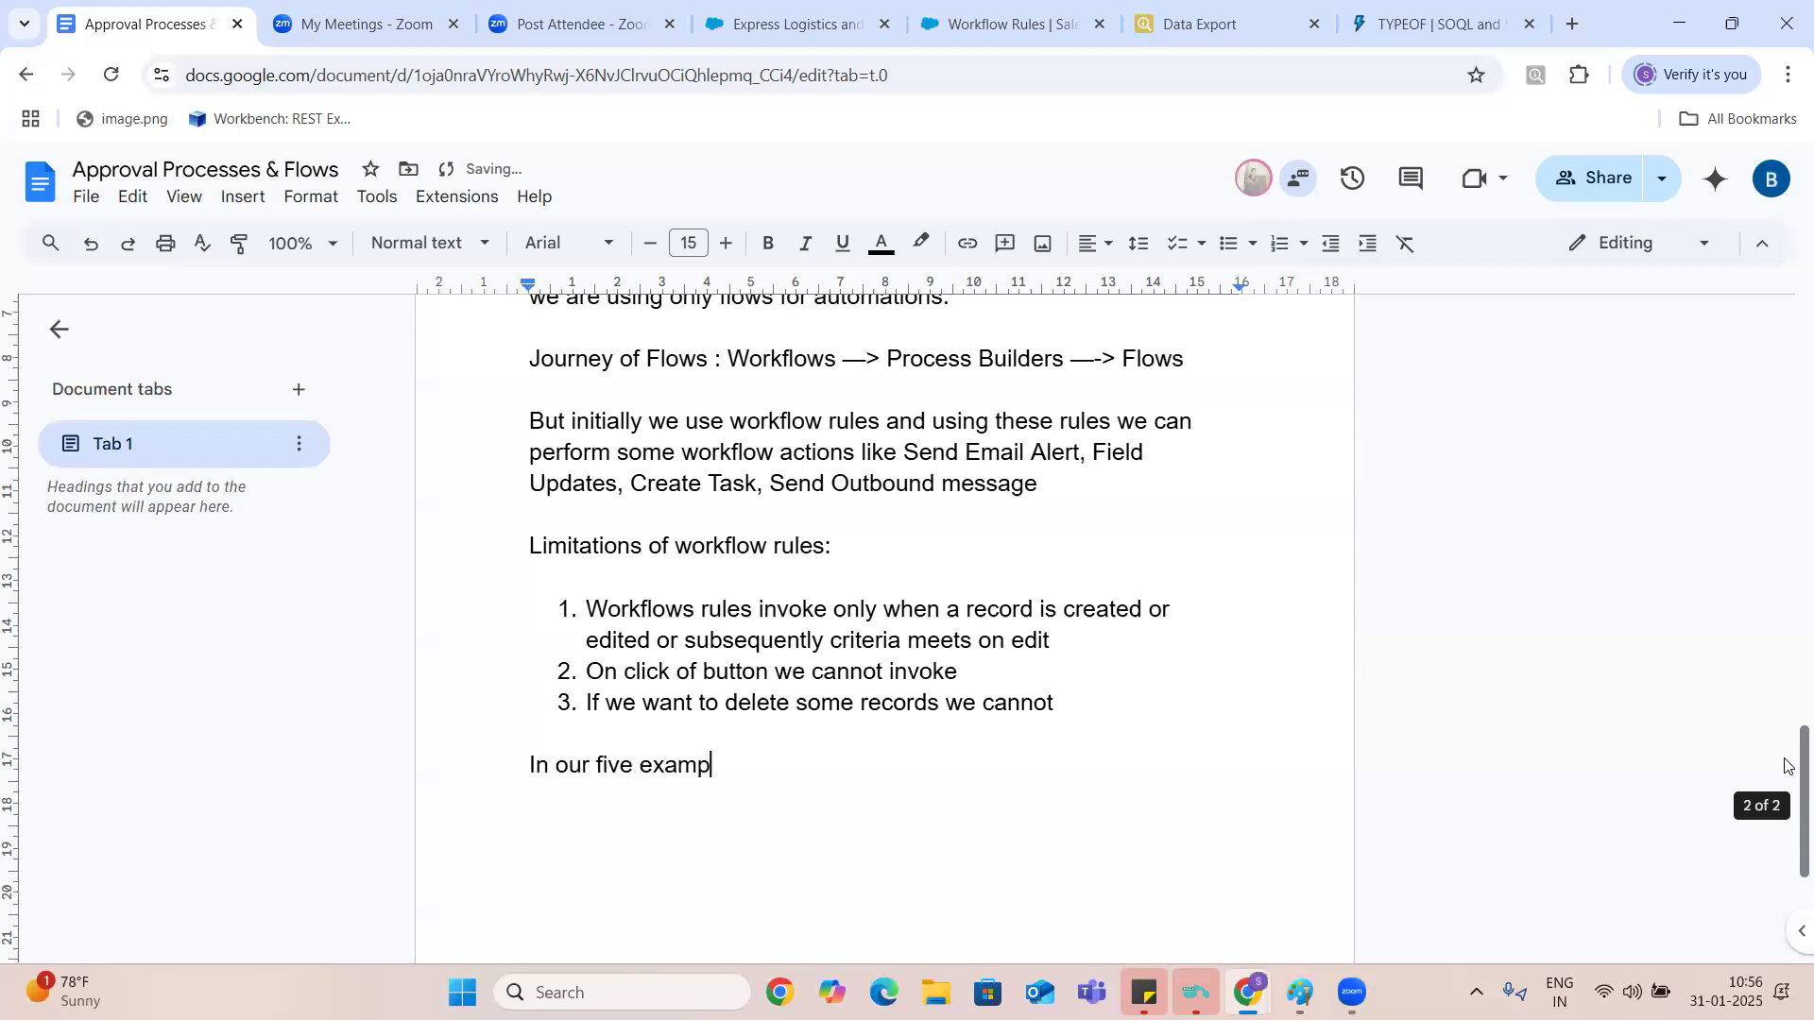
type("les only we can use workflows")
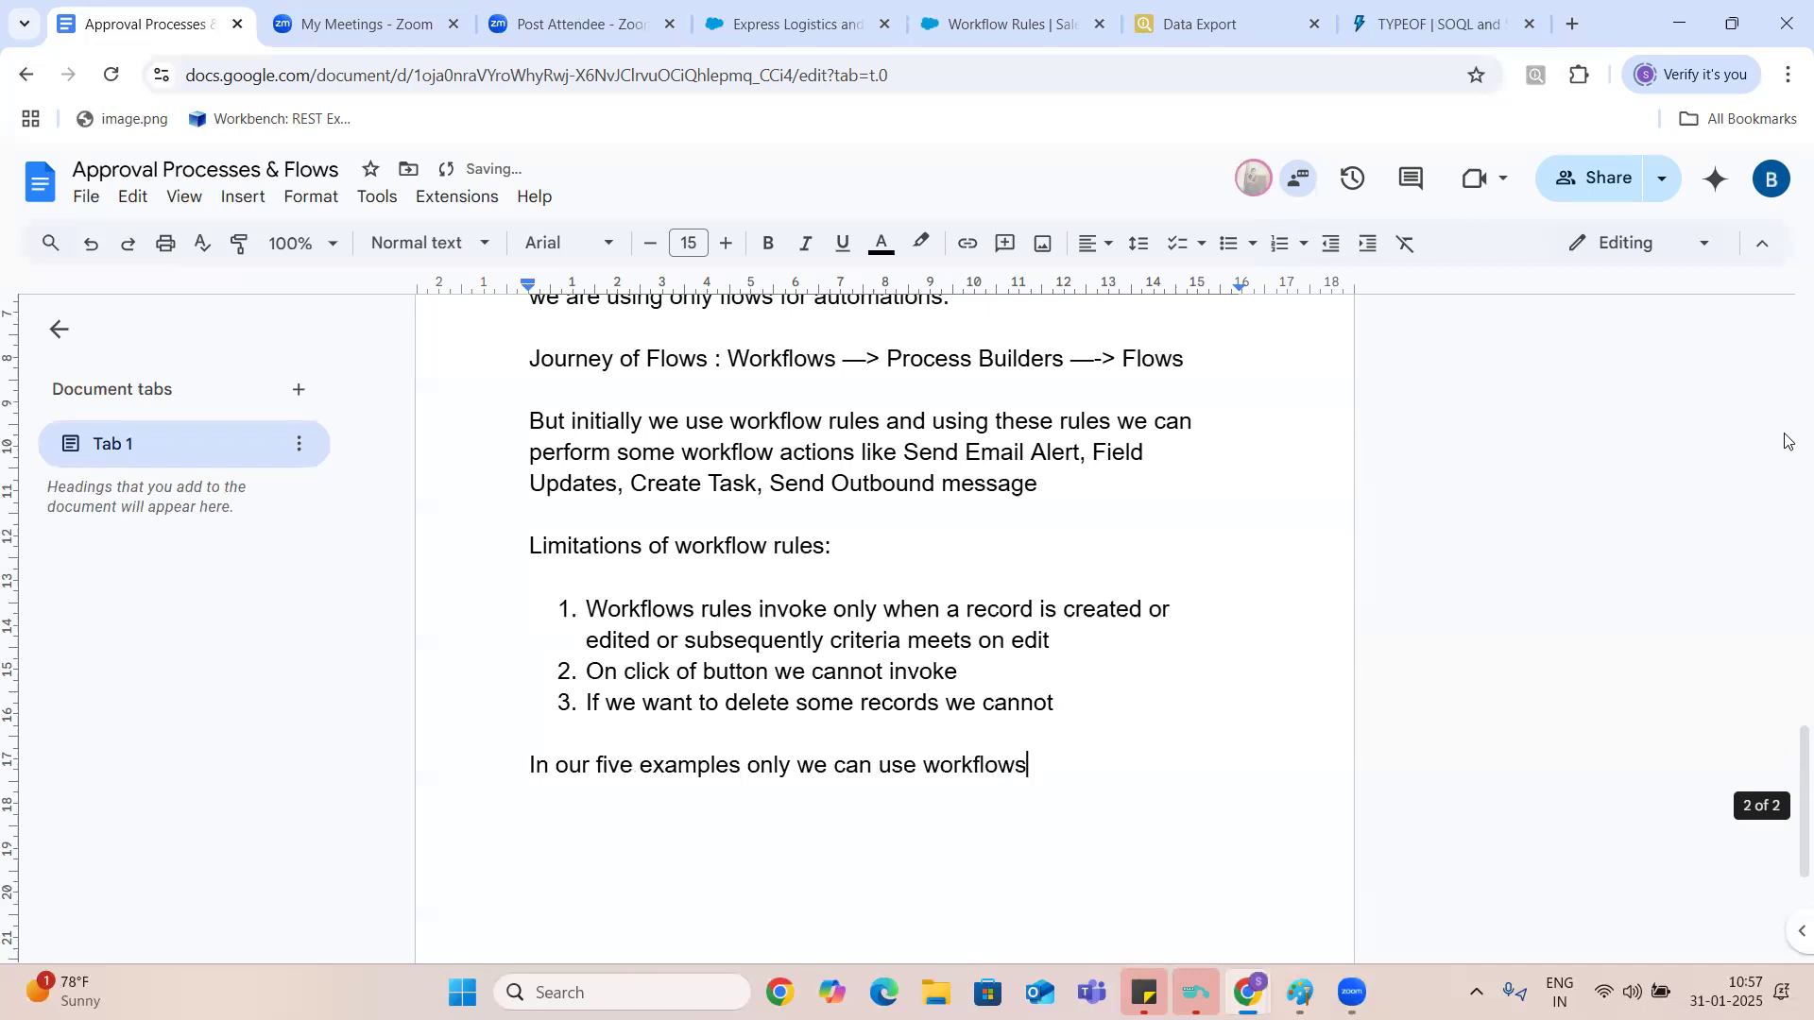
key("BackSpace")
key("BackSpace")
key("BackSpace")
key("BackSpace")
key("BackSpace")
key("BackSpace")
key("BackSpace")
key("BackSpace")
key("BackSpace")
key("BackSpace")
key("BackSpace")
key("BackSpace")
key("BackSpace")
key("BackSpace")
key("BackSpace")
key("BackSpace")
key("BackSpace")
key("BackSpace")
key("BackSpace")
key("BackSpace")
key("BackSpace")
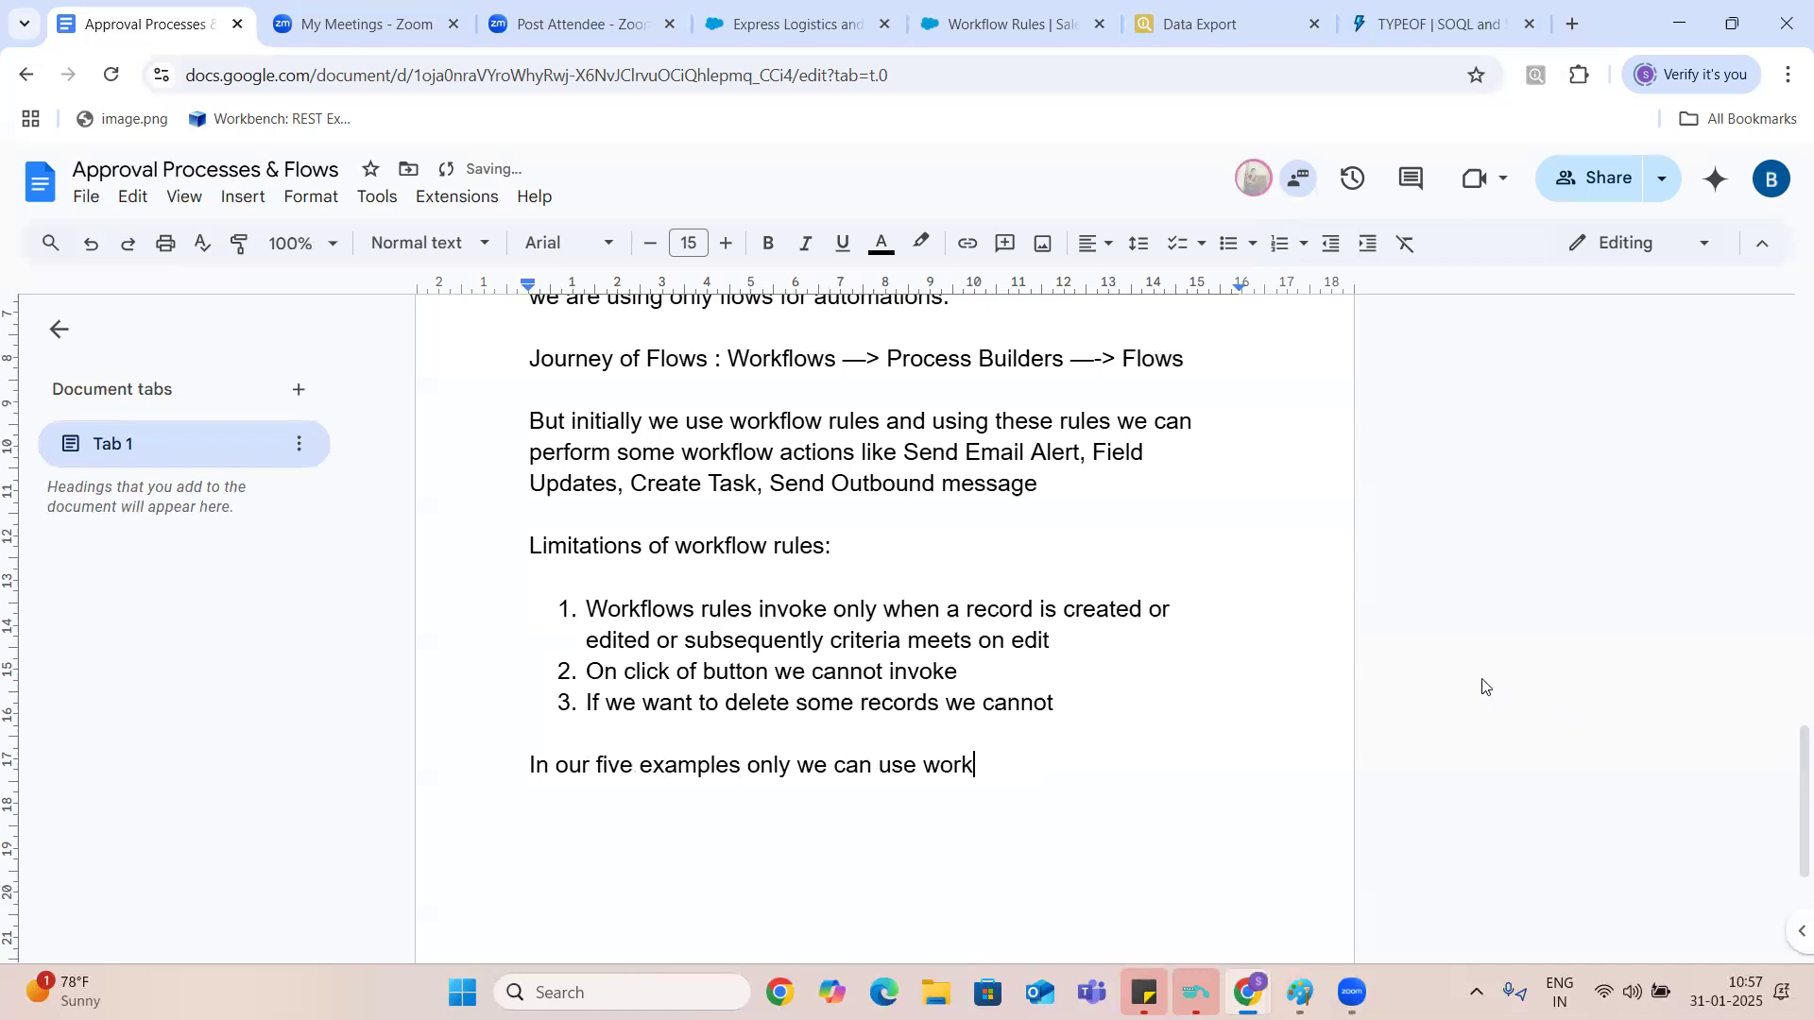
type(",")
- Review the five automation examples and the notes that follow them to check which ones workflow rules can handle
key("Up")
key("Up")
key("Up")
key("Up")
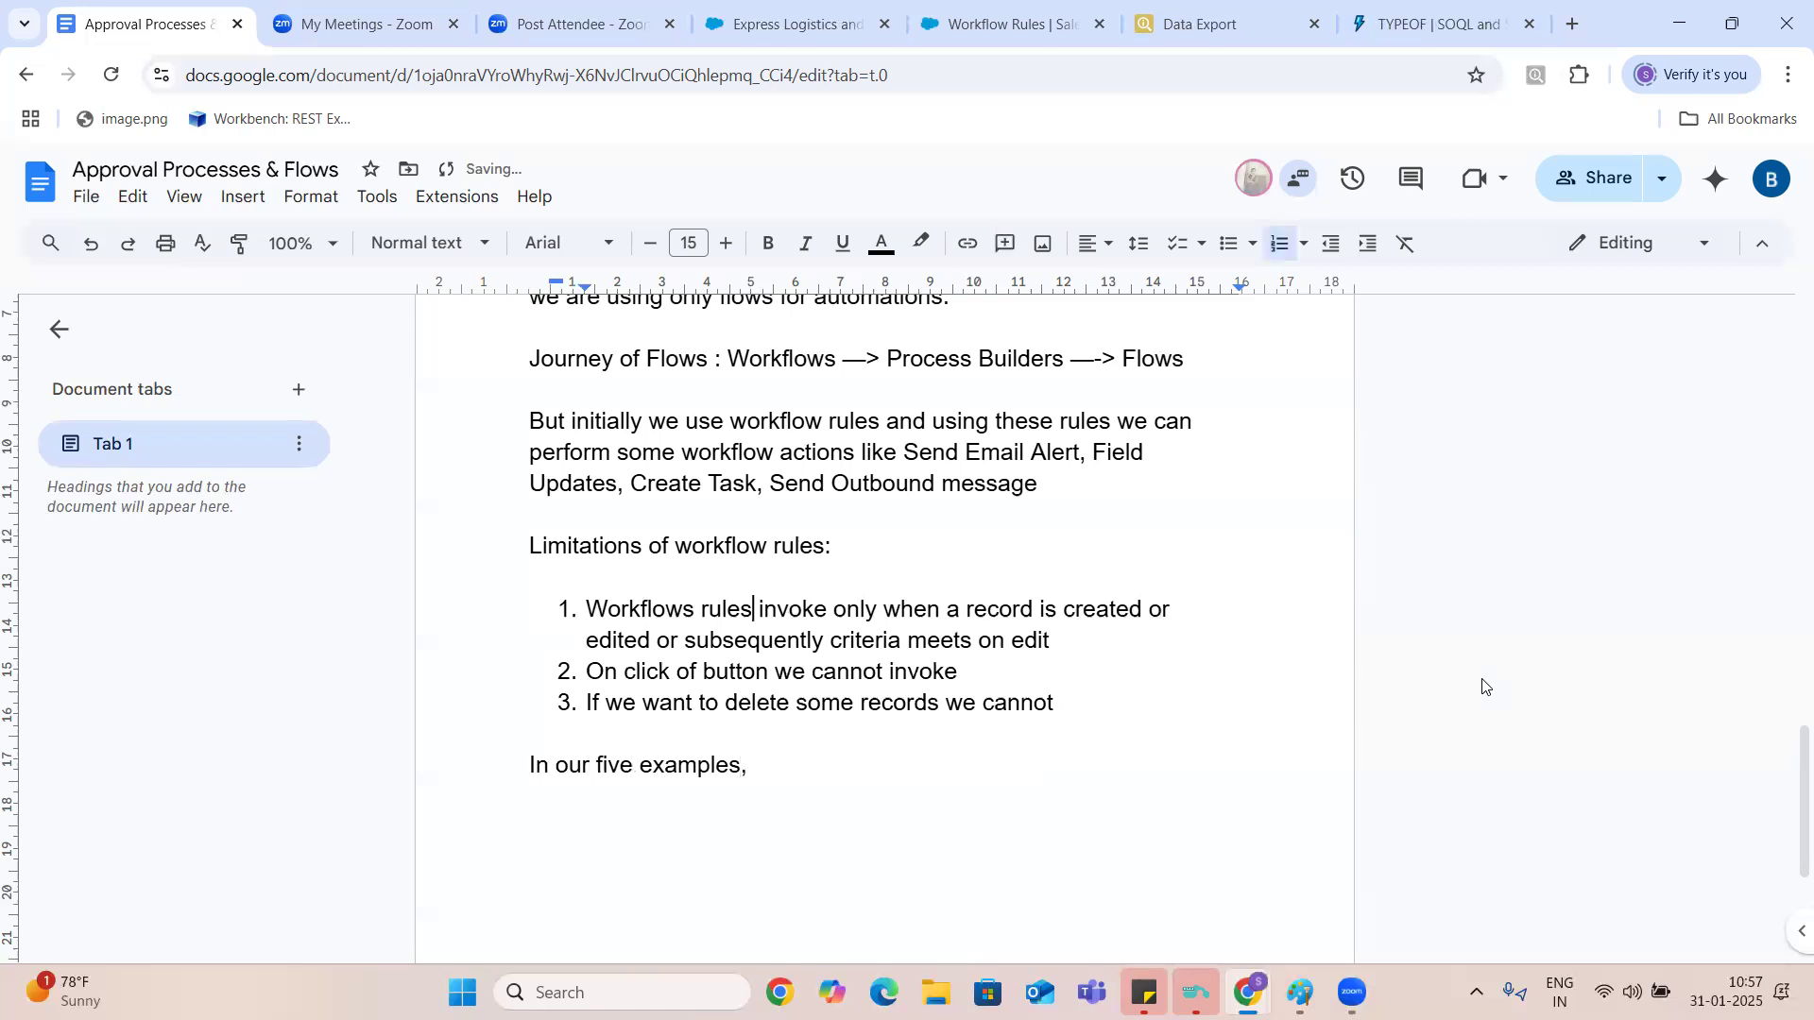
key("Up")
key("Up")
key("Up")
key("Up")
key("Up")
key("Up")
key("Up")
key("Up")
key("Up")
key("Up")
key("Up")
key("Up")
key("Up")
key("Up")
key("Up")
key("Up")
key("Up")
key("Up")
key("Up")
key("Up")
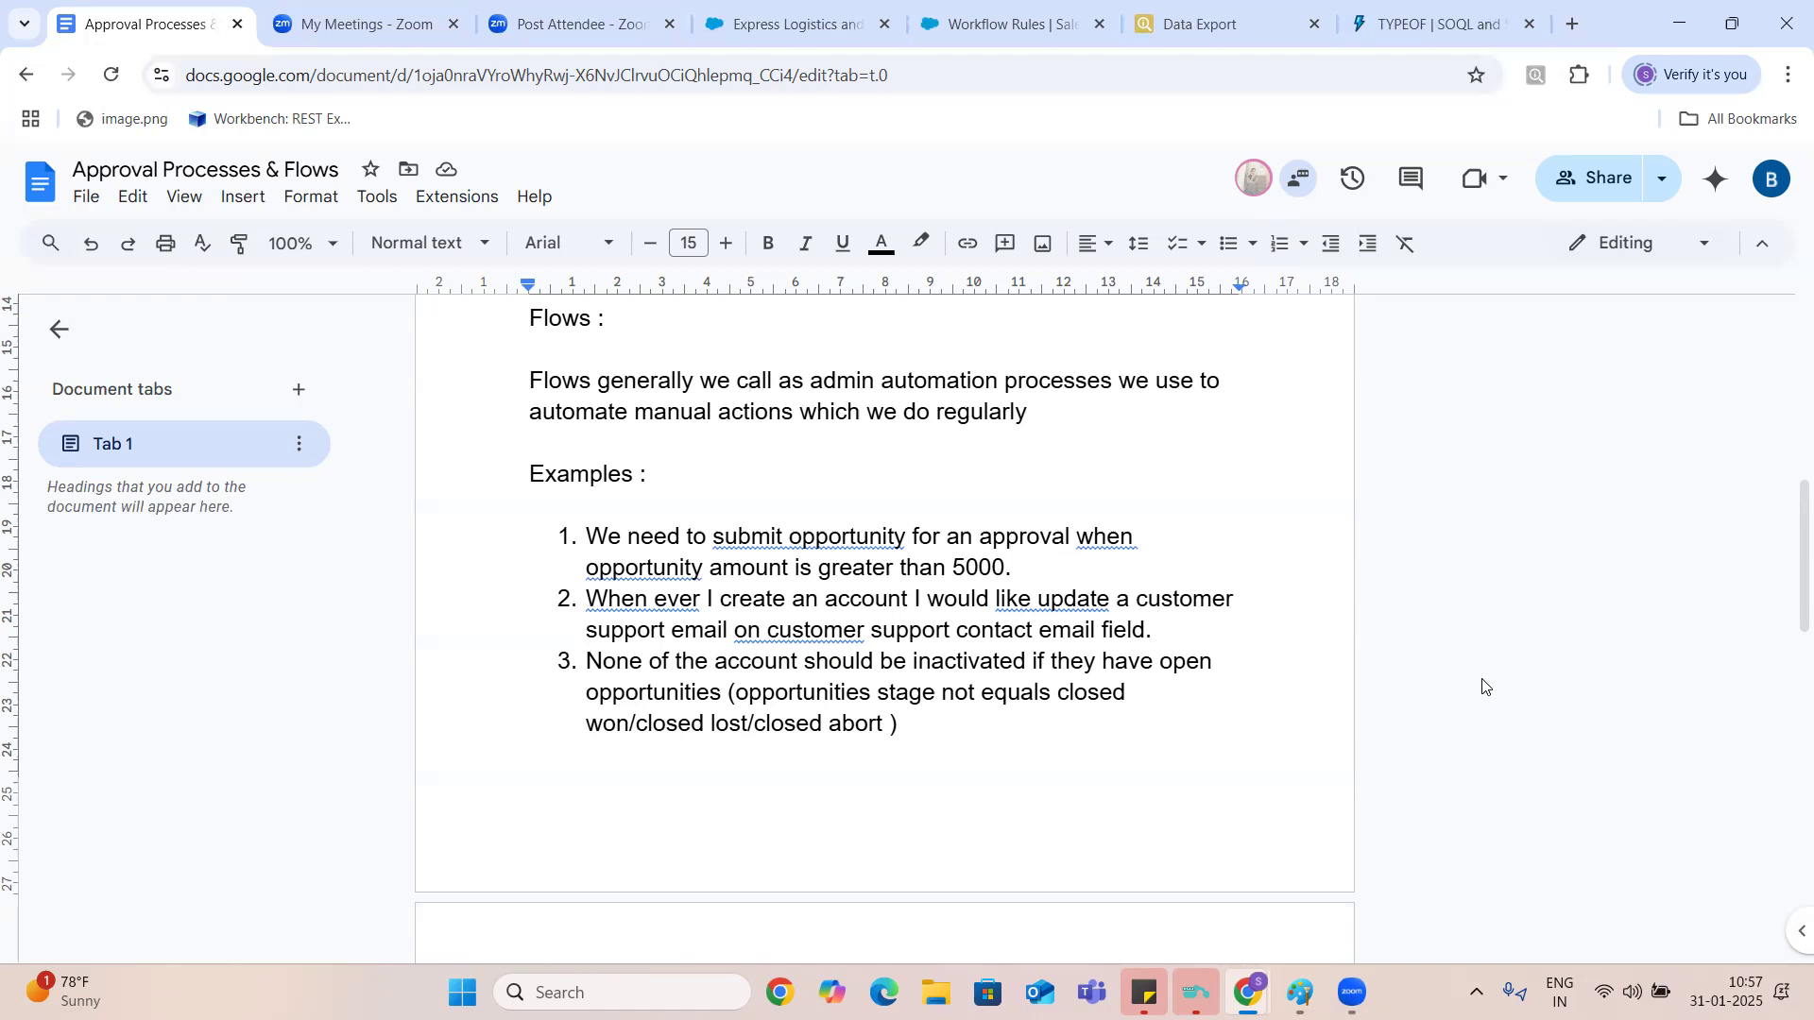
key("Down")
key("Down")
key("Down")
key("Down")
key("Down")
key("Down")
key("Down")
key("Down")
key("Down")
key("Down")
key("Down")
key("Down")
key("Down")
key("Down")
key("Down")
key("Down")
key("Down")
key("Down")
key("Down")
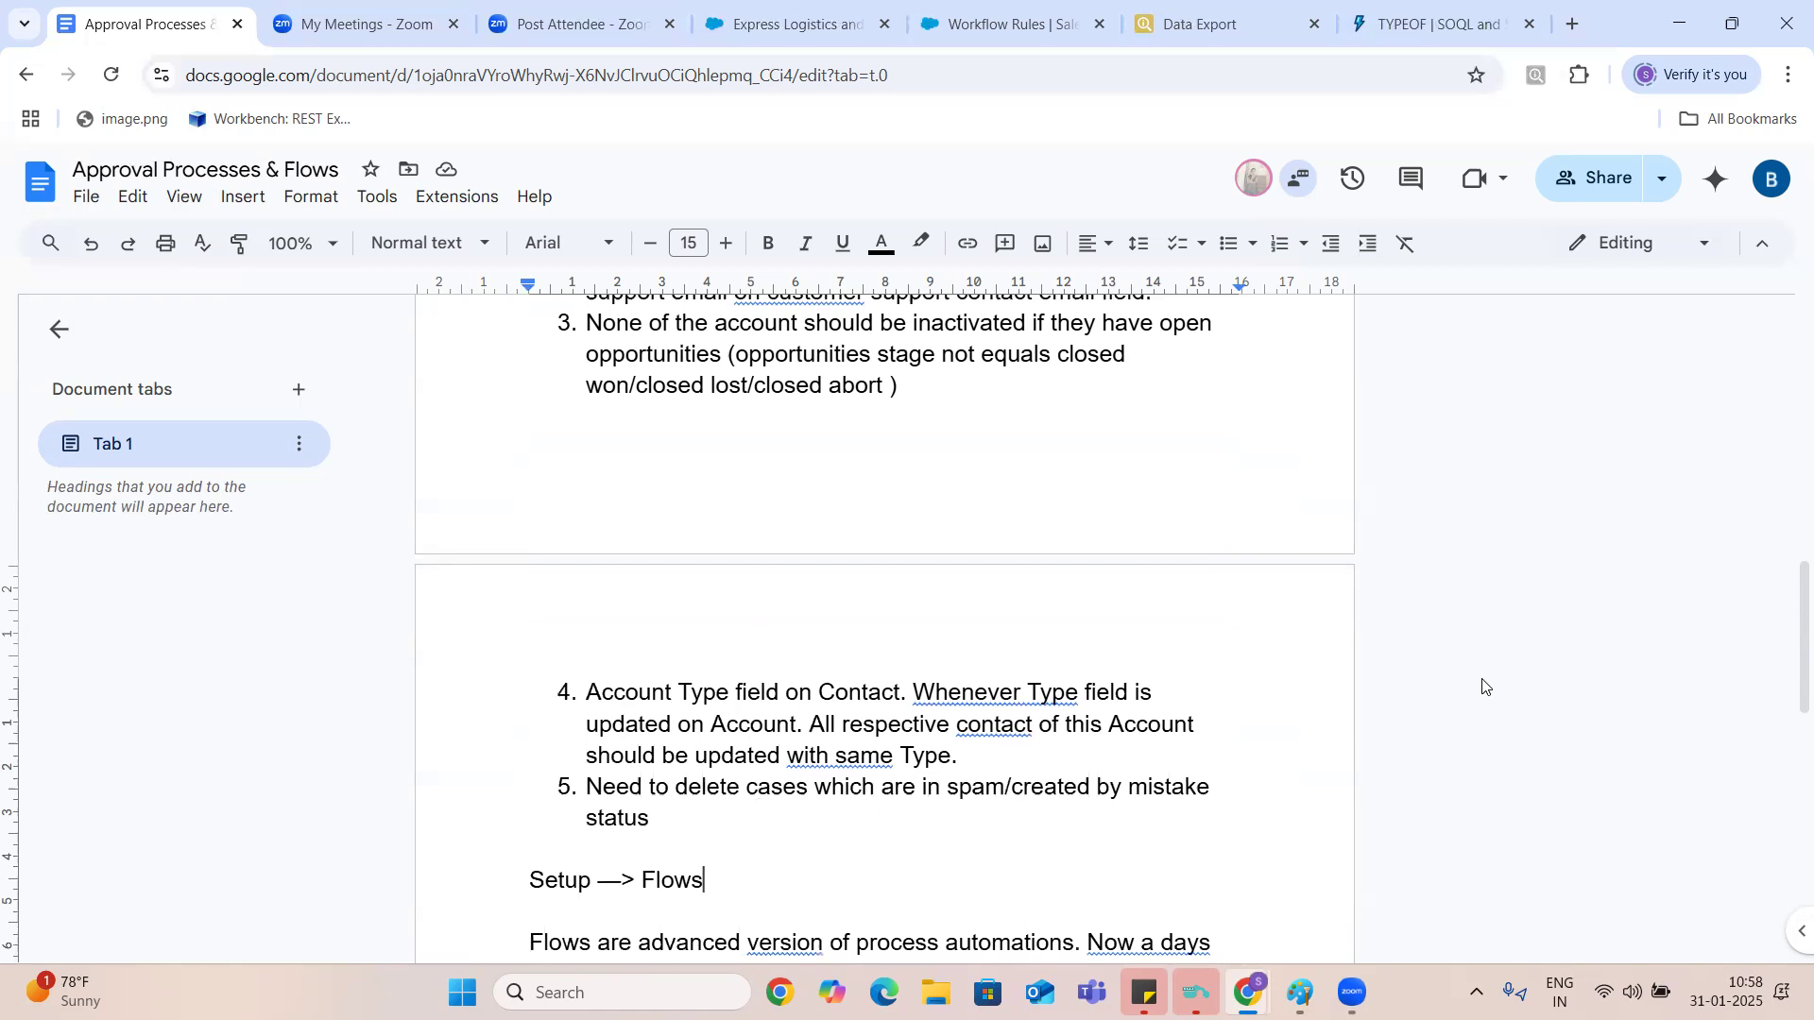
key("Down")
key("Down")
key("Down")
key("Down")
key("Down")
key("Down")
key("Down")
key("Down")
key("Down")
key("Down")
key("Down")
key("Down")
key("Down")
key("Down")
key("Down")
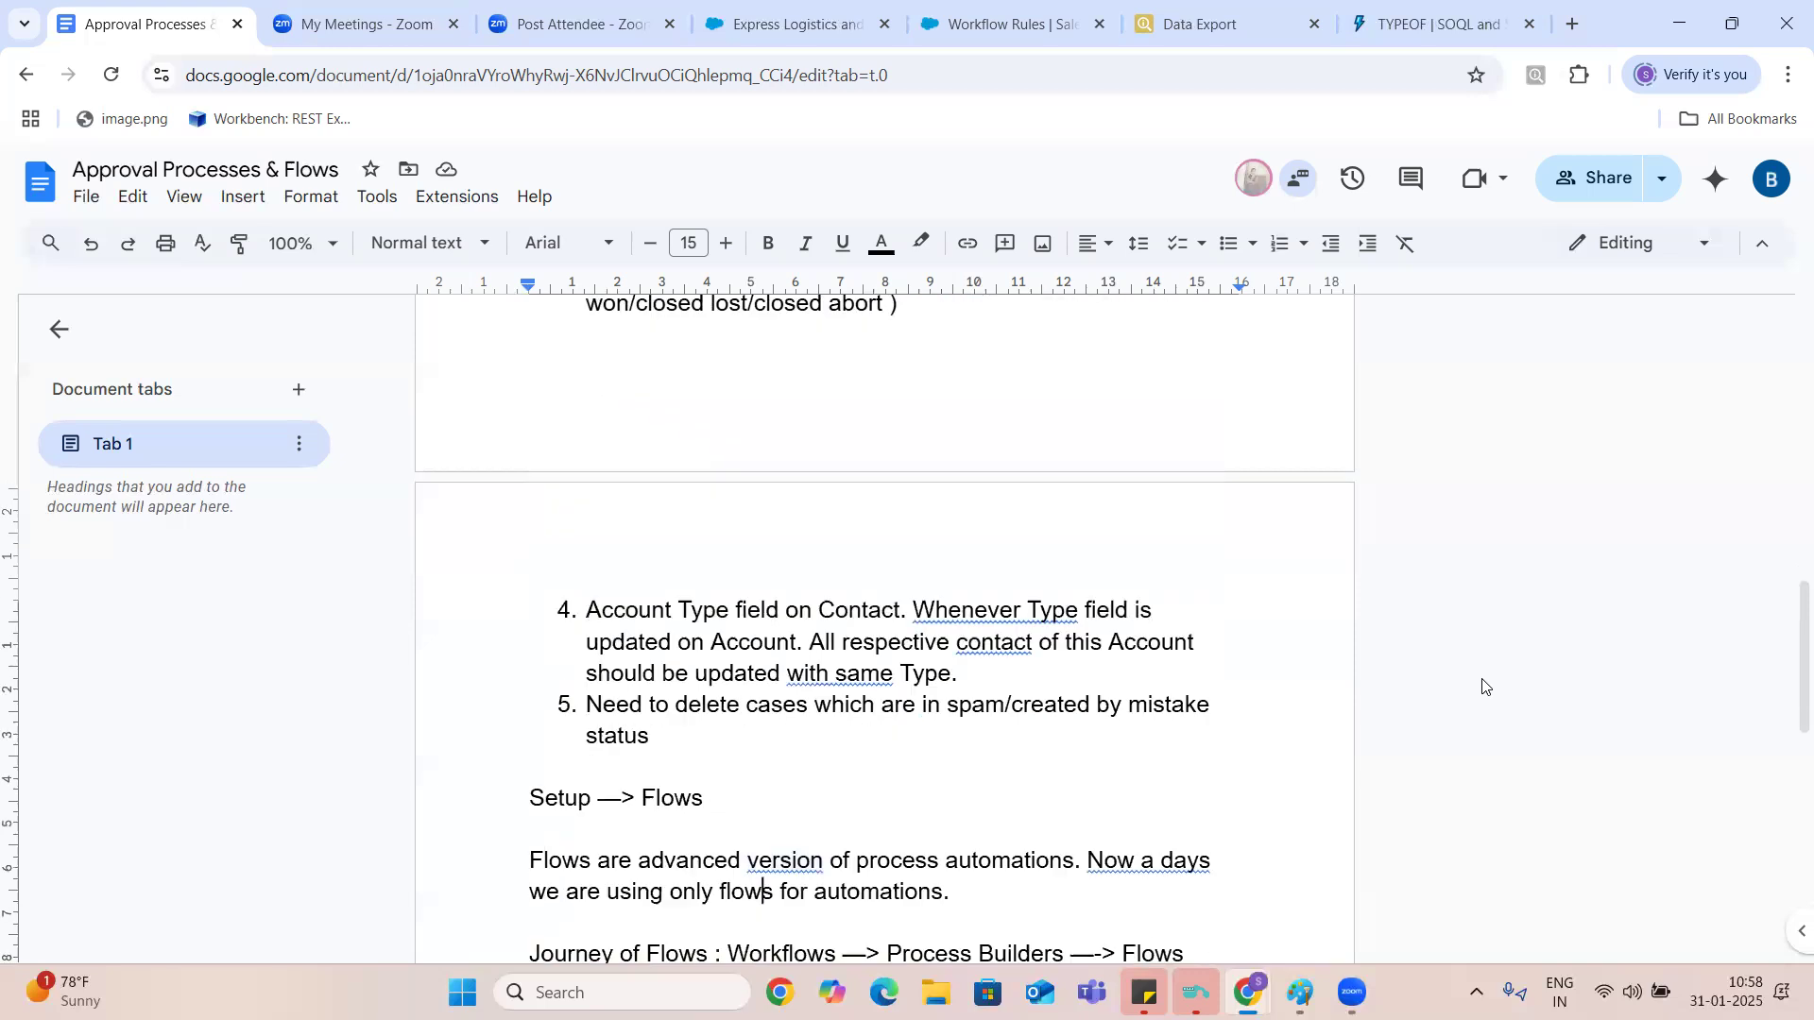
key("Down")
key("Down")
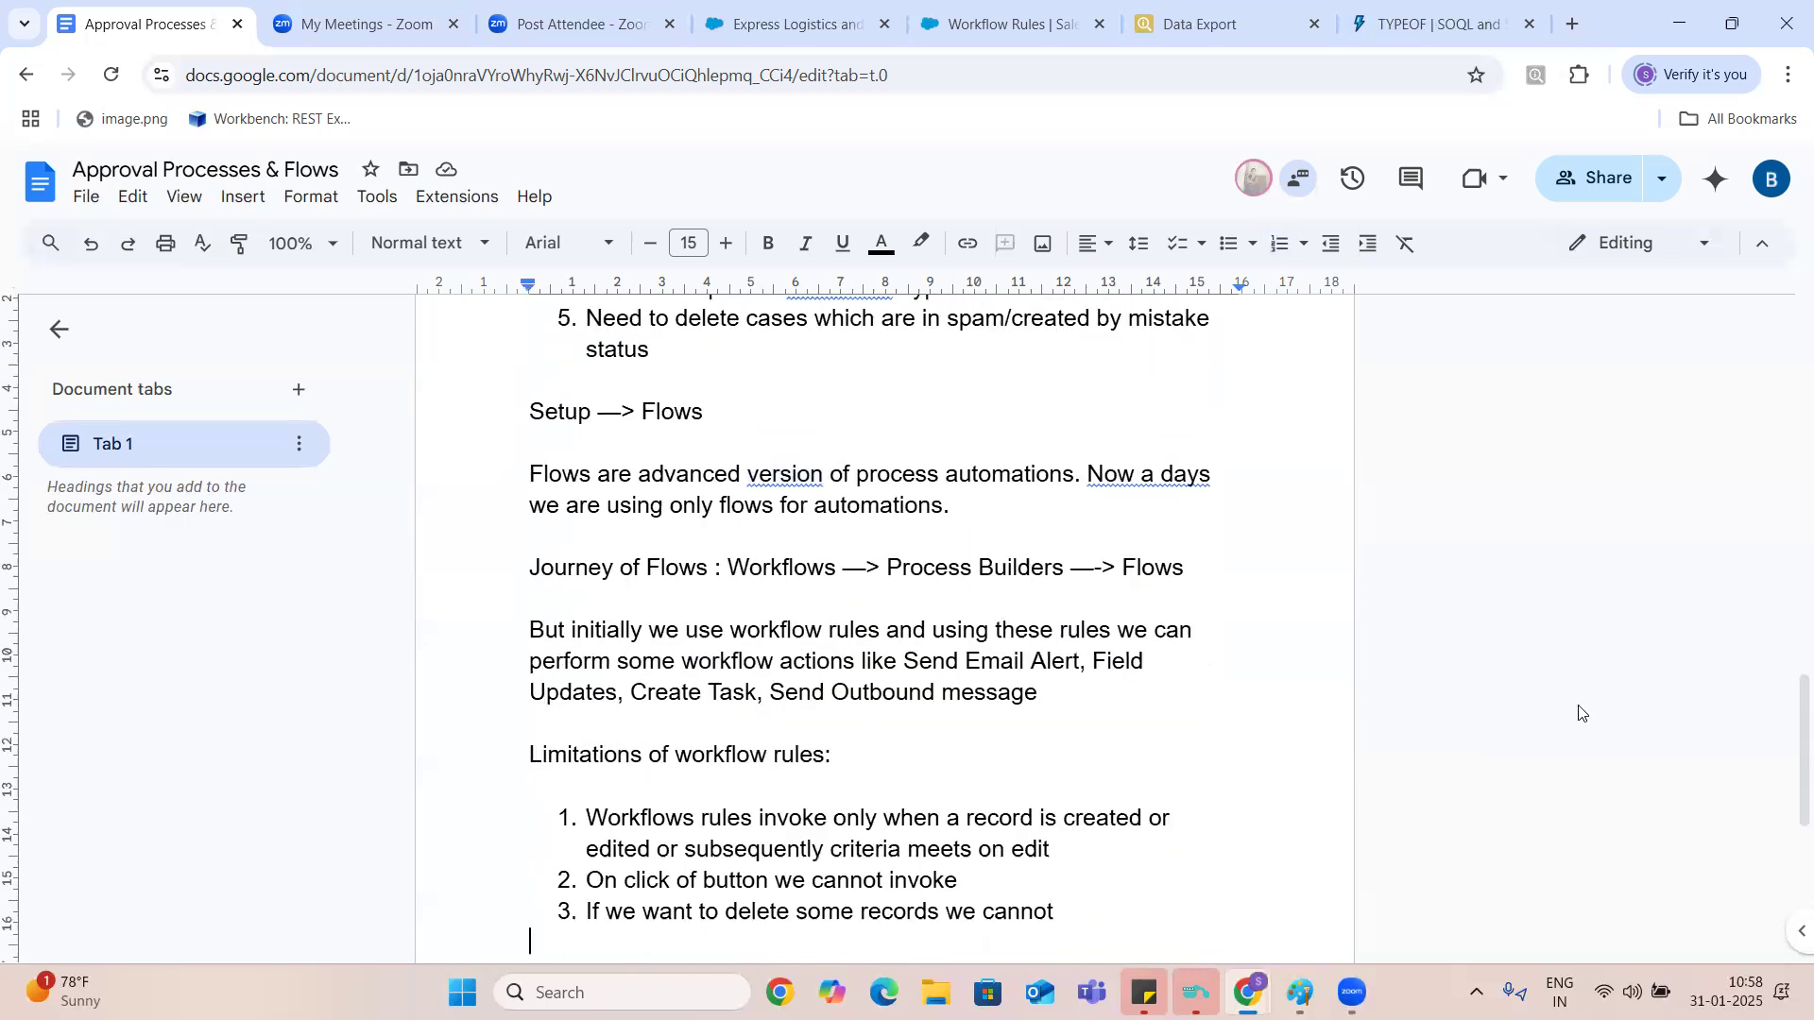
- Add a fourth limitation after the third, beginning "Using workflow rules you can access only"
key("Left")
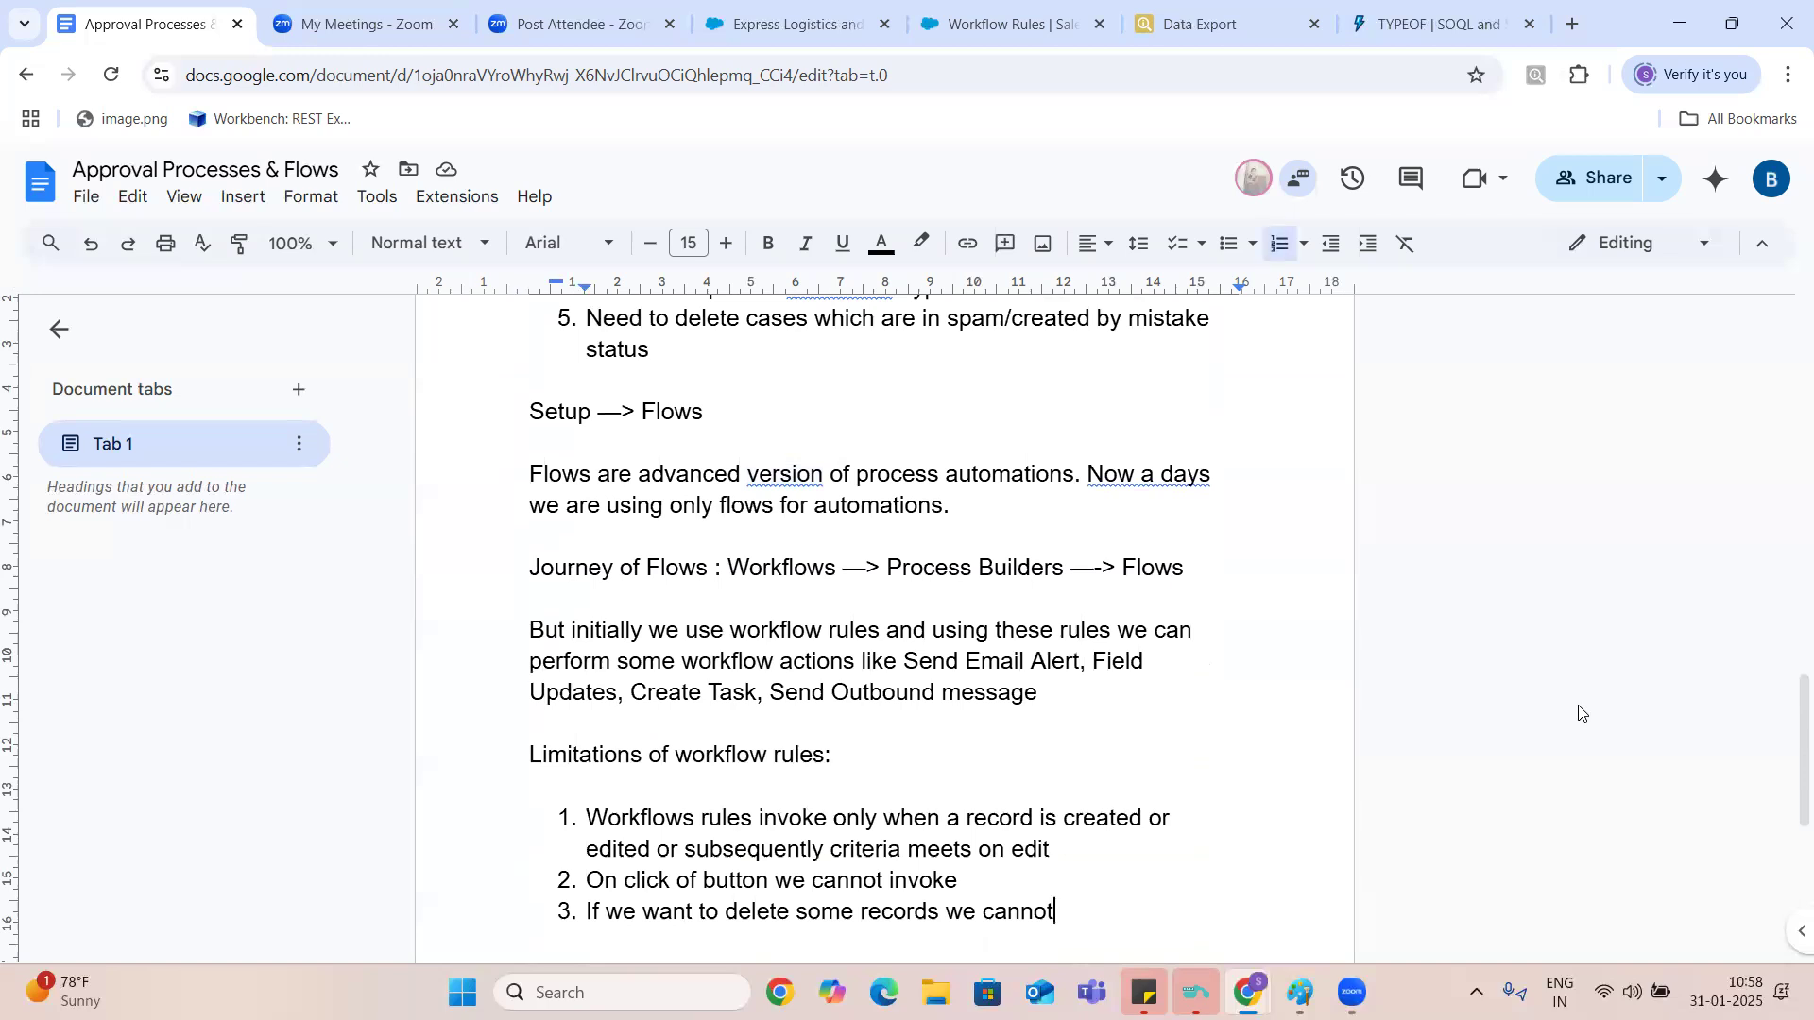
key("Return")
type("Using workflow rules you can acces")
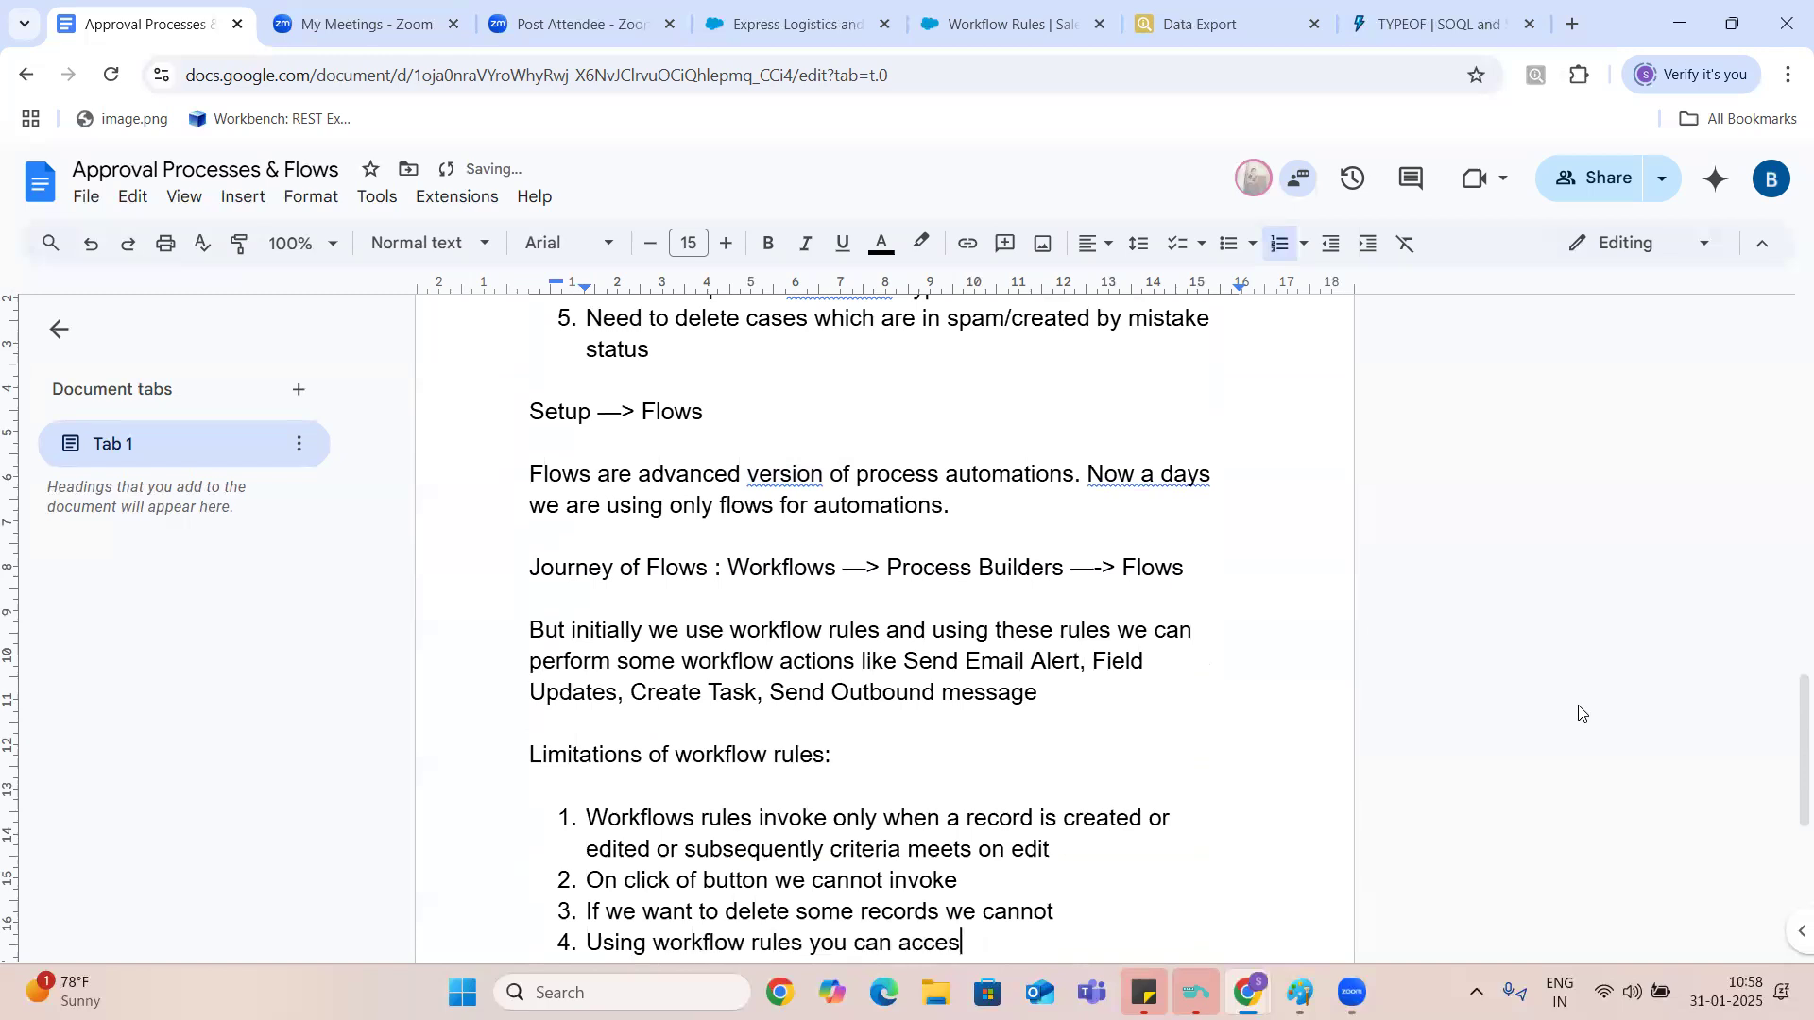
type("s only")
key("Return")
key("Return")
key("Return")
type("In our five examples,")
key("Return")
key("Return")
key("Return")
key("Return")
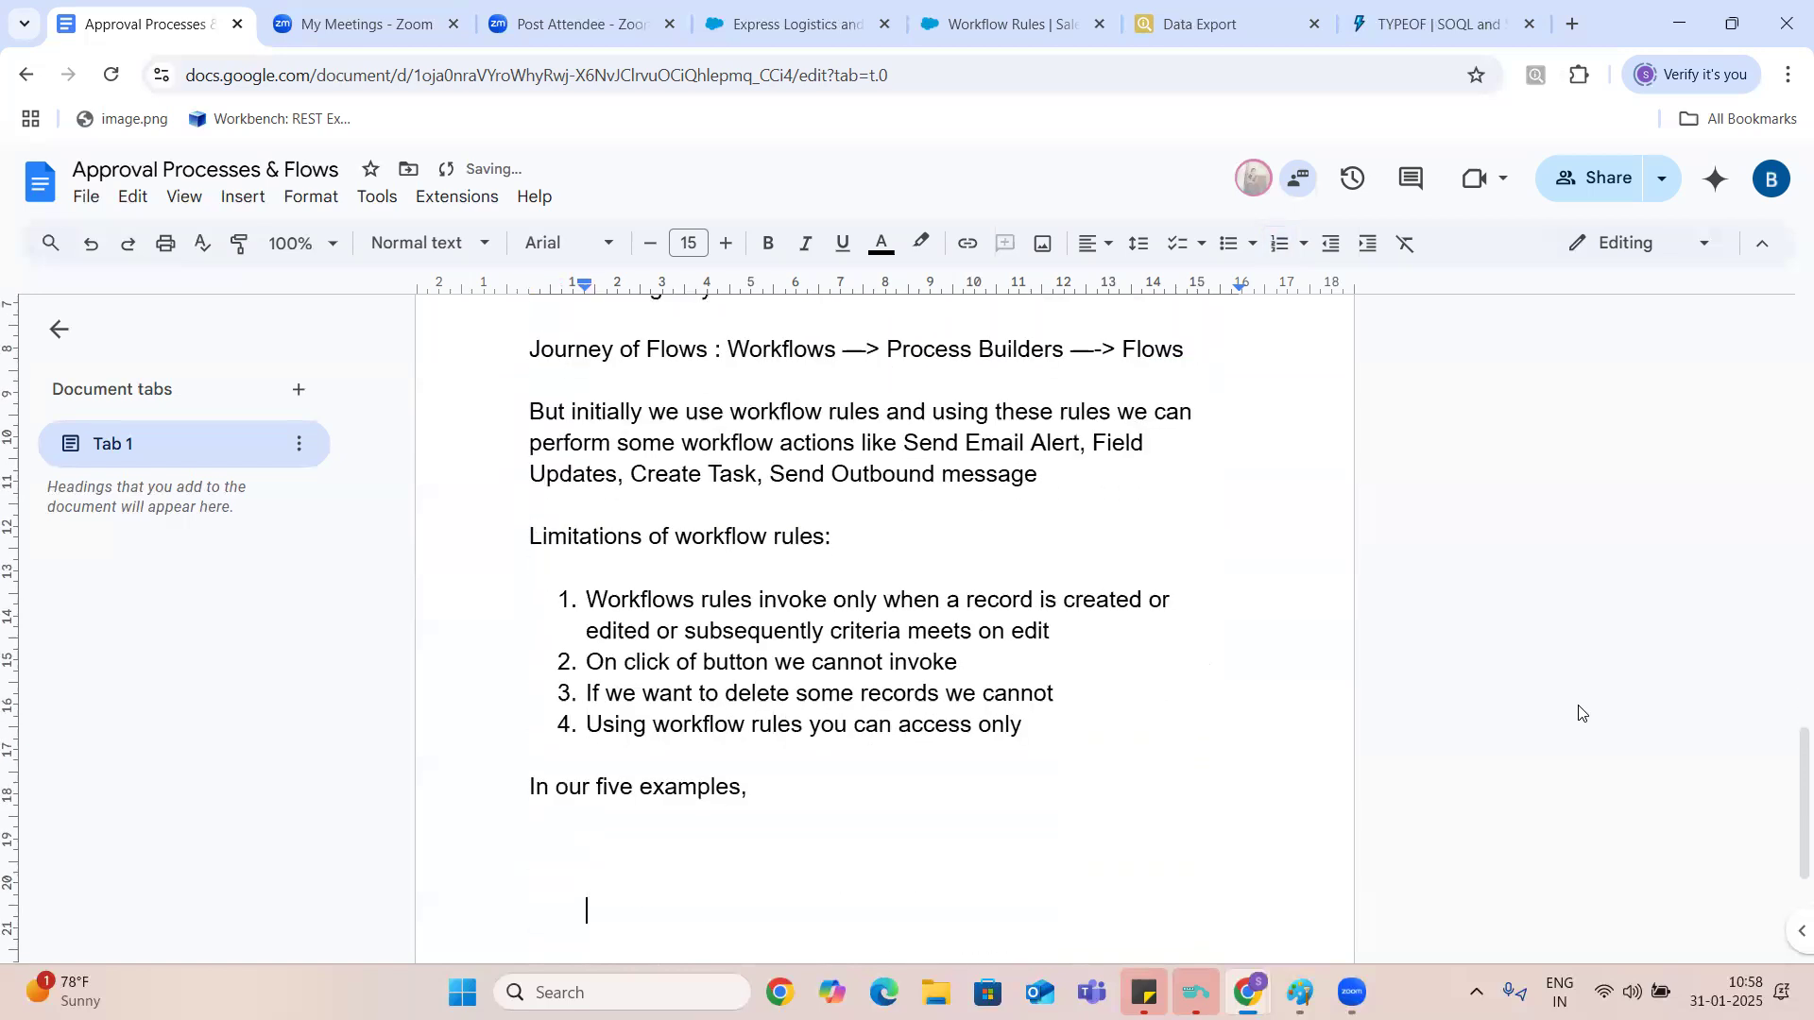
- Complete the fourth limitation with "parent record. You cannot access child records."
left_click(1030, 727)
type("praen")
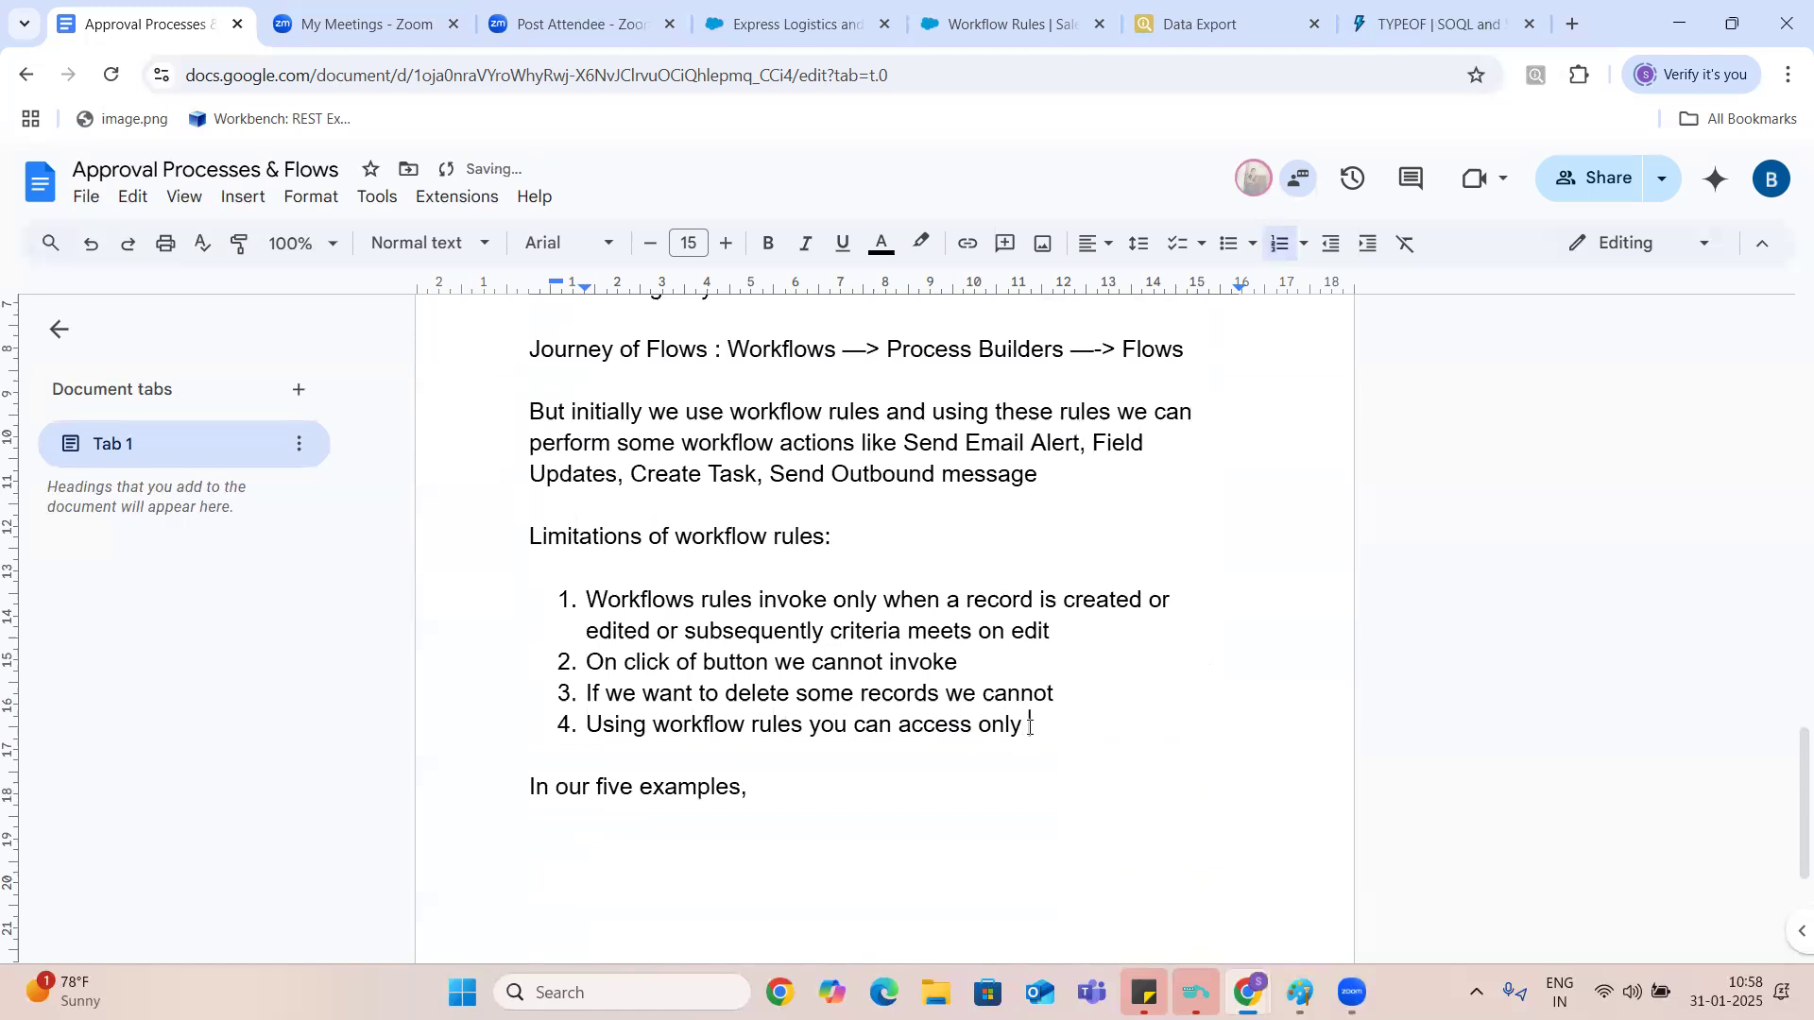
key("BackSpace")
key("BackSpace")
key("BackSpace")
key("BackSpace")
type("arent record. You ")
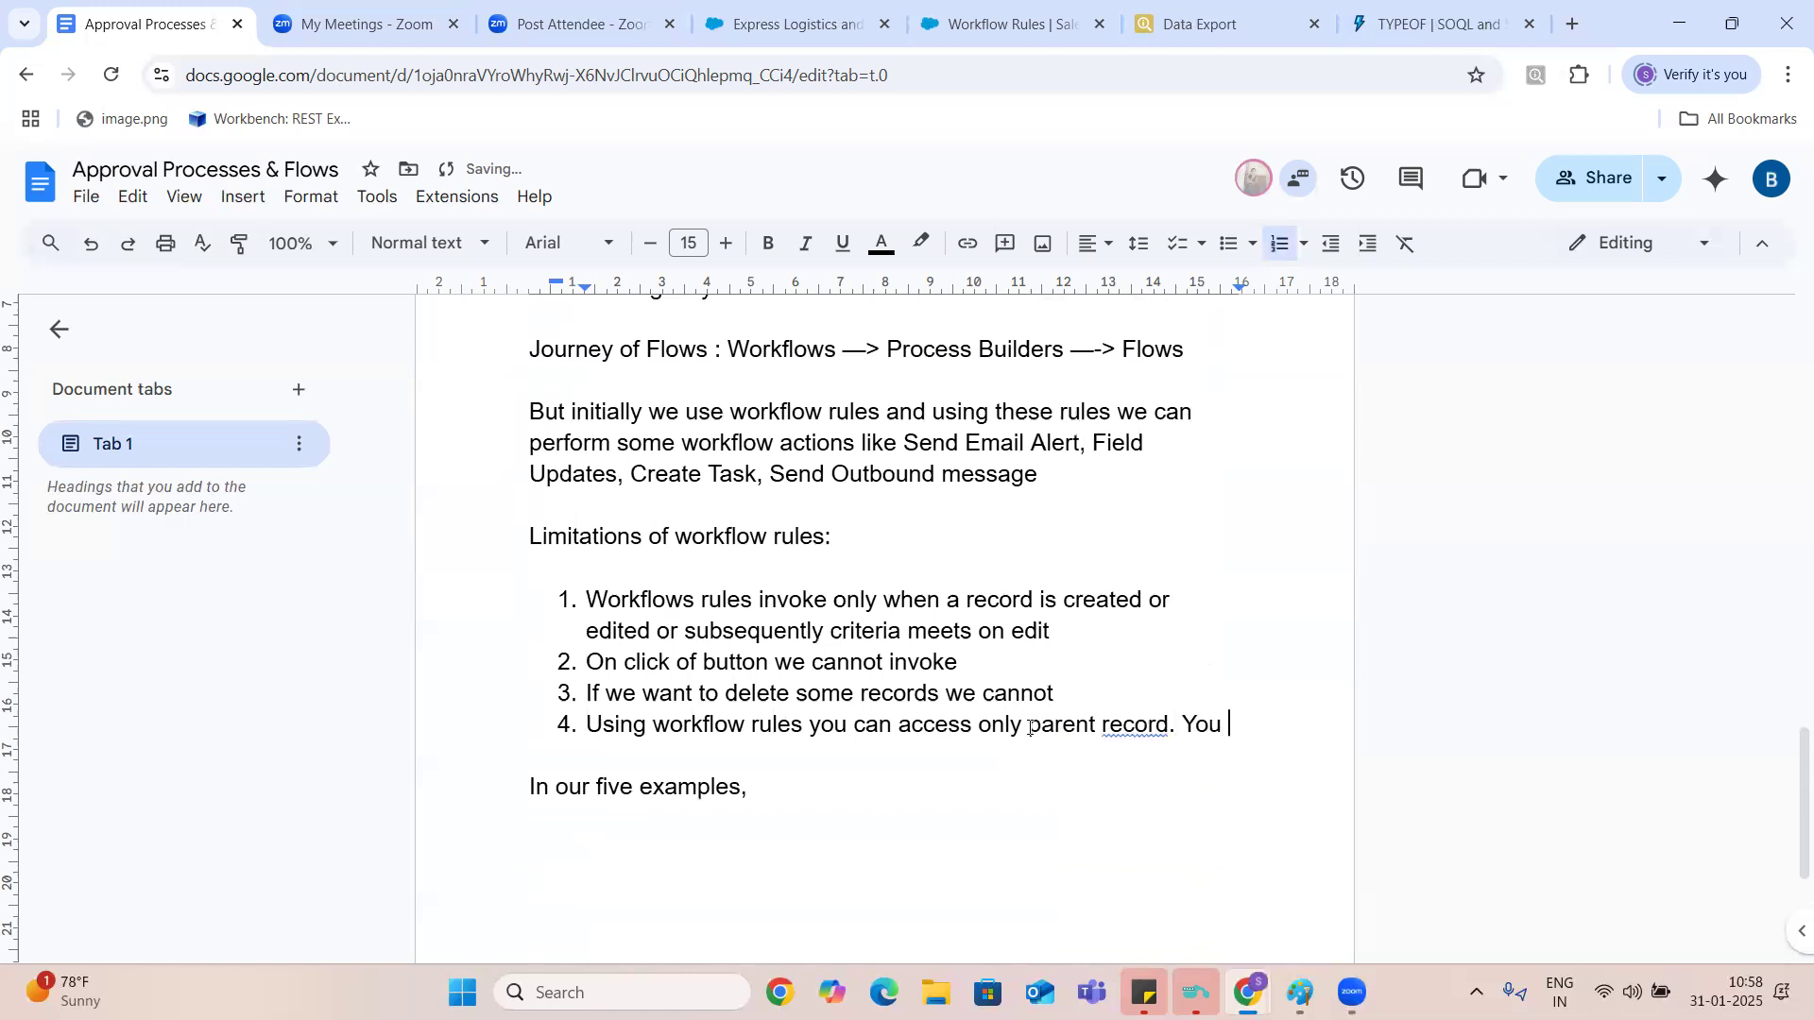
type("cannot acc")
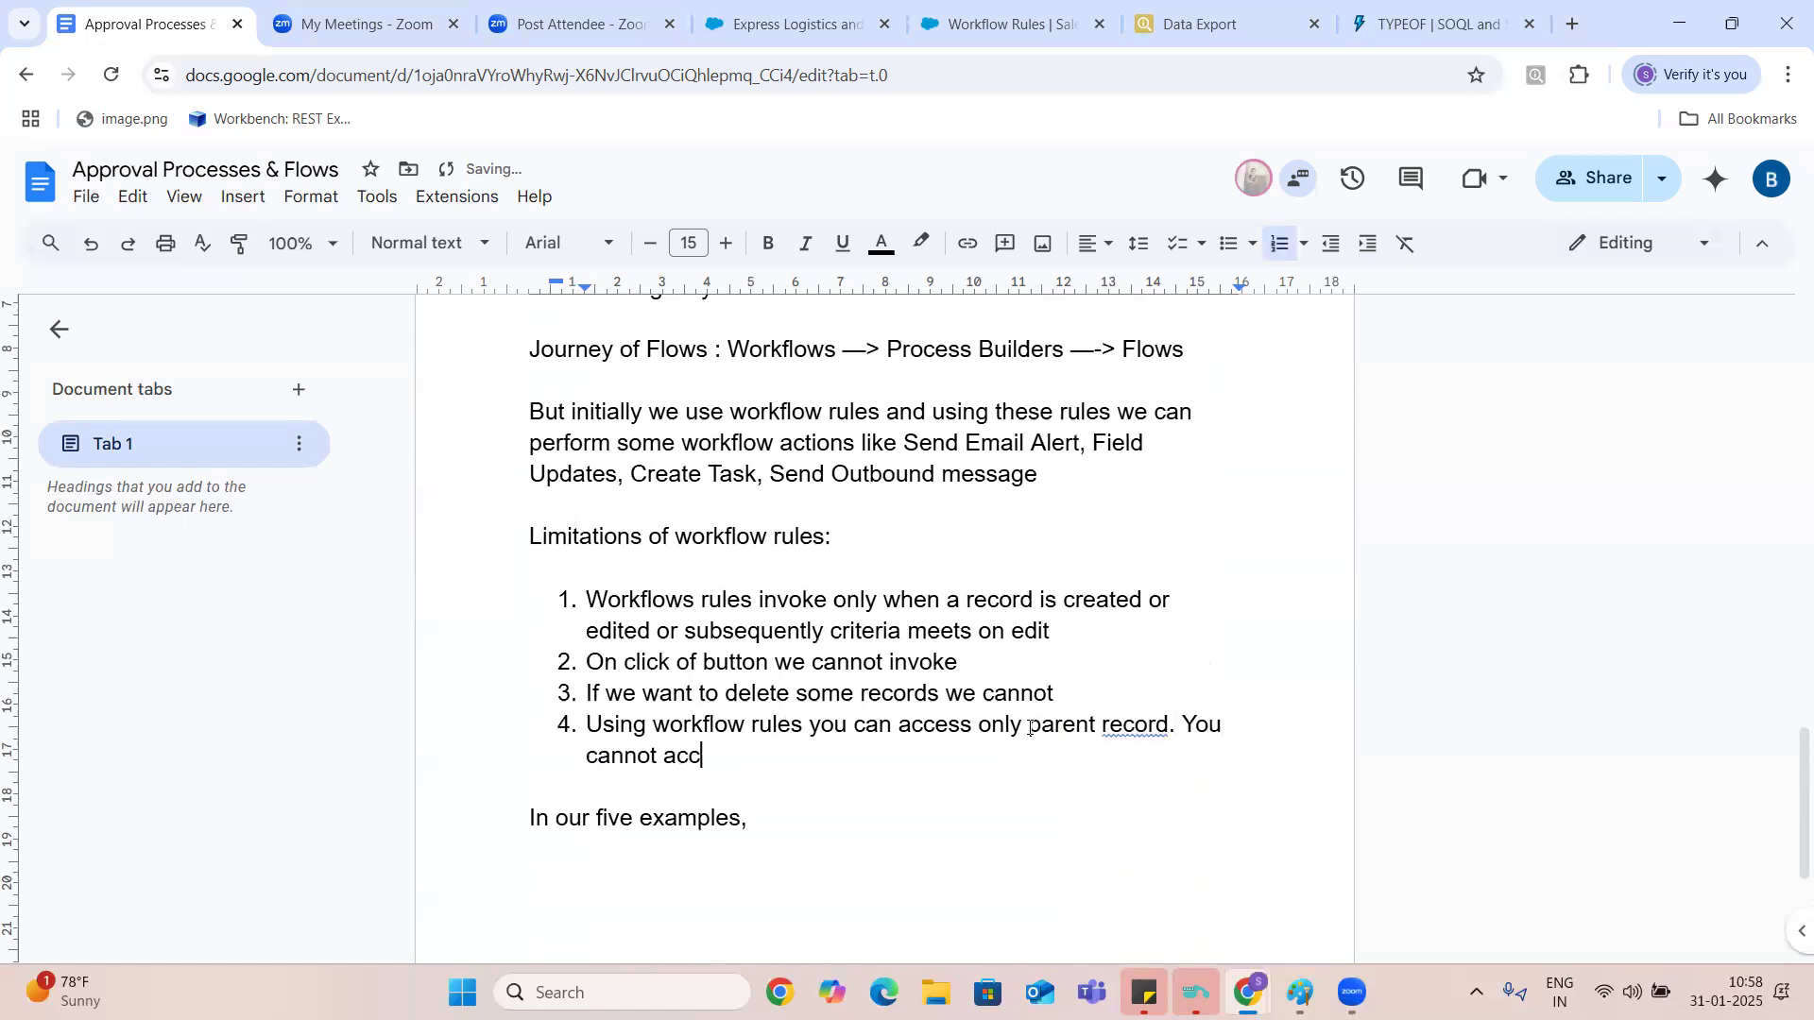
type("ess child records.")
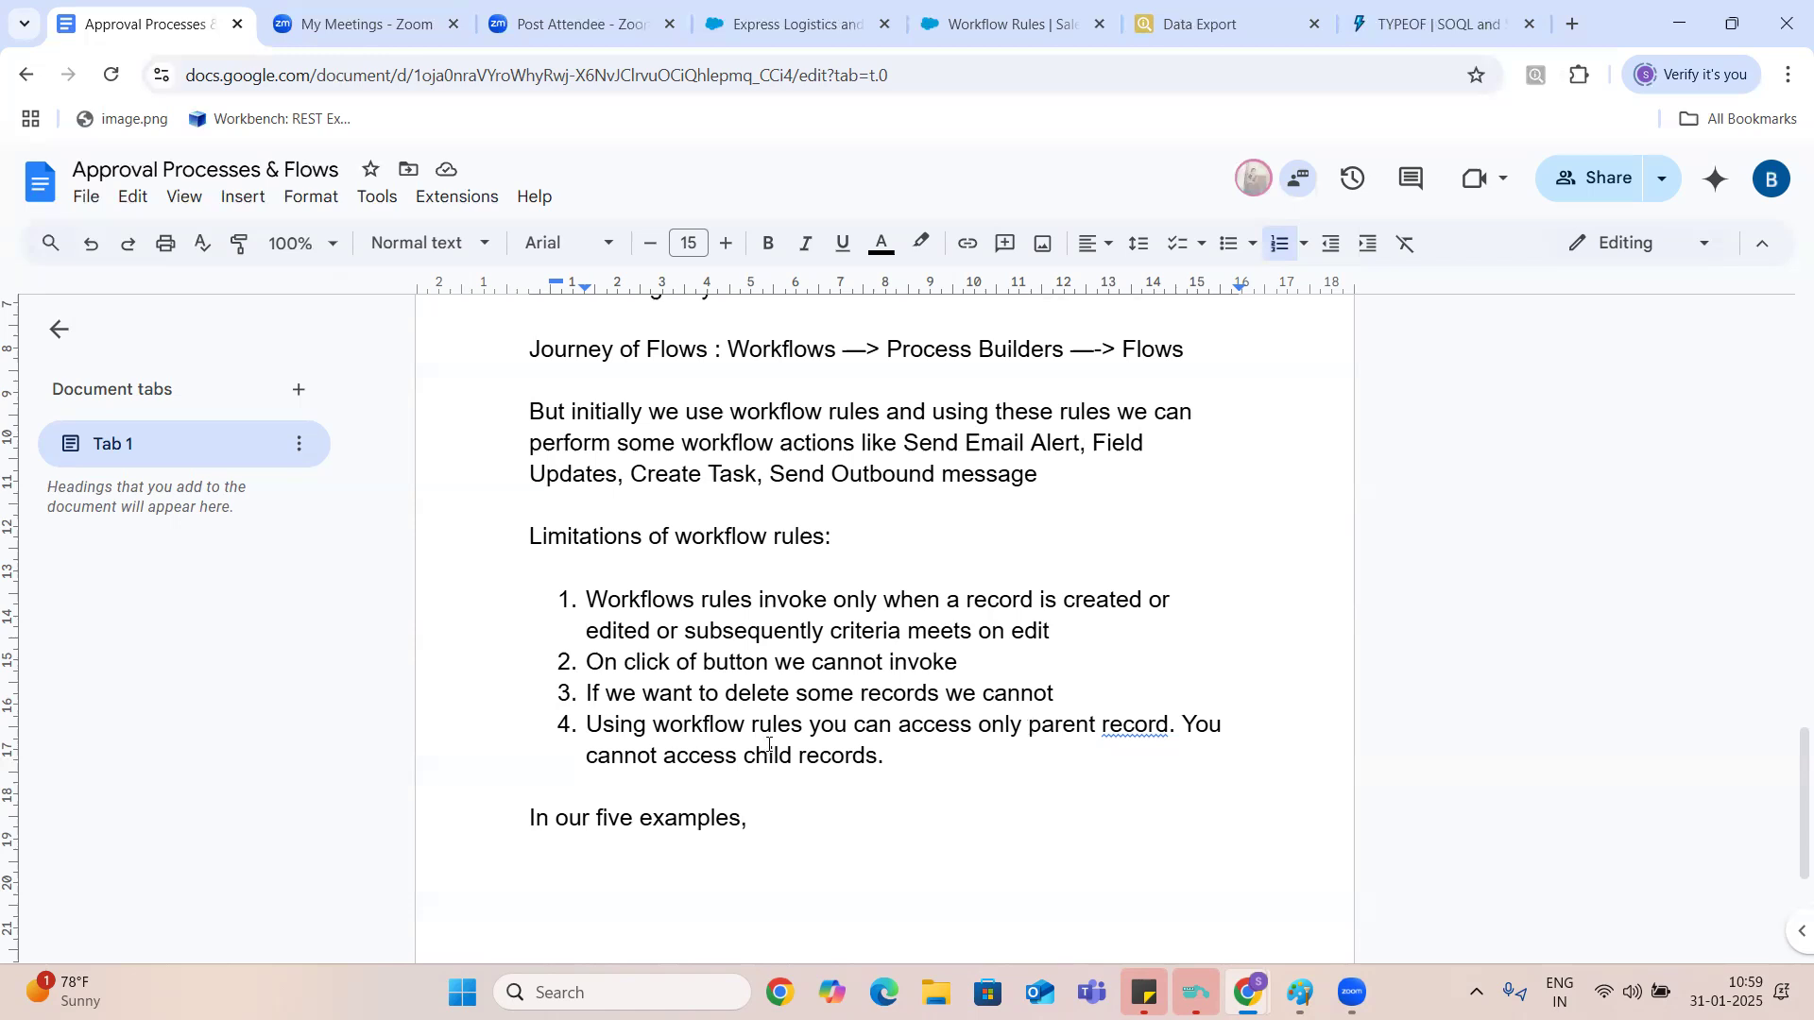
- Continue the paragraph after "In our five examples," with "we can achieve only 2nd example using workflows."
left_click_drag(884, 759, 475, 559)
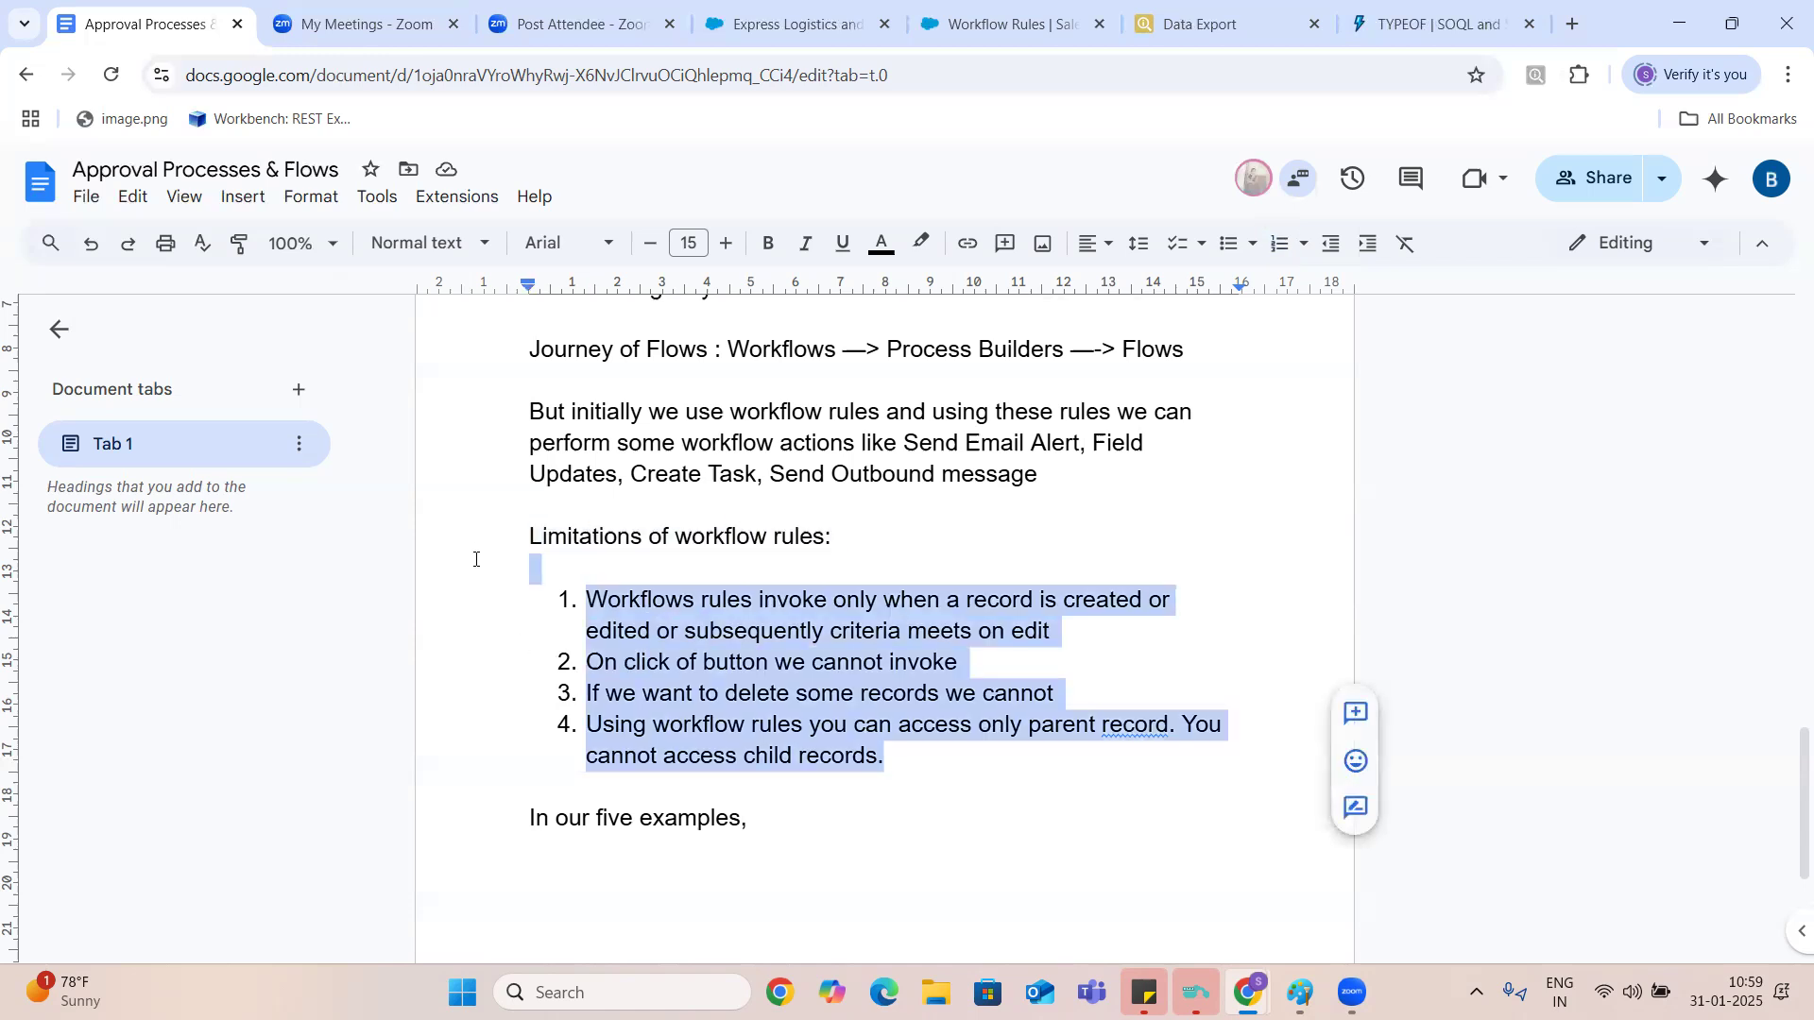
left_click(771, 815)
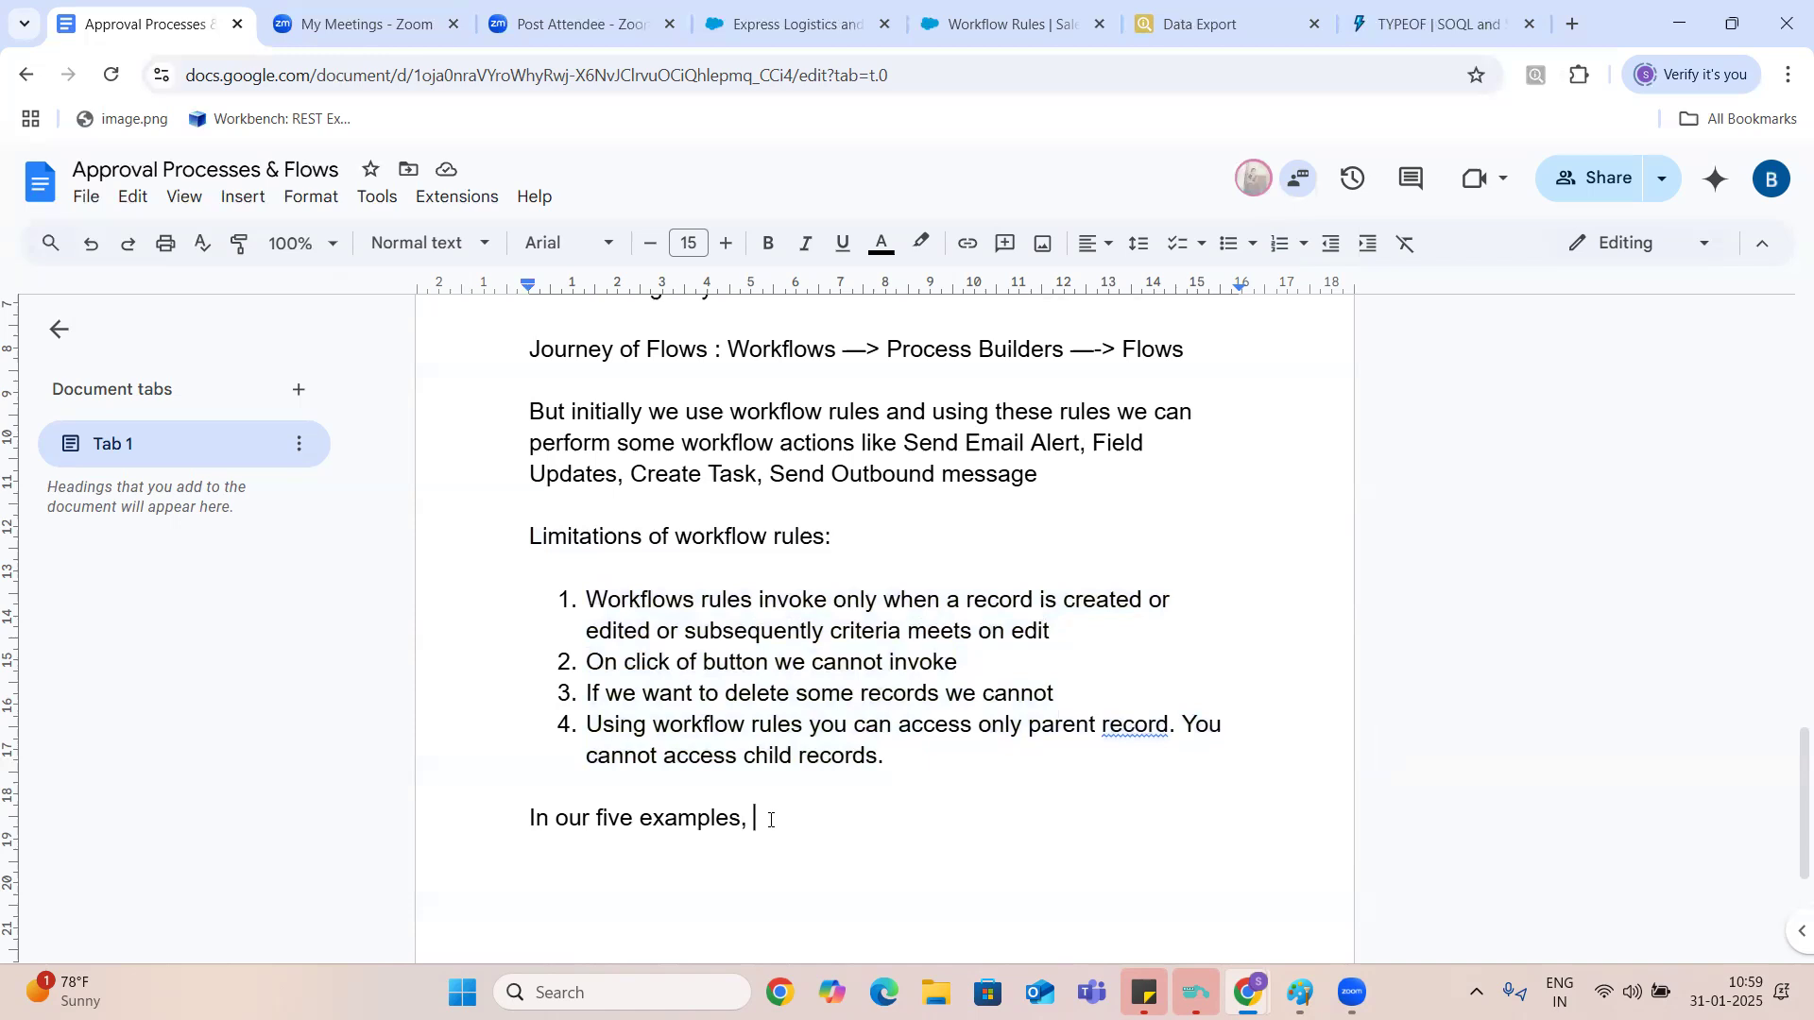
type("we a")
key("BackSpace")
type("can achieve only ")
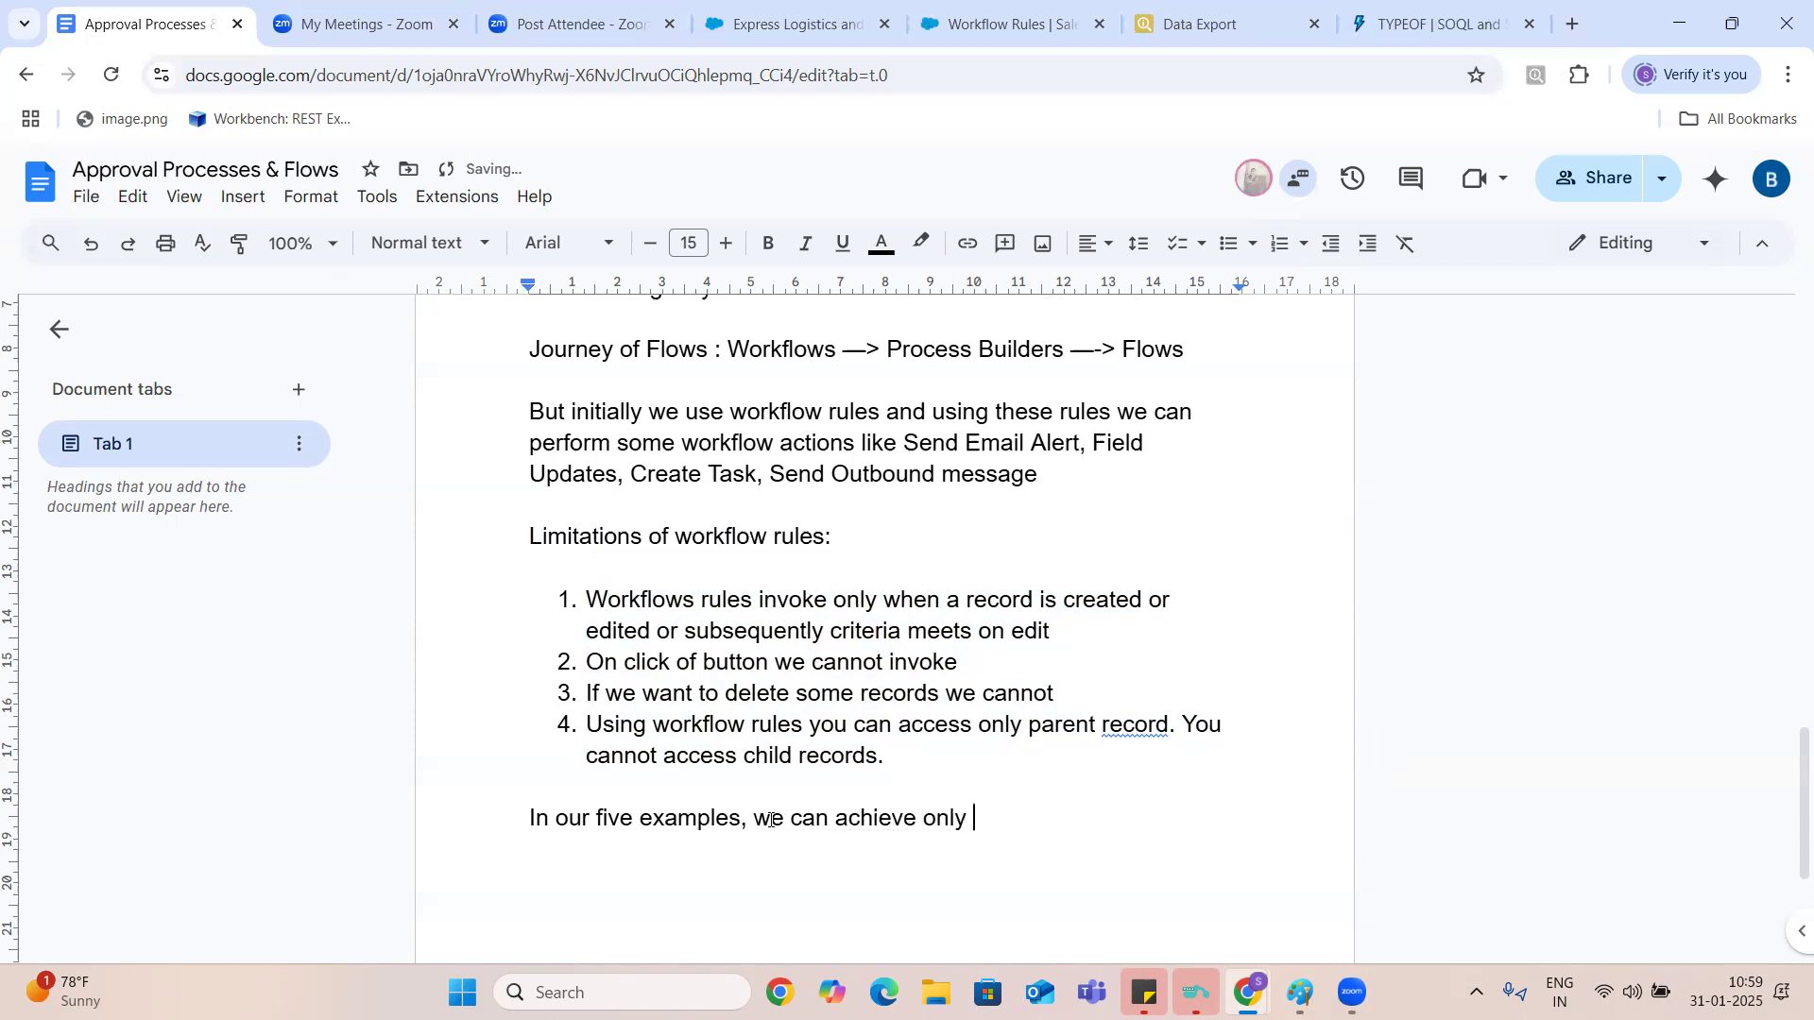
type("2nd example us")
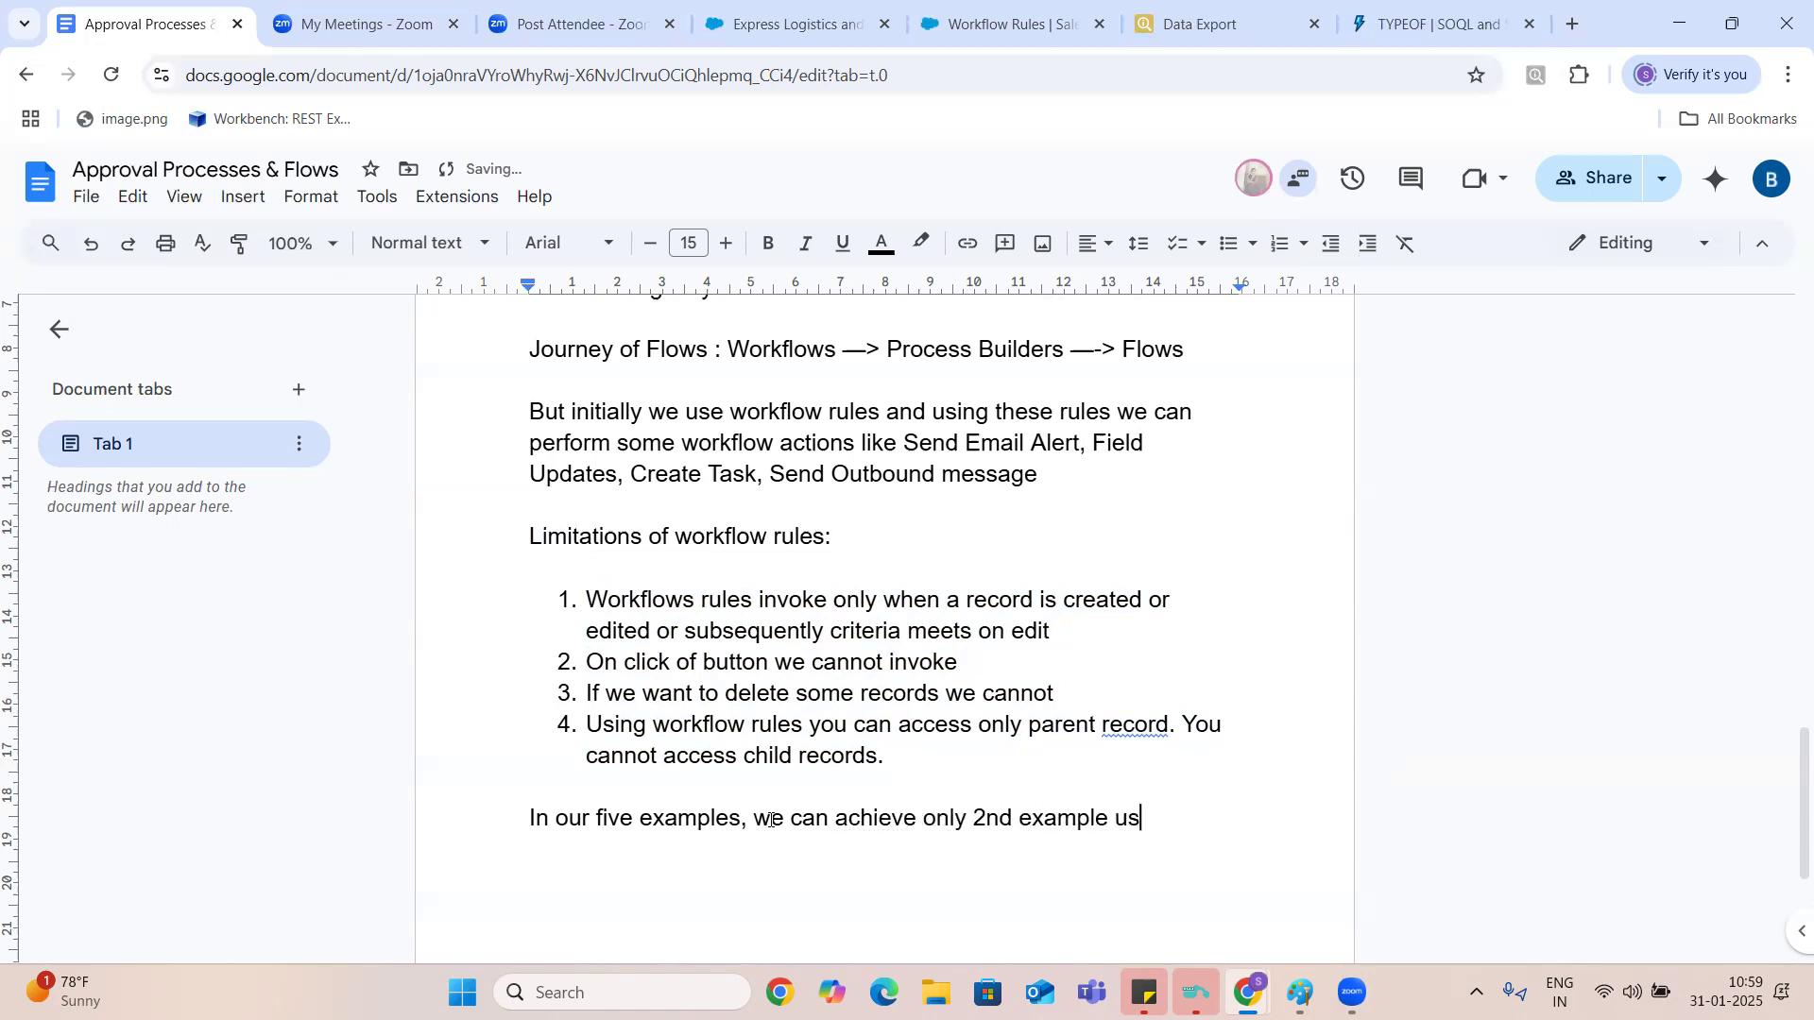
type("ing workflows. Rest all ")
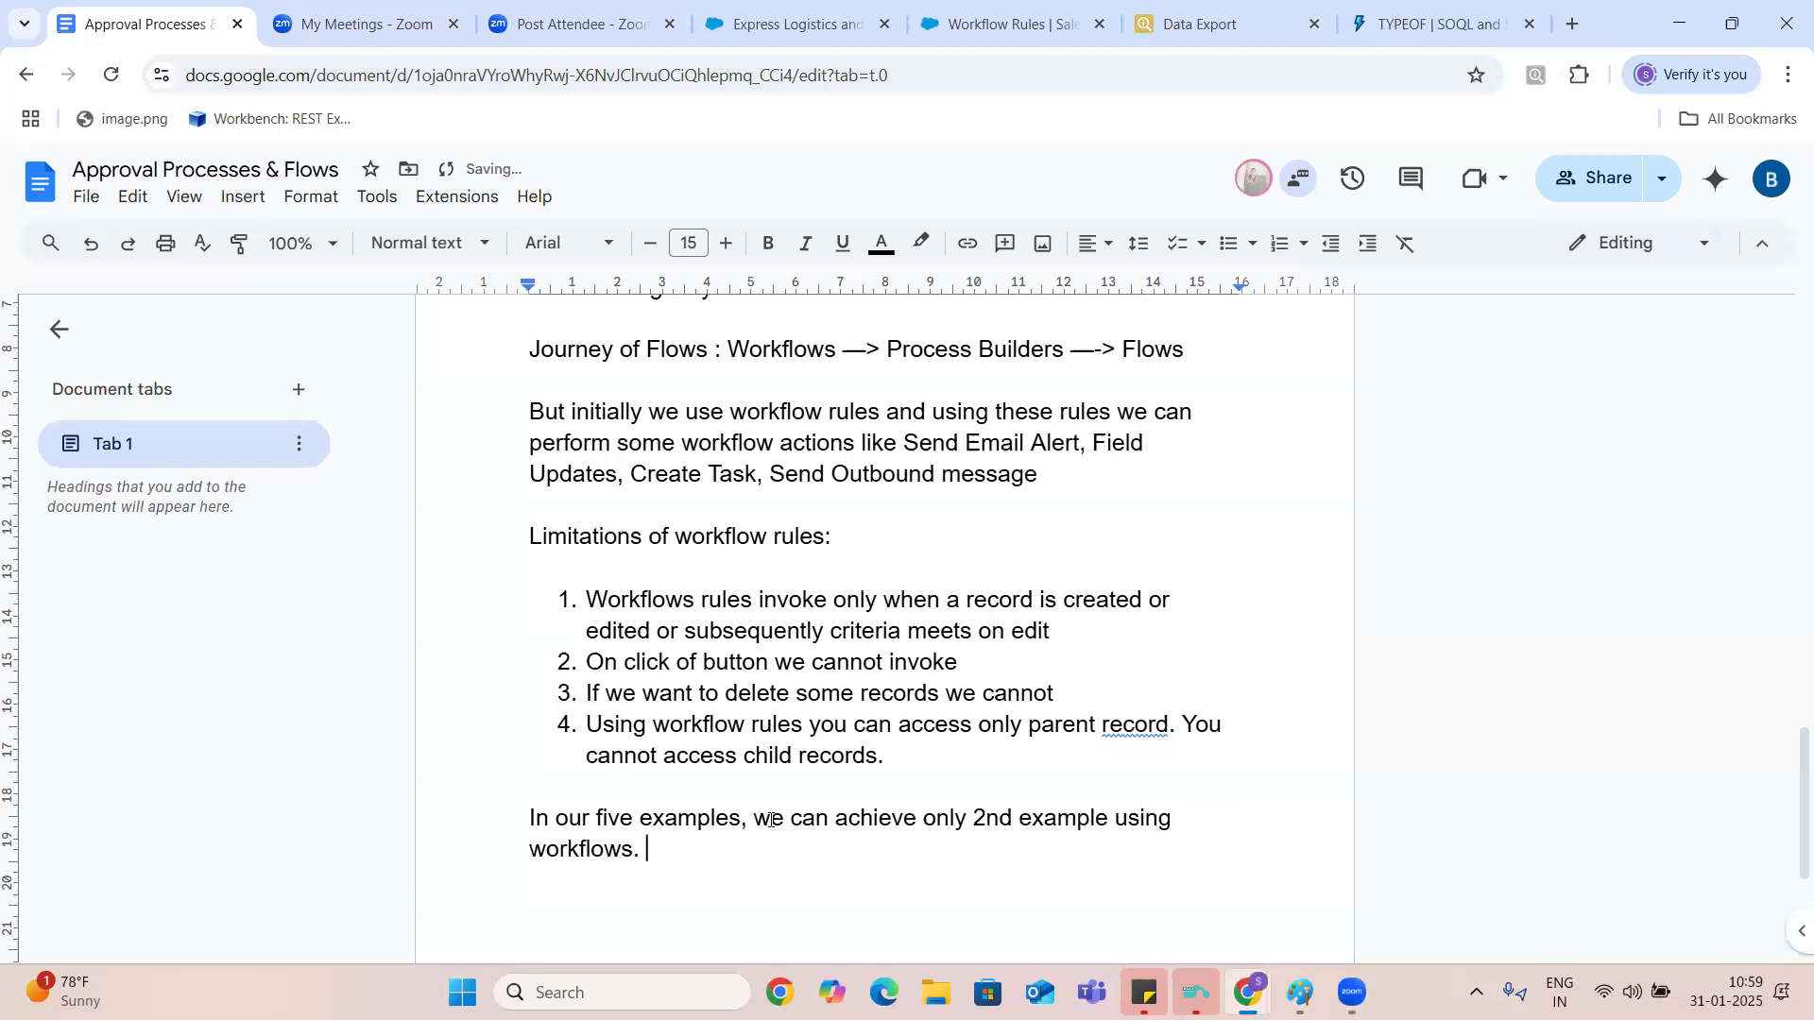
type("we")
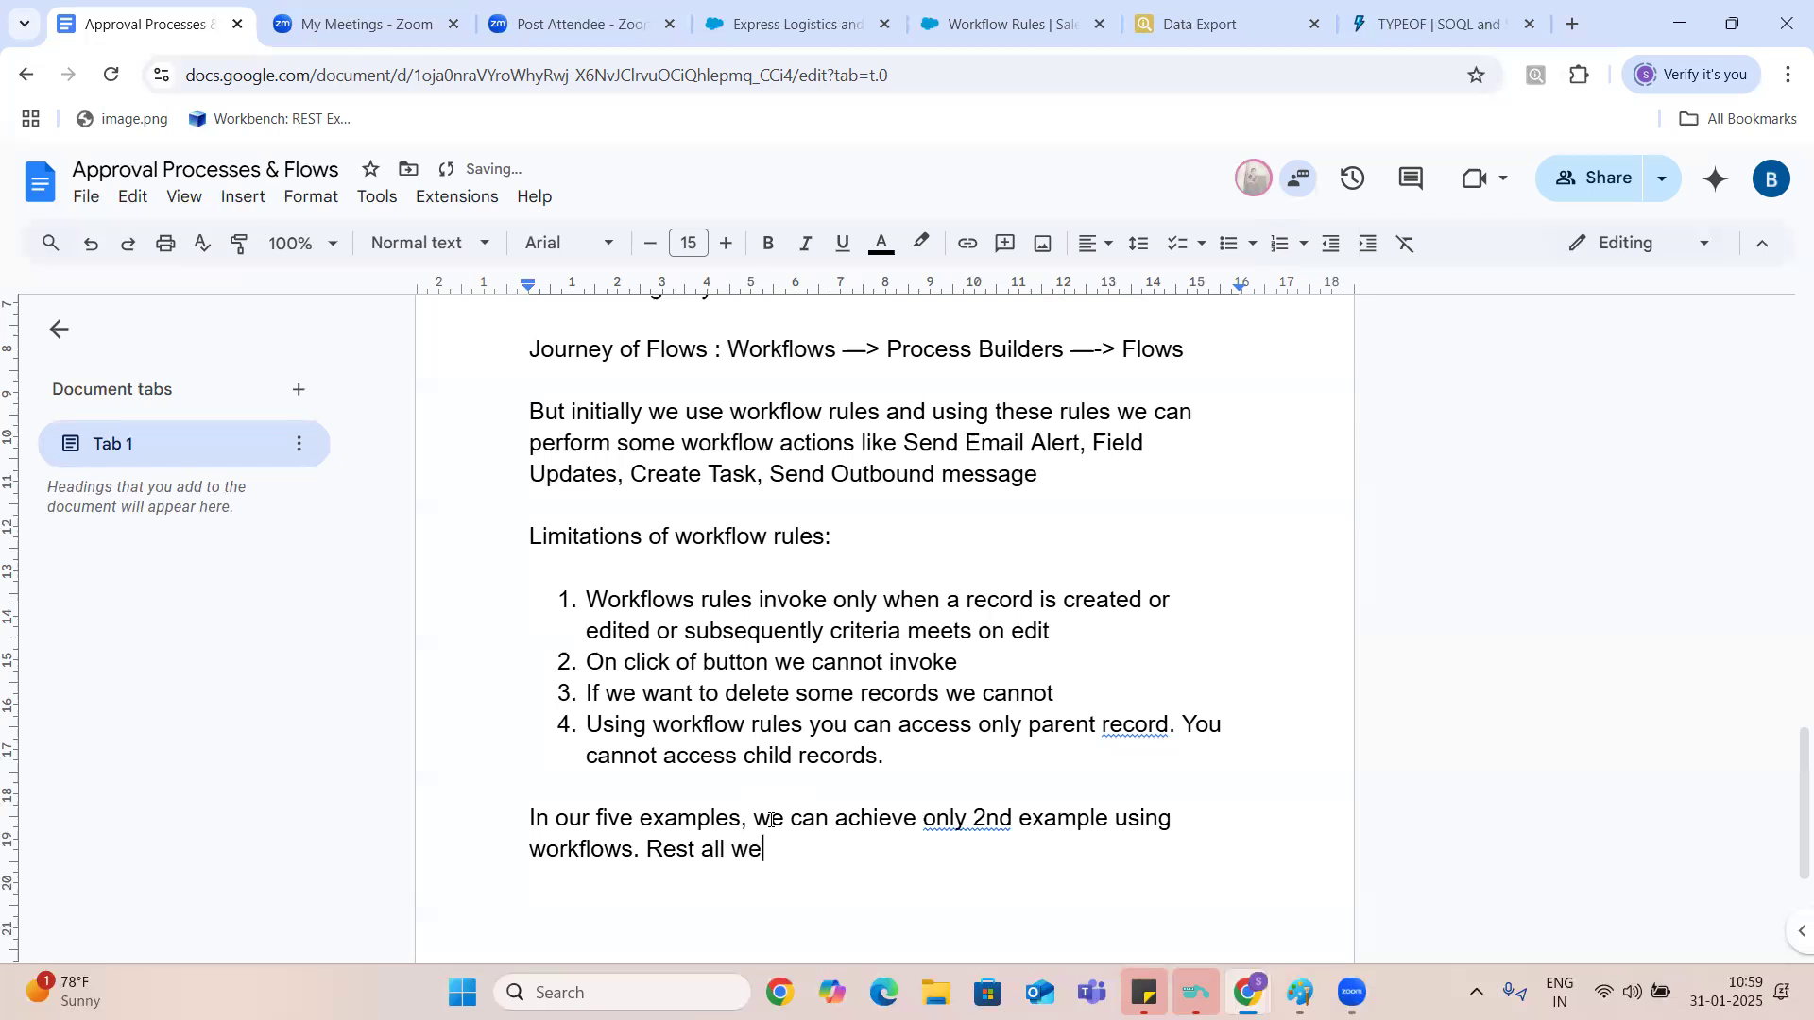
type(" have to write t")
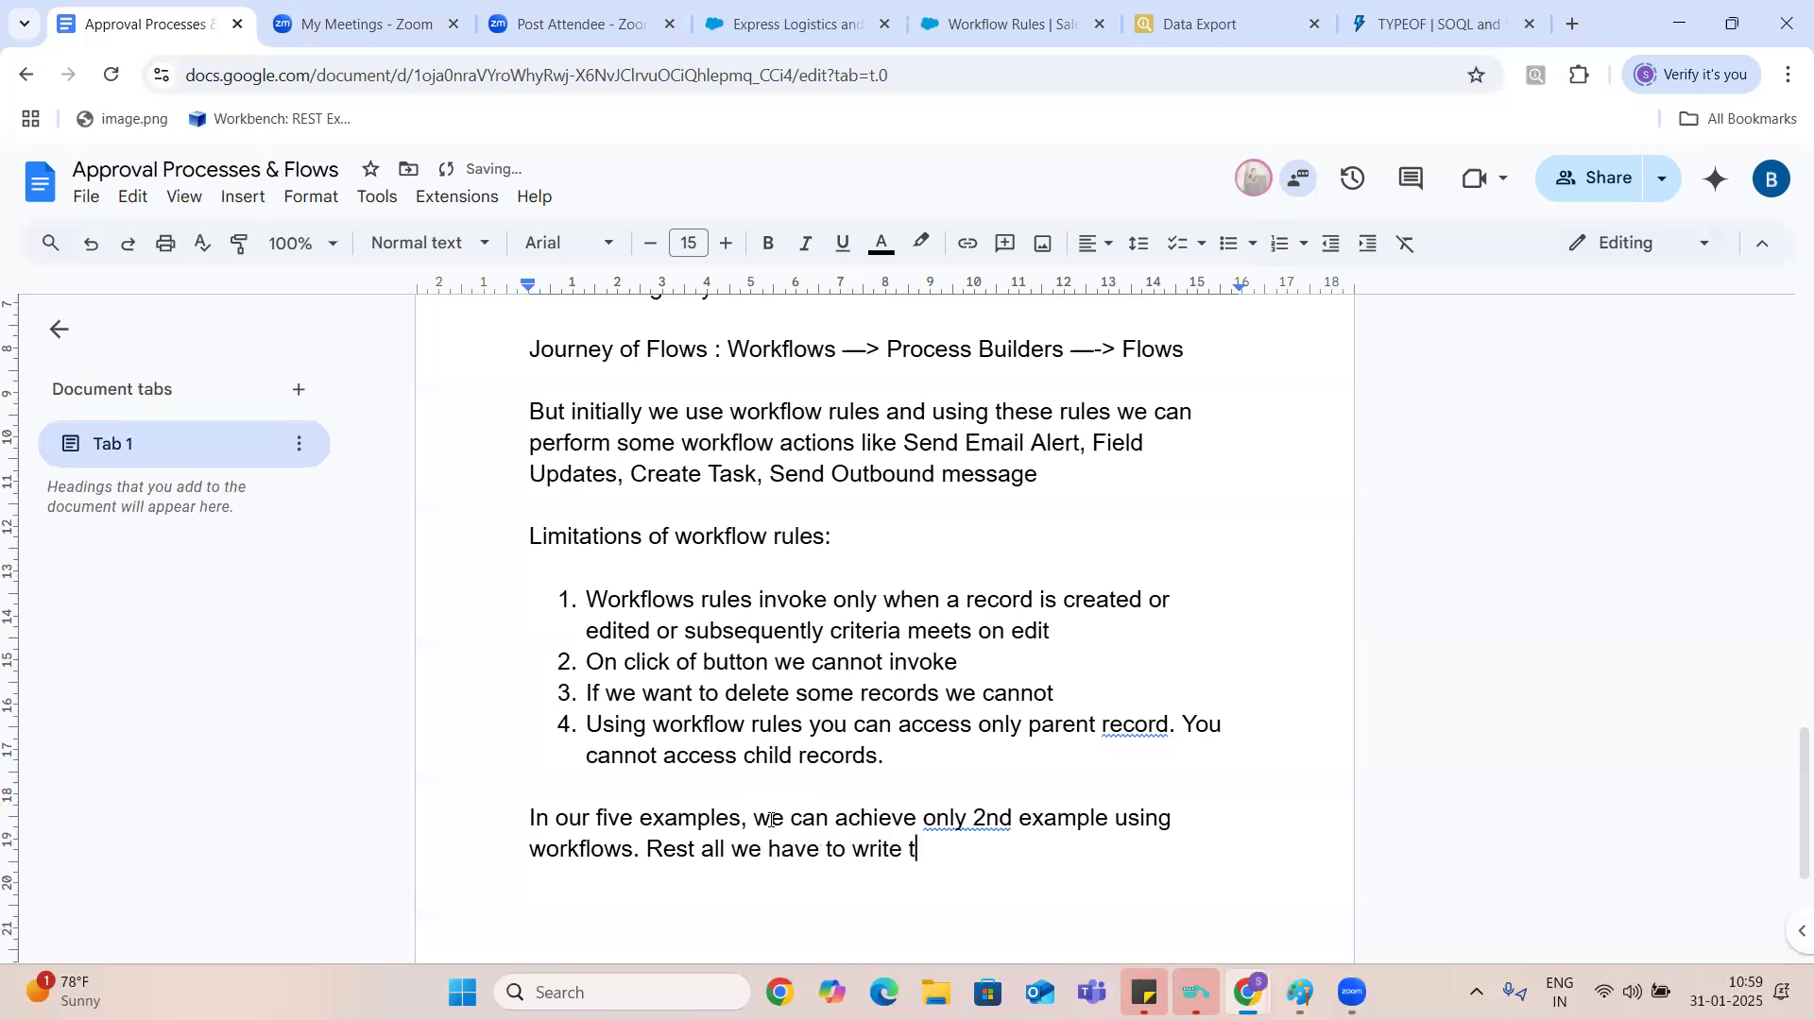
type("he code.")
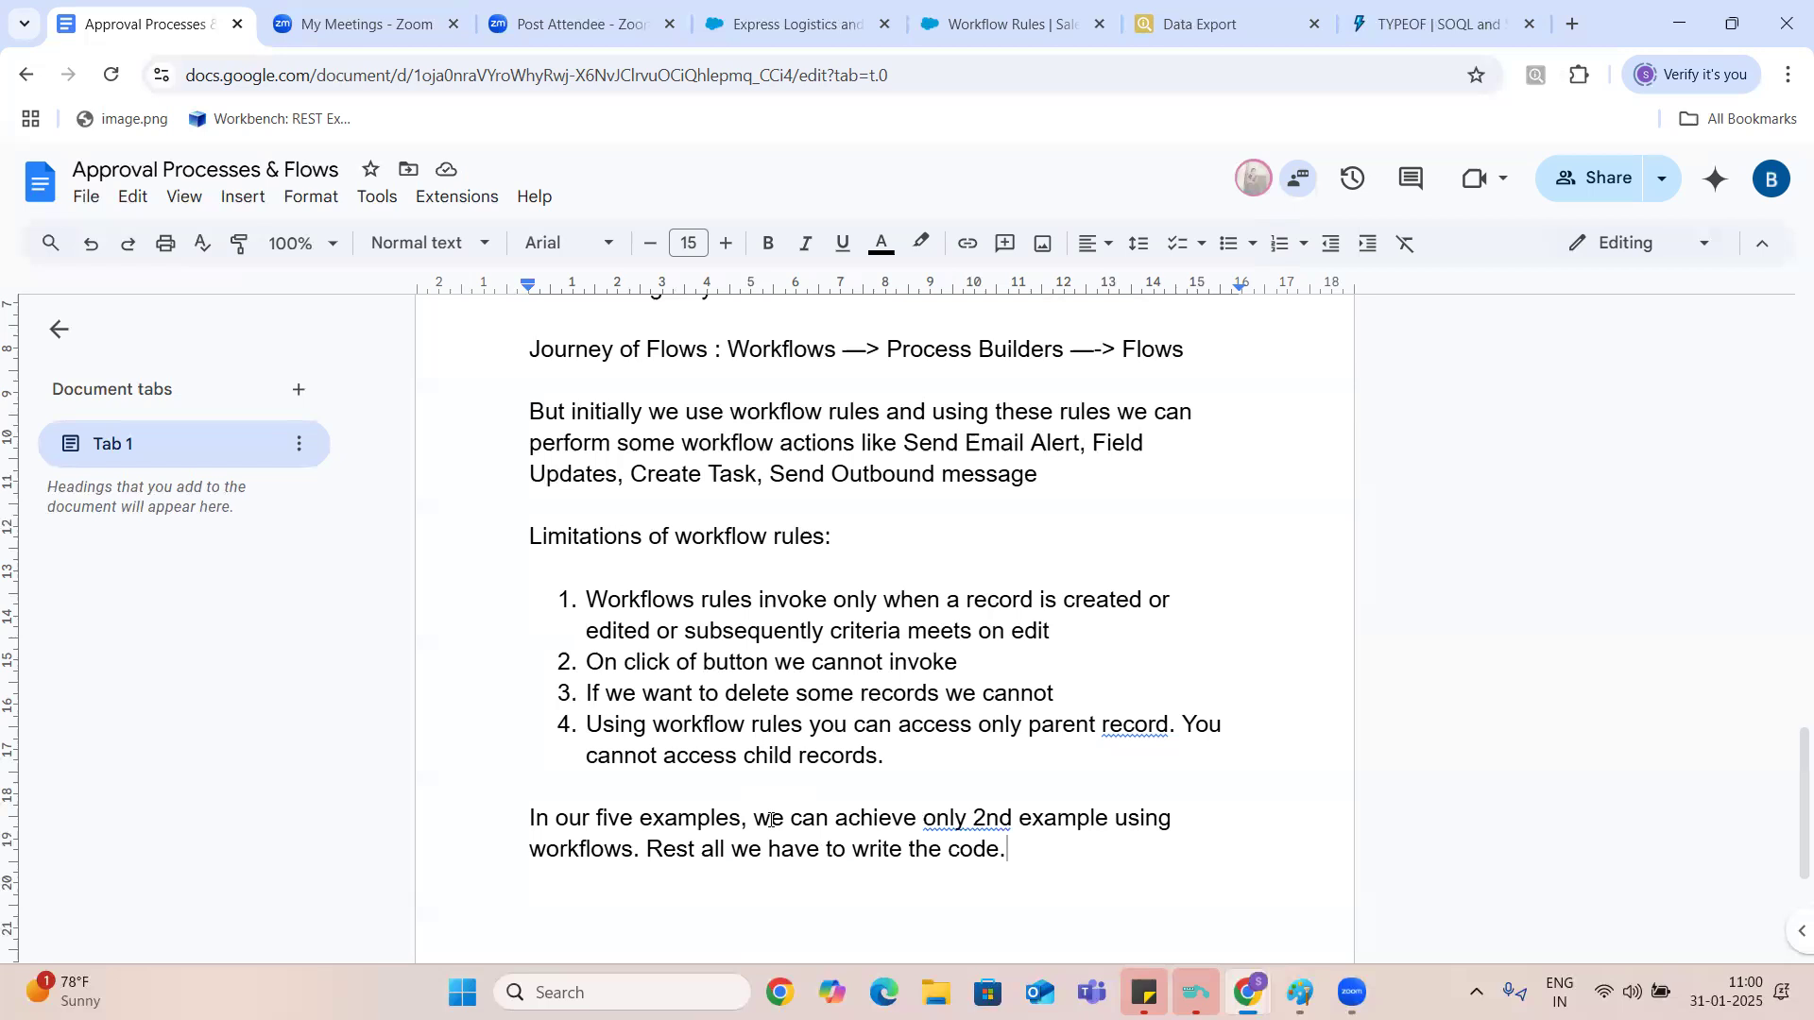
- Start a new paragraph below the five-examples note with "Because of above limitations salesforce"
key("Return")
type("Because of ab")
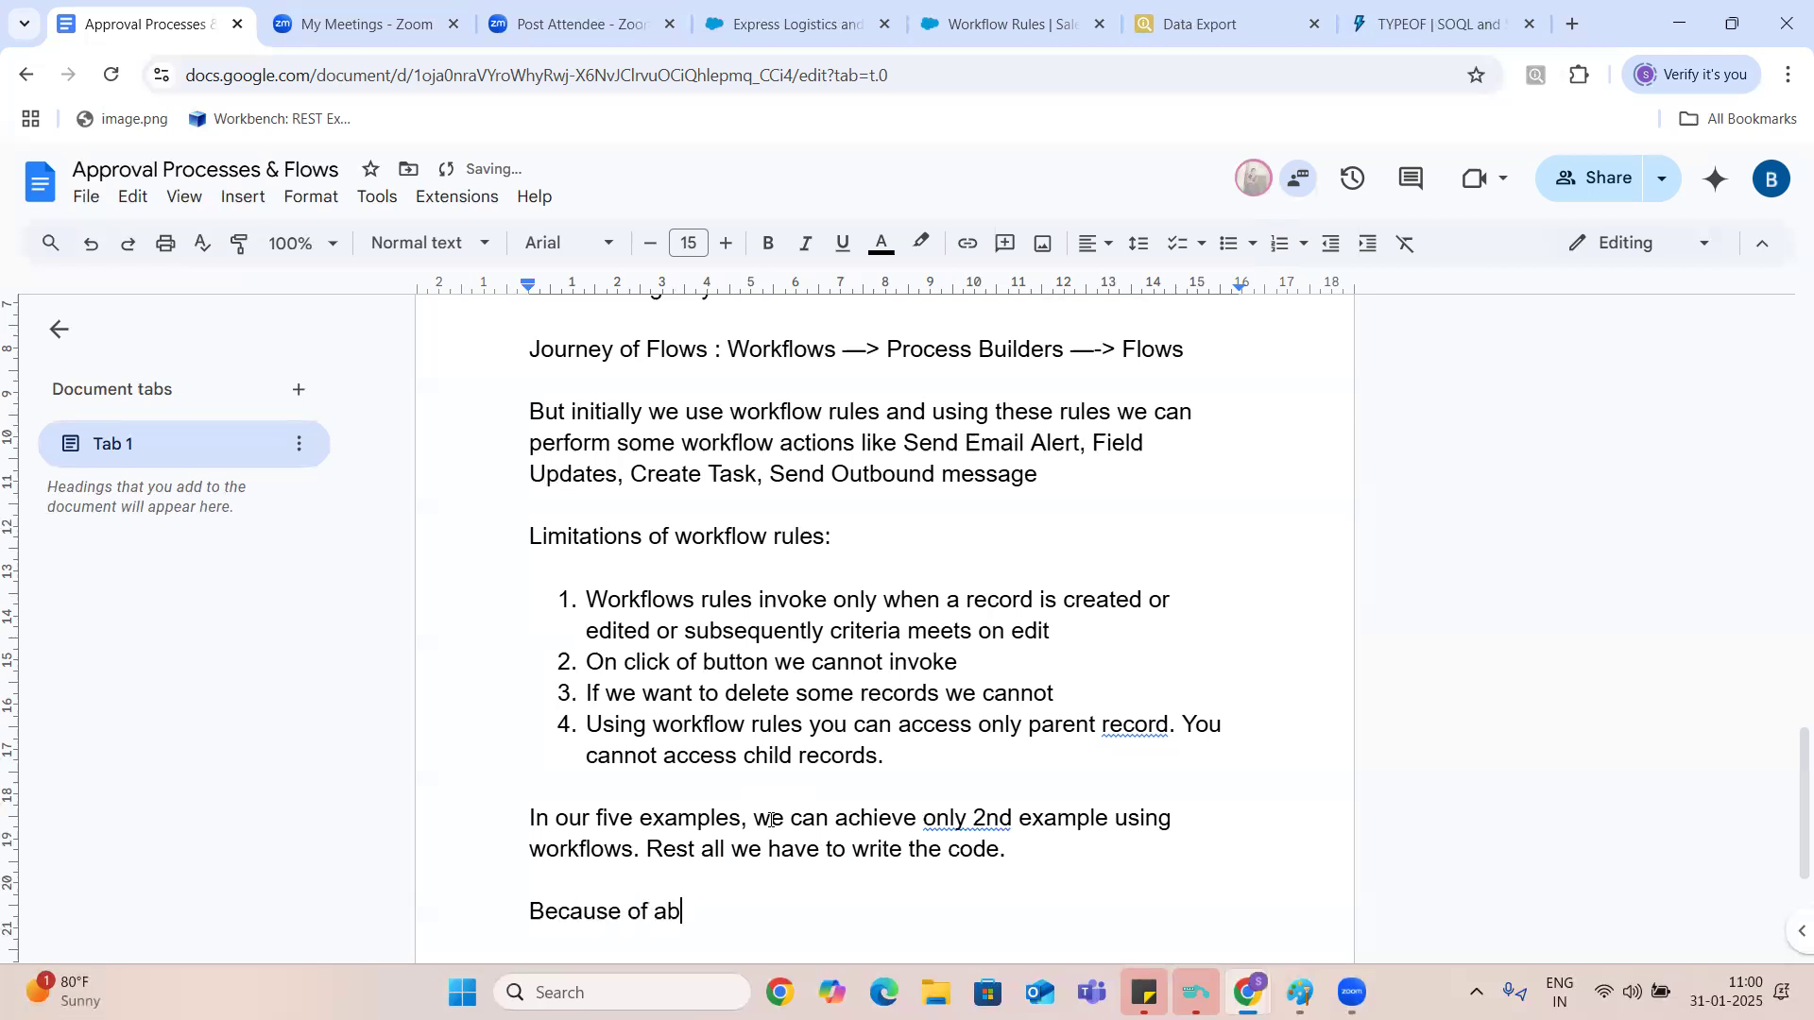
type("ove limitations salesfor")
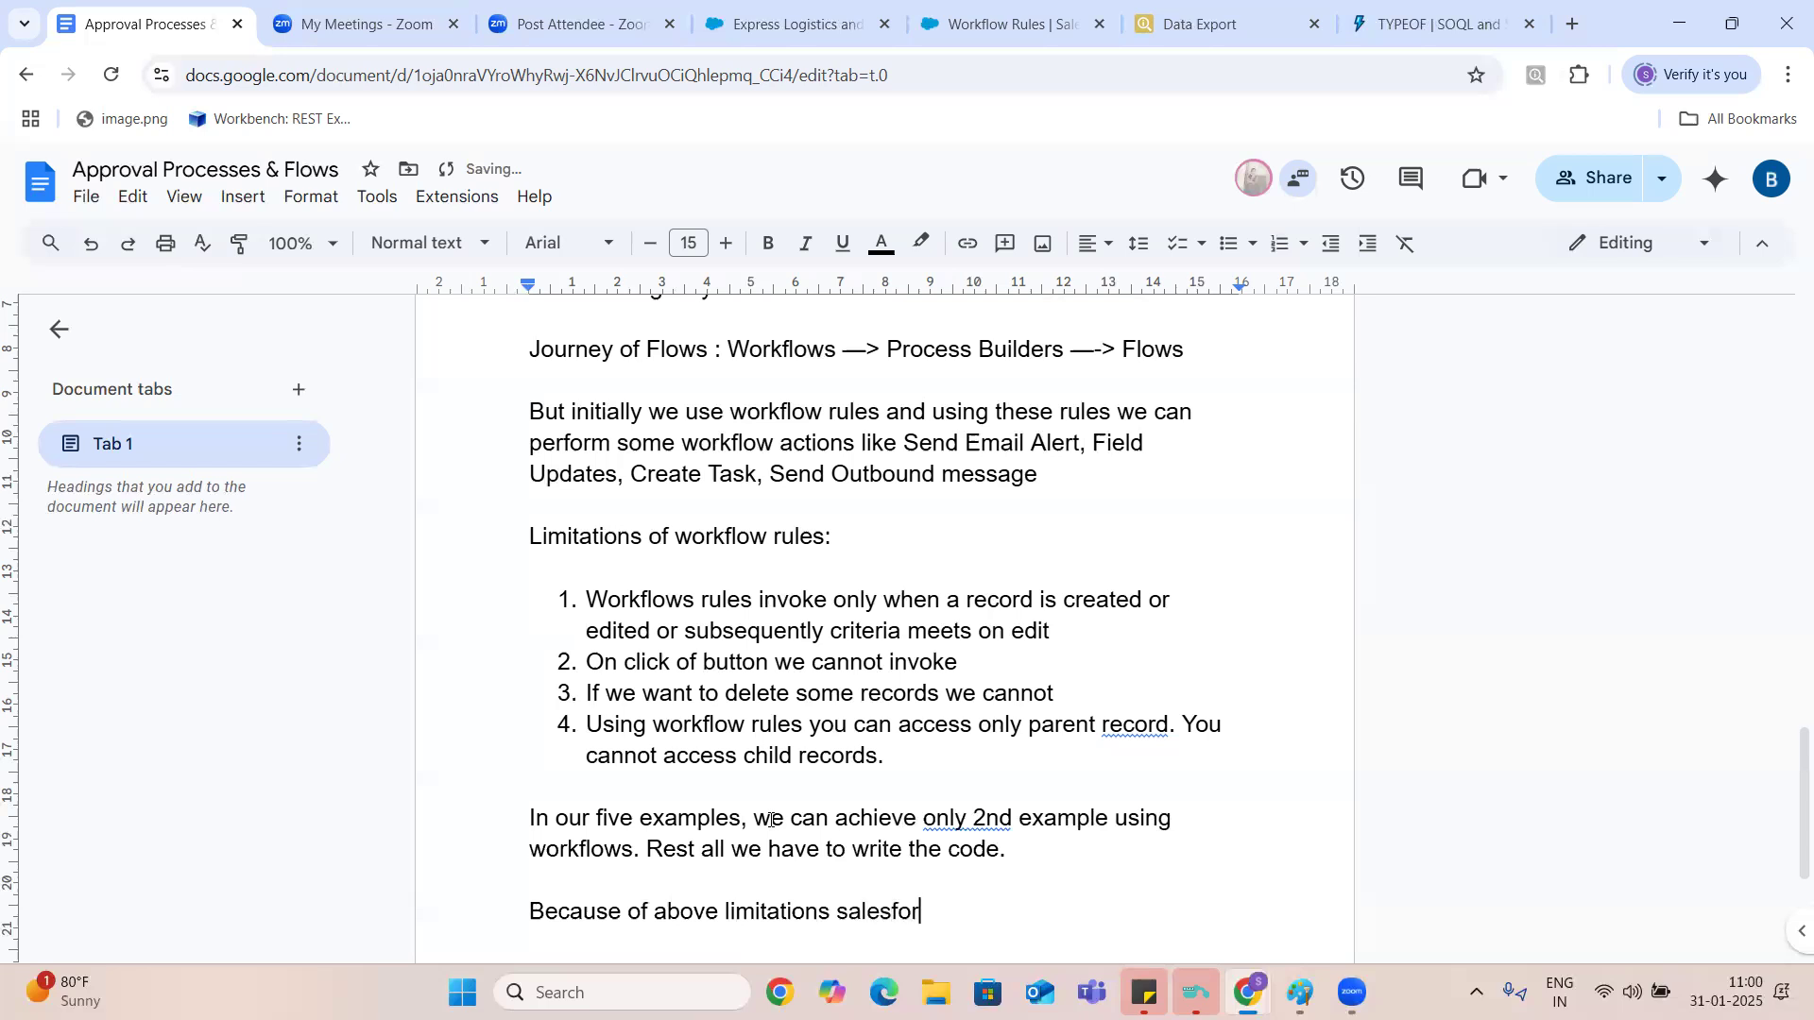
type("ce came up with pro")
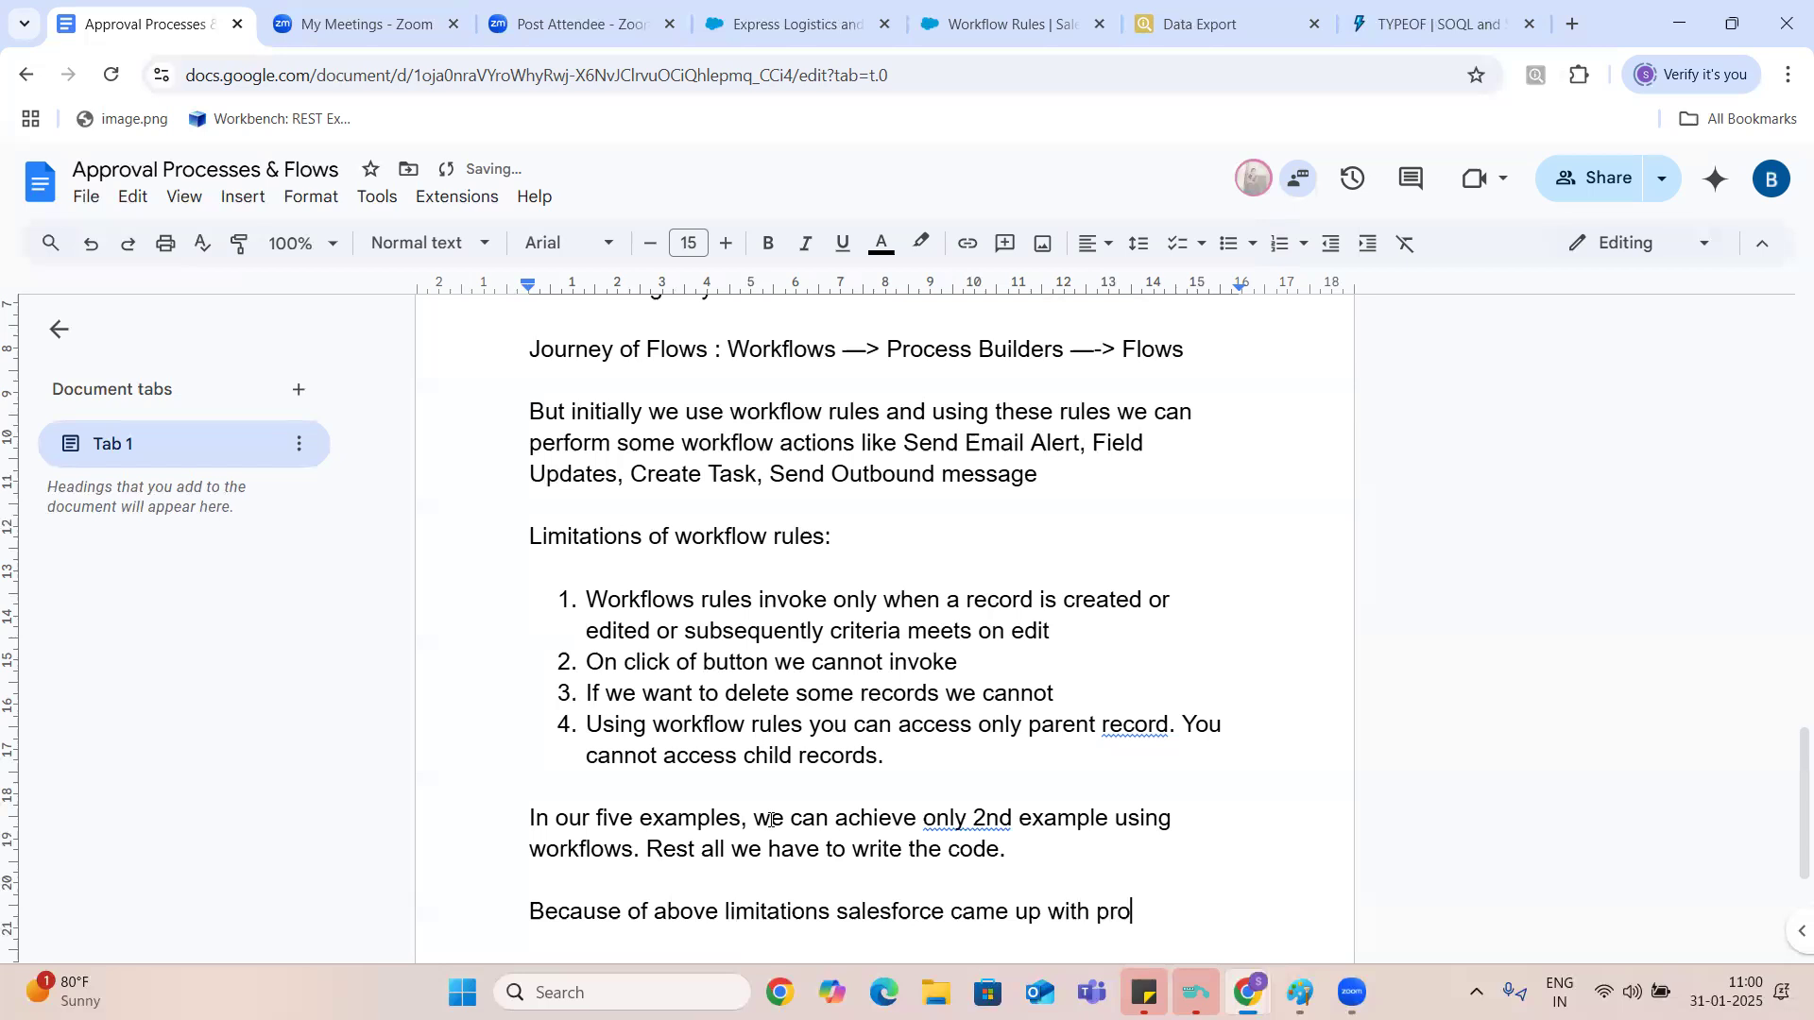
type("cess builders concerp")
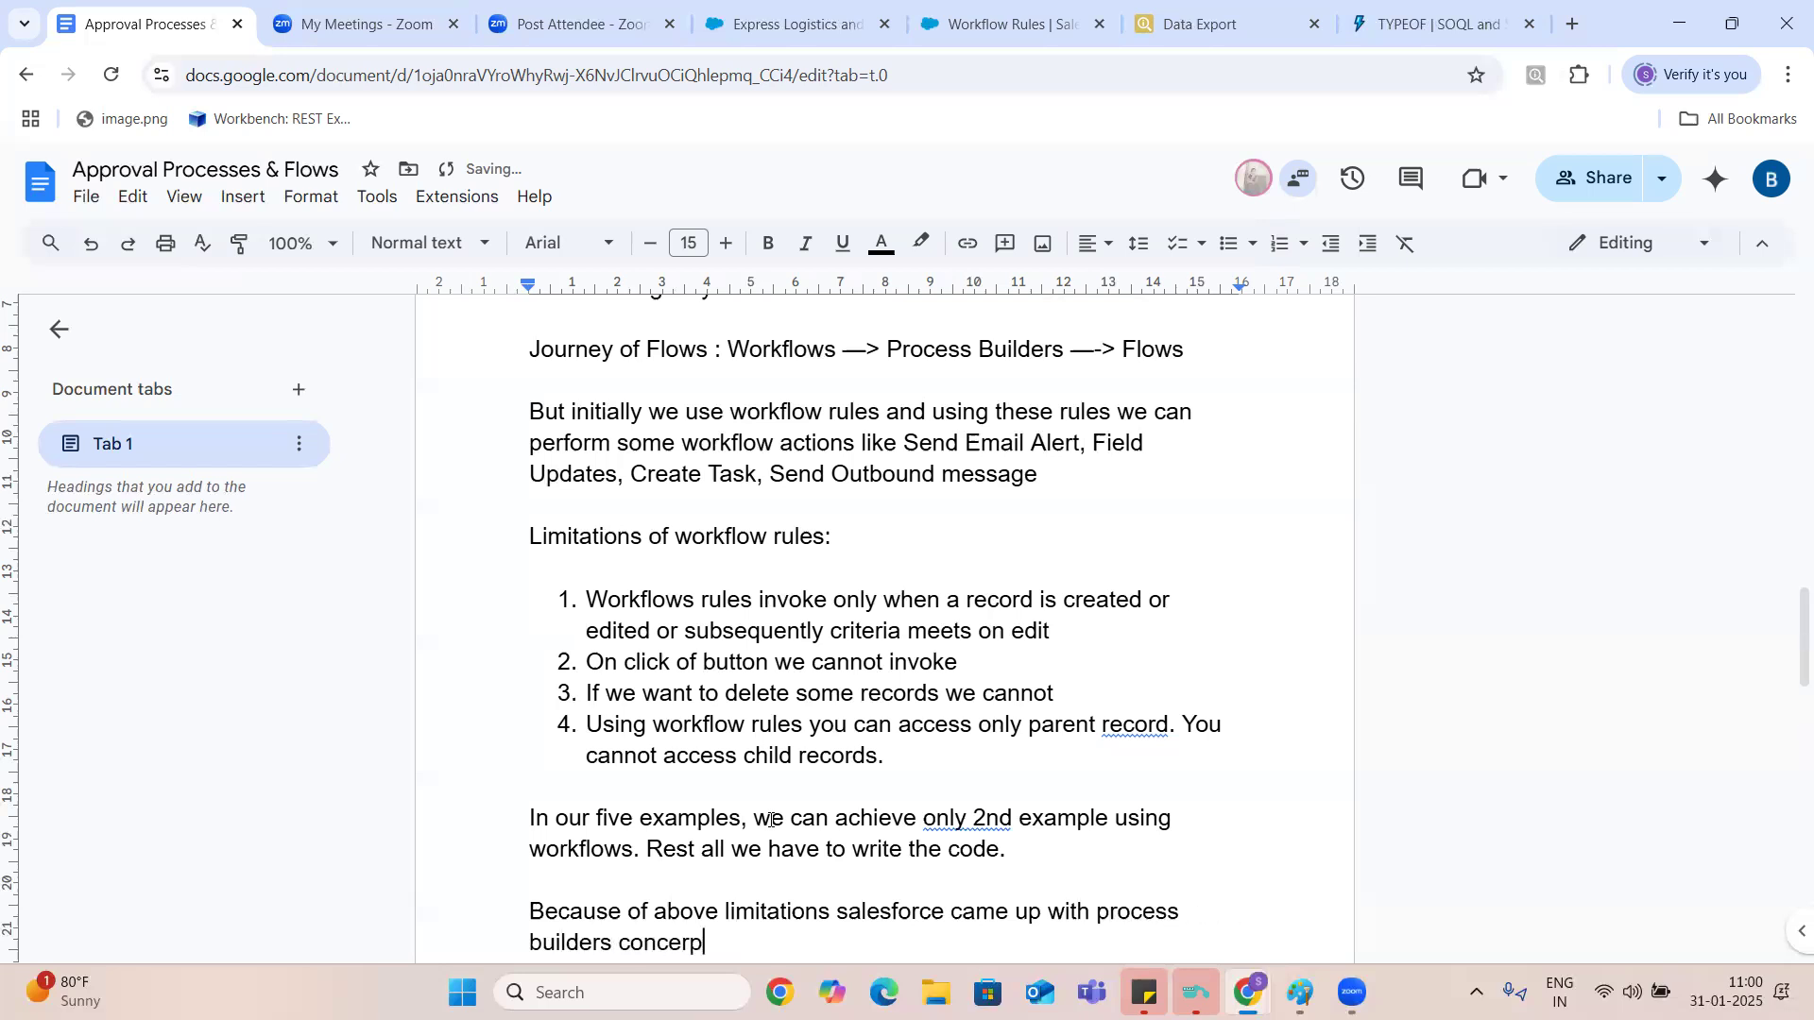
- Complete the new paragraph with "came up with process builders concept" and start a new line below it
key("BackSpace")
type("pt")
key("Return")
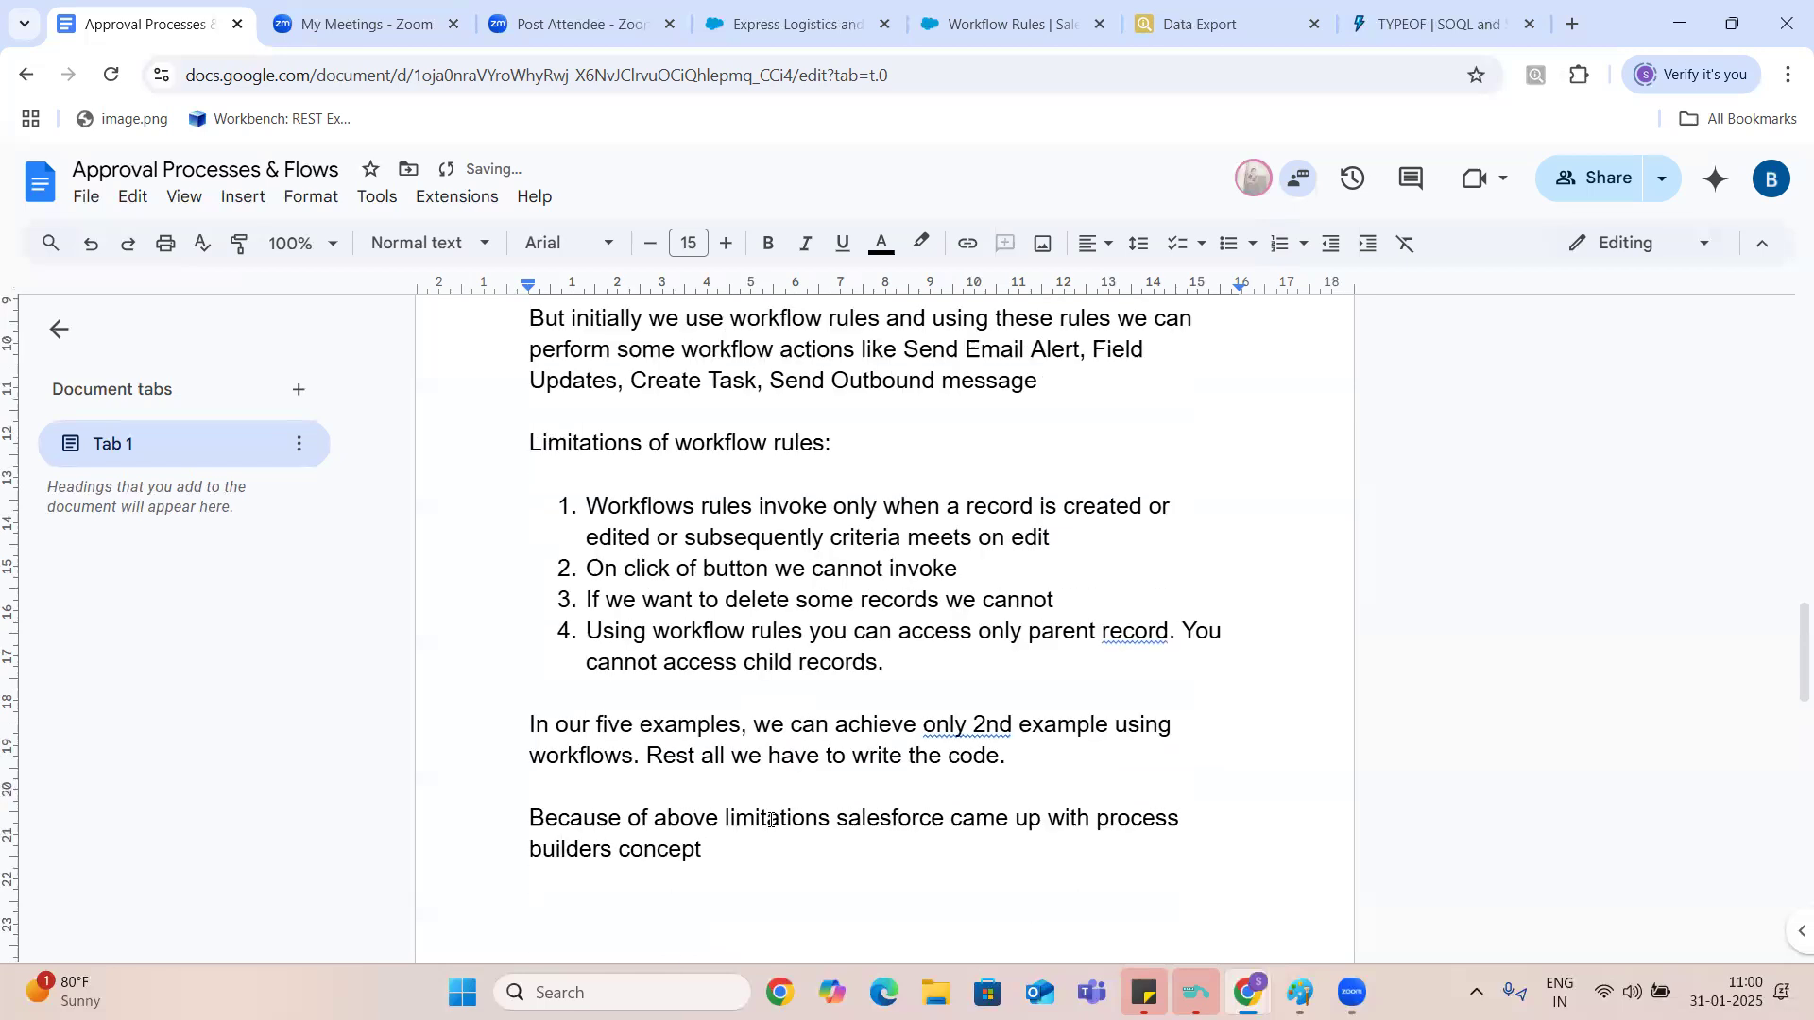
- Switch to Salesforce Setup, open Process Builder and start a new process, continuing in Process Builder rather than Flow Builder
left_click(816, 26)
left_click(964, 20)
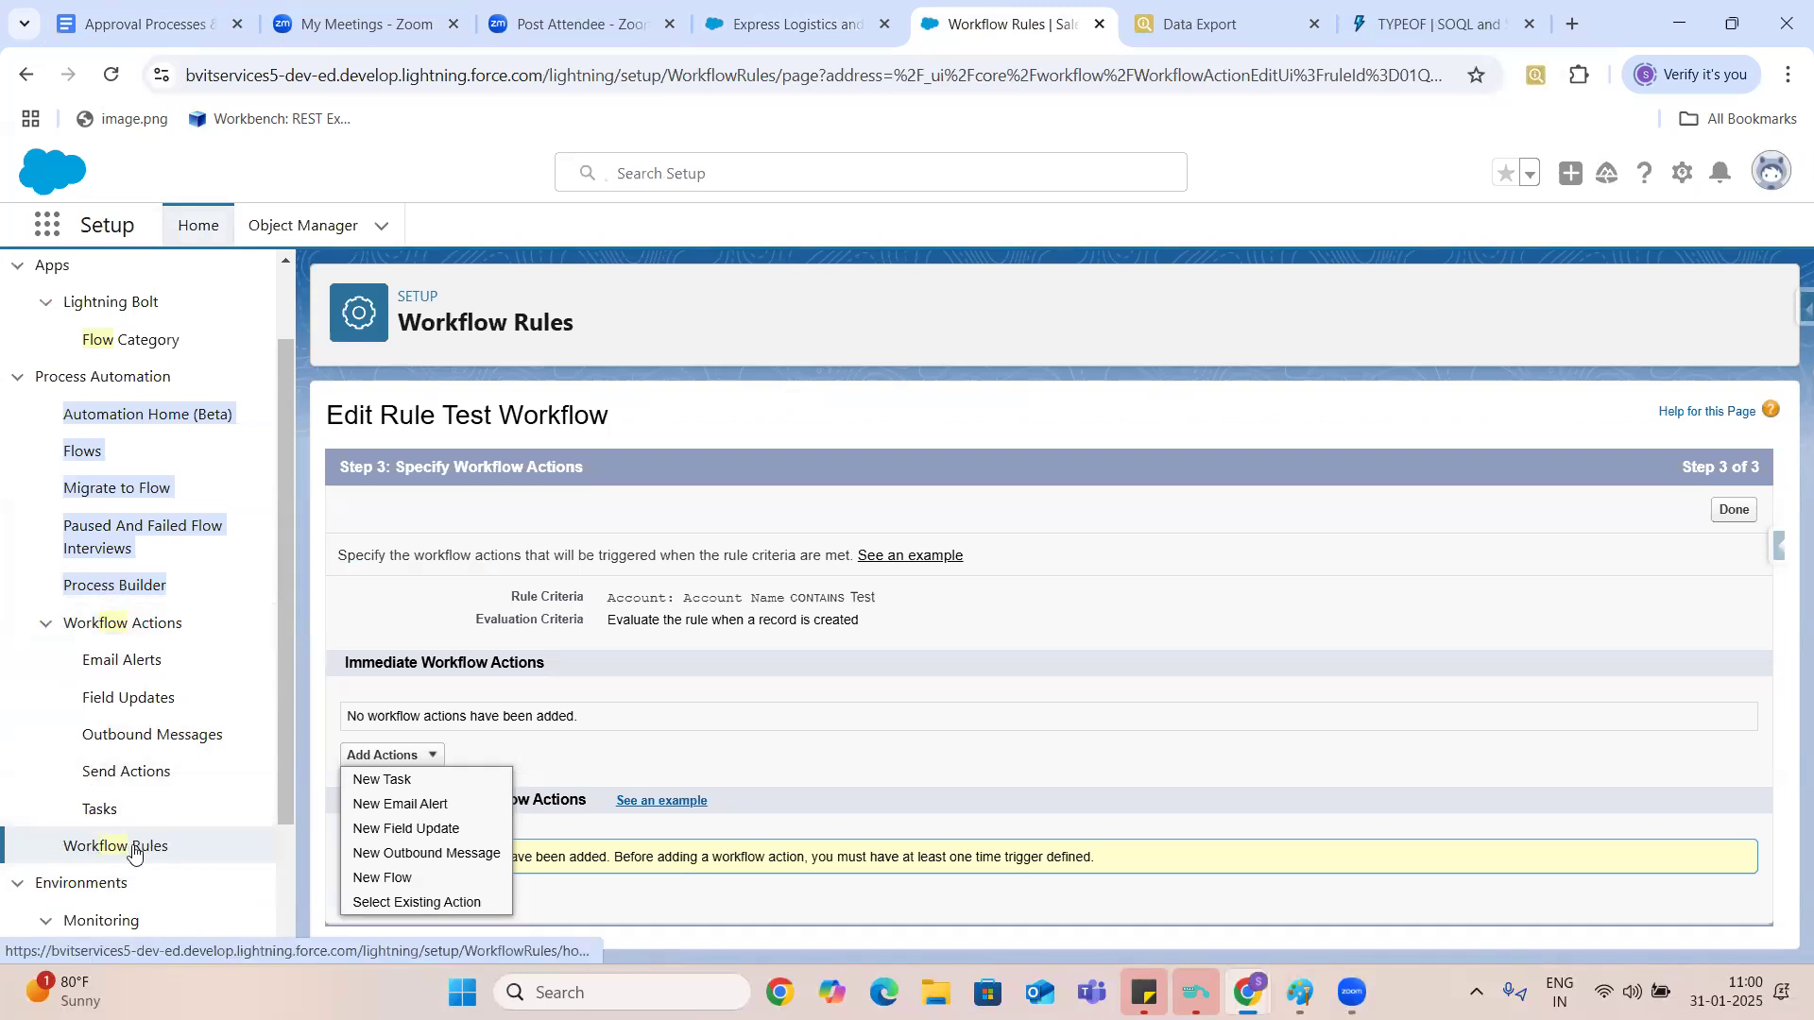
left_click(118, 587)
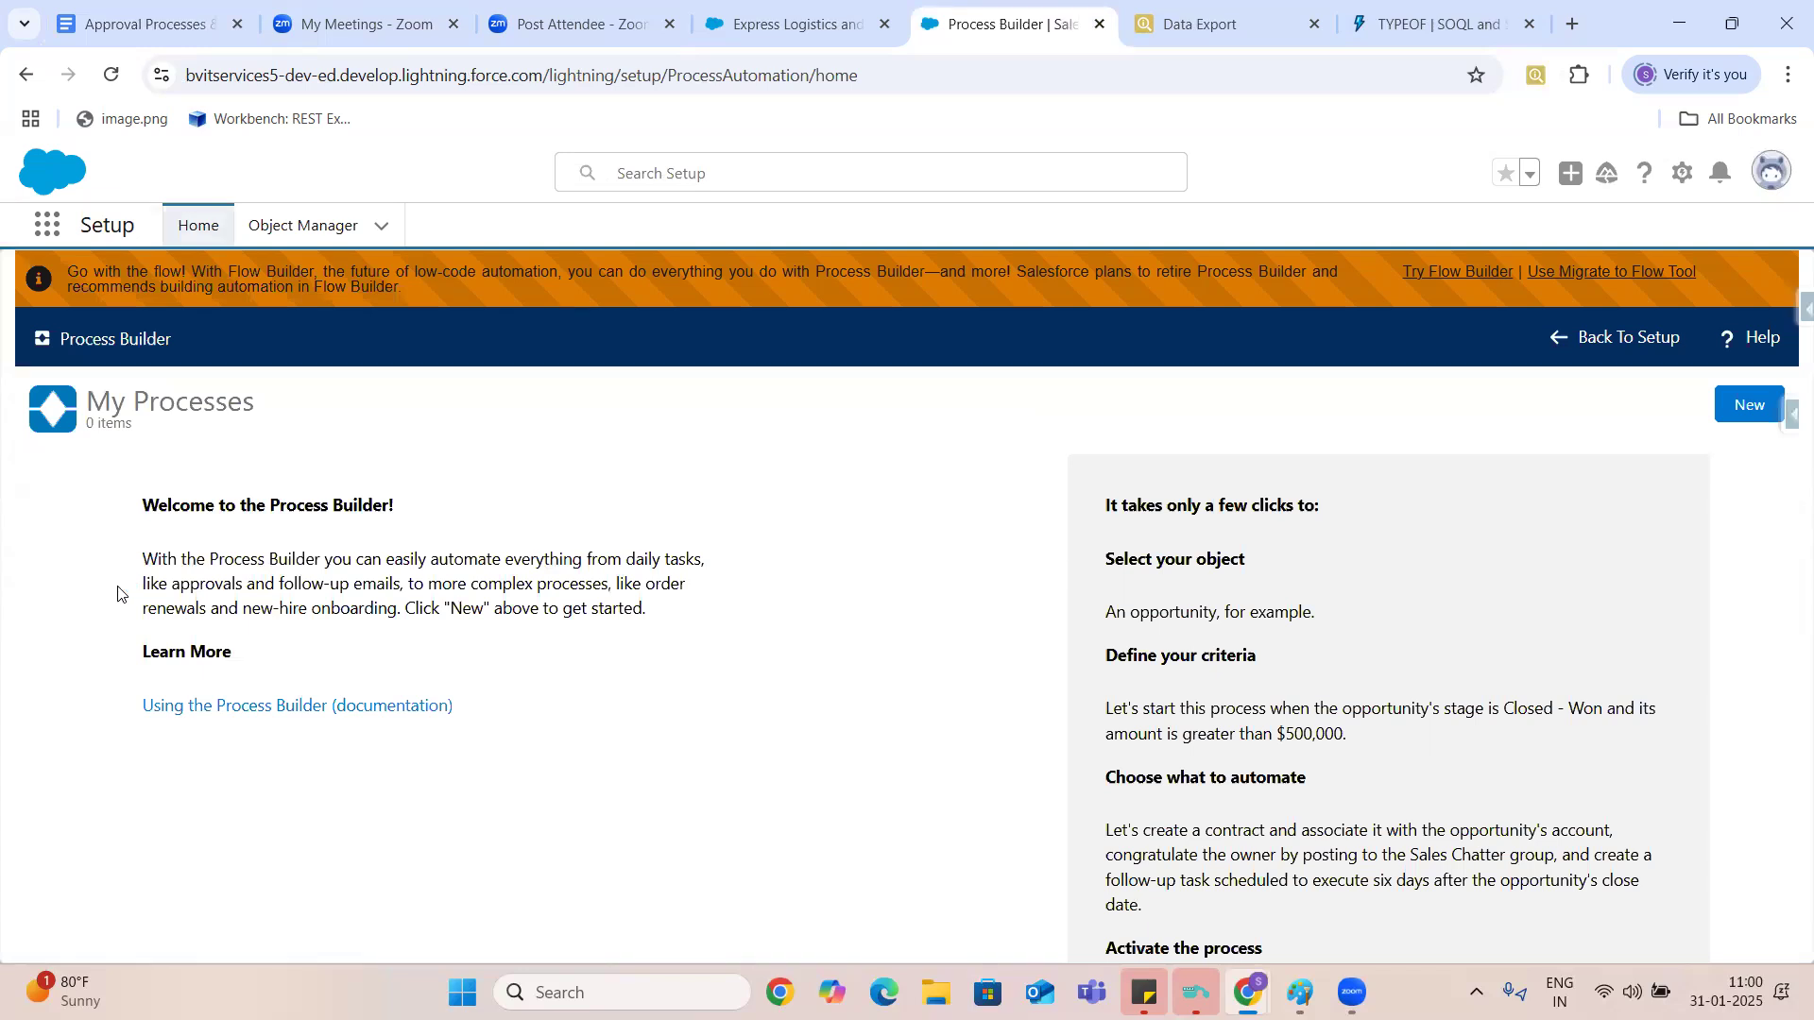
left_click(1748, 406)
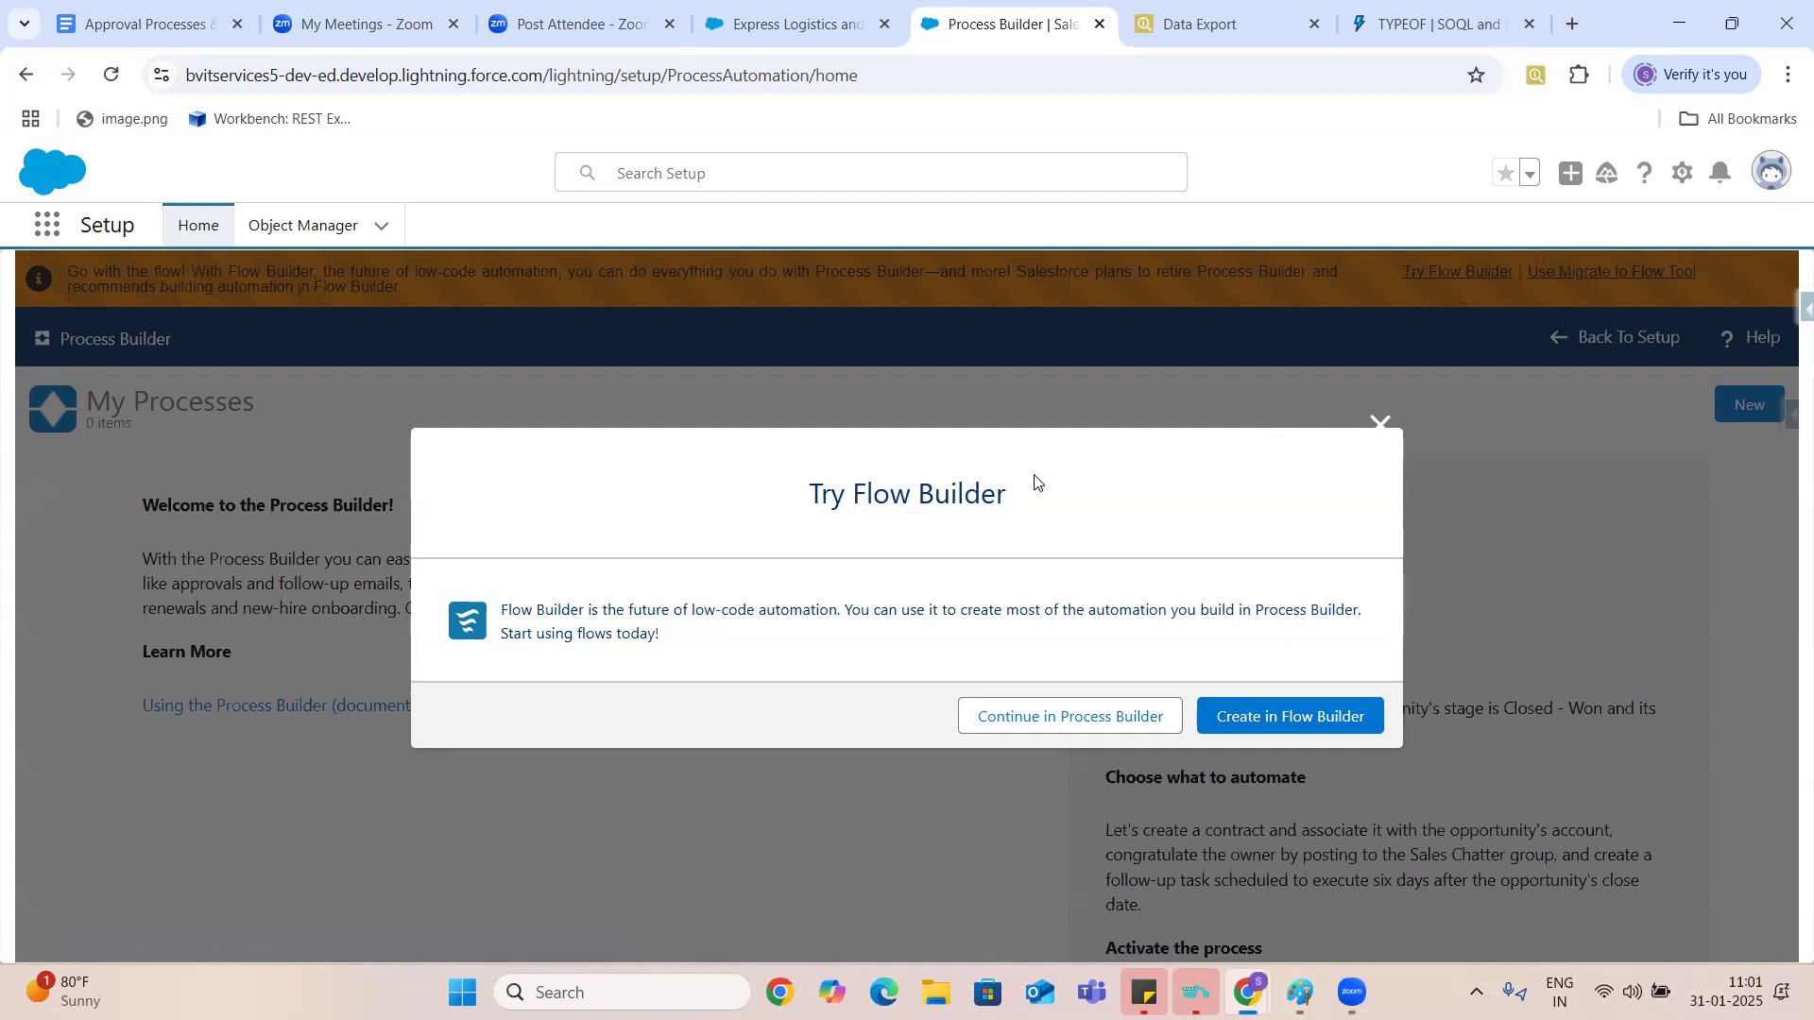
left_click(1025, 733)
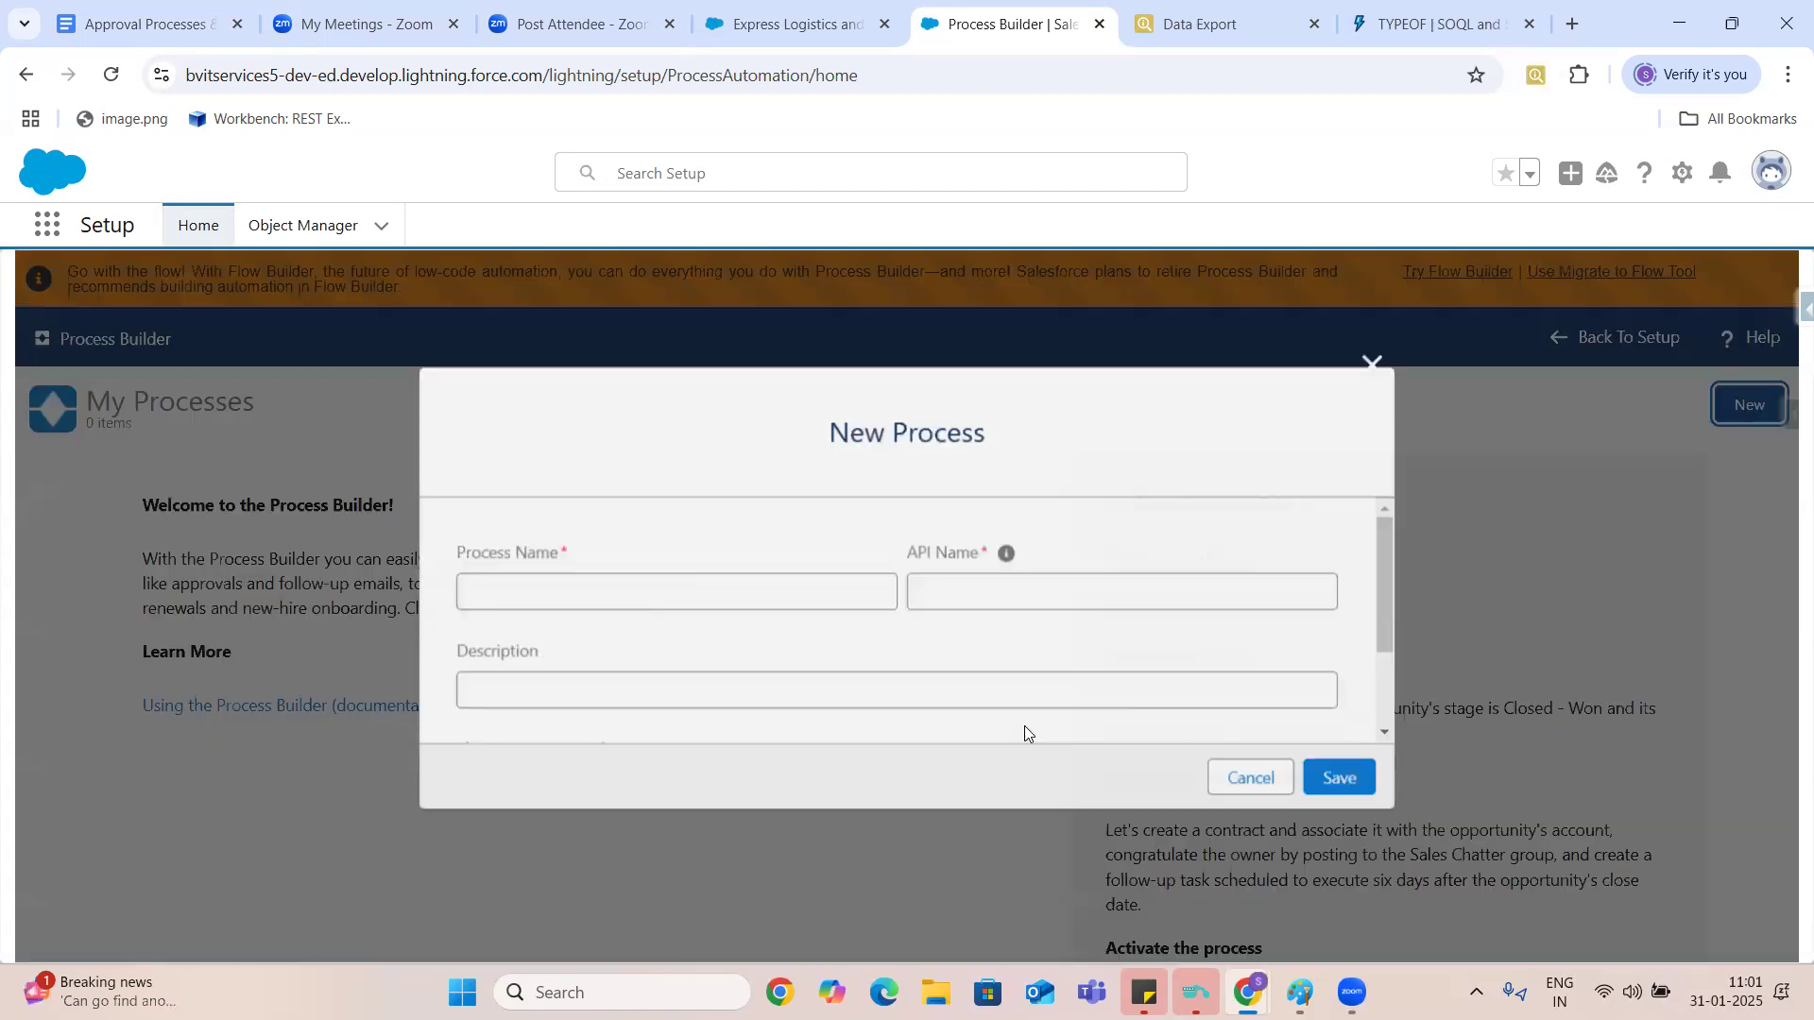
- Name the new process Test Process Builder, with Test_Process_Builder as its API name
left_click(766, 594)
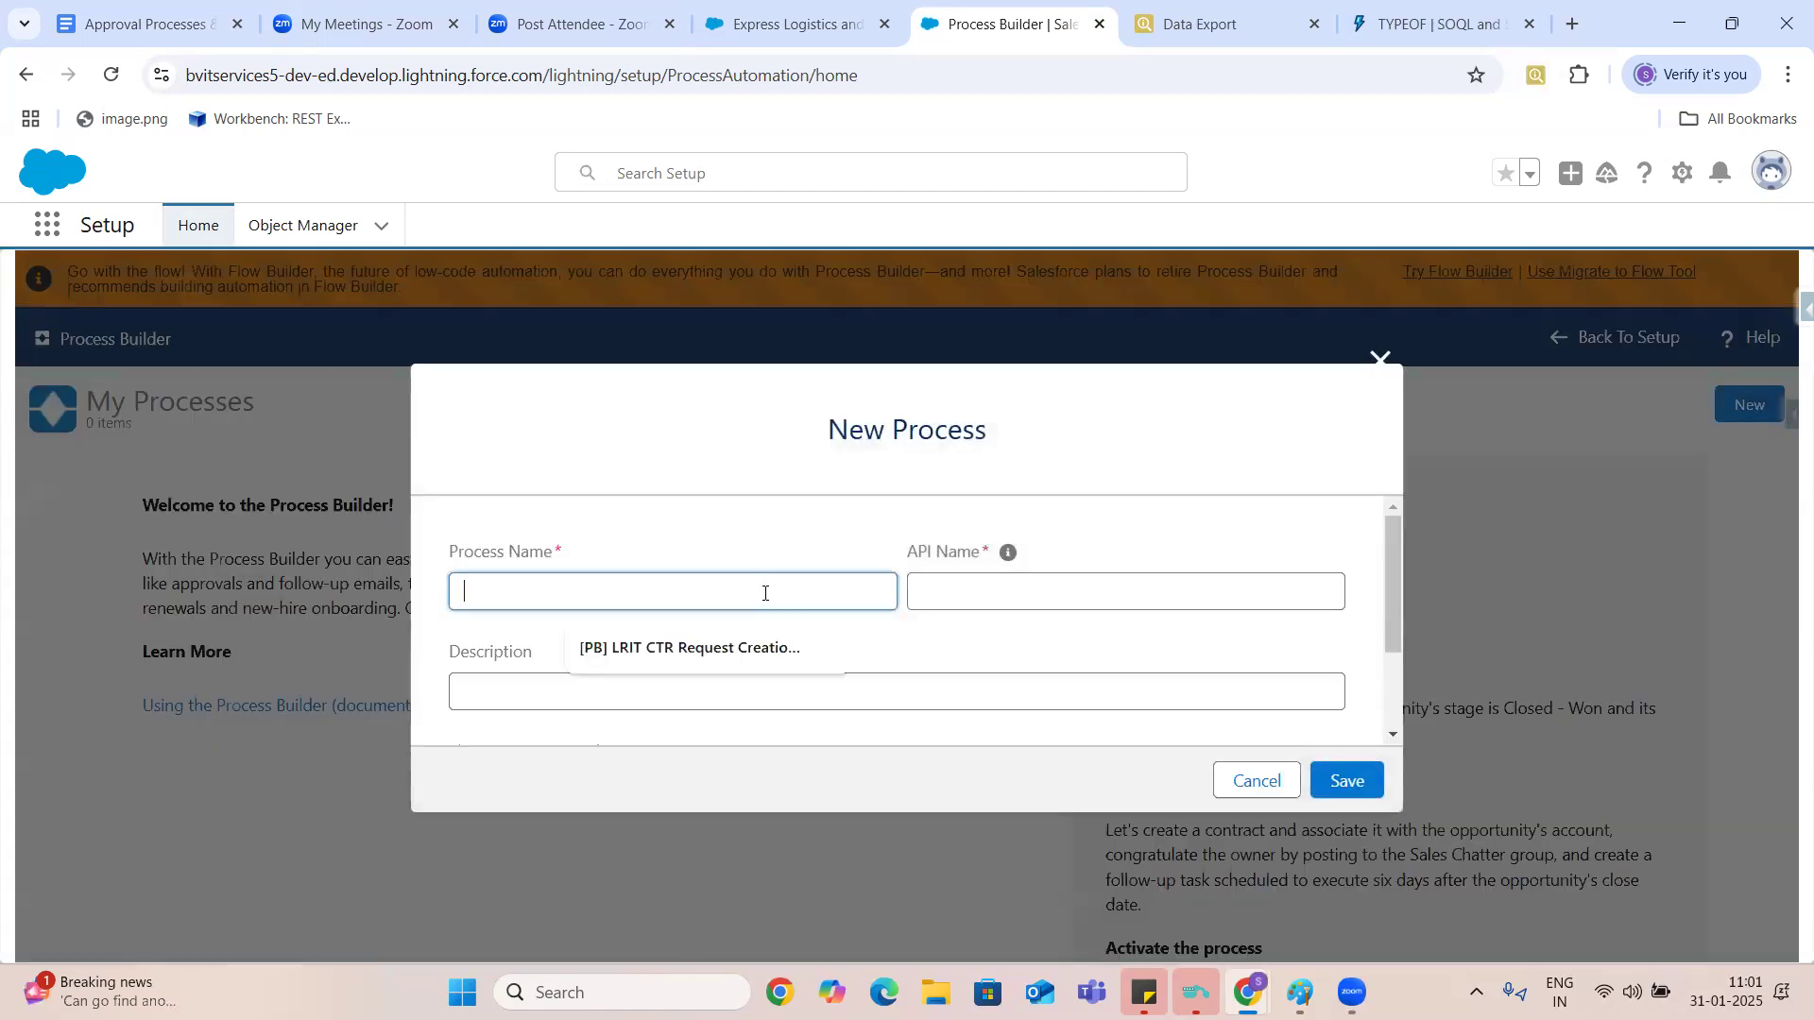
type("Test ")
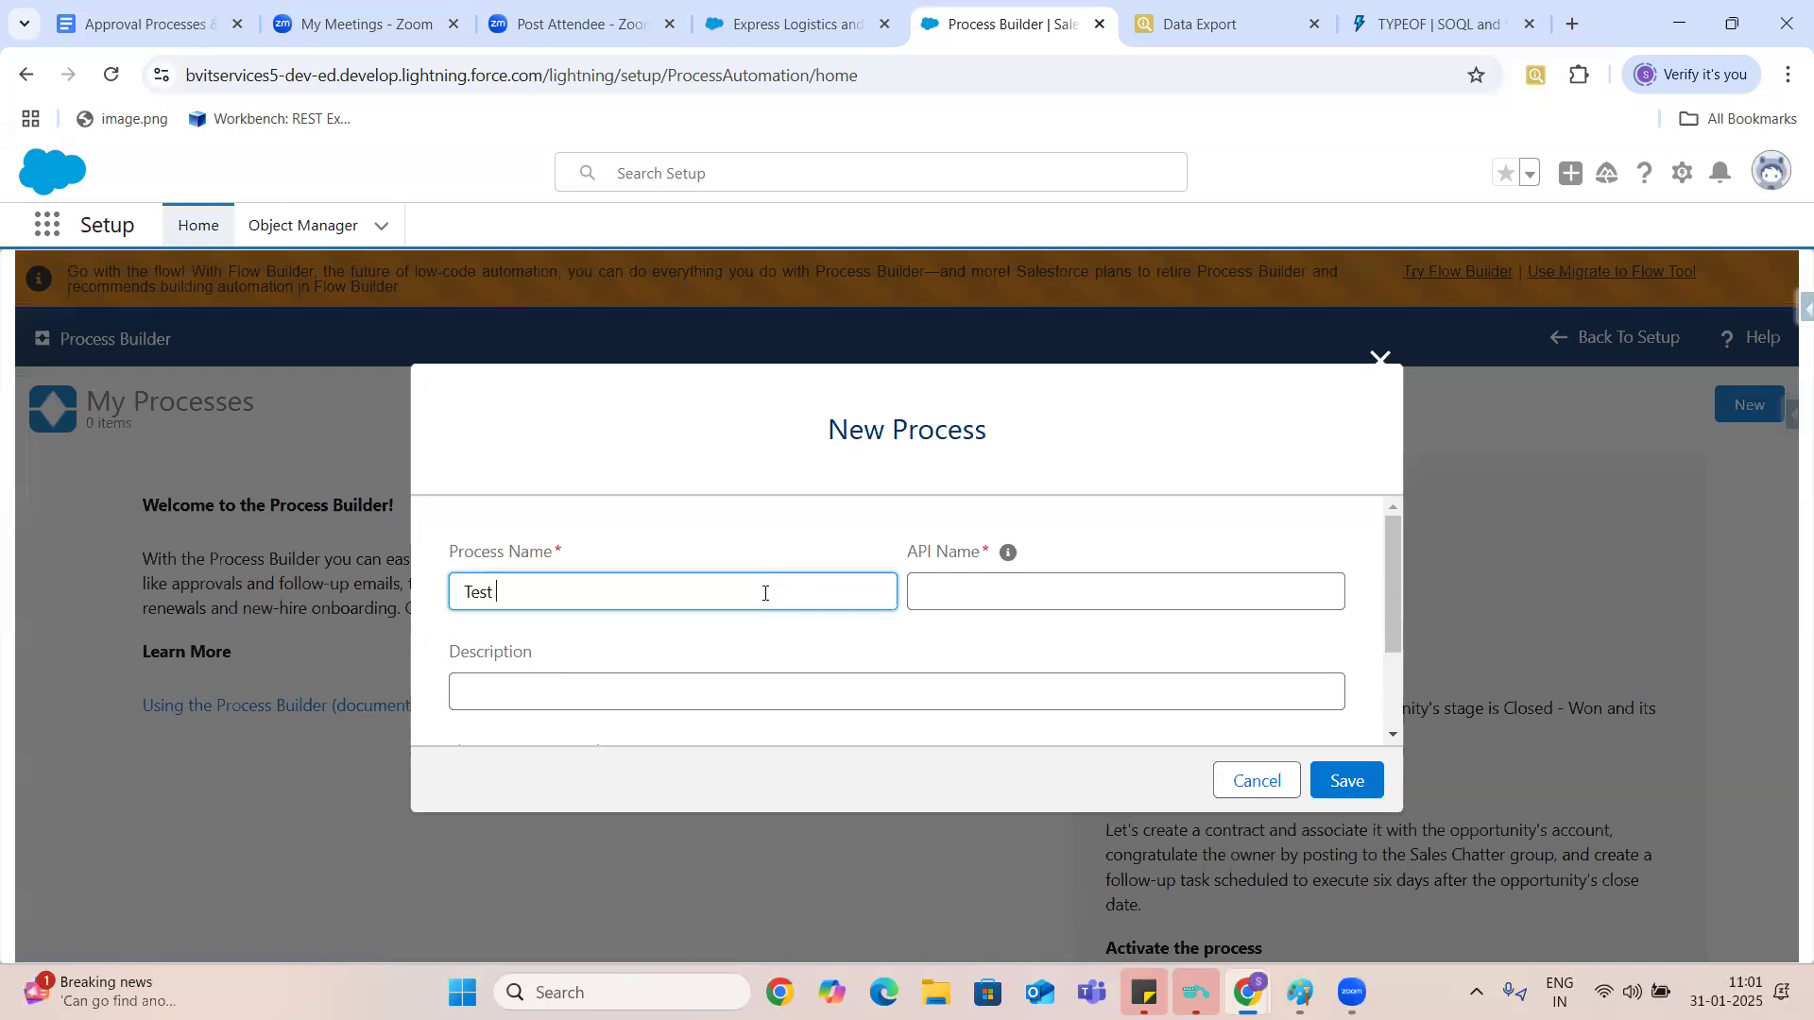
type("Proces")
key("BackSpace")
key("BackSpace")
key("BackSpace")
type("ss Builder")
left_click(1021, 594)
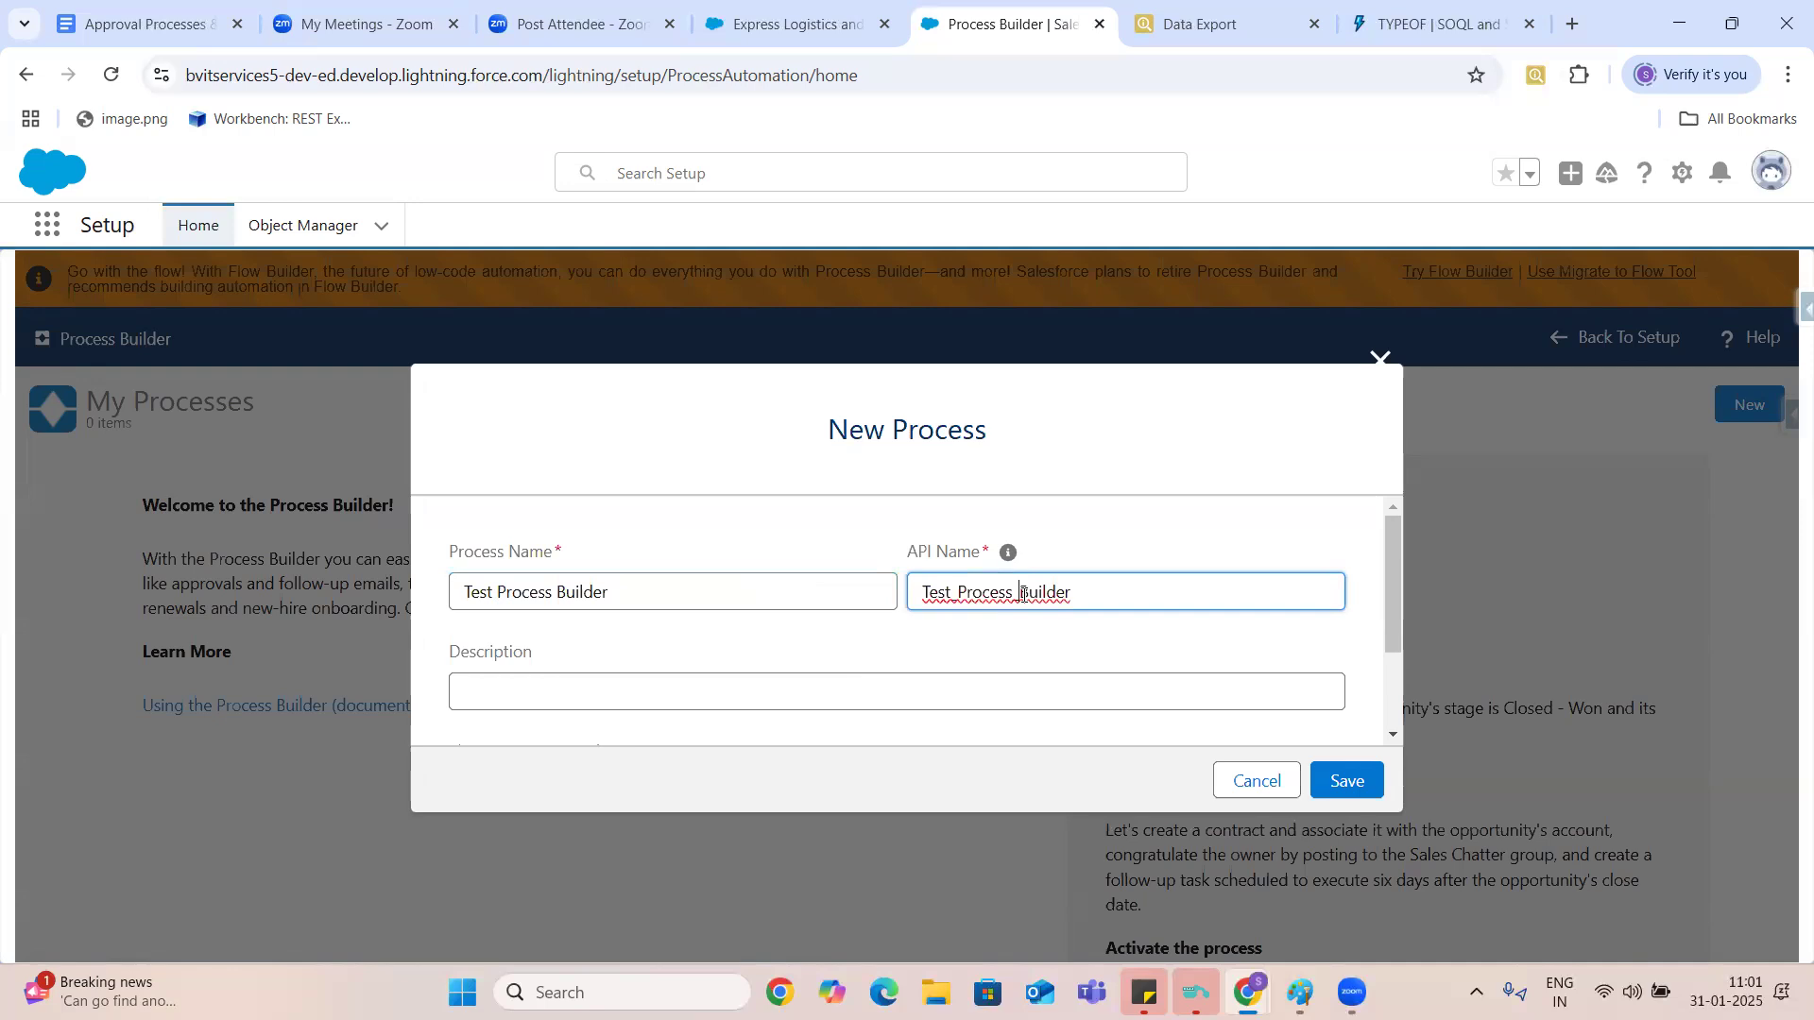
left_click(1358, 793)
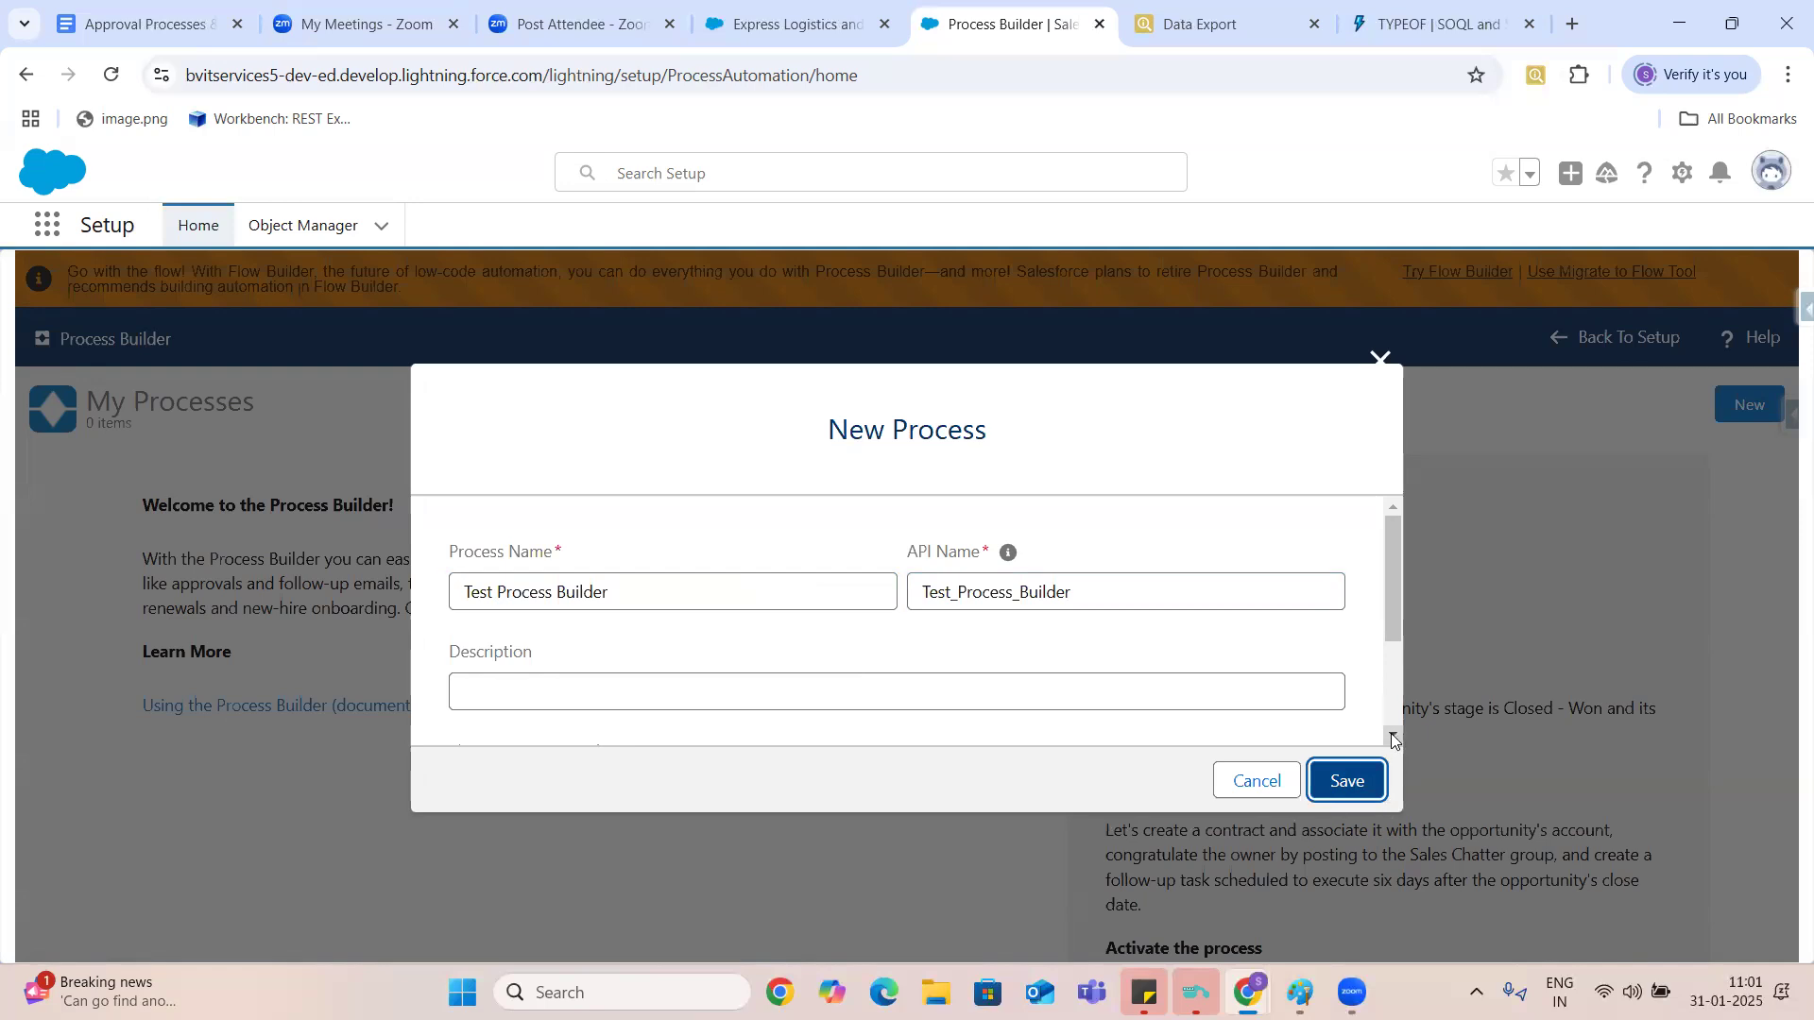
- Set the process to start when a record changes and save it
scroll(1391, 740, "down", 3)
left_click(899, 610)
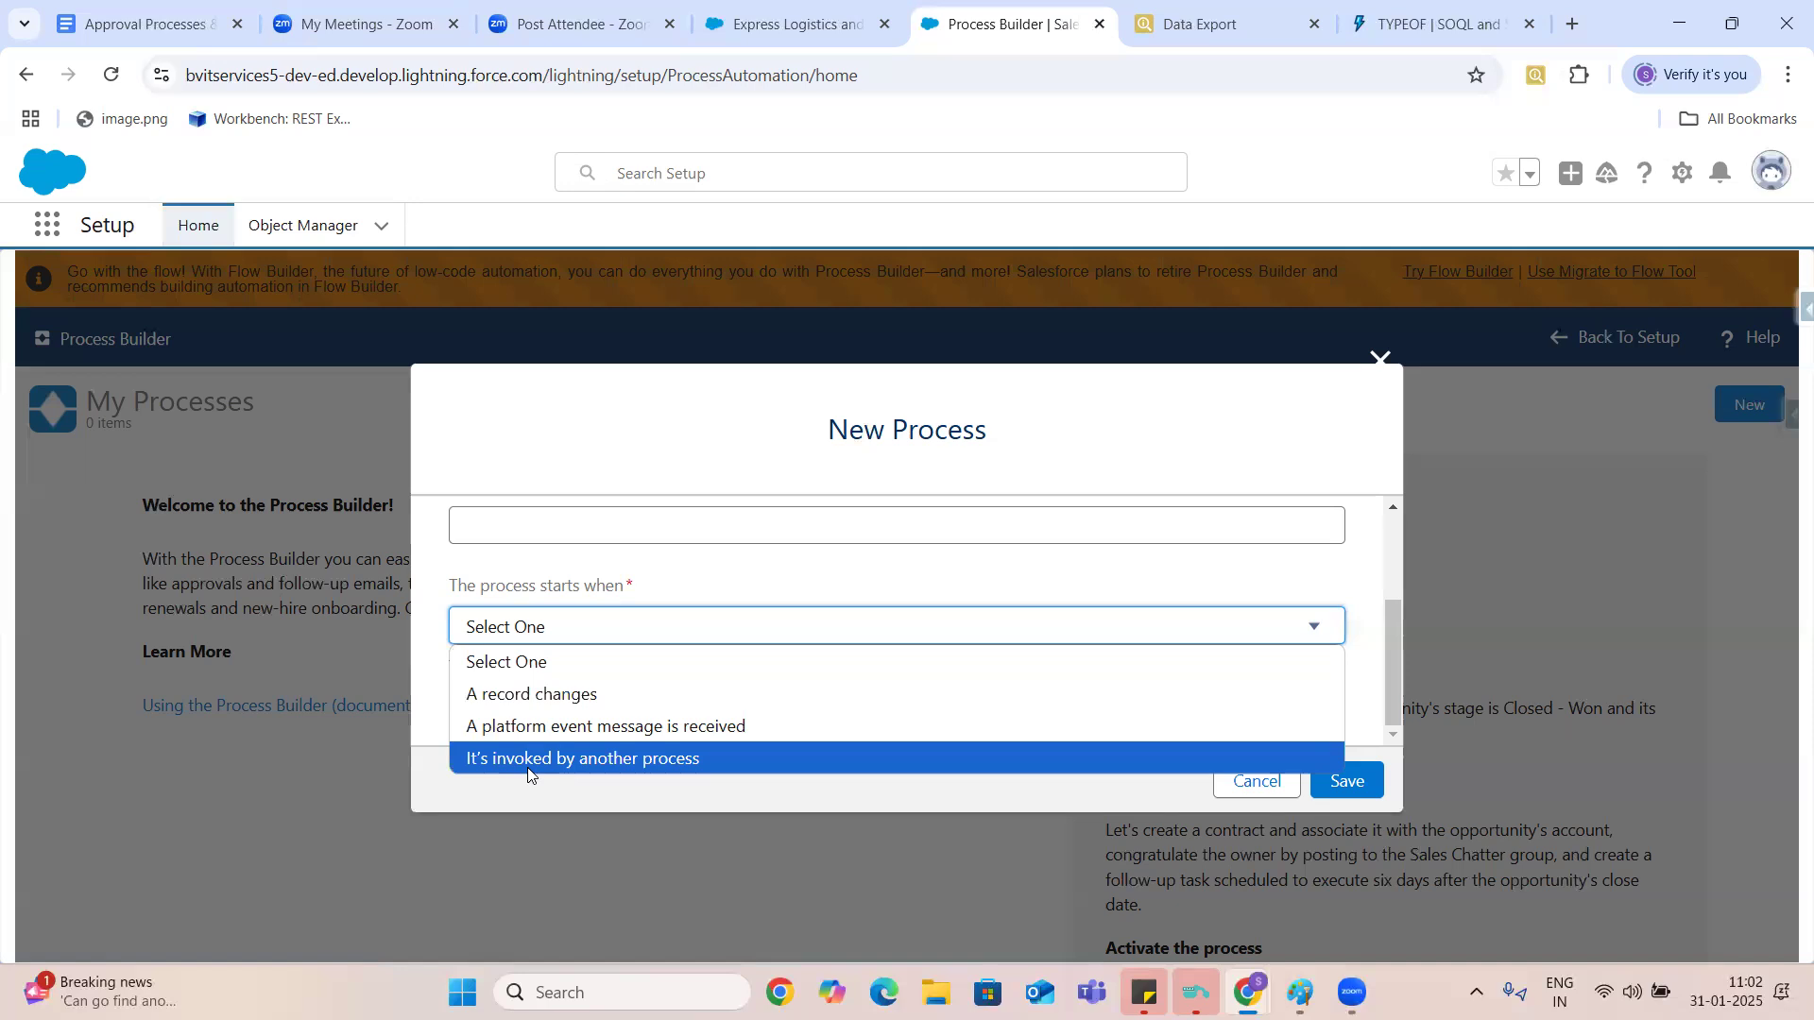
left_click(523, 695)
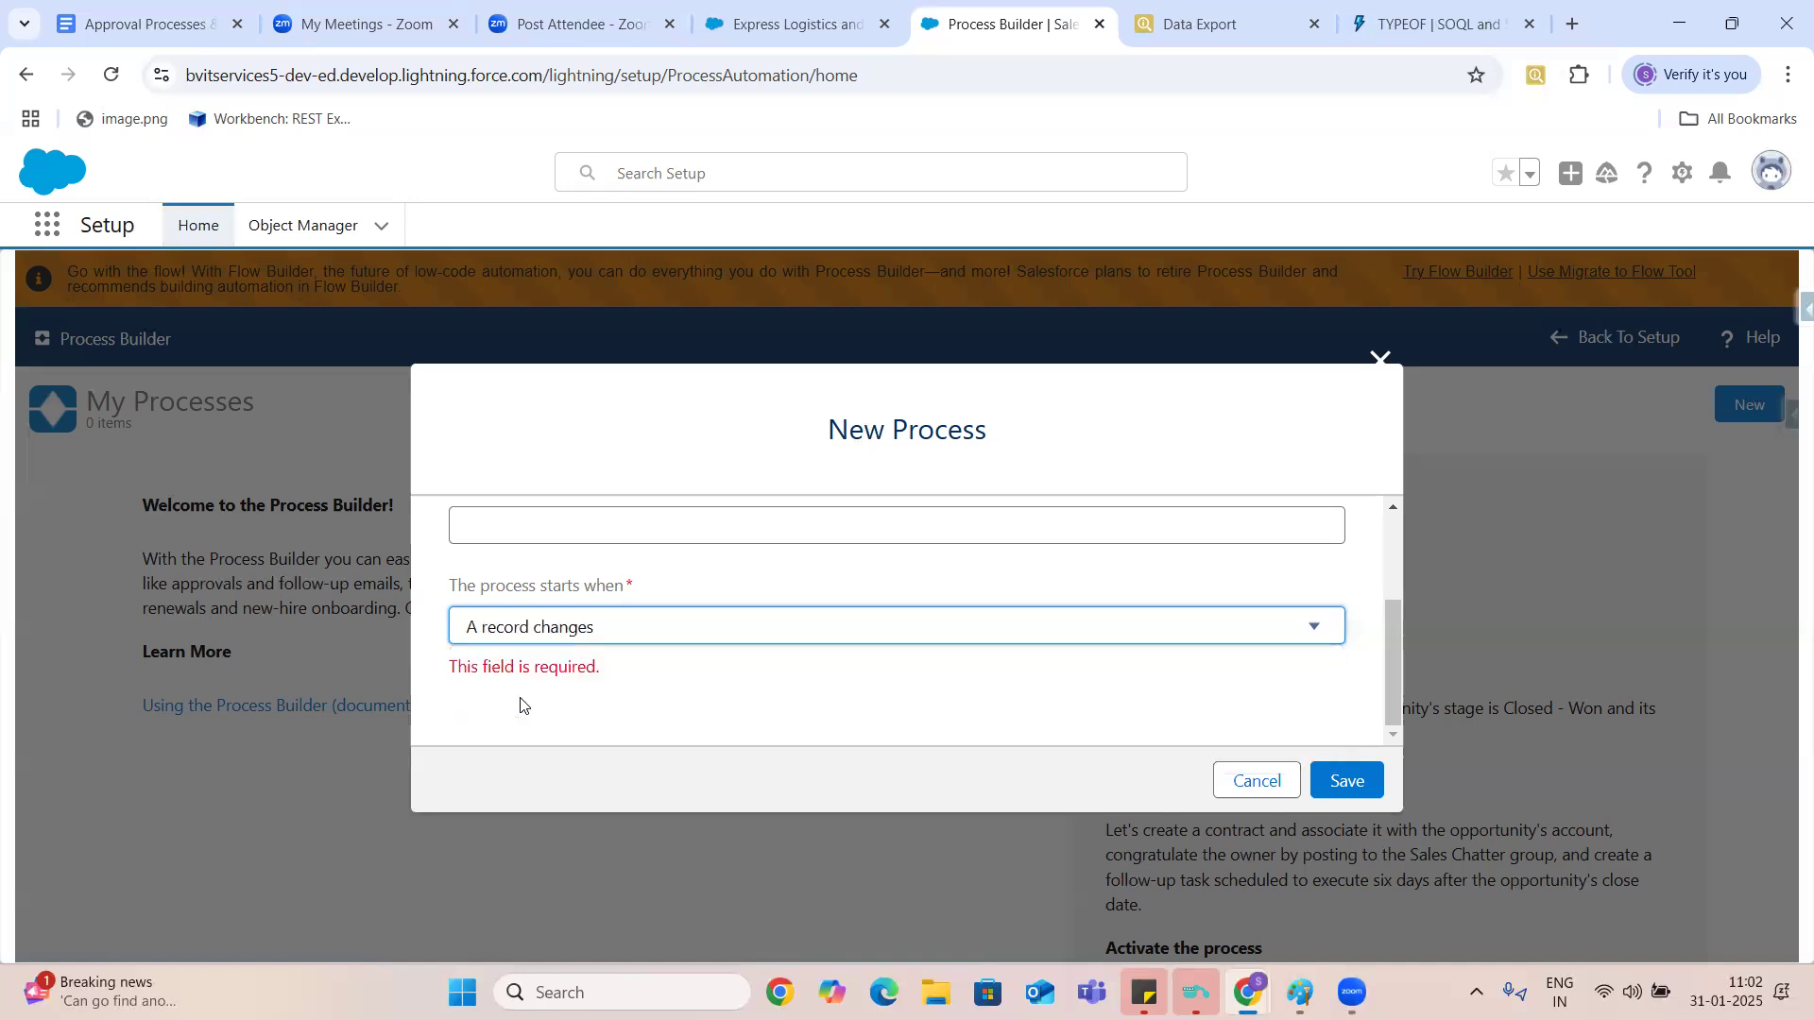
left_click(1347, 782)
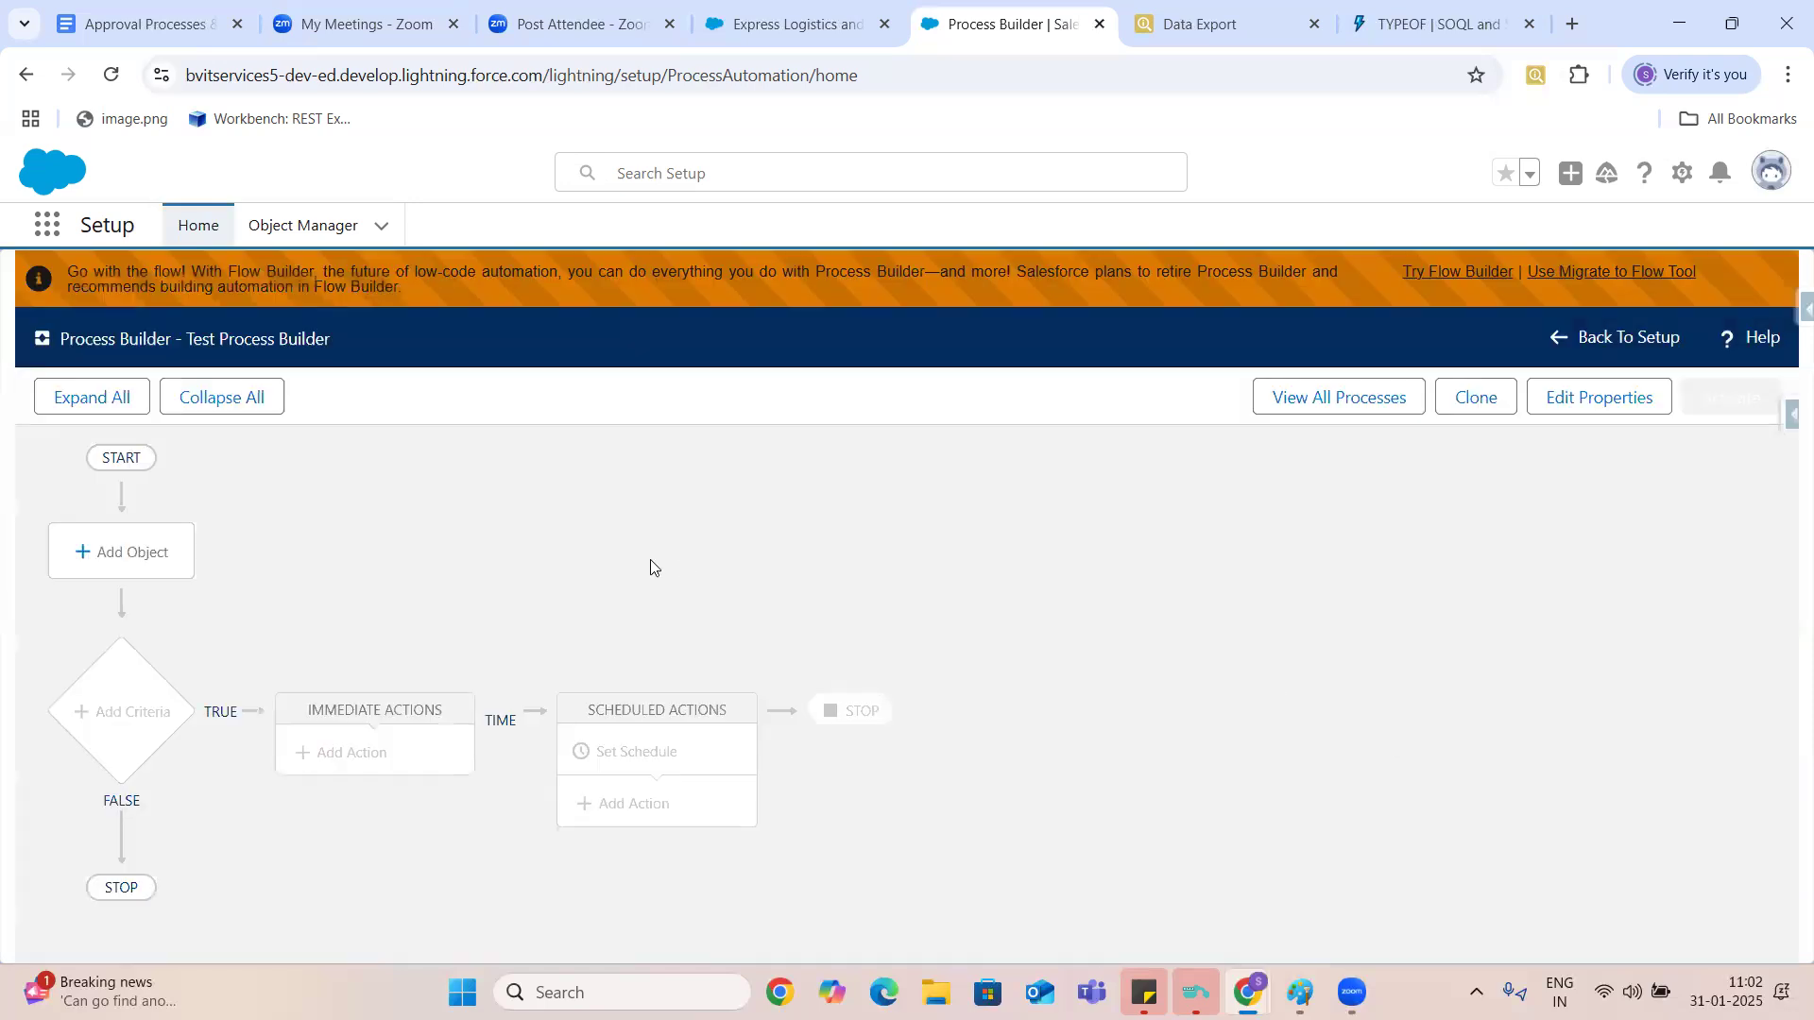
- Choose Account as the process object, starting only when a record is created, and save that setting
left_click(134, 555)
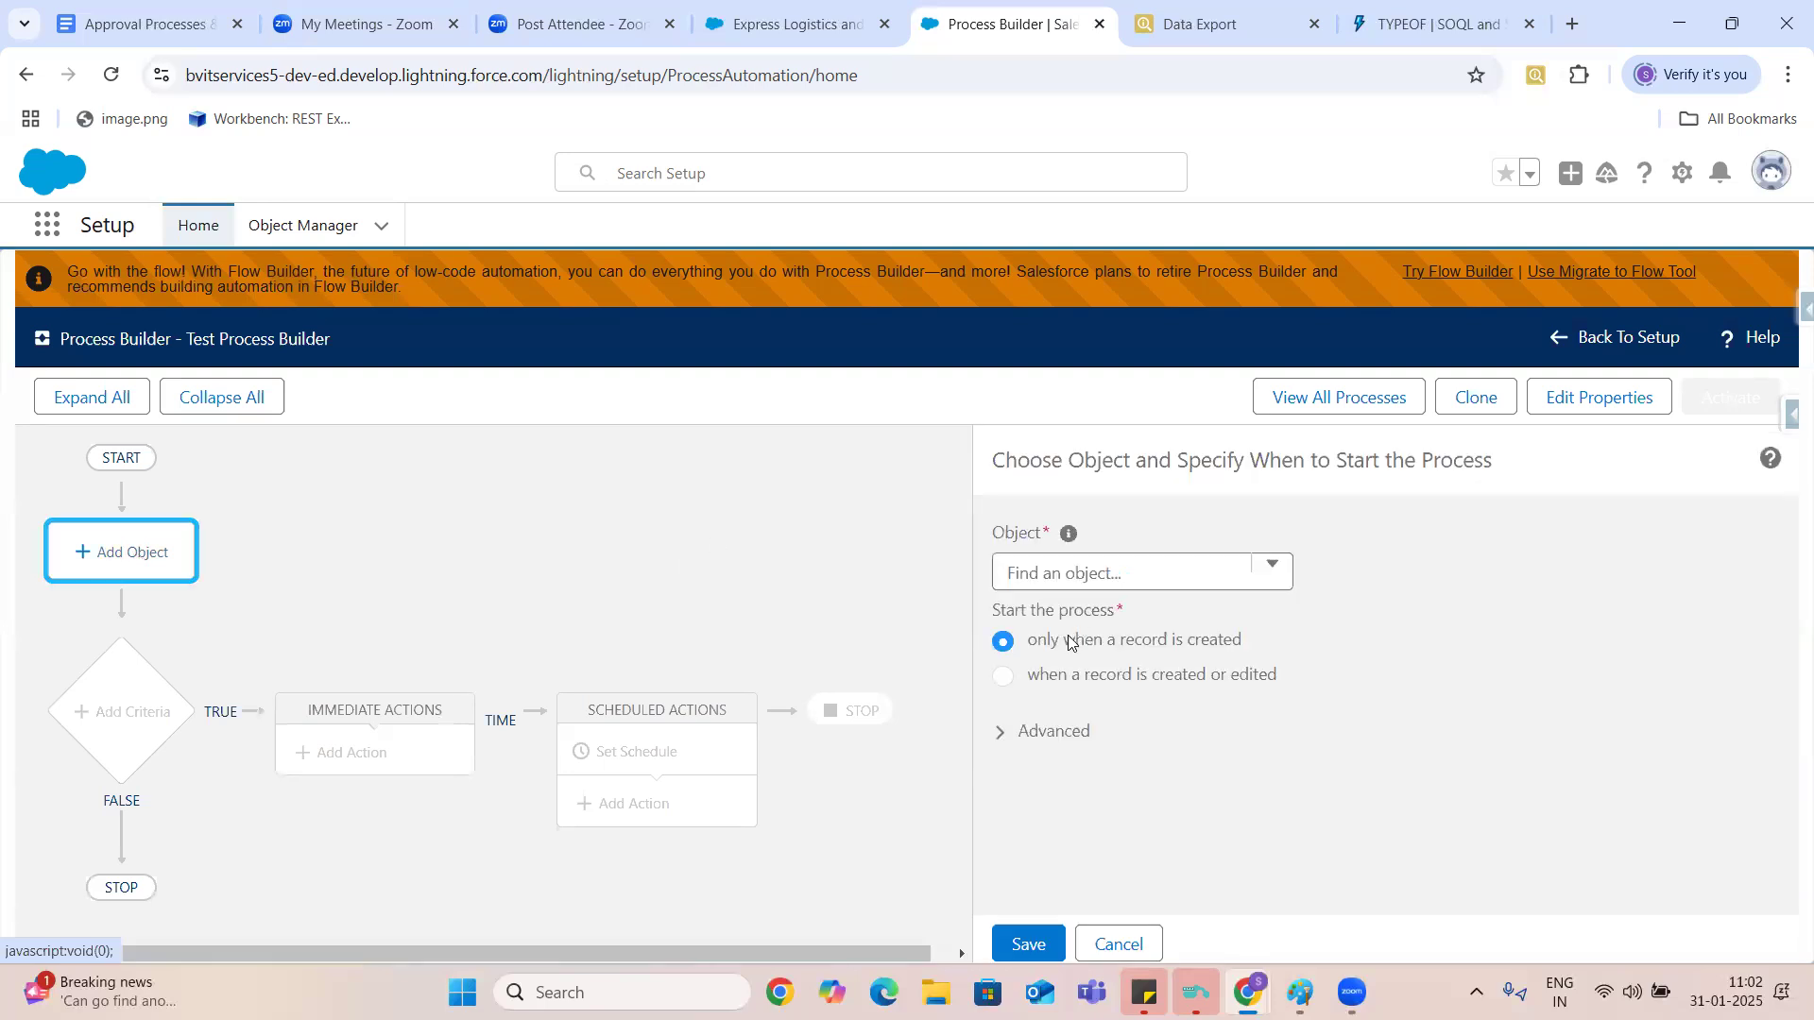
left_click(1075, 571)
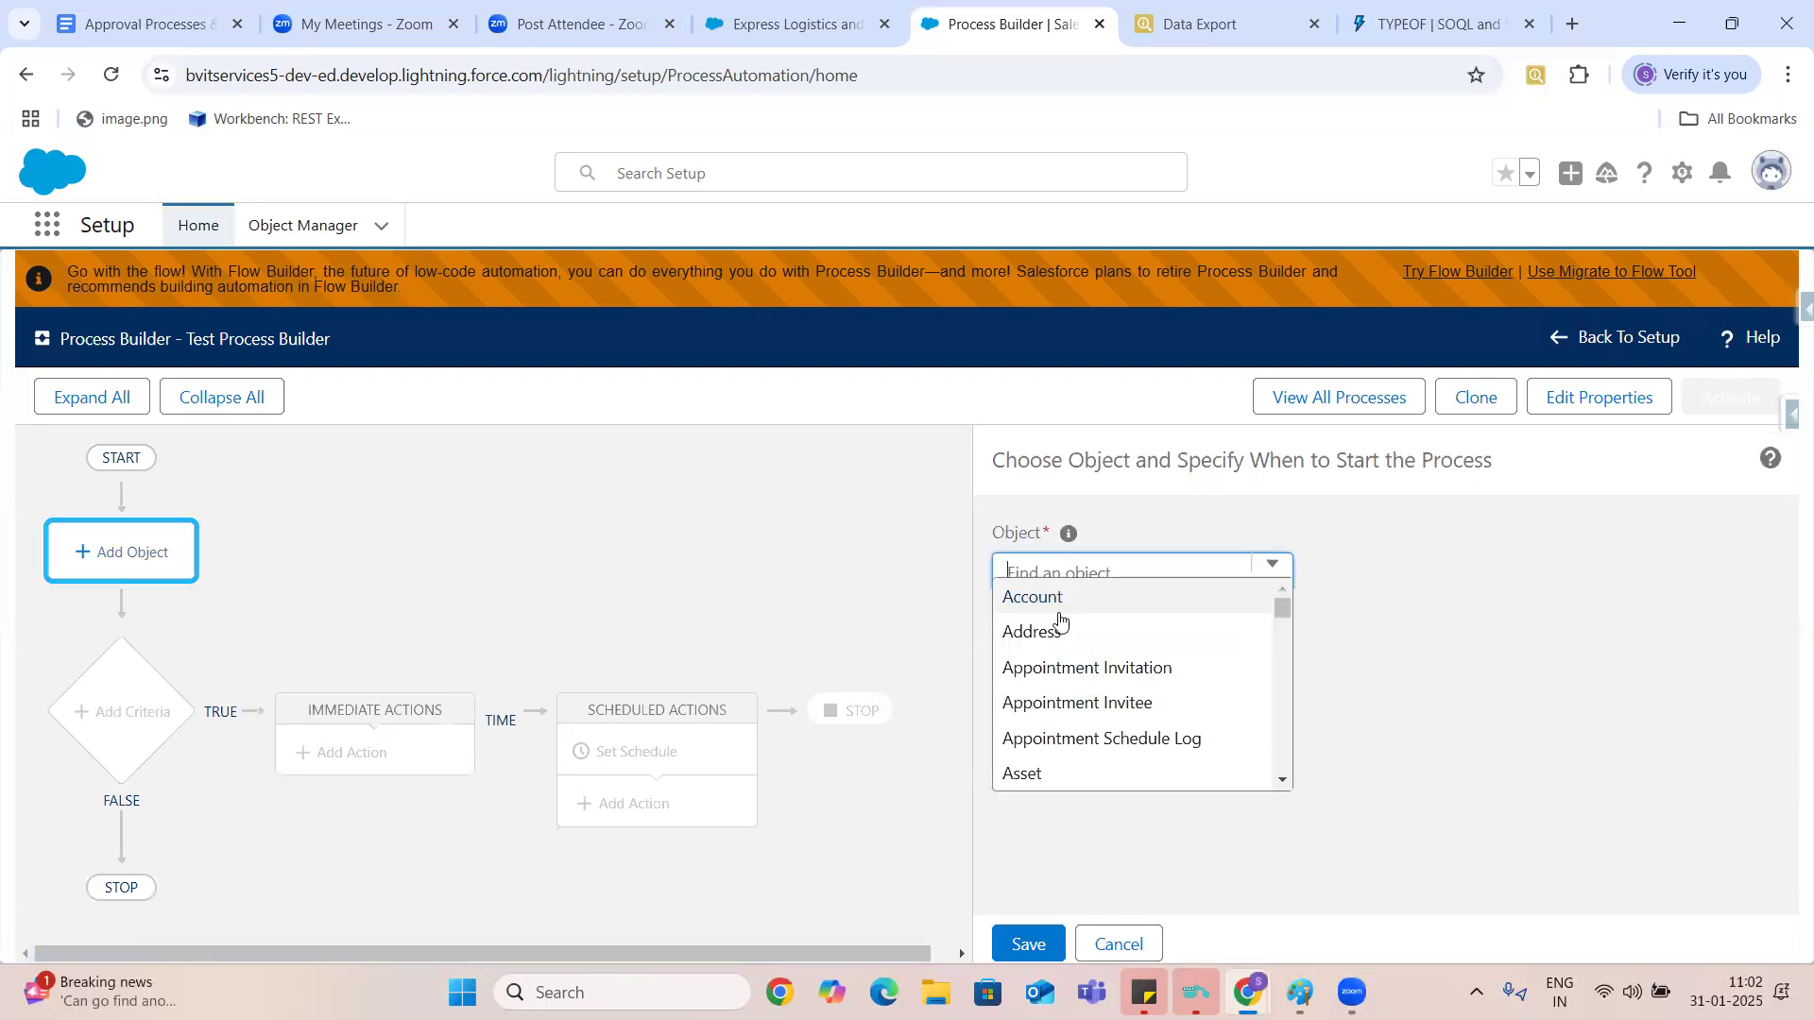
left_click(1055, 598)
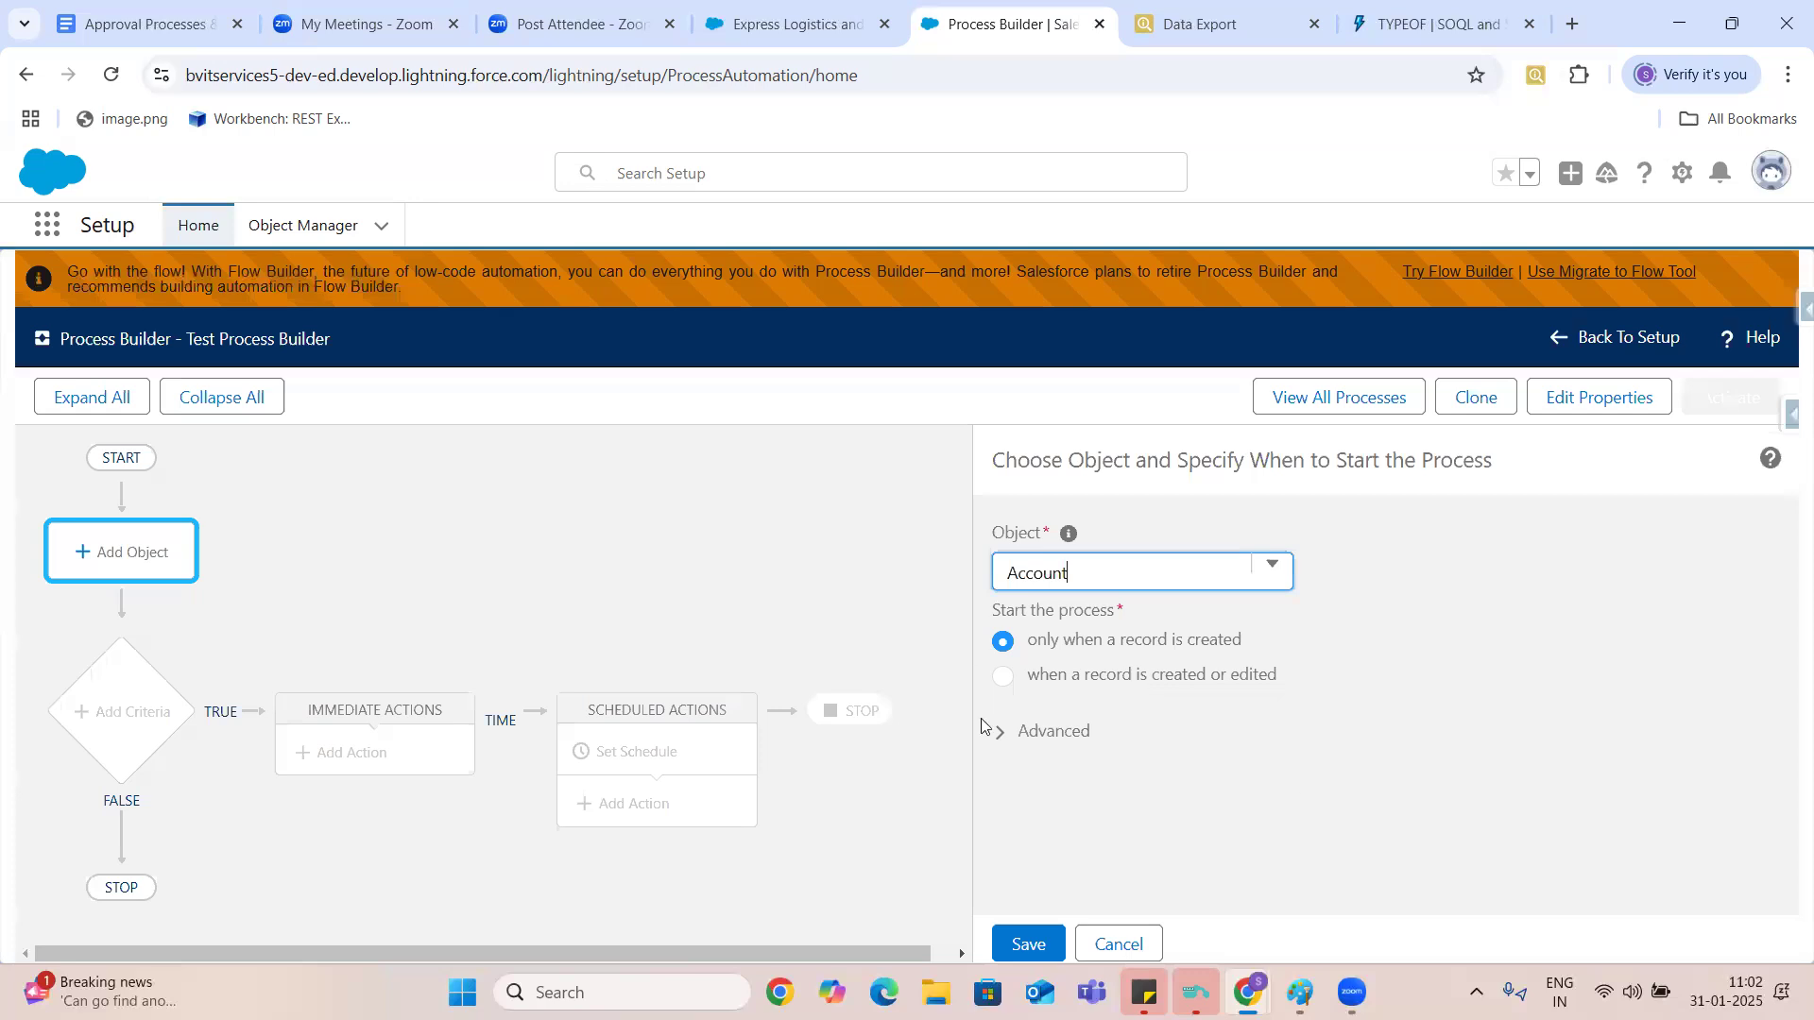
left_click(1003, 741)
left_click(1003, 741)
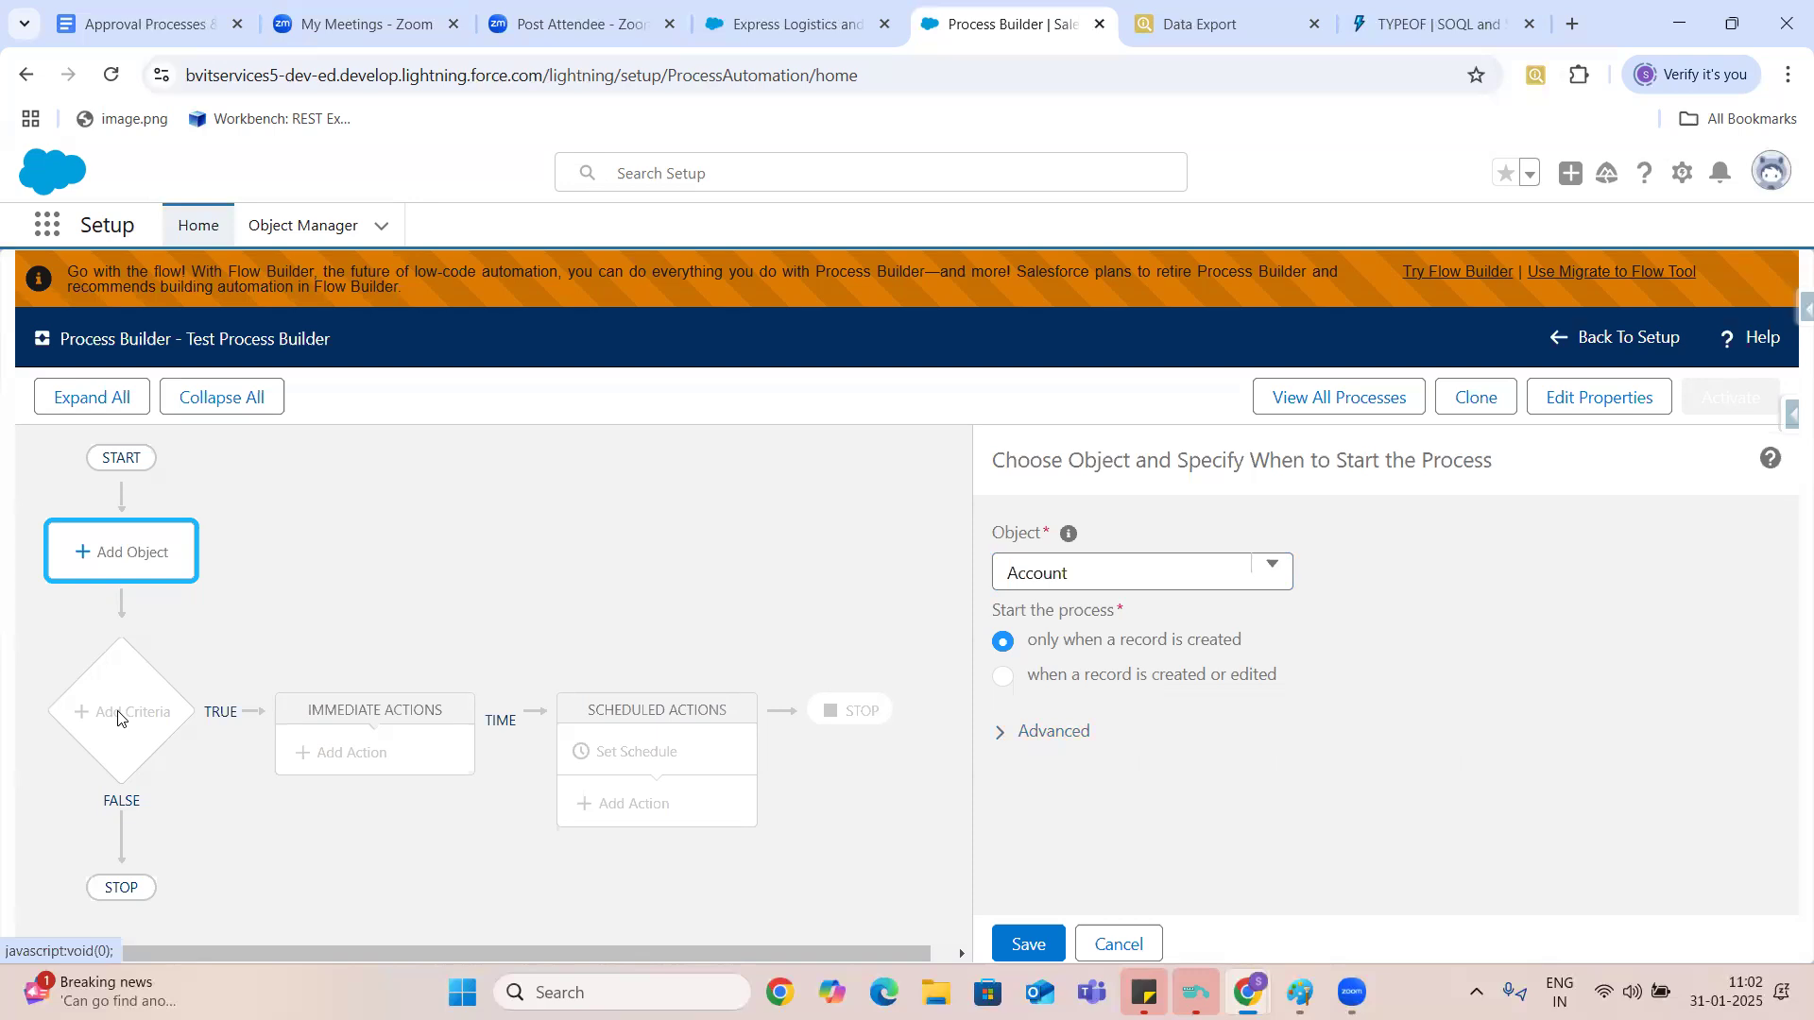
left_click(1028, 944)
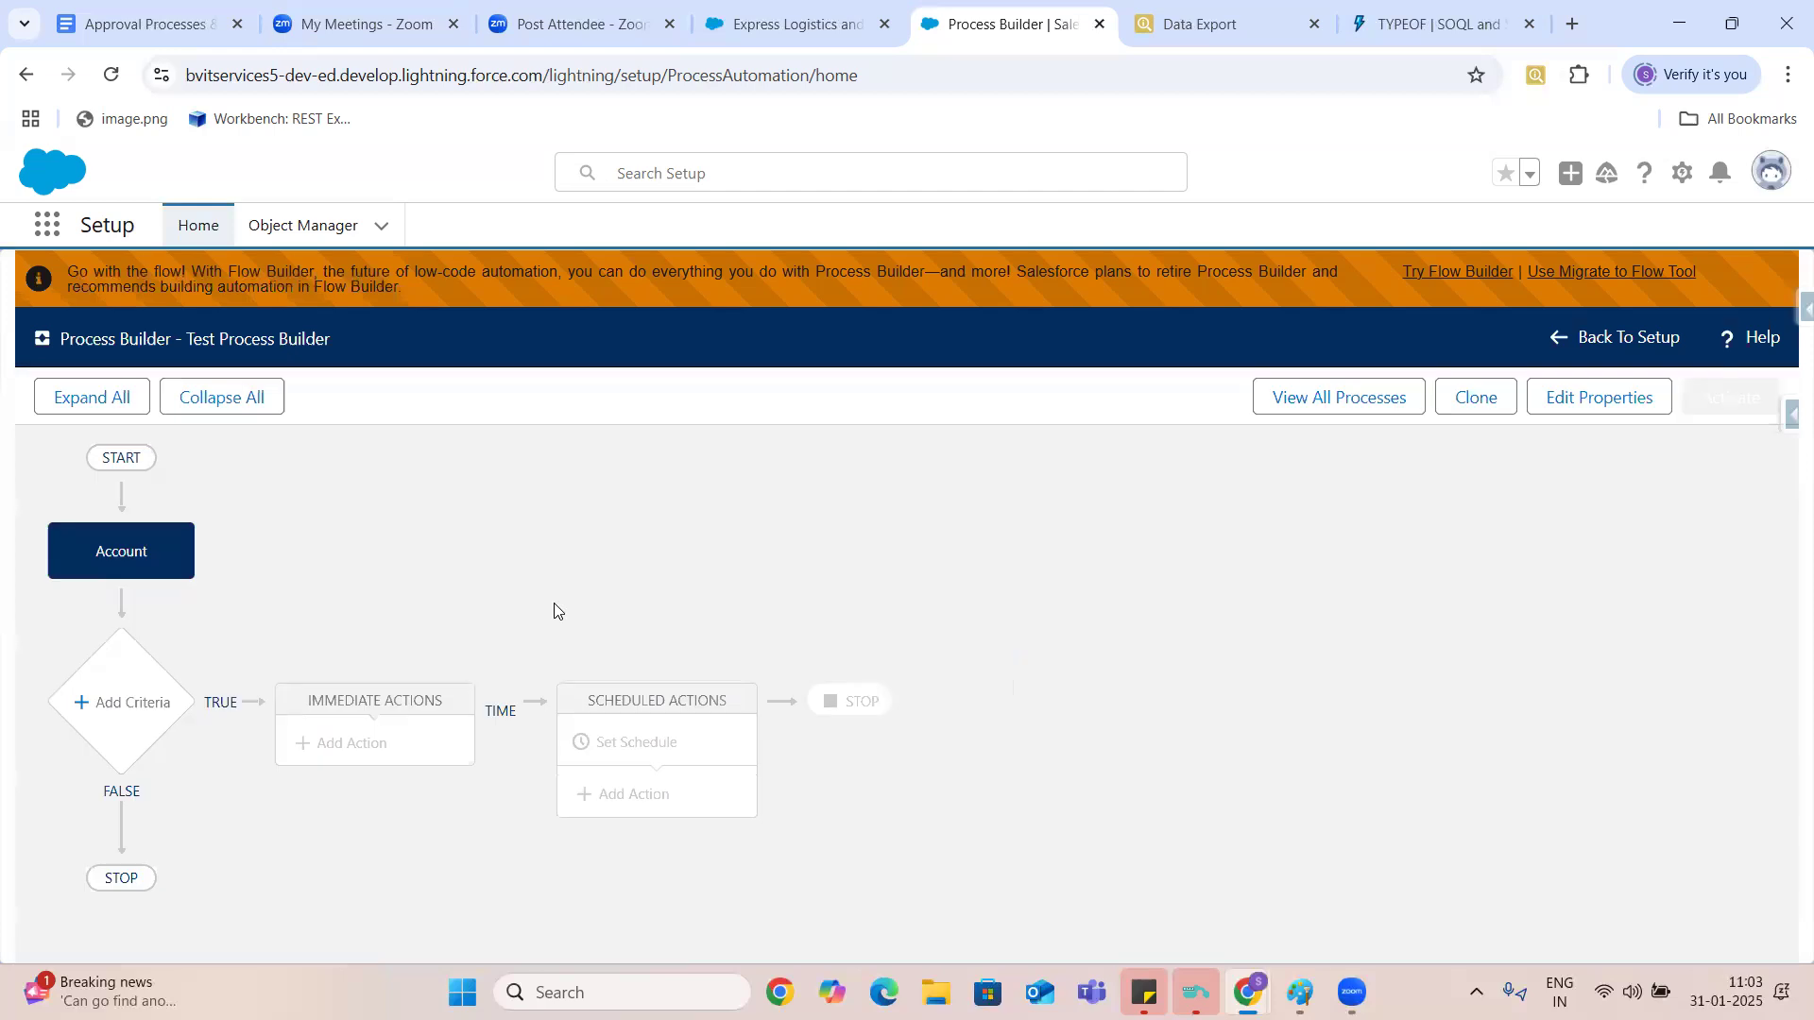
- Add a criteria node after the Account object and name it Account Name
left_click(123, 707)
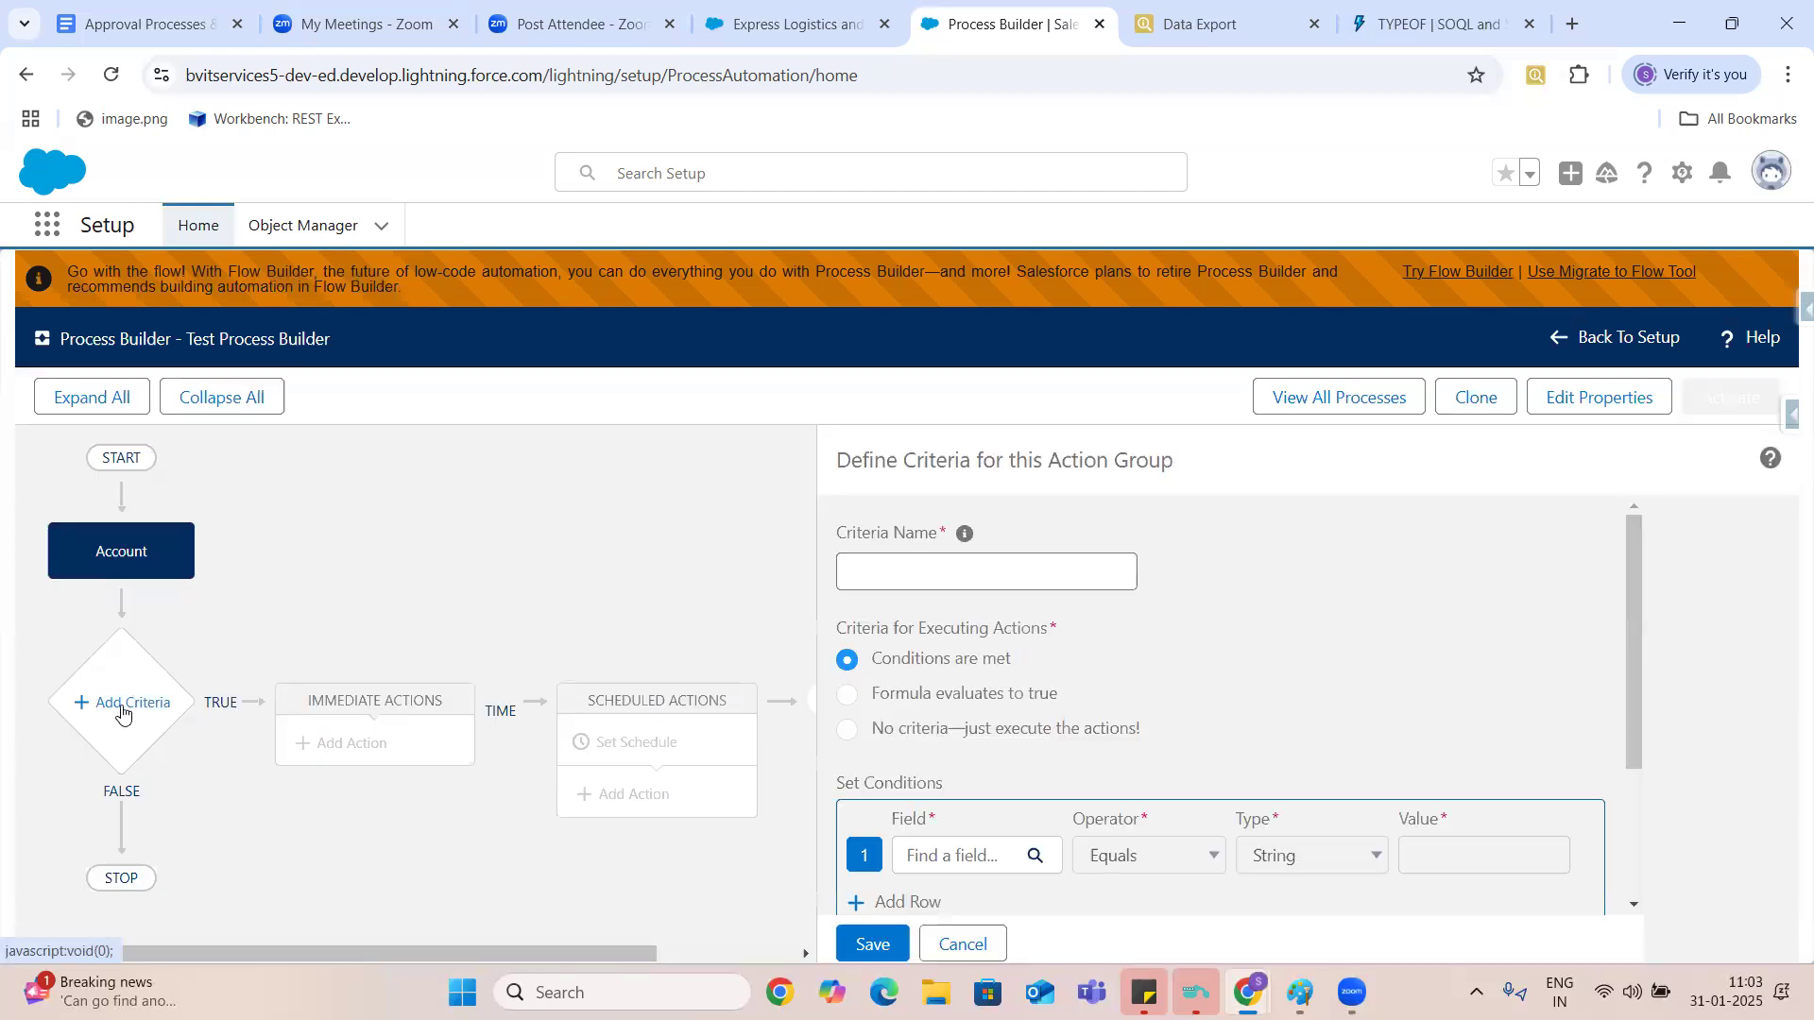
left_click(926, 570)
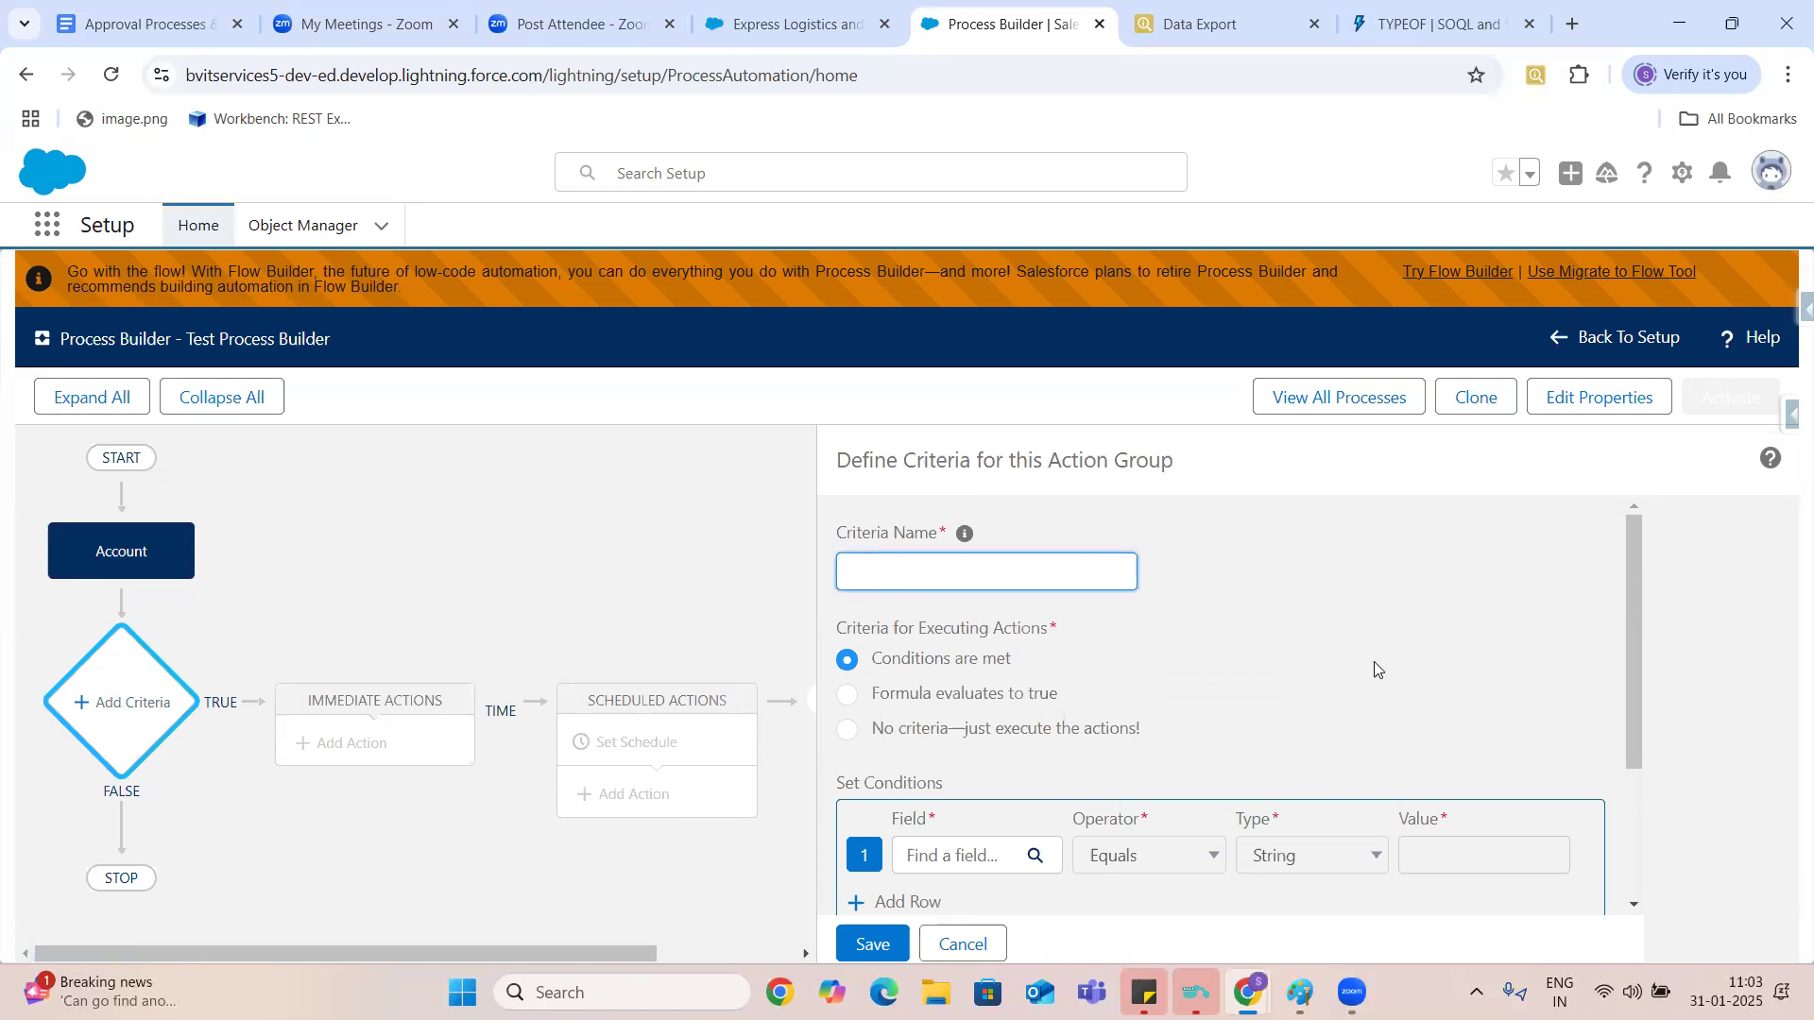
left_click_drag(1634, 586, 1642, 586)
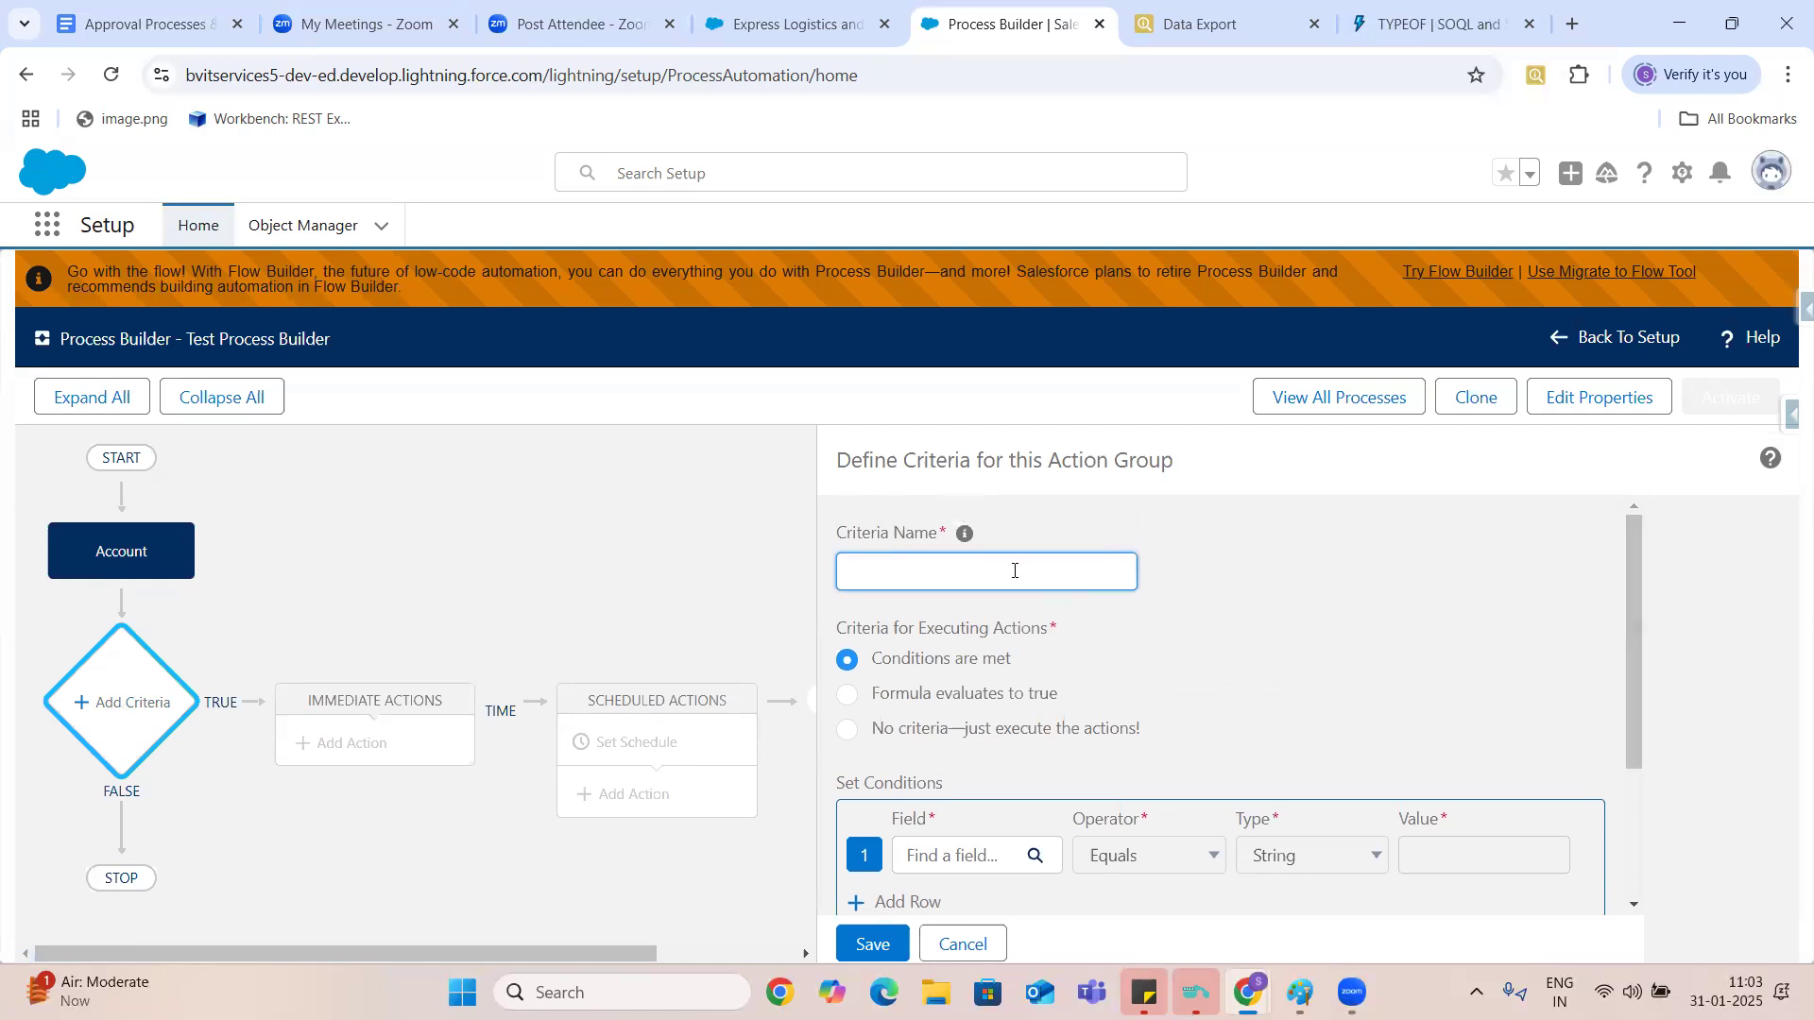
type("Accpi")
key("BackSpace")
key("BackSpace")
type("ount Name")
- Choose the Account Name field for the first condition of the Account Name criteria
left_click(966, 855)
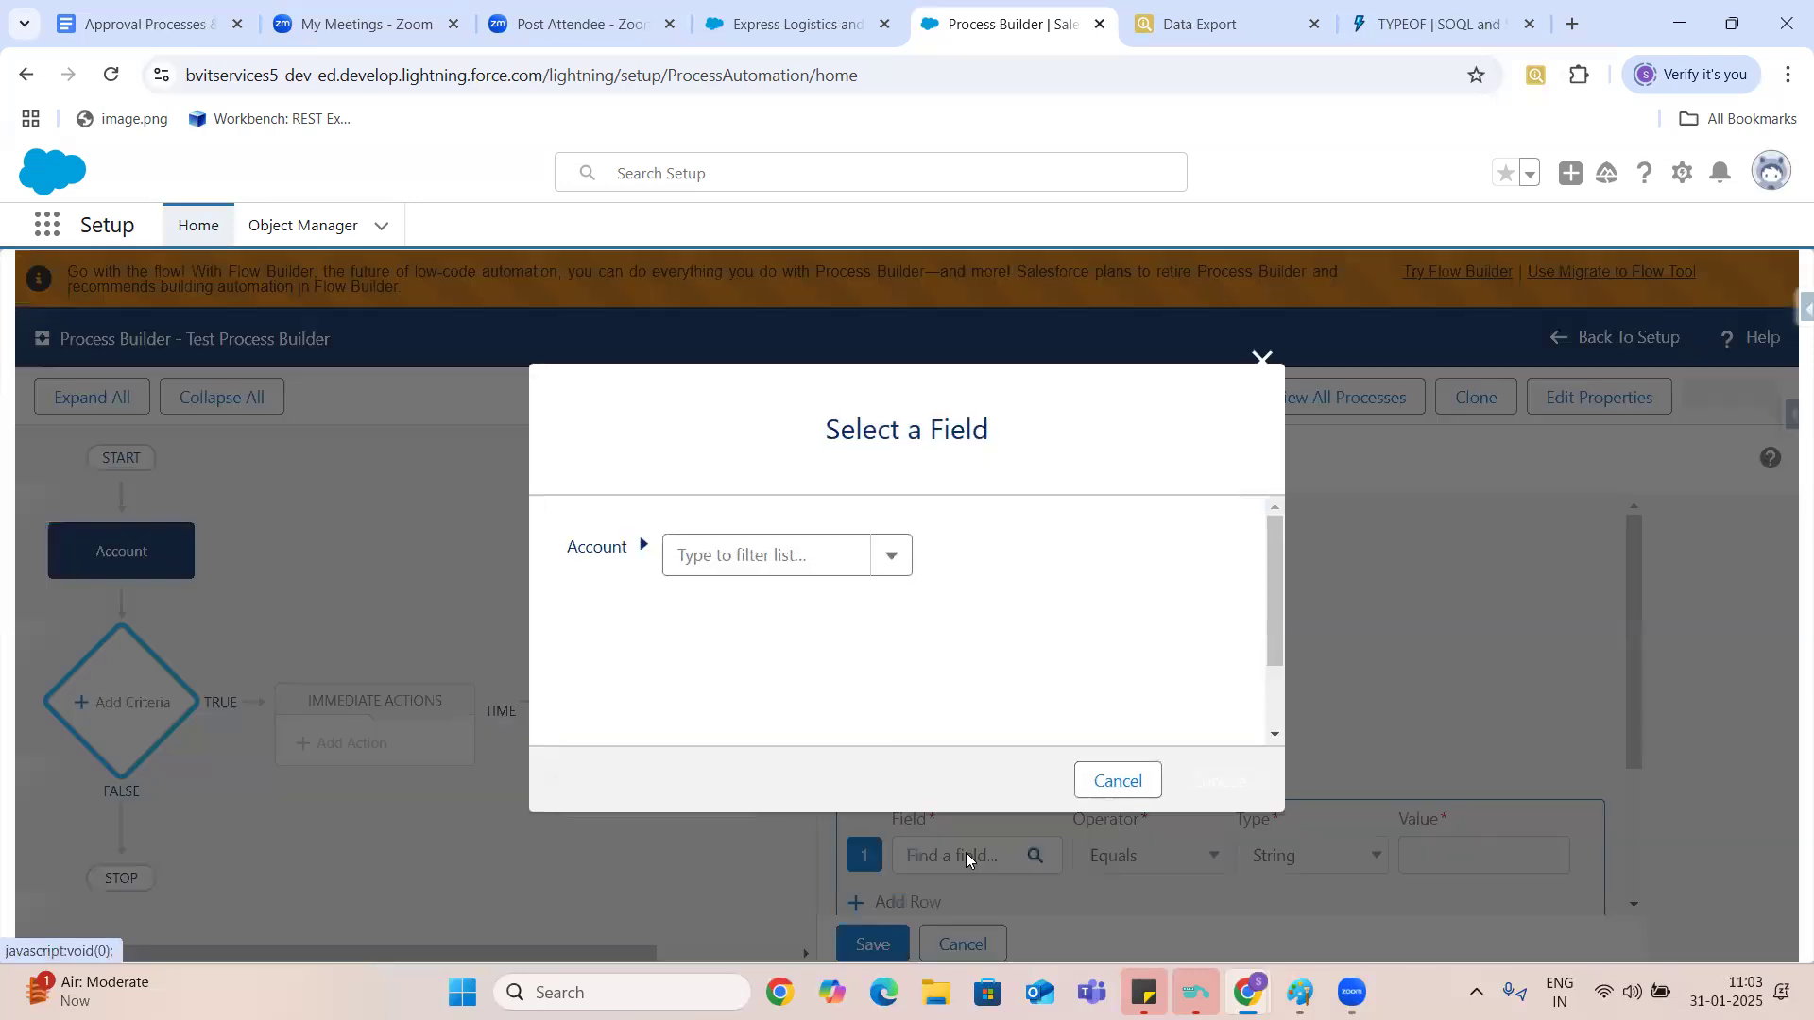
left_click(777, 552)
type("name")
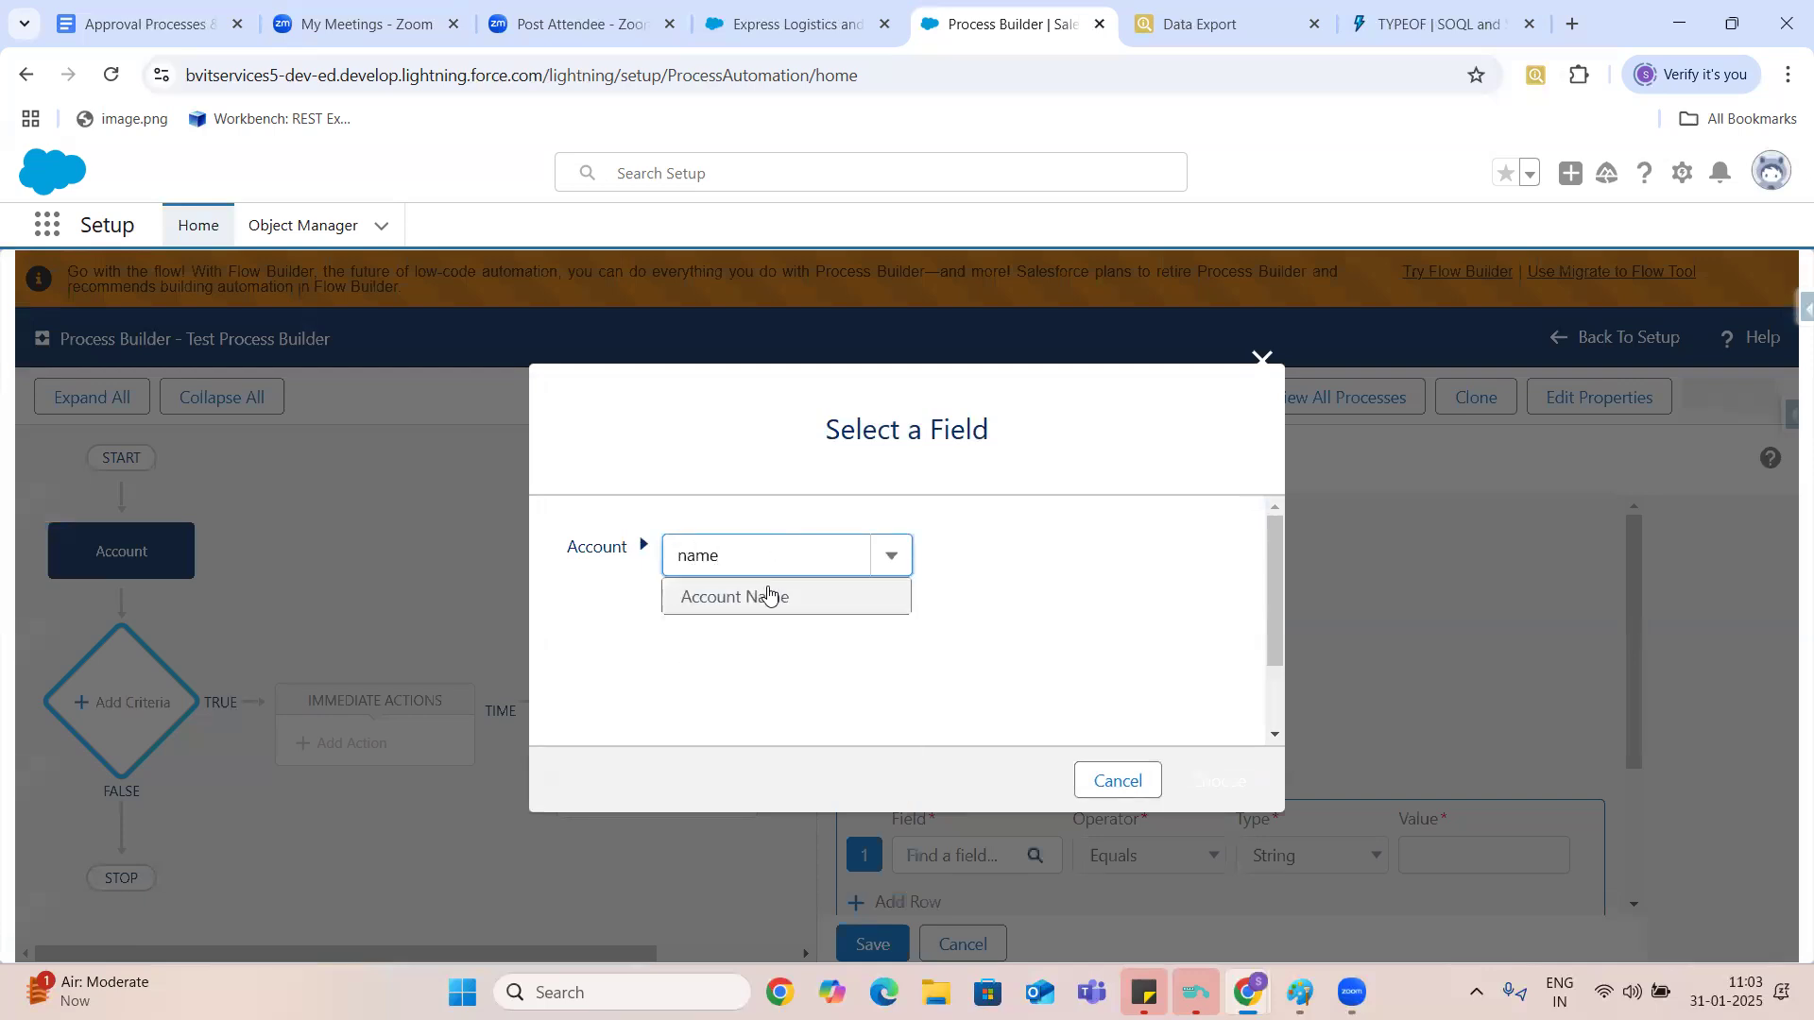
left_click(765, 596)
left_click(1228, 782)
- Make the condition require that the account name contains the string Test, and save the criteria
left_click(1182, 857)
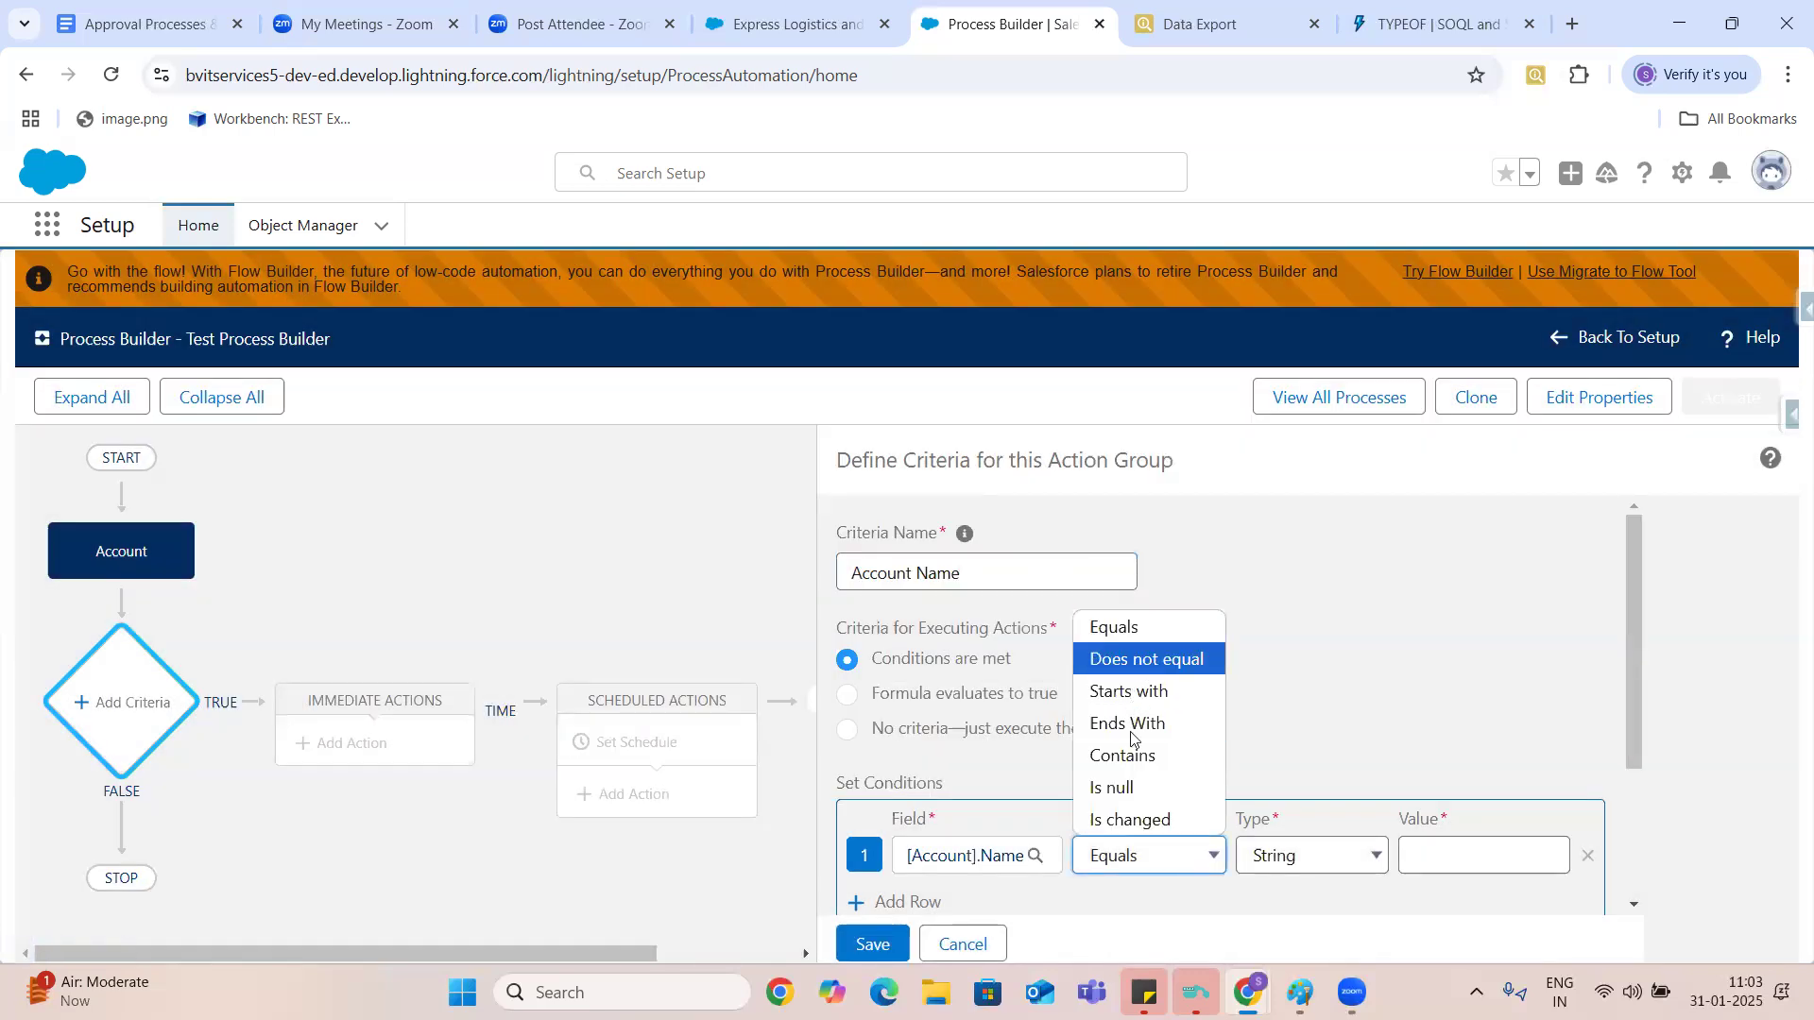
left_click(1136, 758)
key("Tab")
key("Tab")
type("Test")
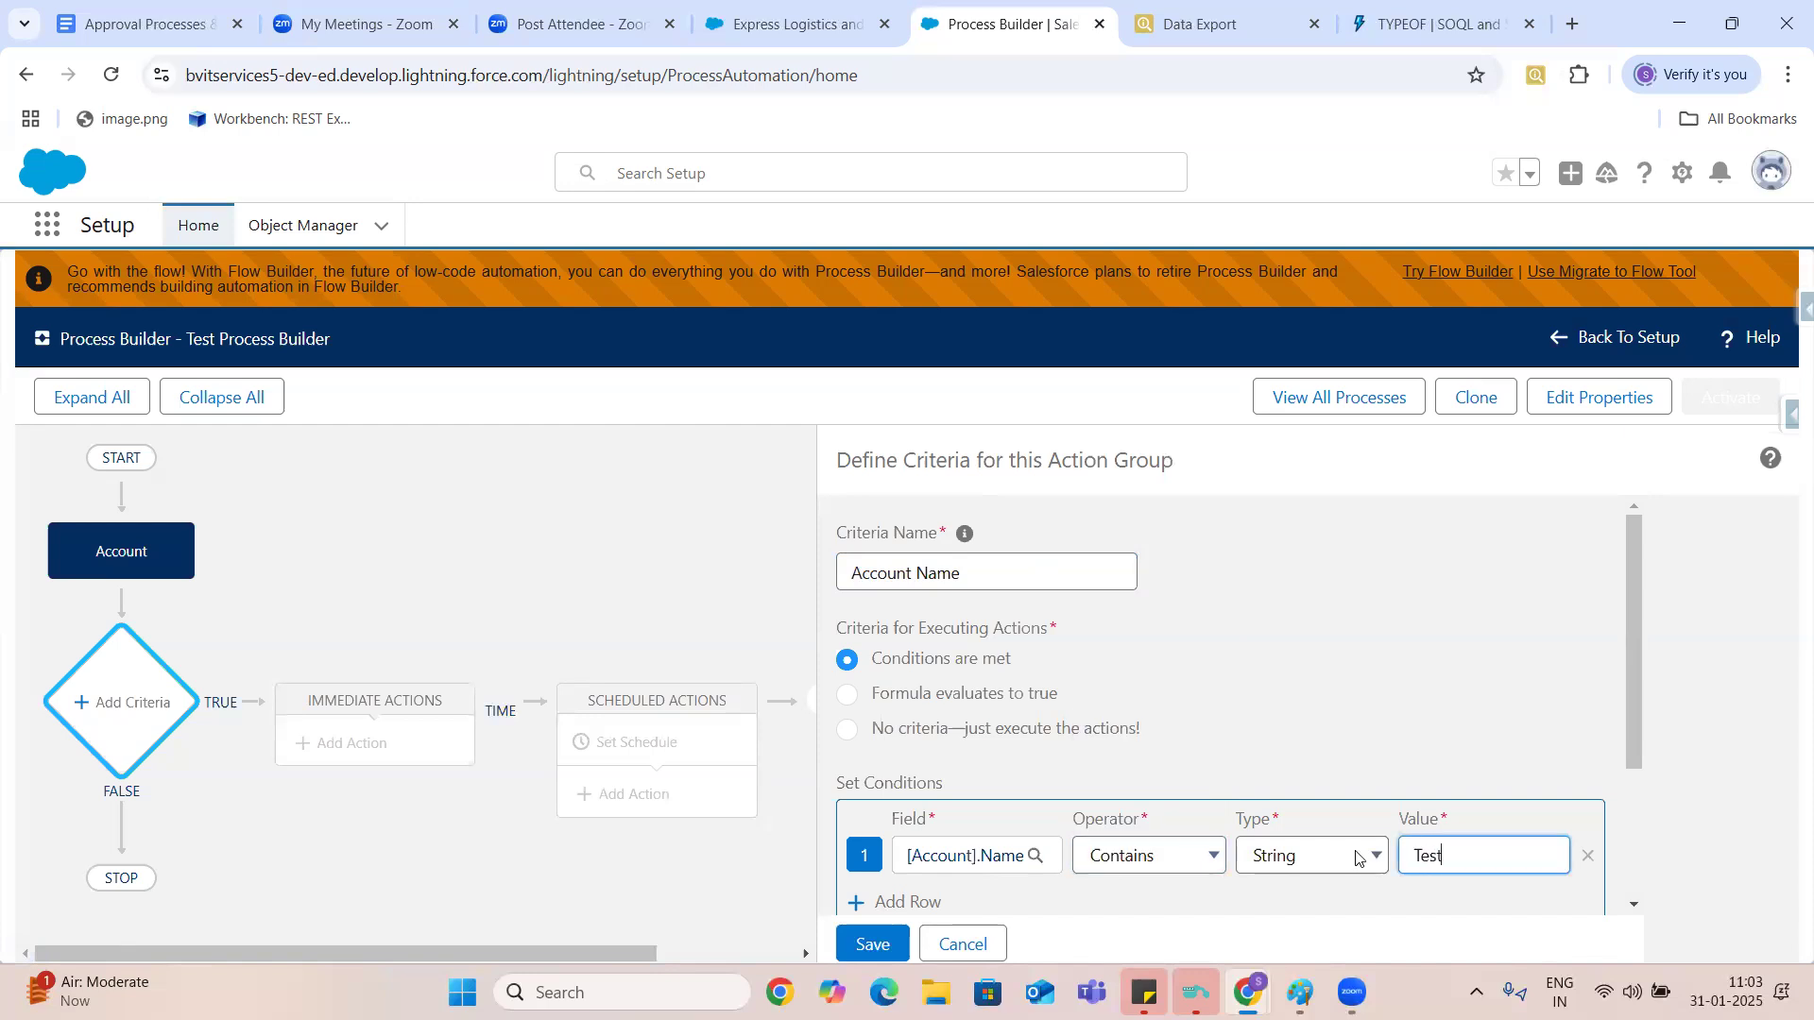
key("Tab")
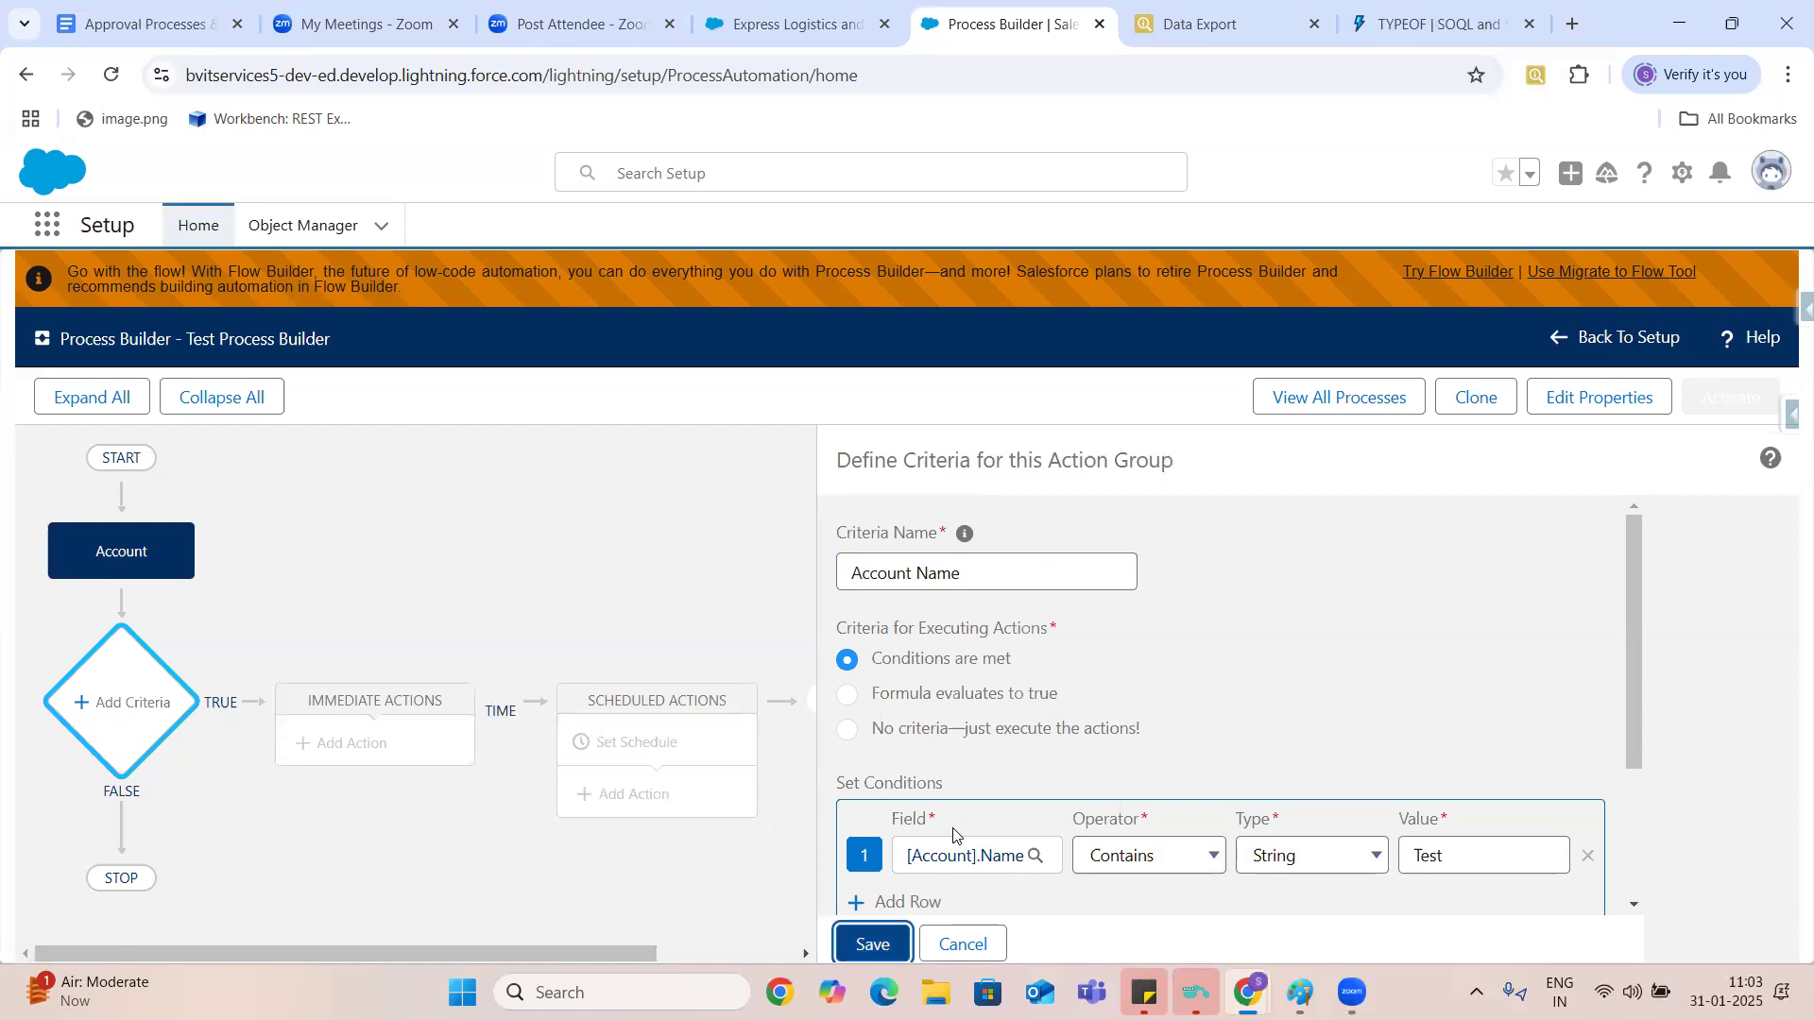
key("Return")
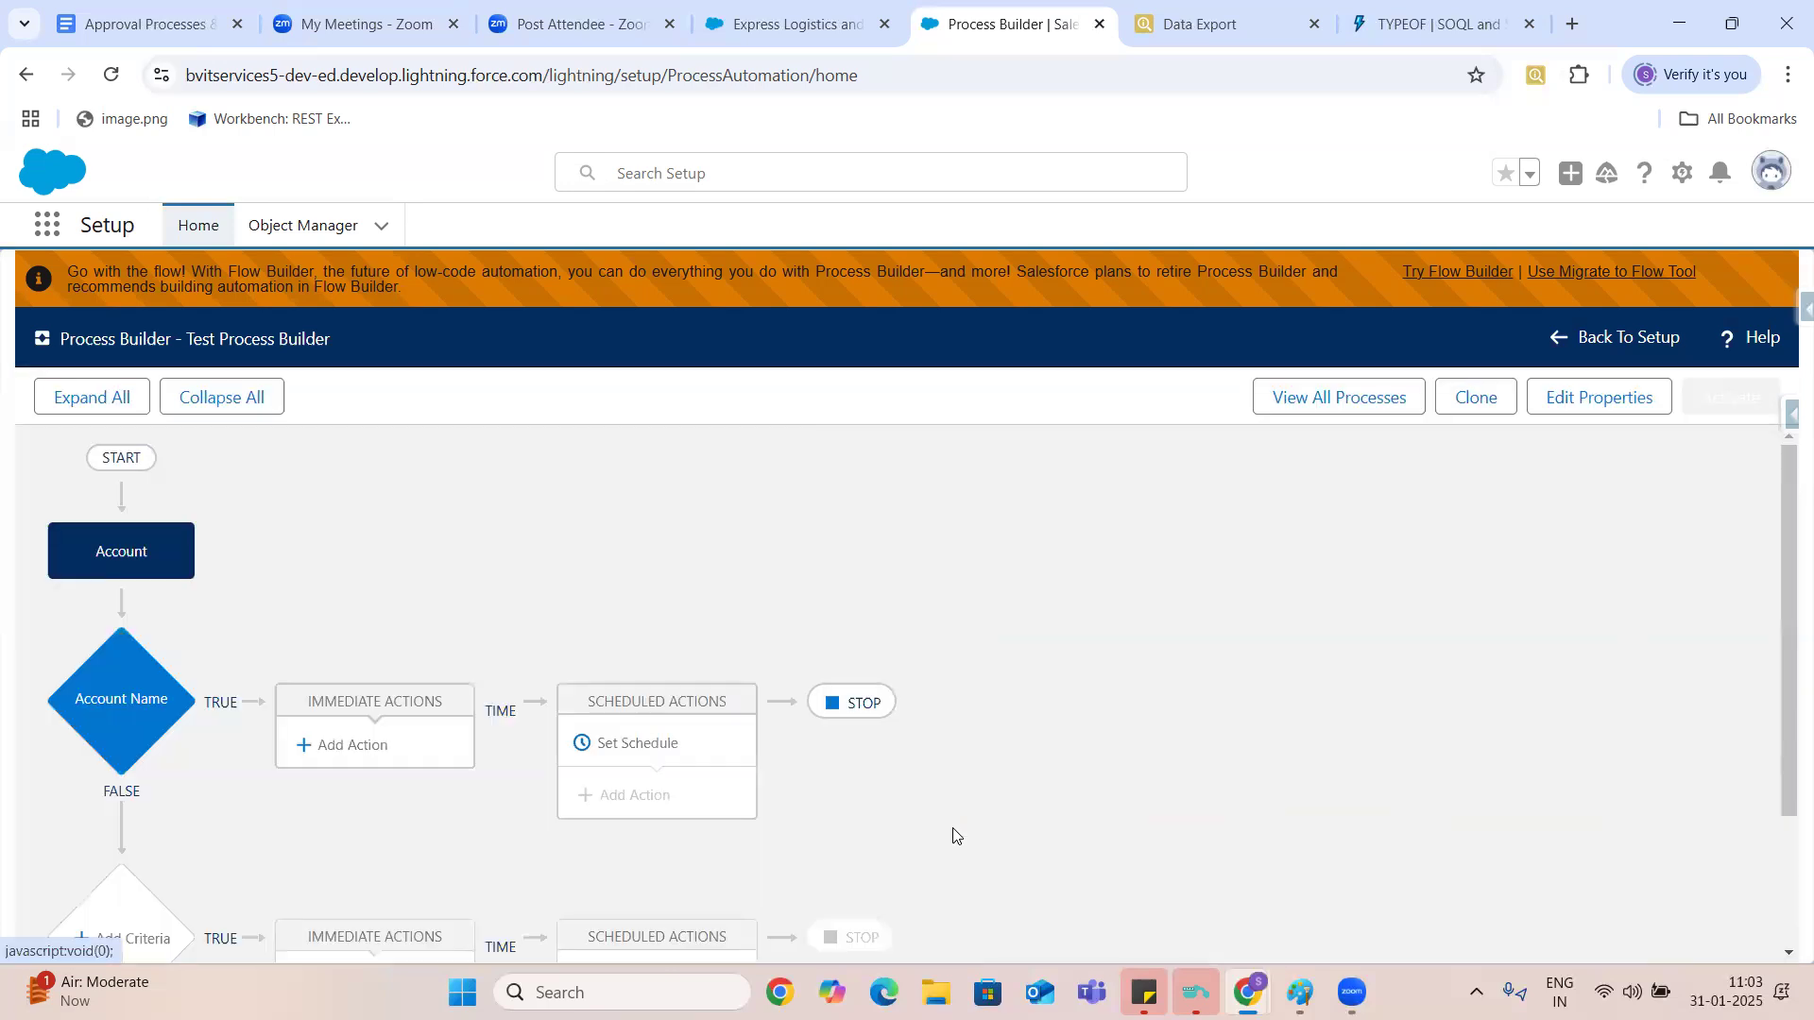
- Add an immediate action to the Account Name criteria and choose Flows as its action type
left_click(370, 748)
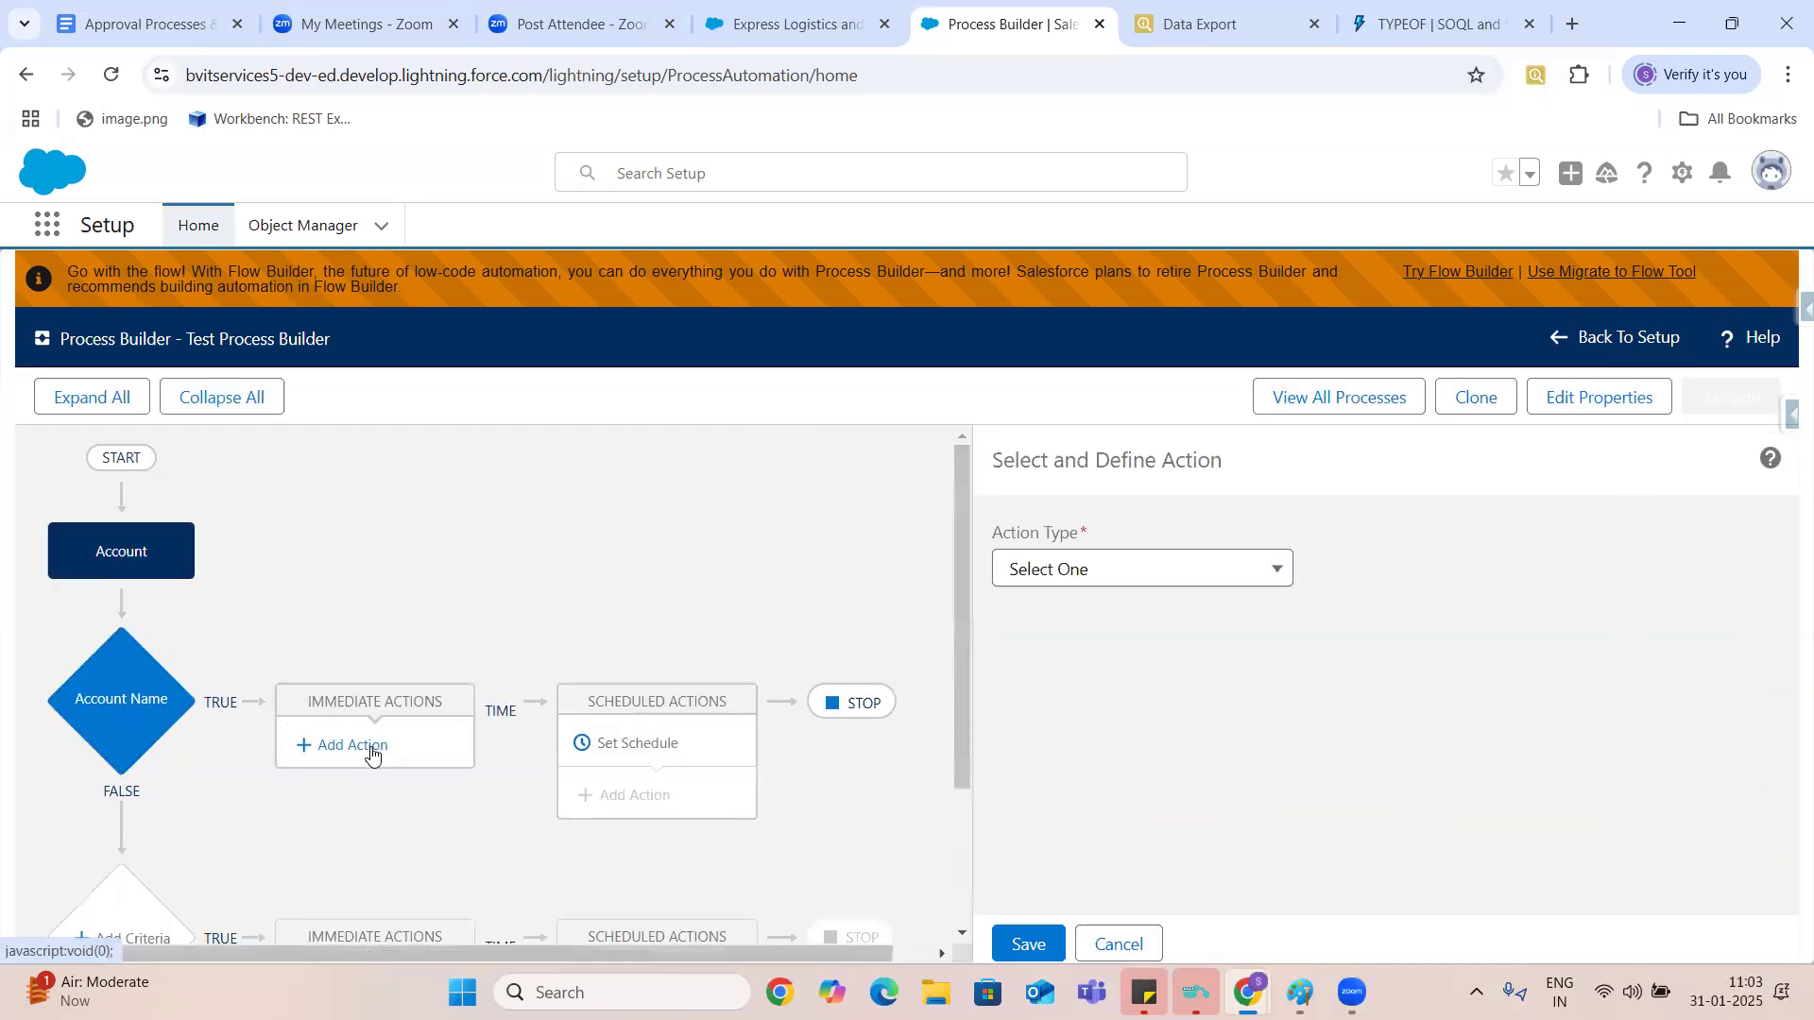
left_click(1114, 568)
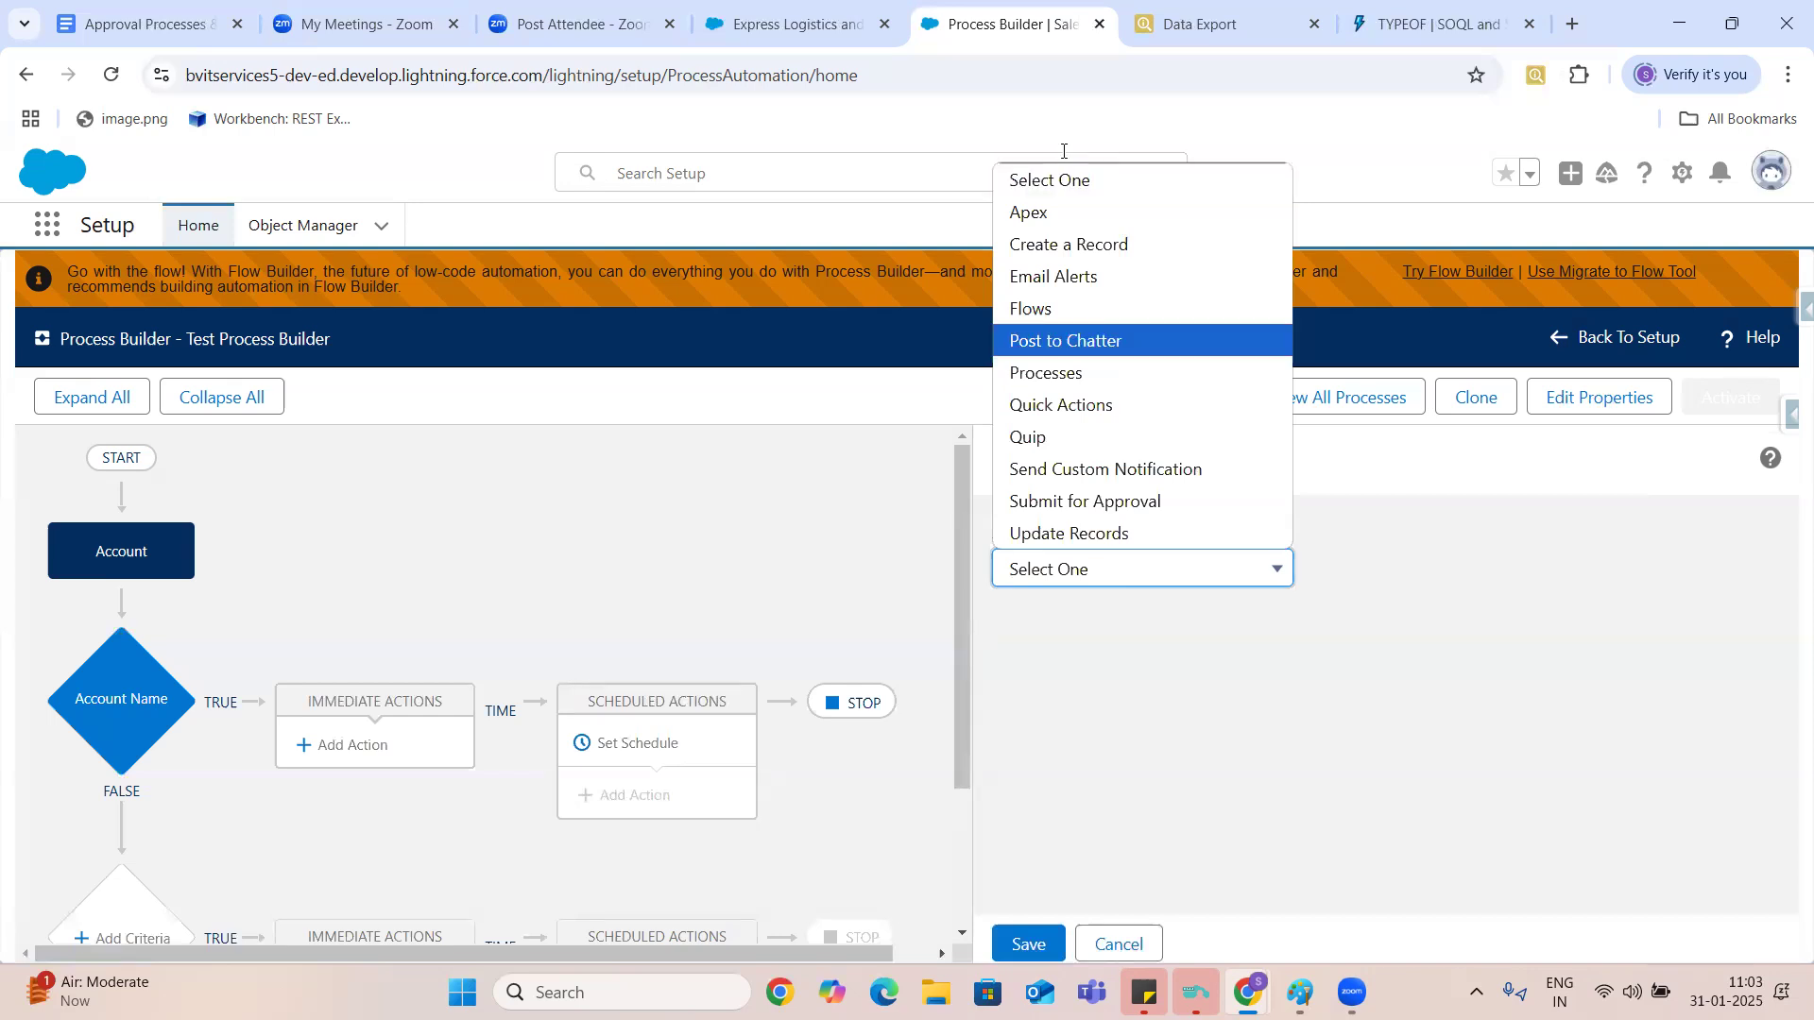
left_click(1018, 308)
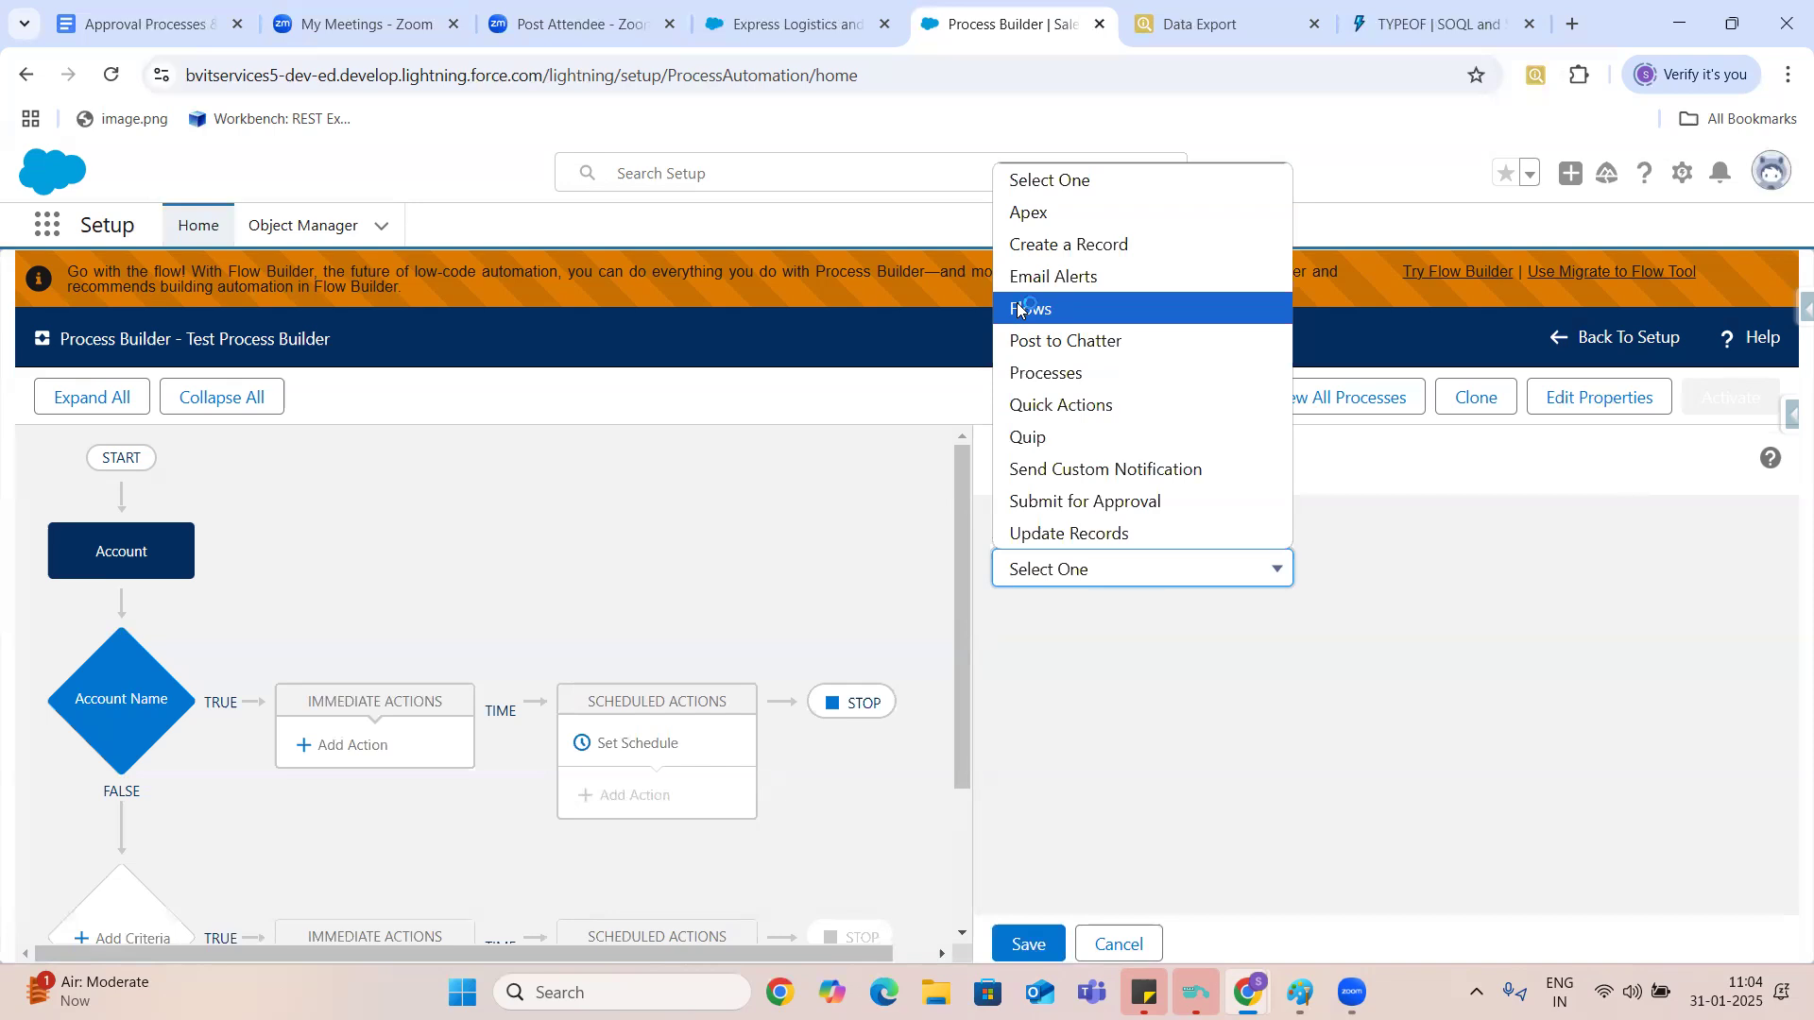
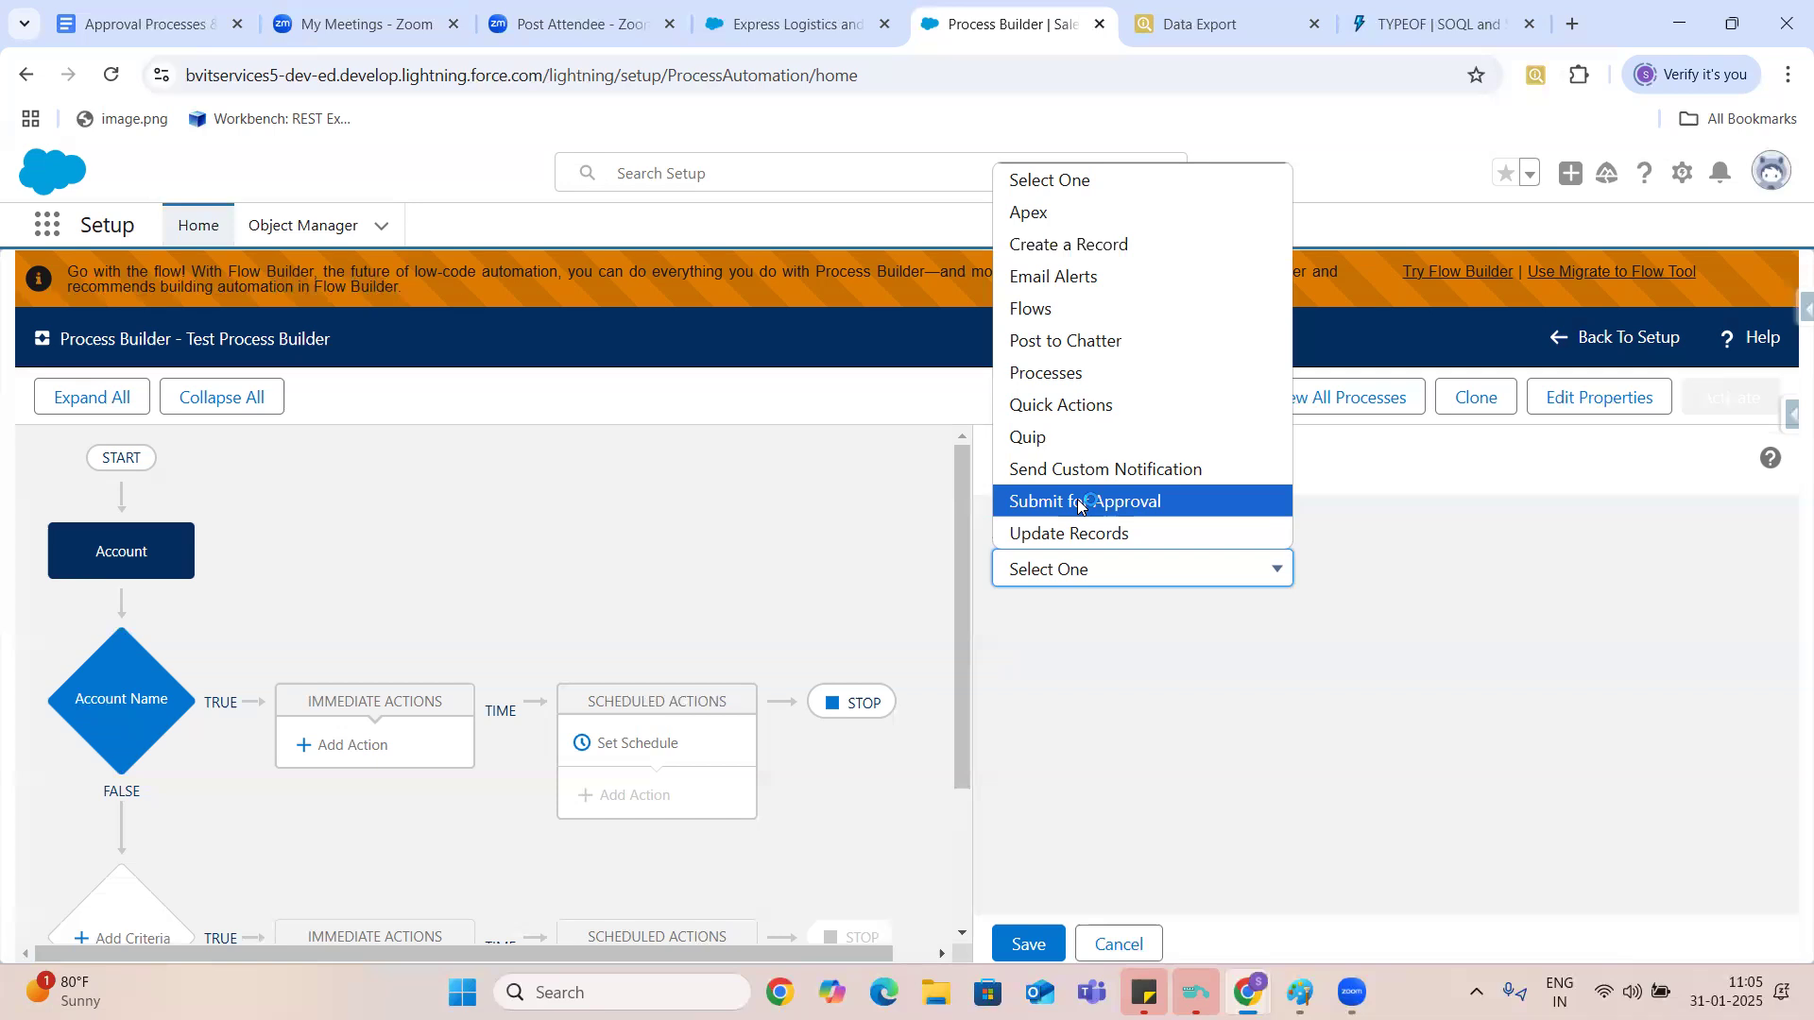
- Capture a screenshot of the process canvas with the action type options and paste it below the process builder notes in the document
key("super+shift+s")
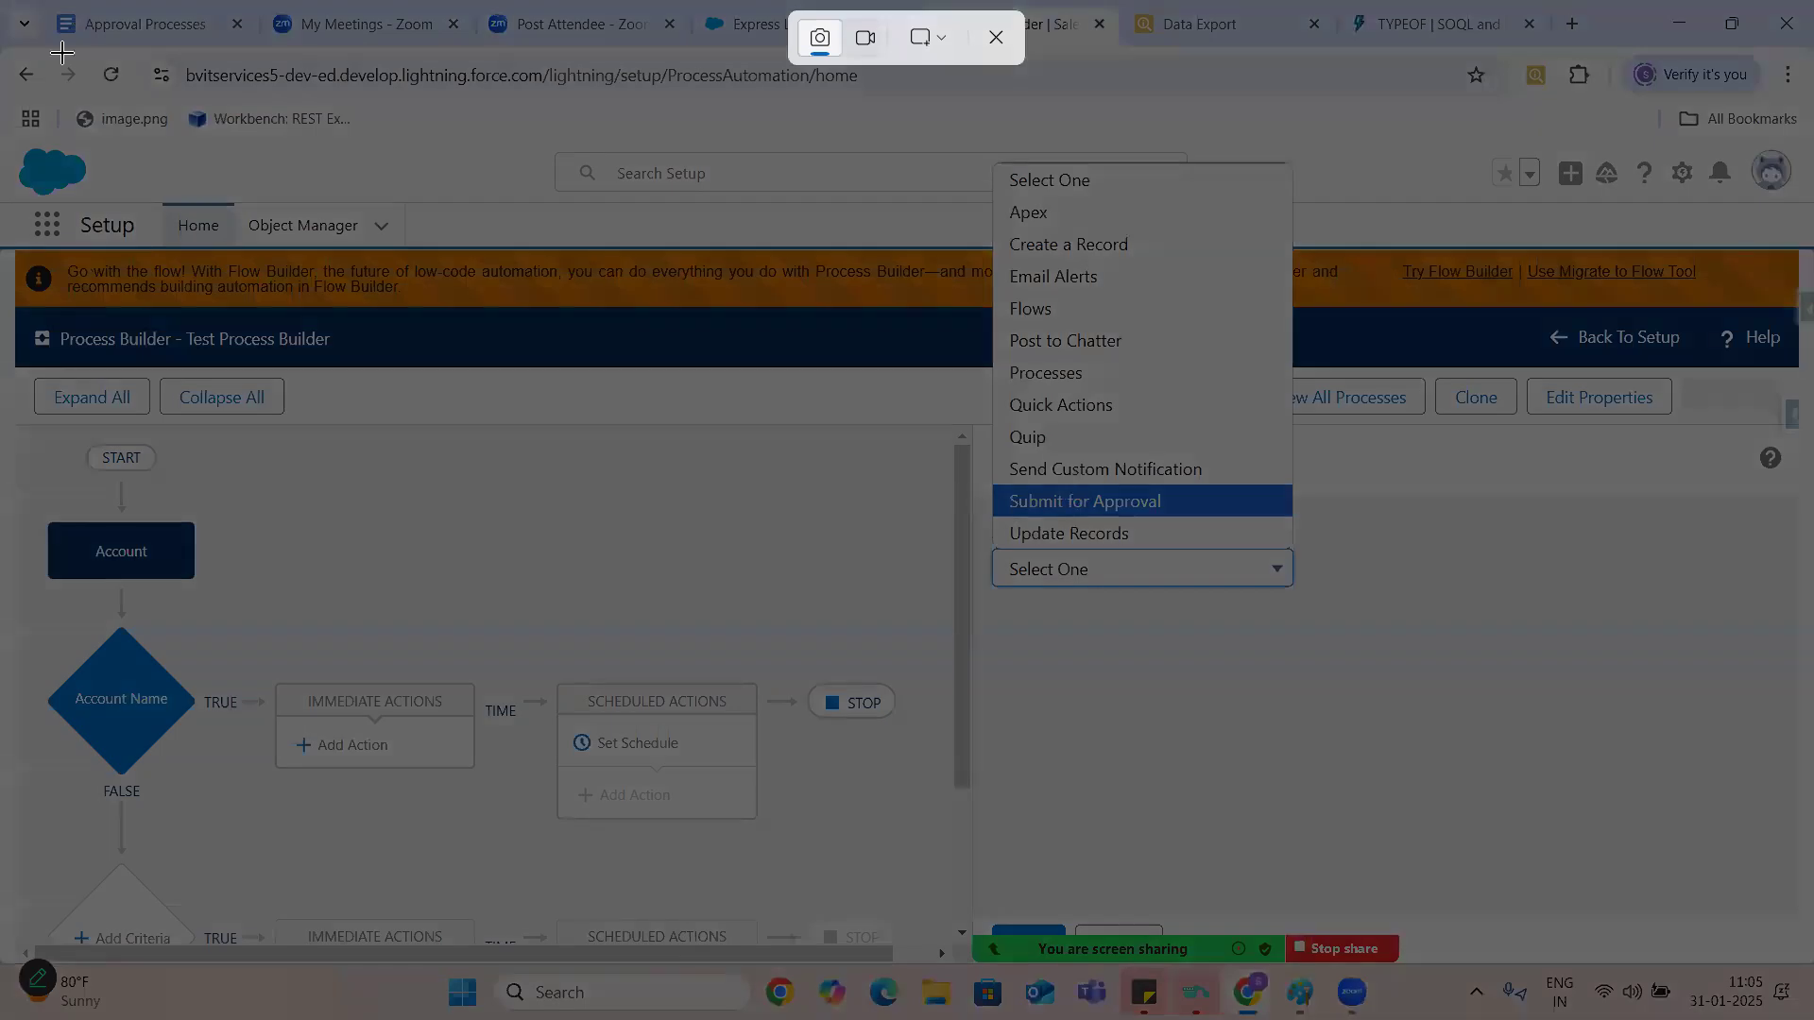
left_click_drag(15, 83, 1532, 894)
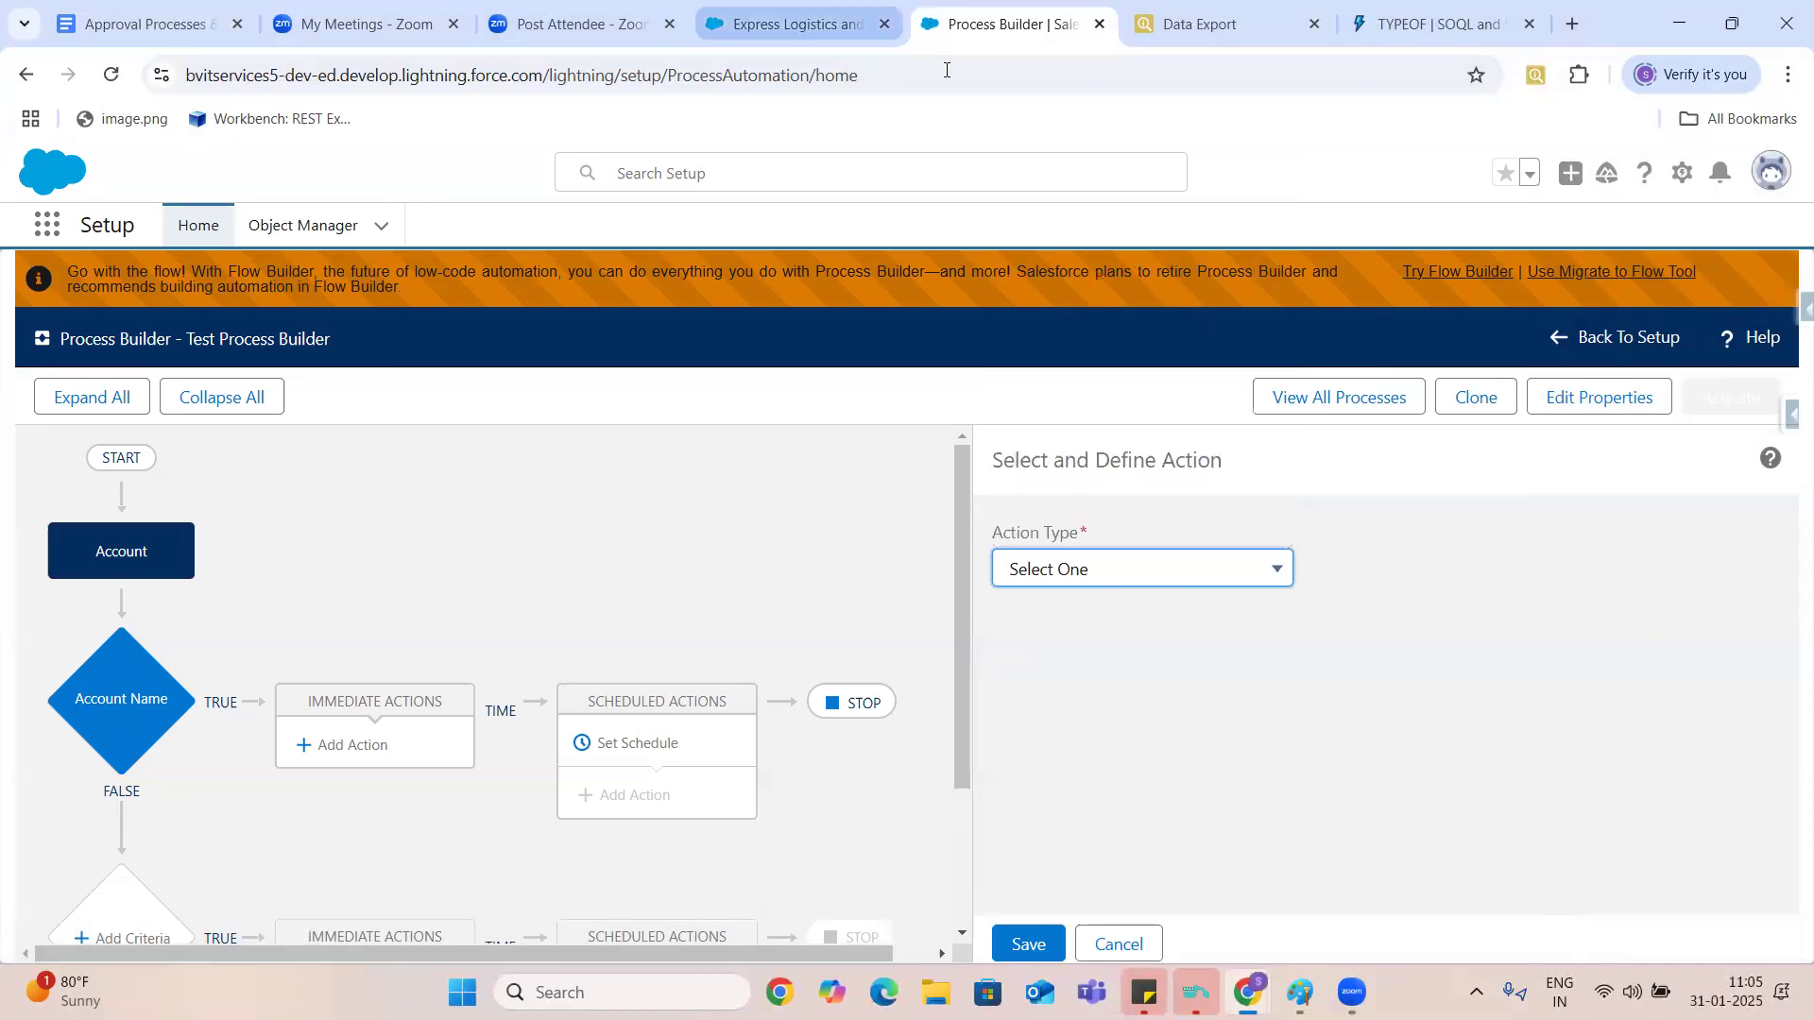
left_click(171, 29)
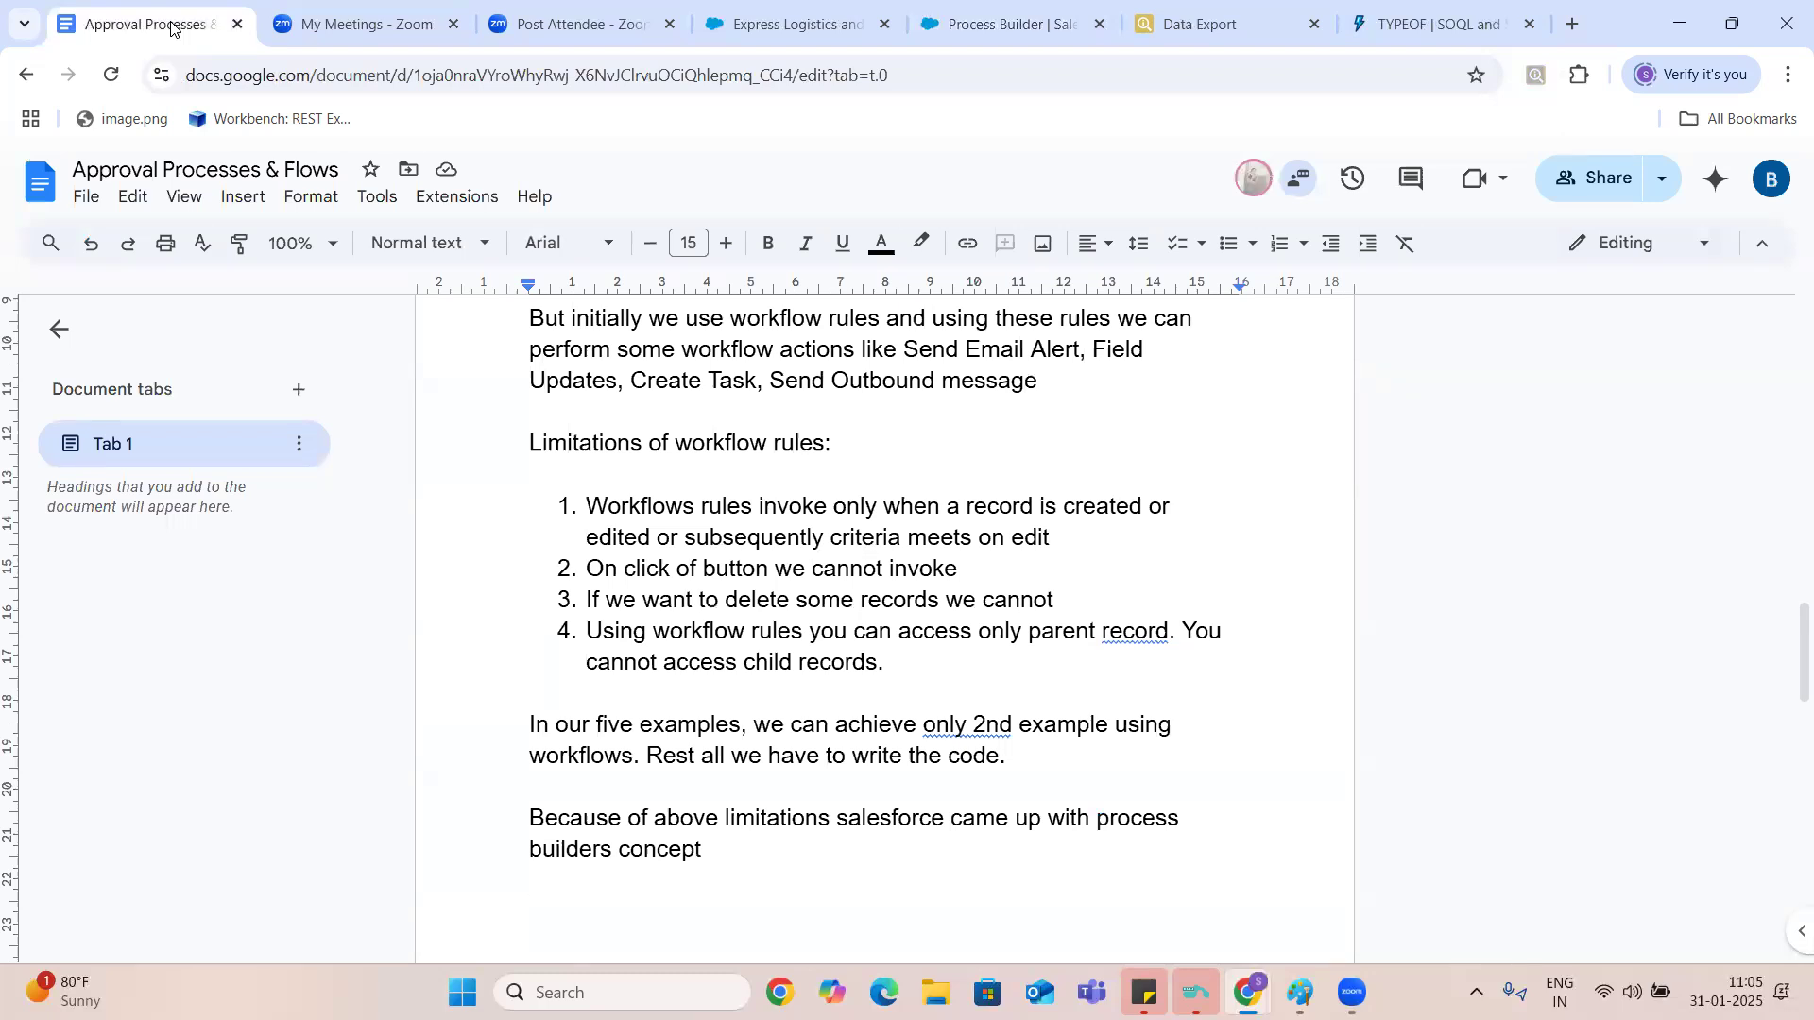
key("Return")
key("ctrl+v")
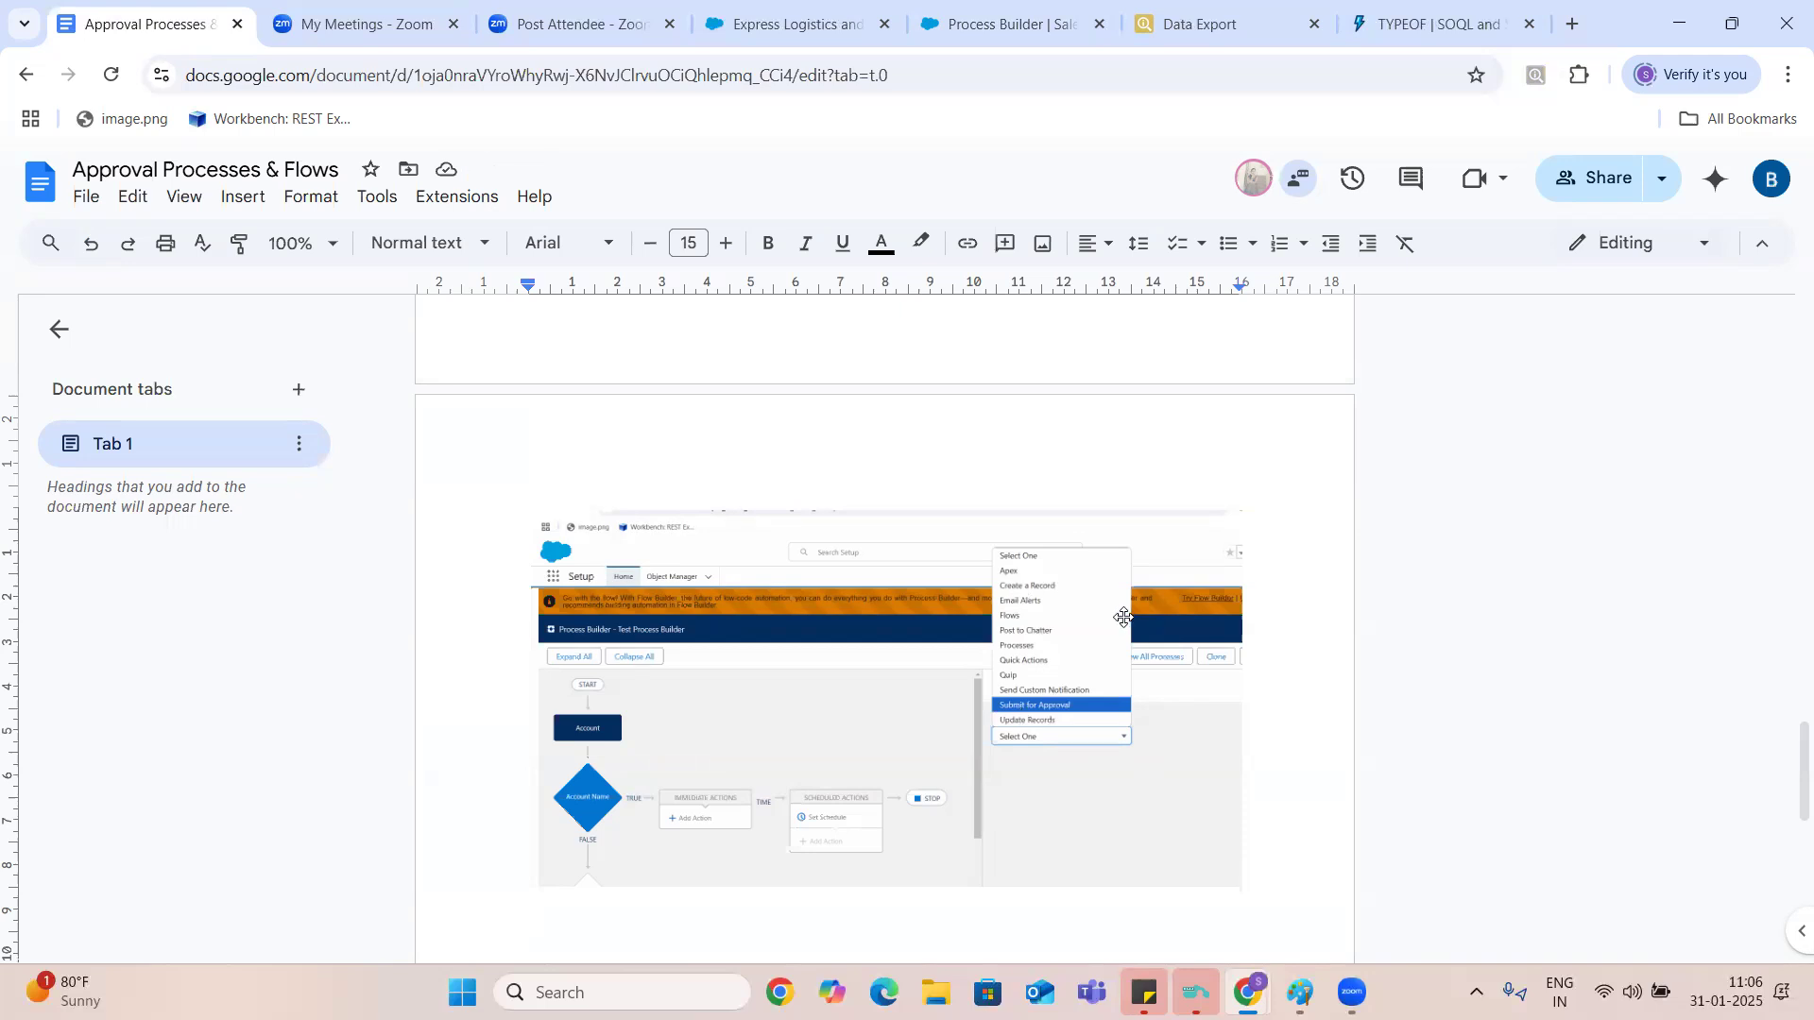
- Return to Process Builder and try to change what happens after the Account Name criteria is evaluated
left_click(1010, 21)
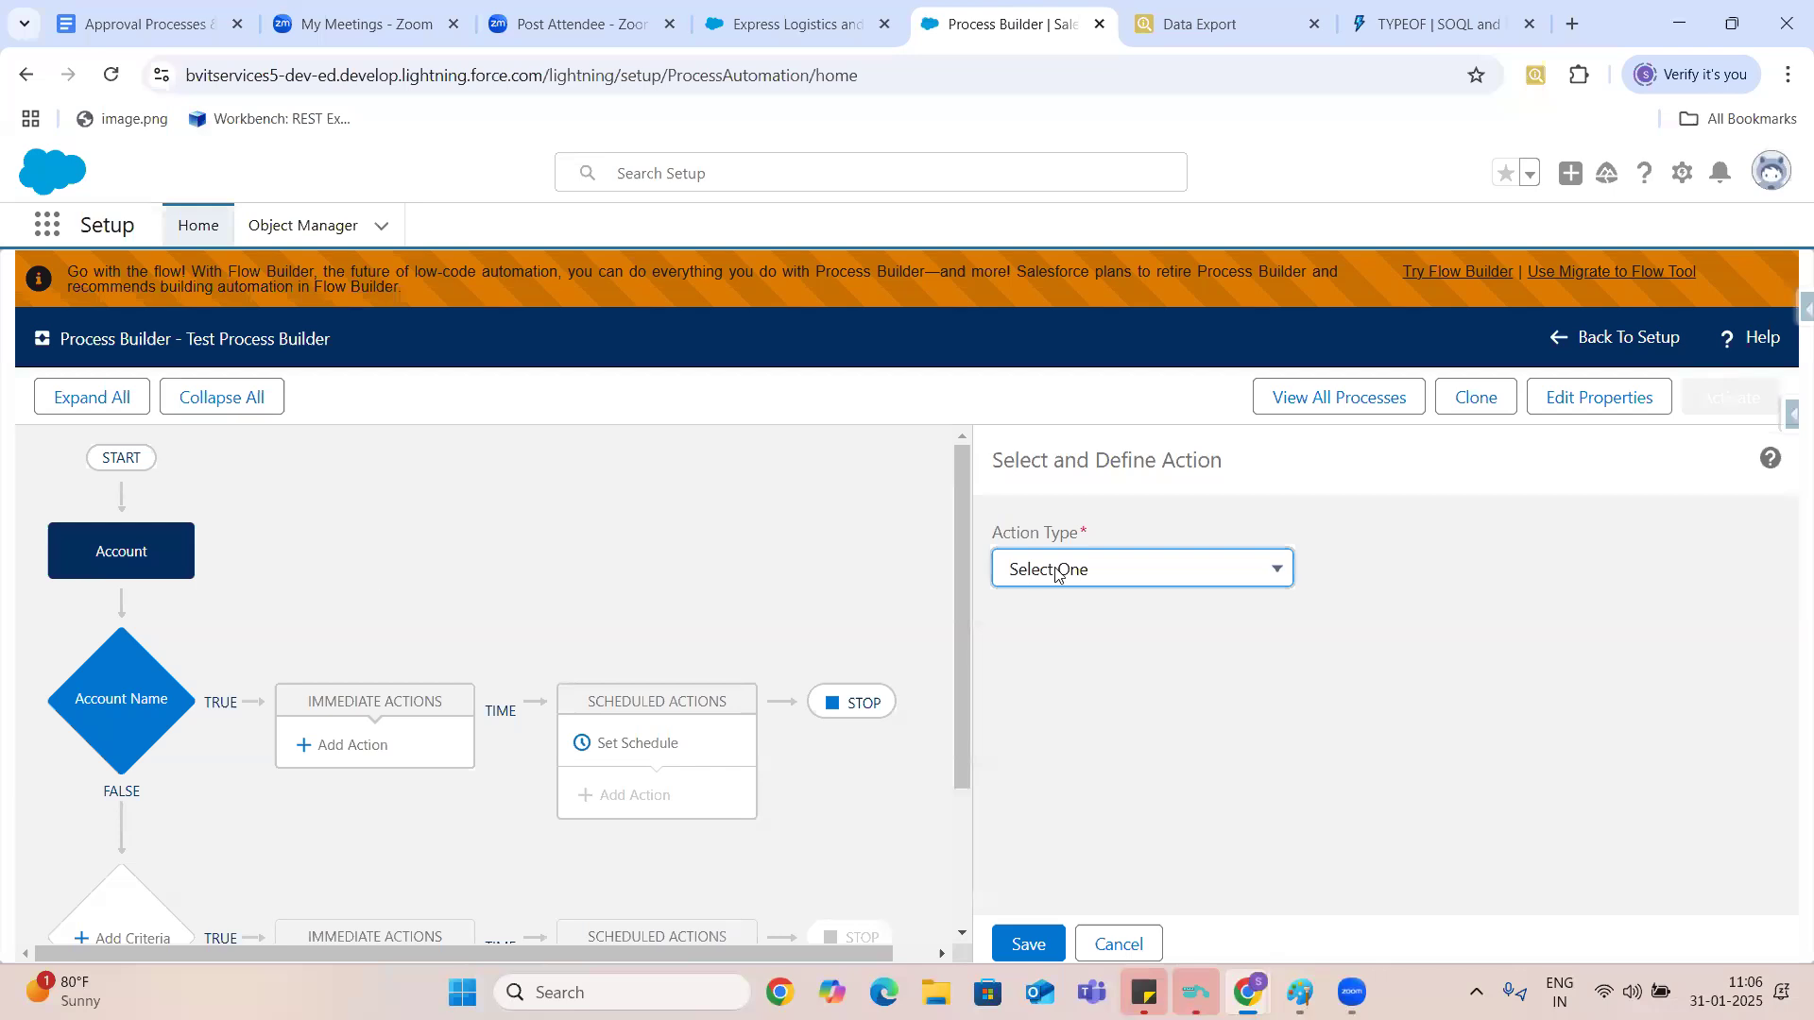
left_click_drag(964, 552, 975, 752)
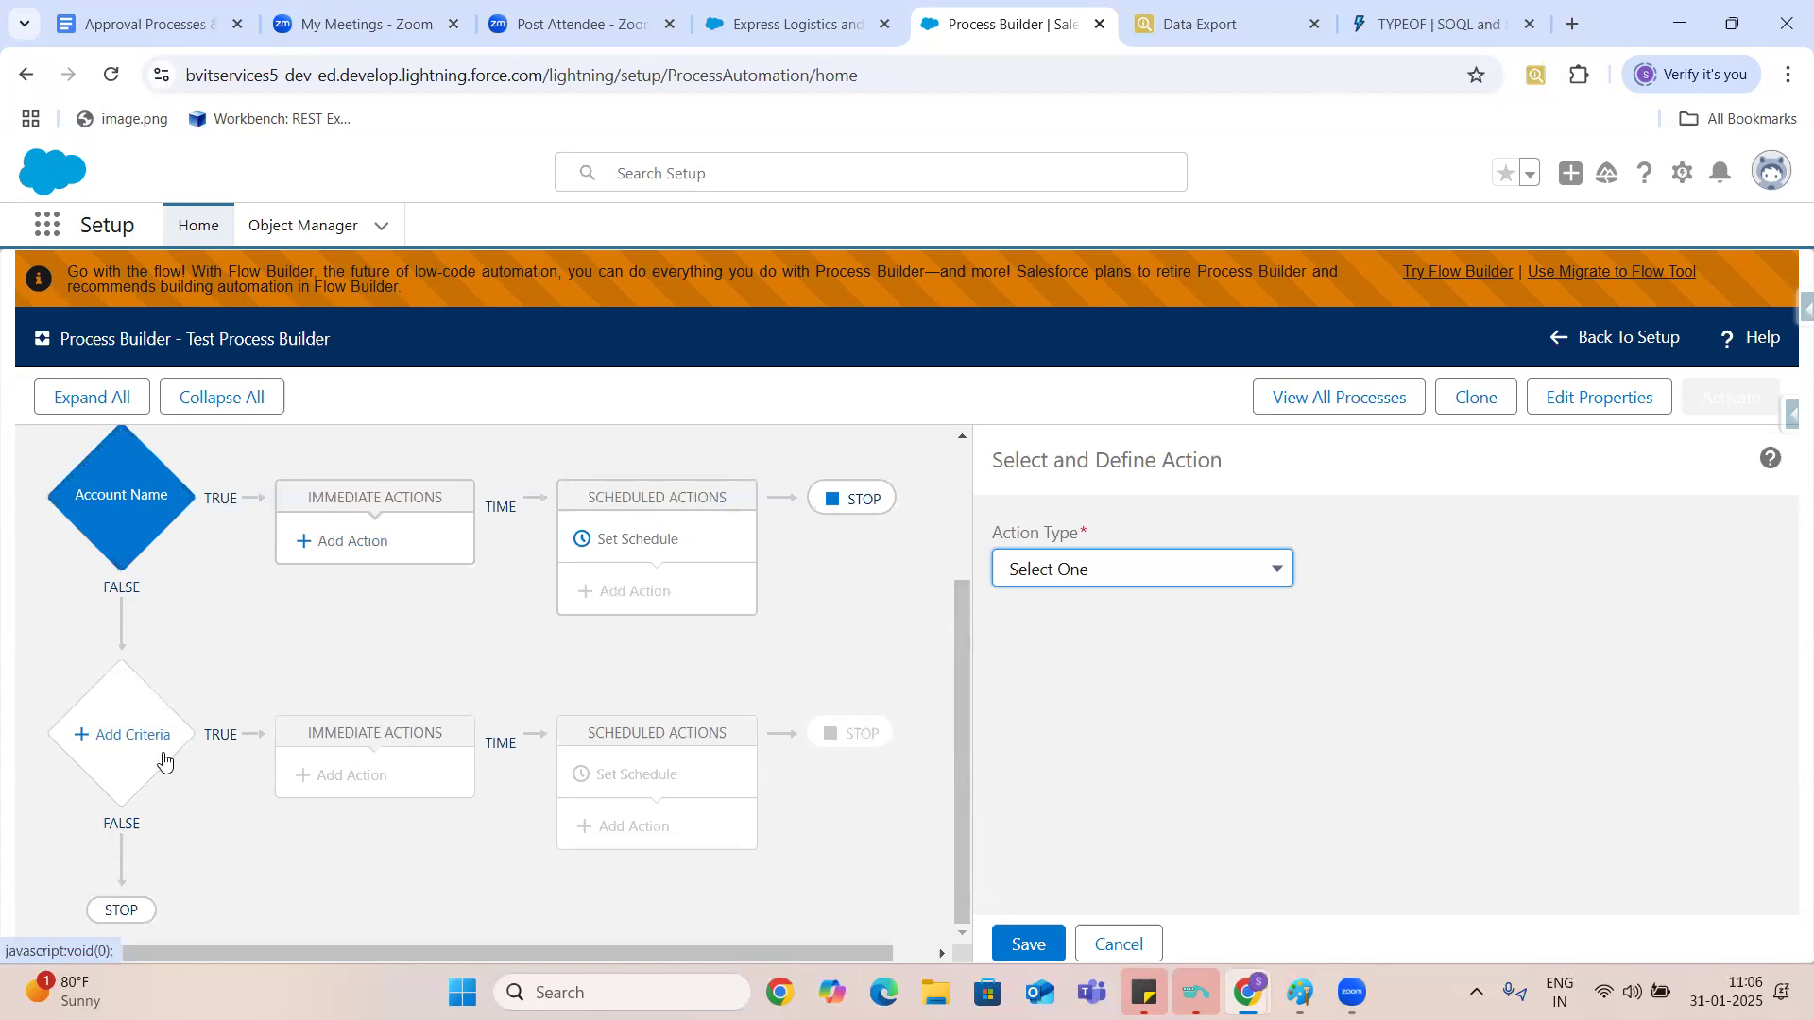
left_click(850, 501)
left_click(851, 501)
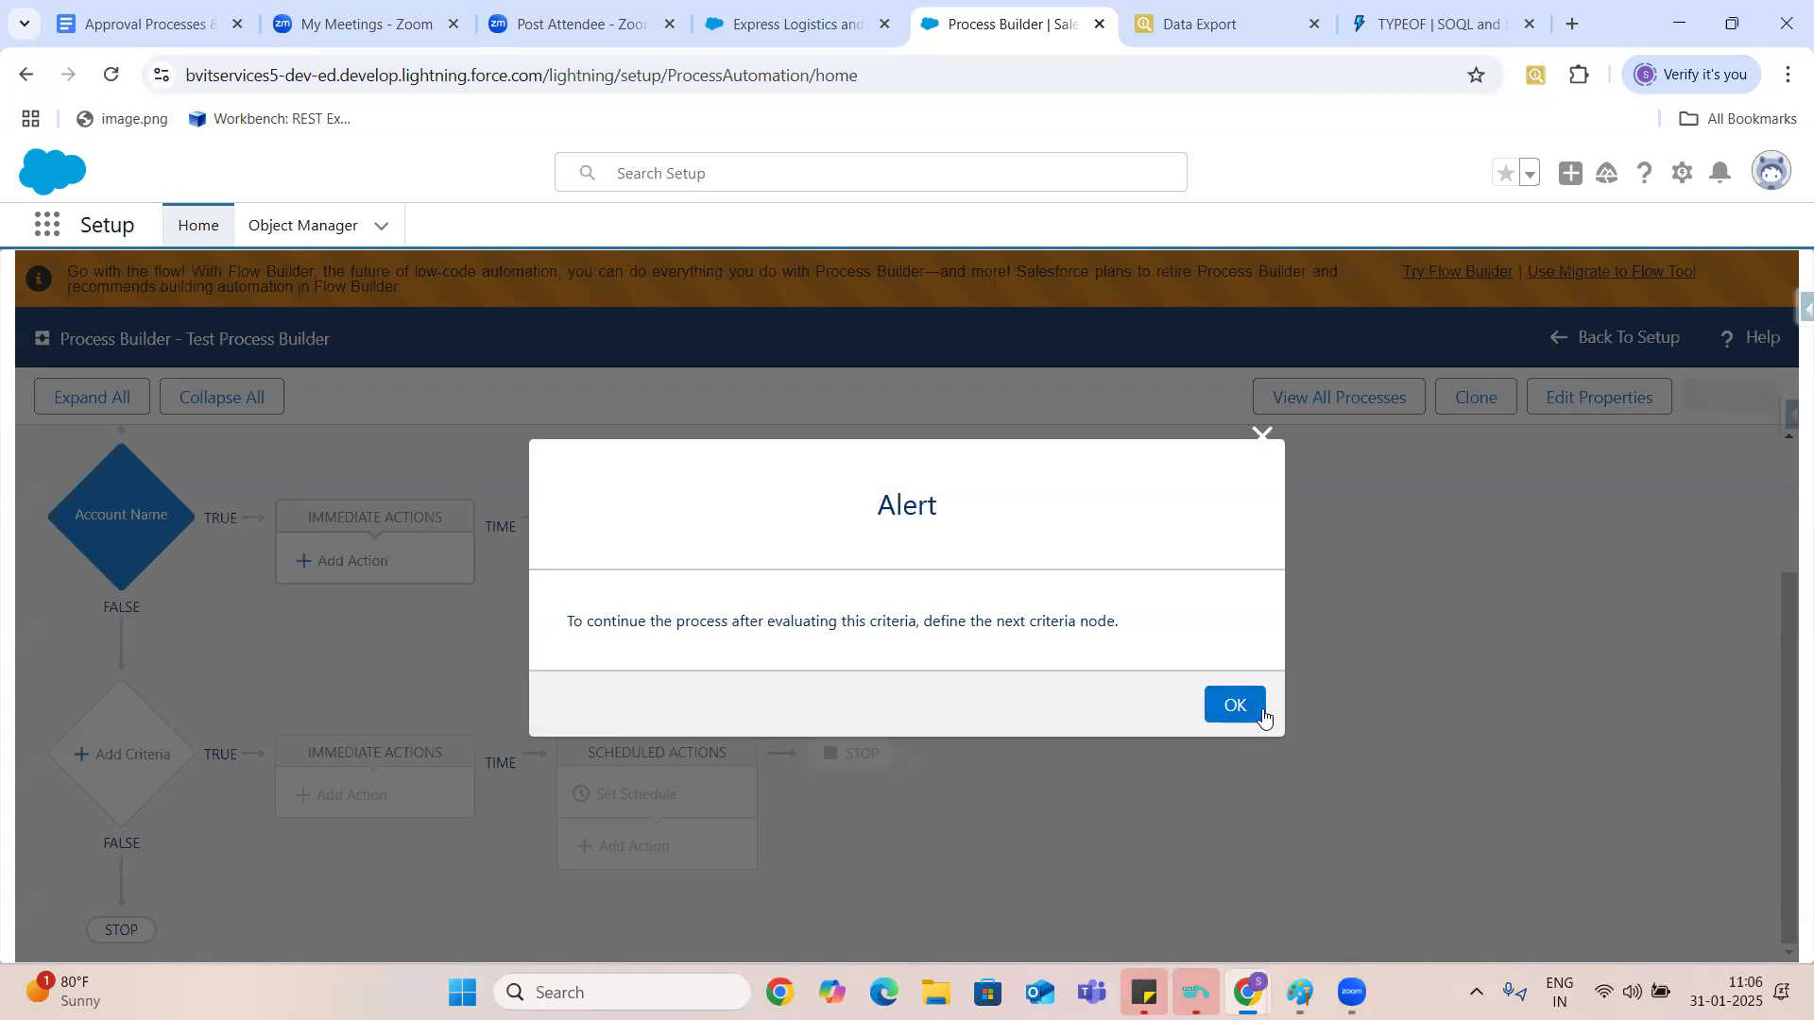
left_click(1237, 718)
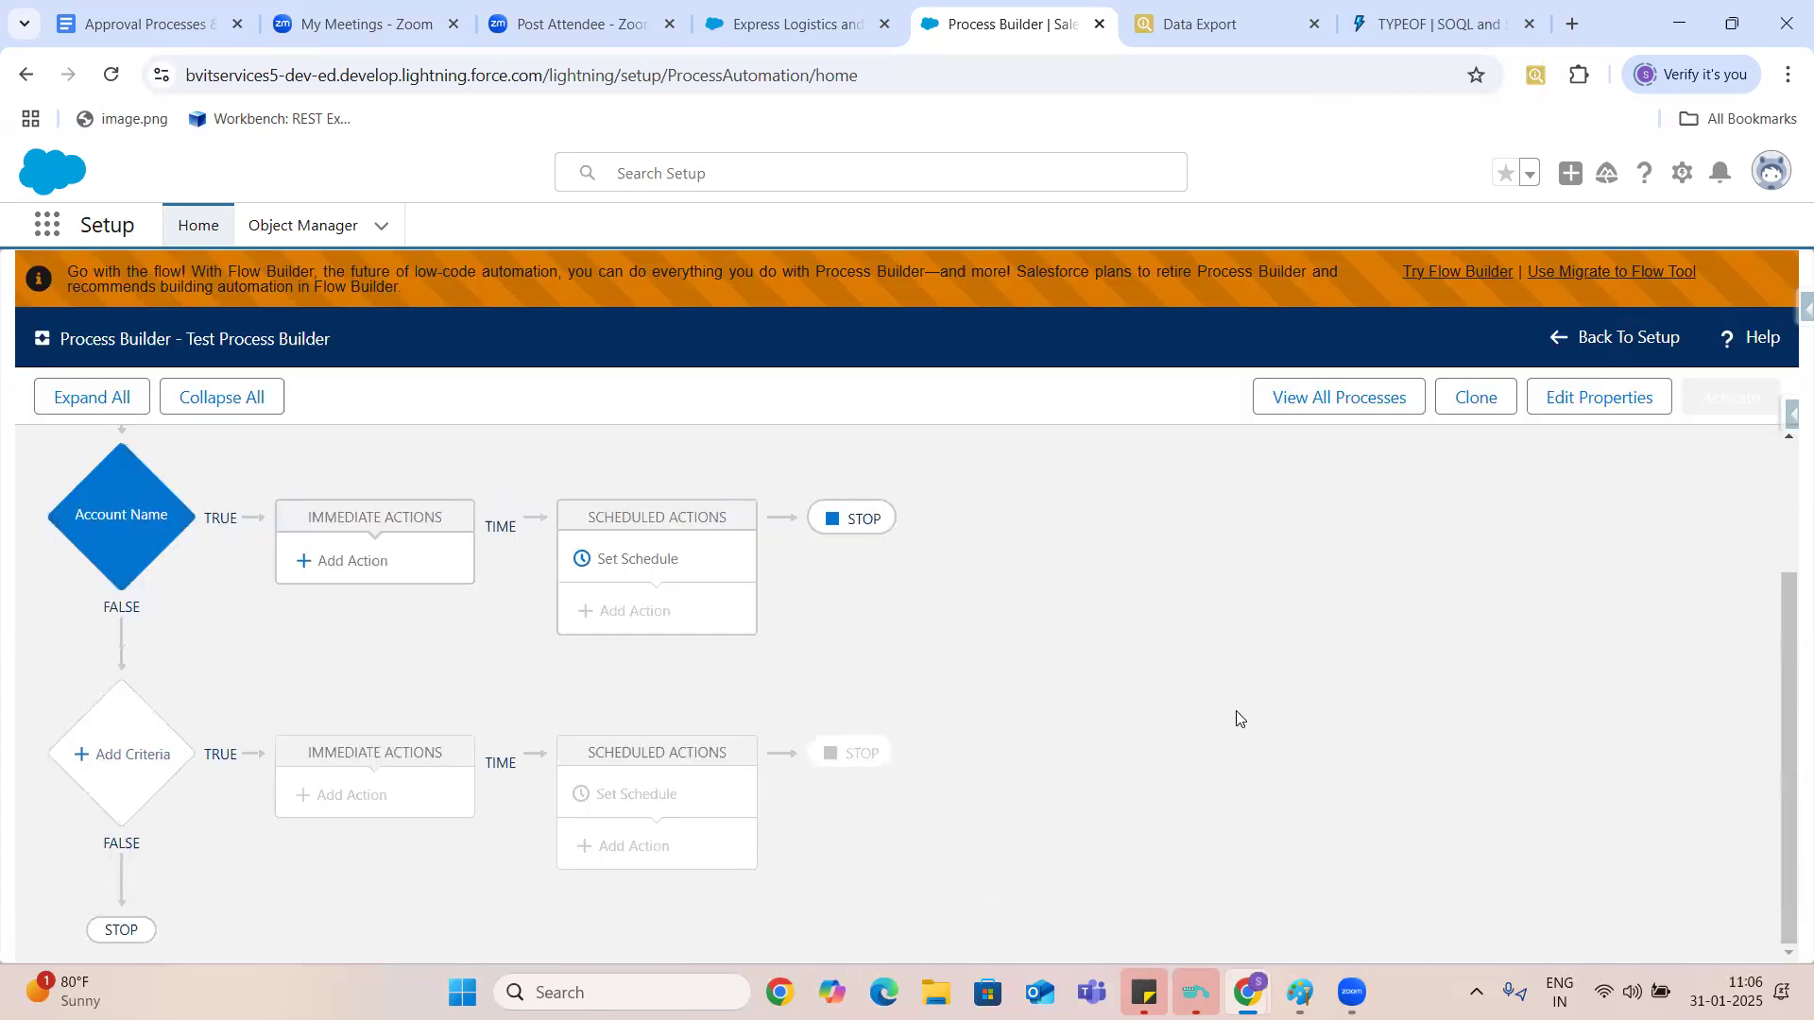
- Add a second criteria node below Account Name and name it Account Type
left_click(130, 760)
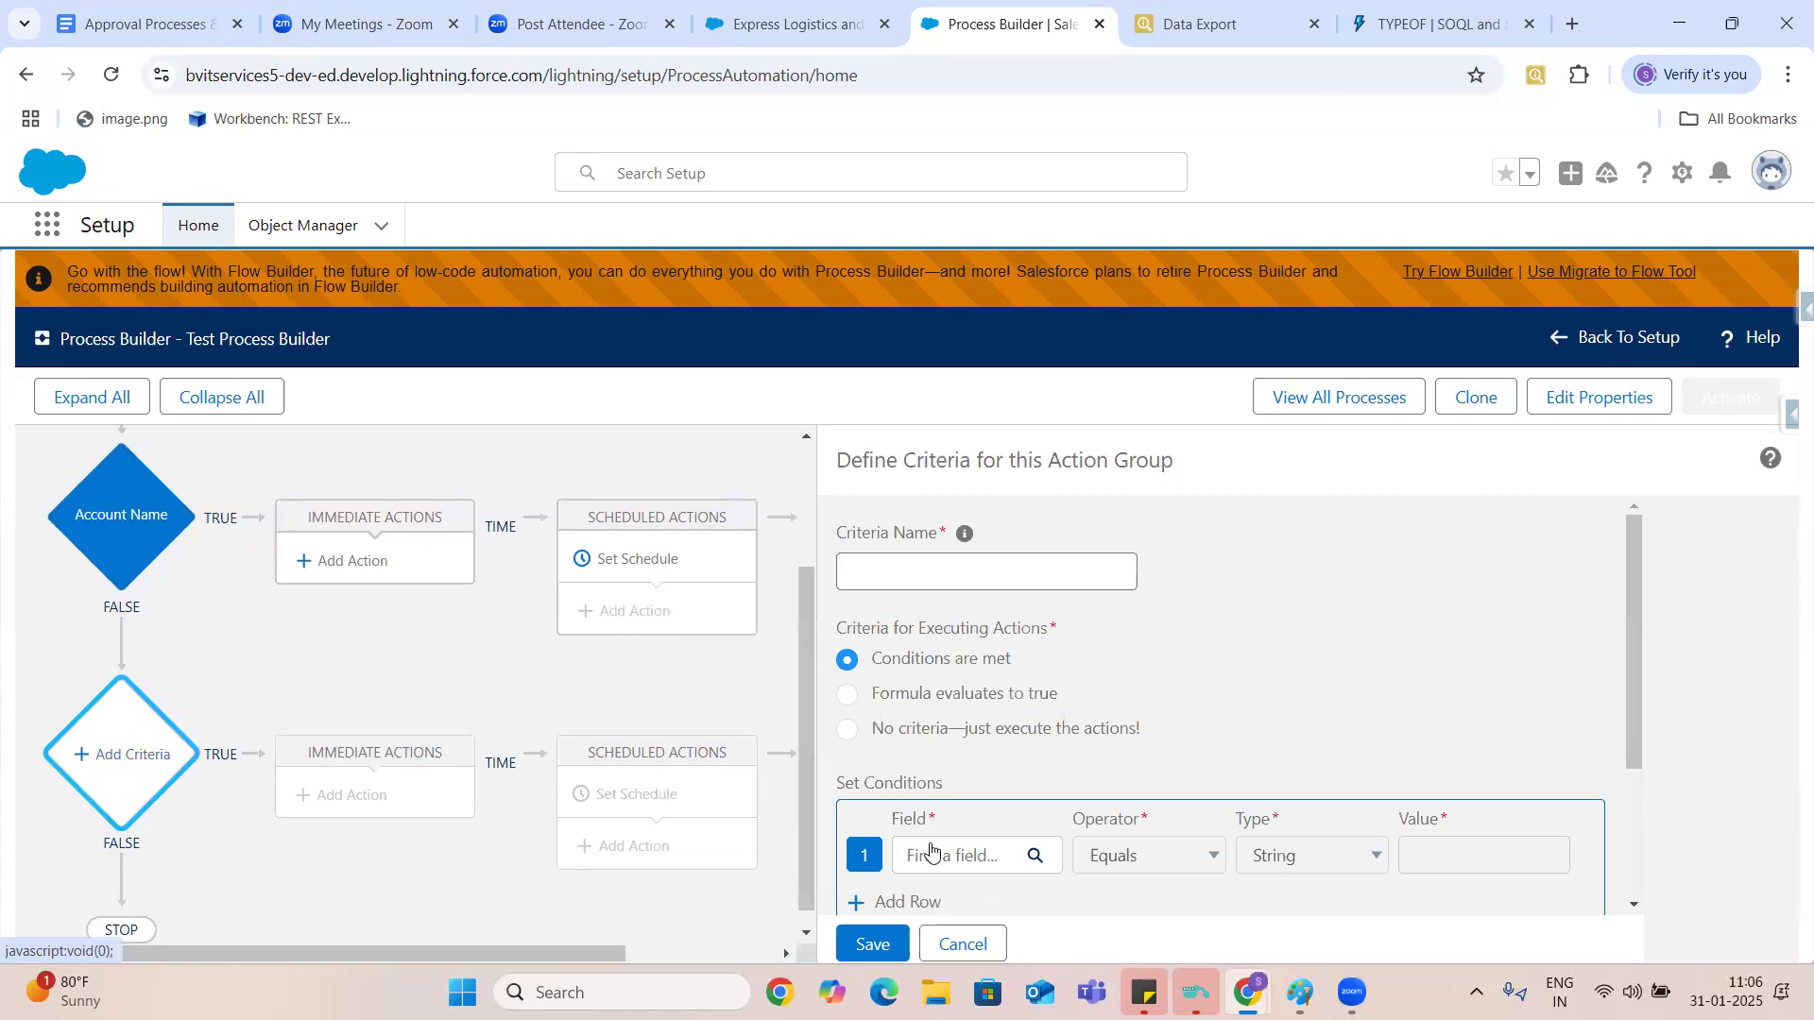
left_click(937, 589)
type("Account ")
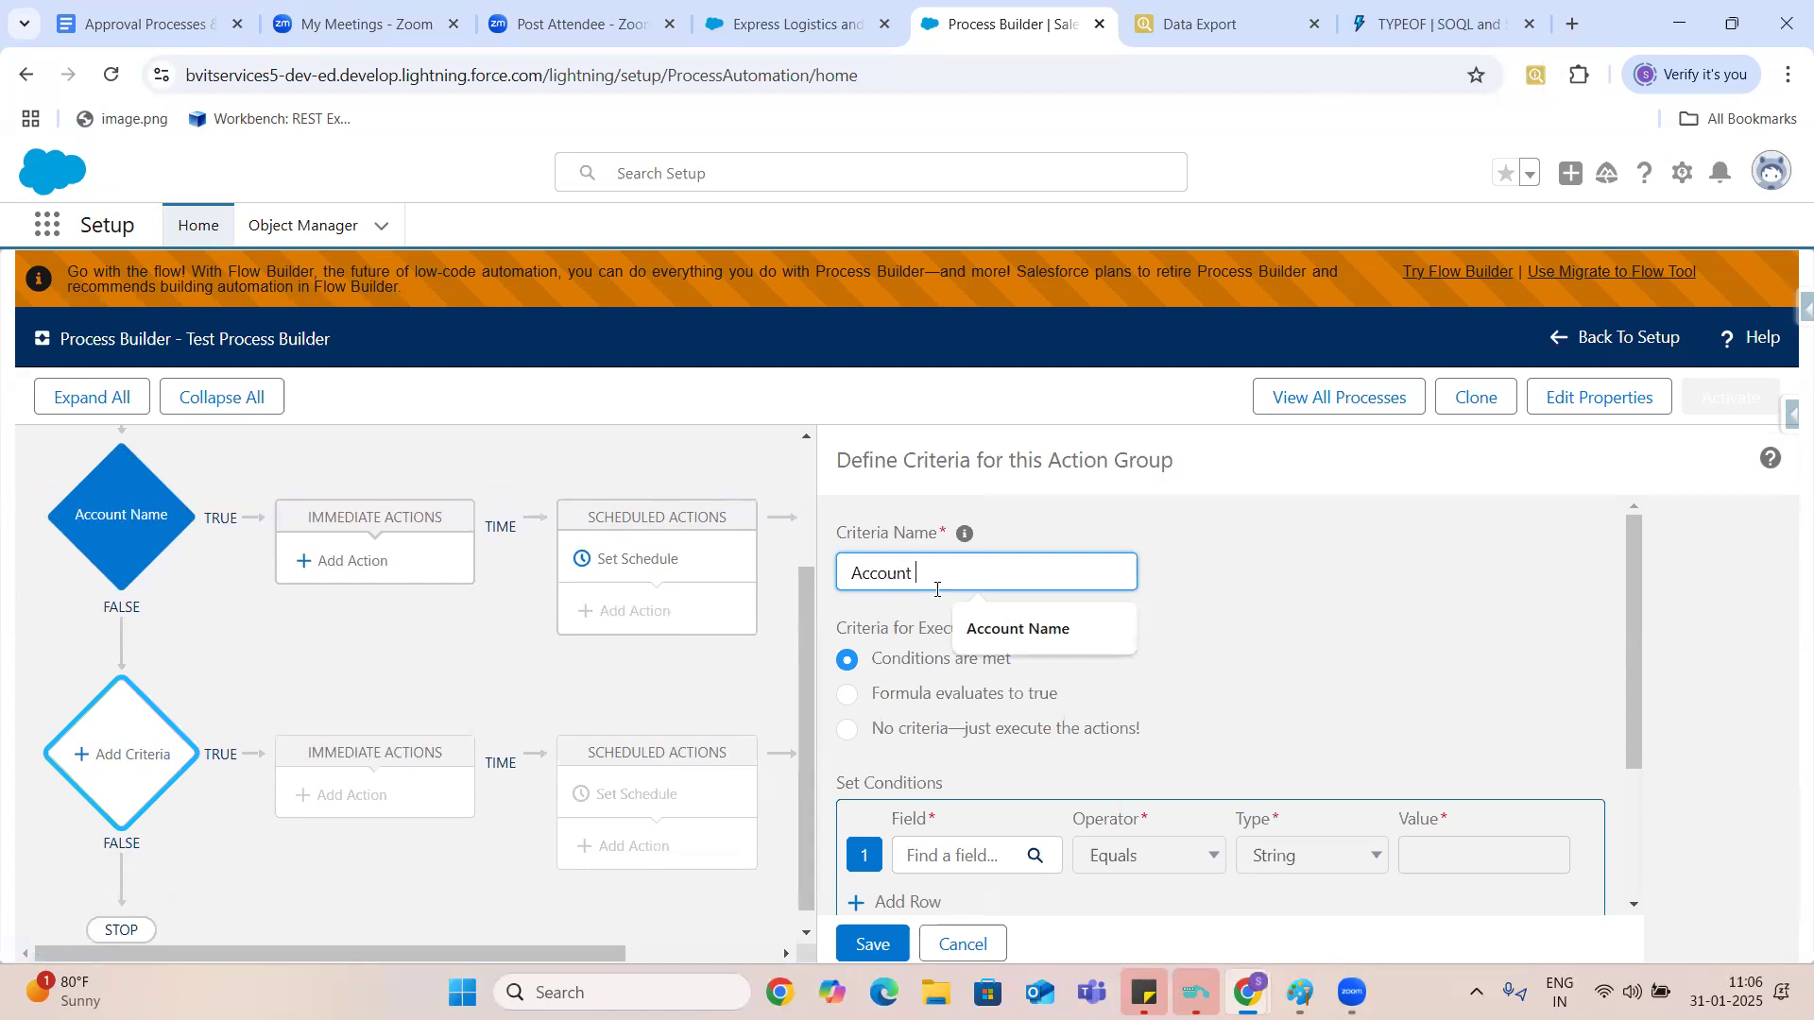
type("Tyle")
key("BackSpace")
key("BackSpace")
key("BackSpace")
type("y")
key("BackSpace")
type("ype")
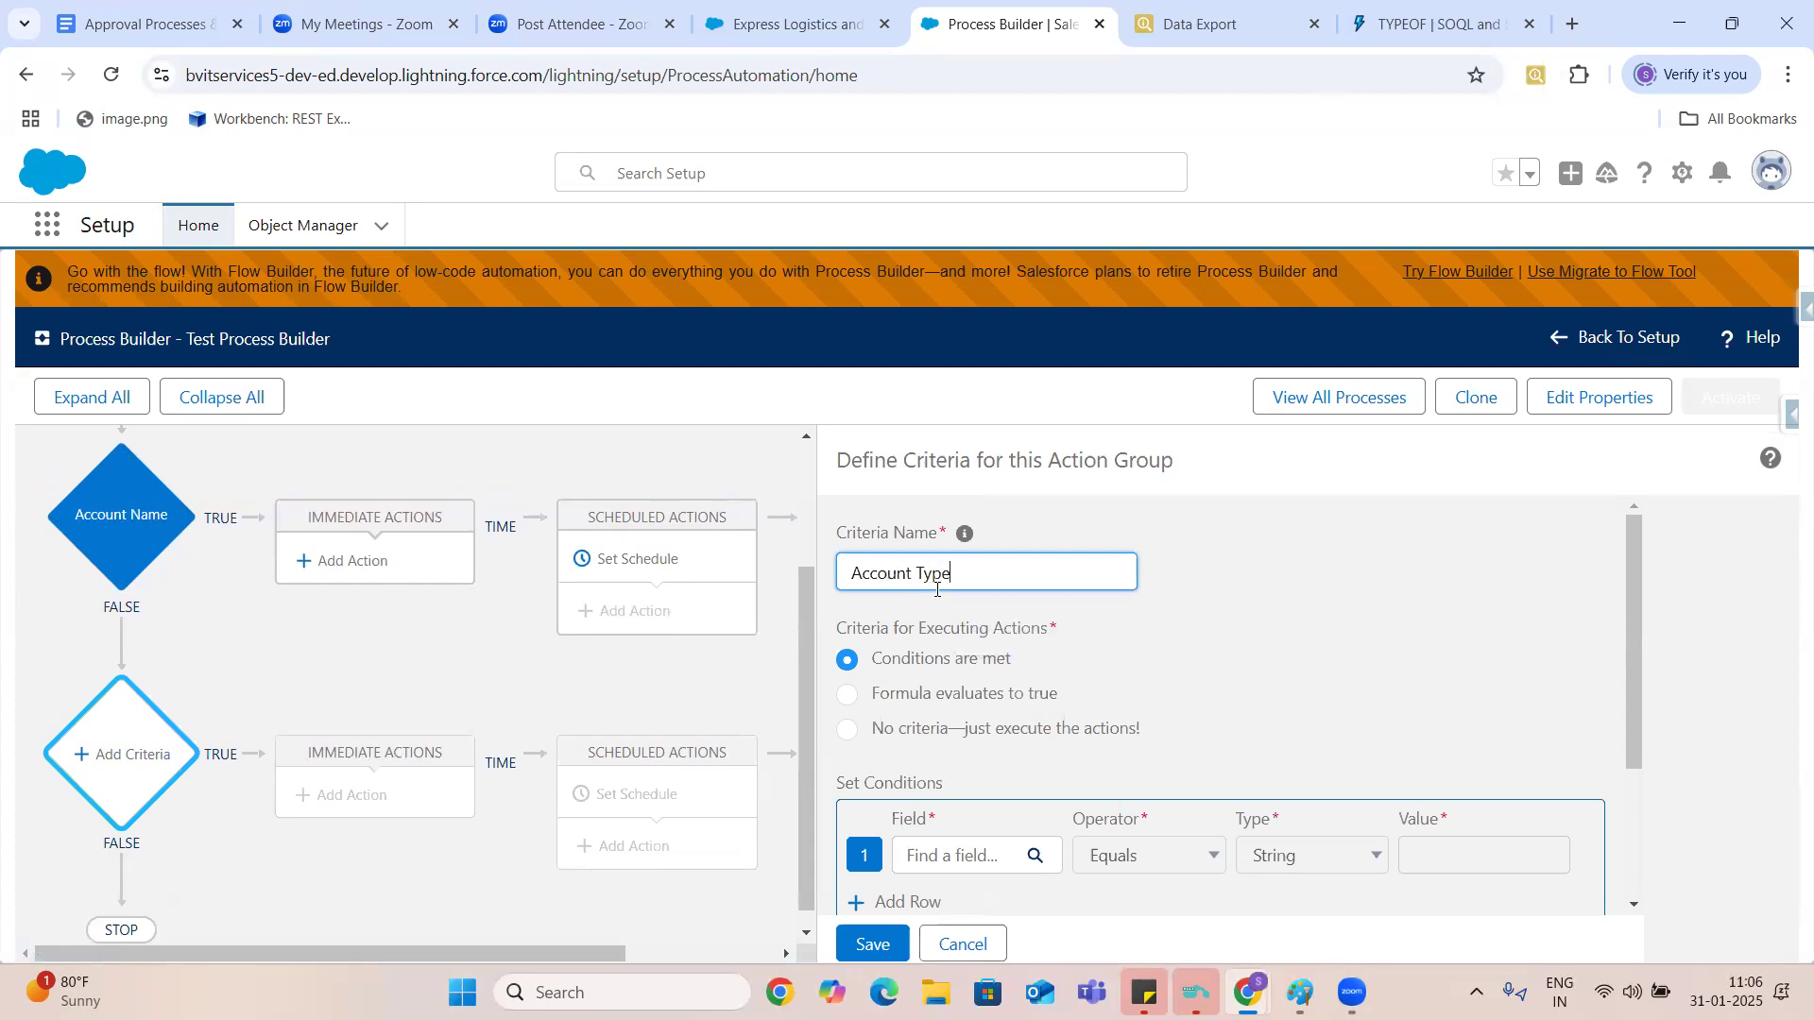
- Choose the Account Type field for the first condition of the Account Type criteria
left_click(927, 854)
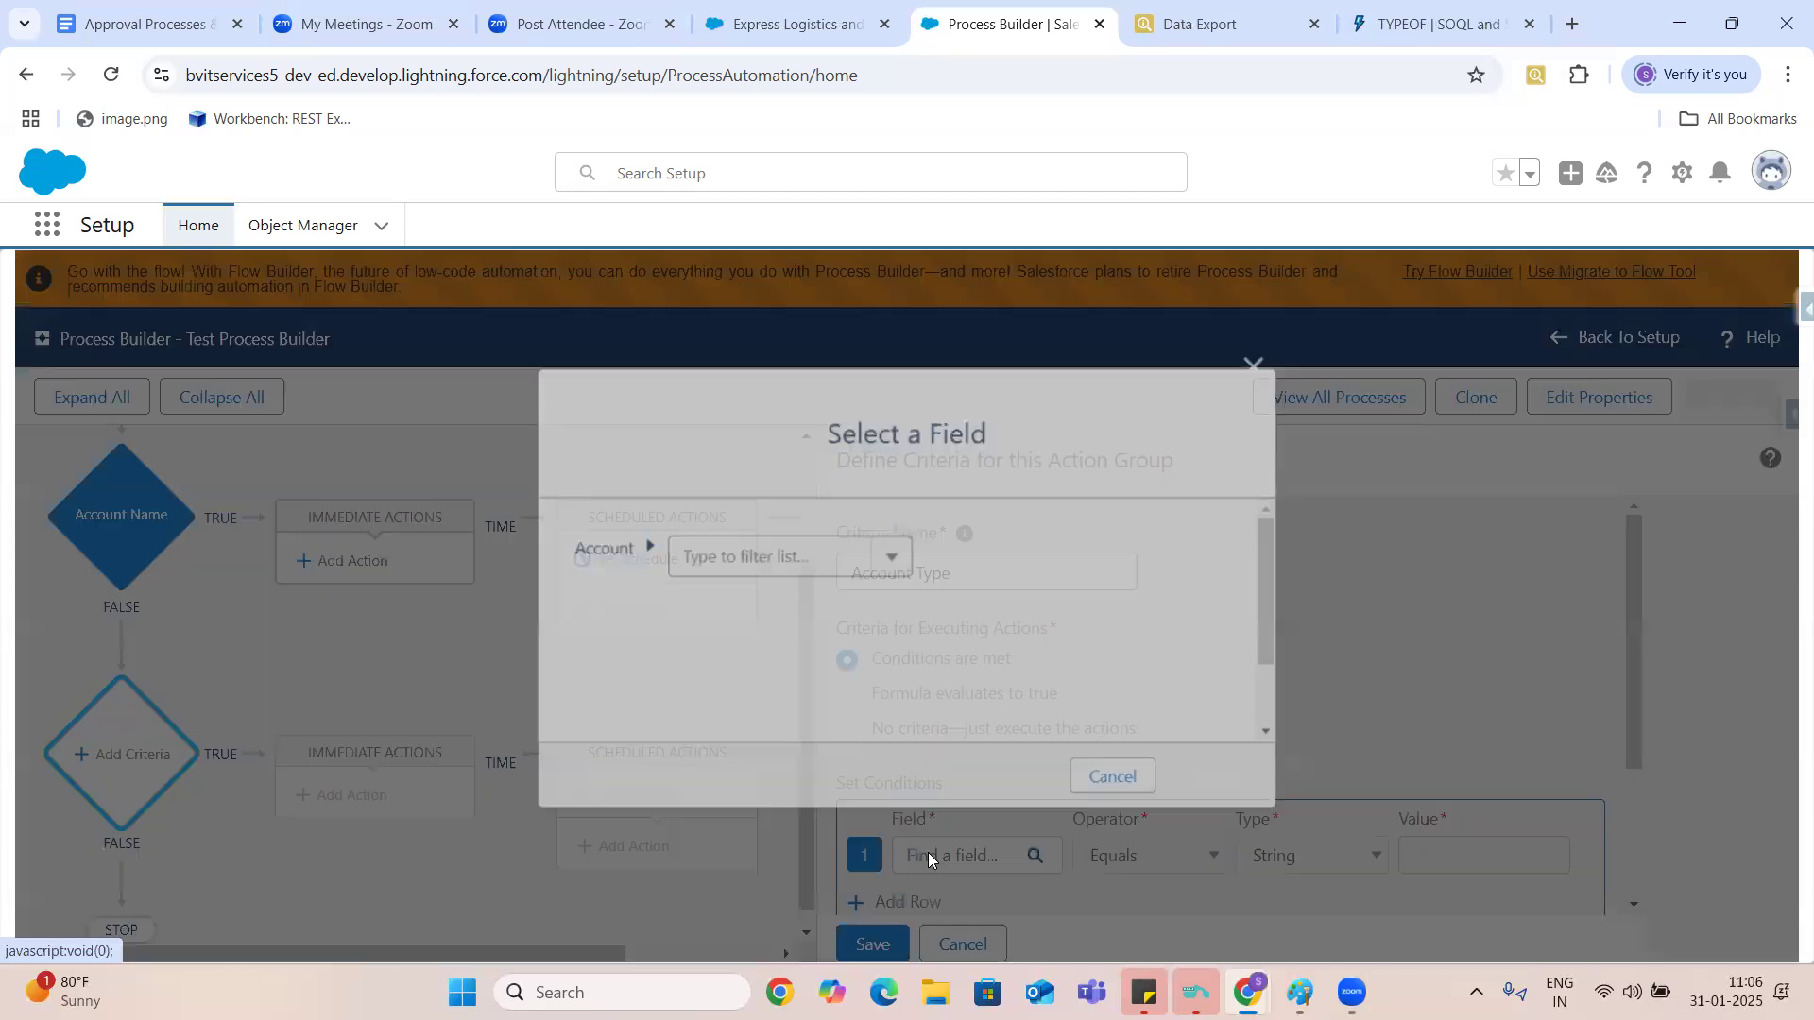
left_click(734, 548)
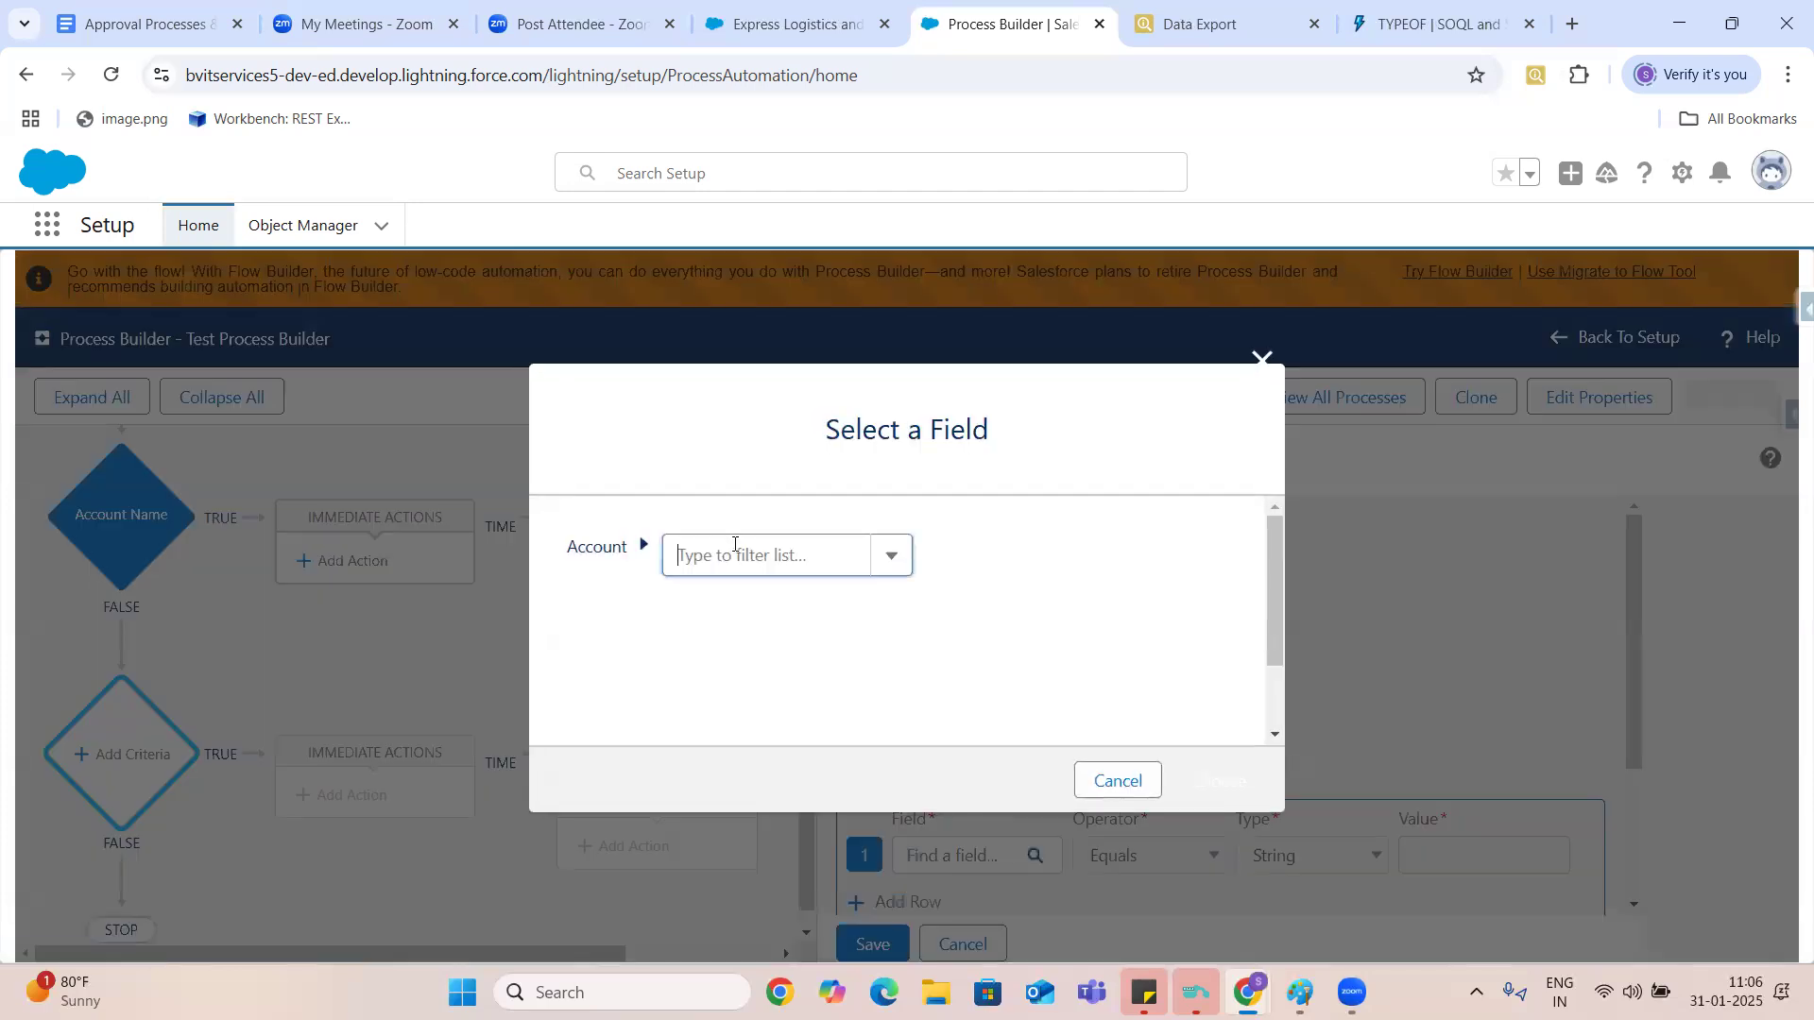
type("Type")
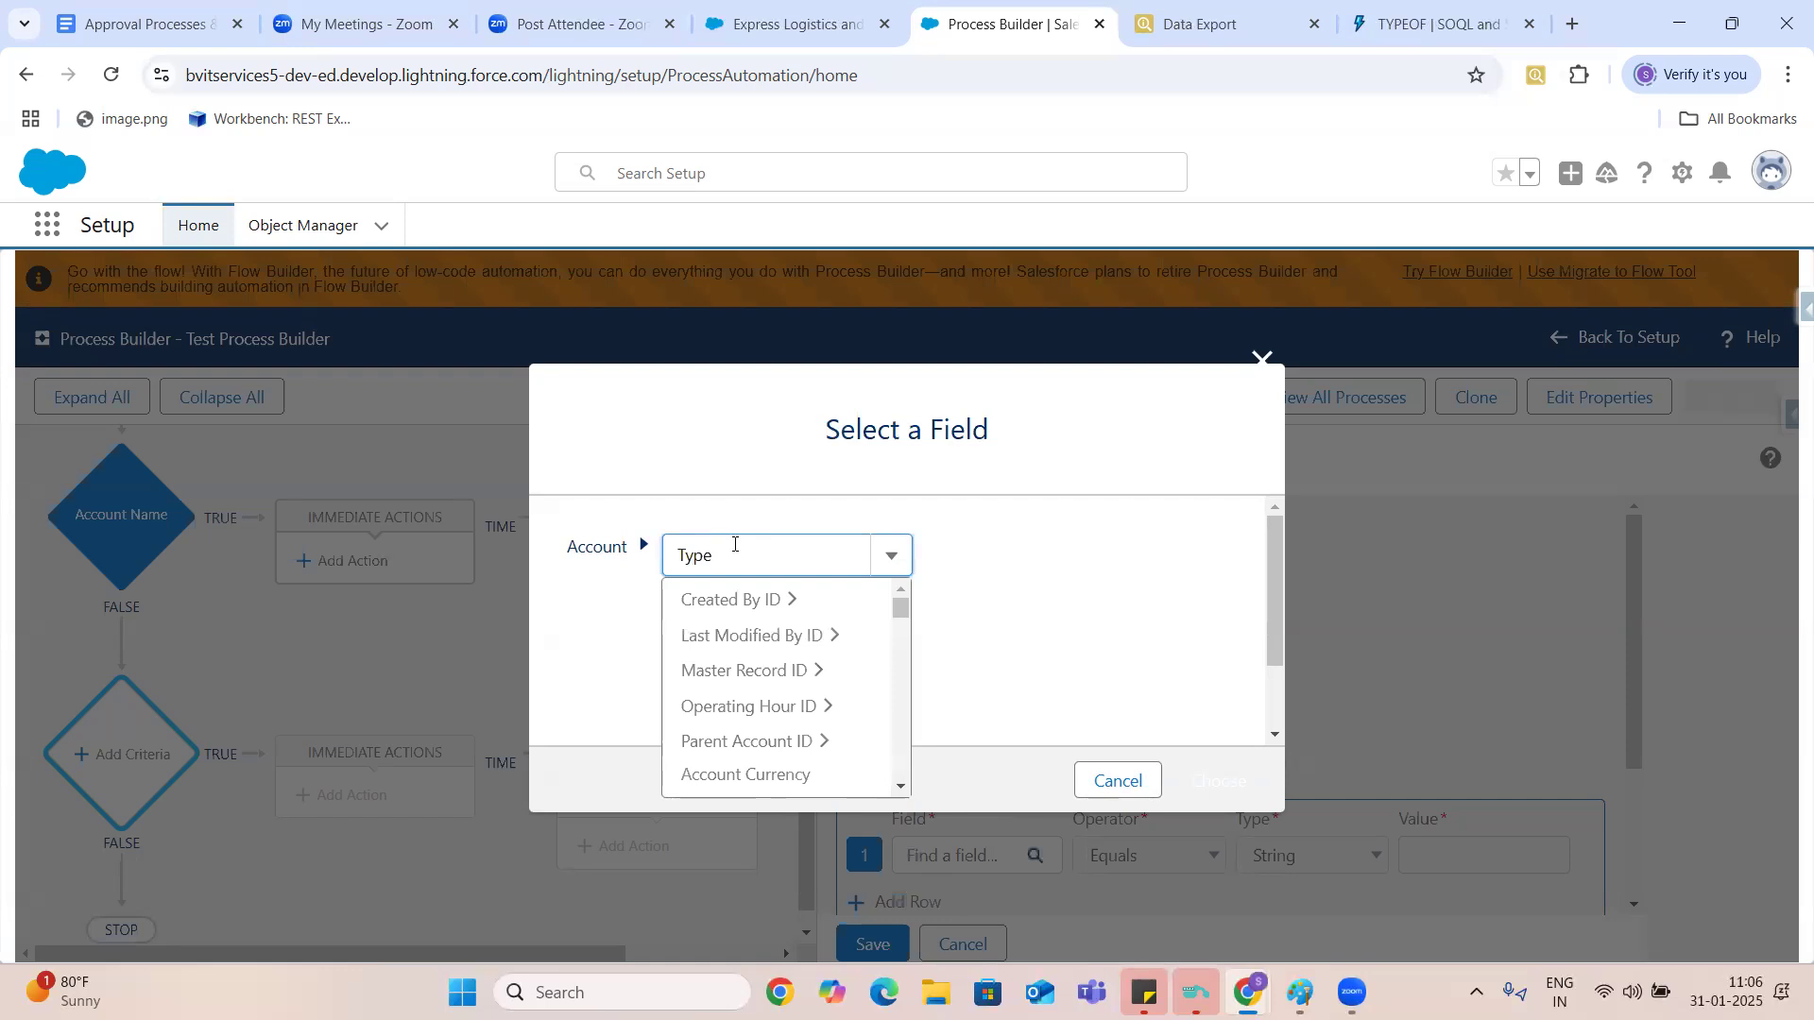
left_click(739, 599)
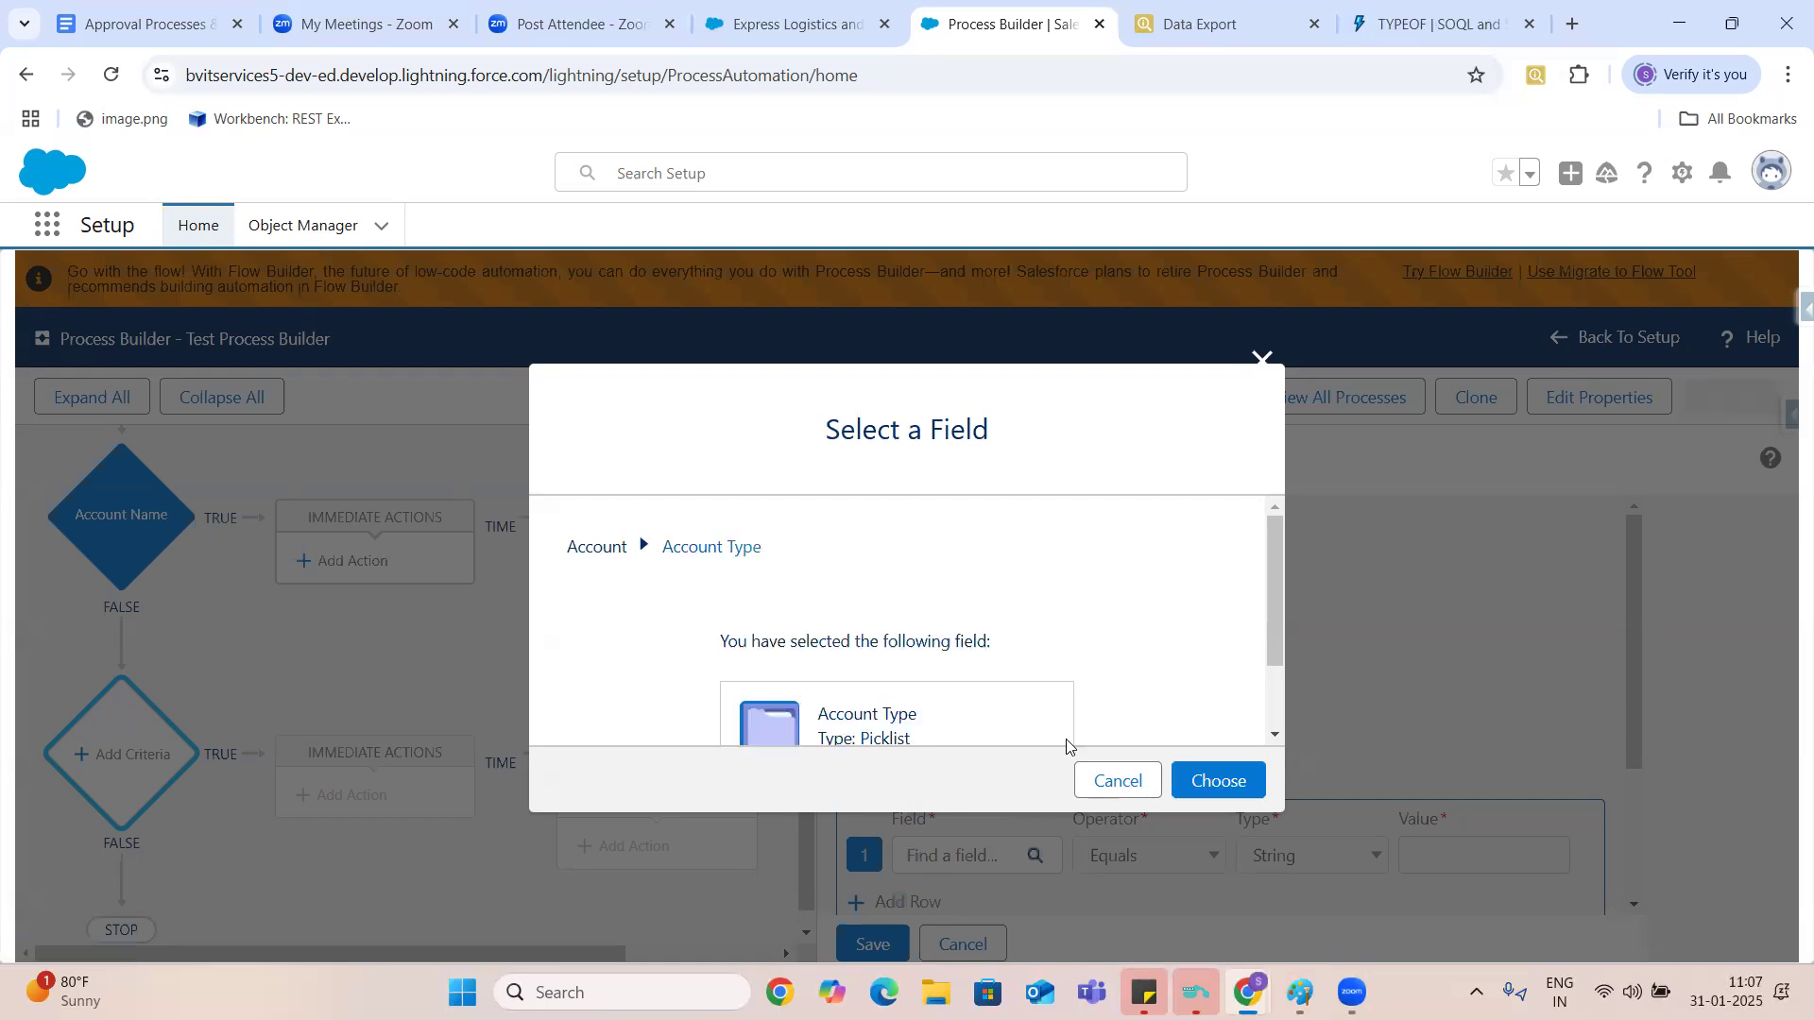
left_click(1220, 783)
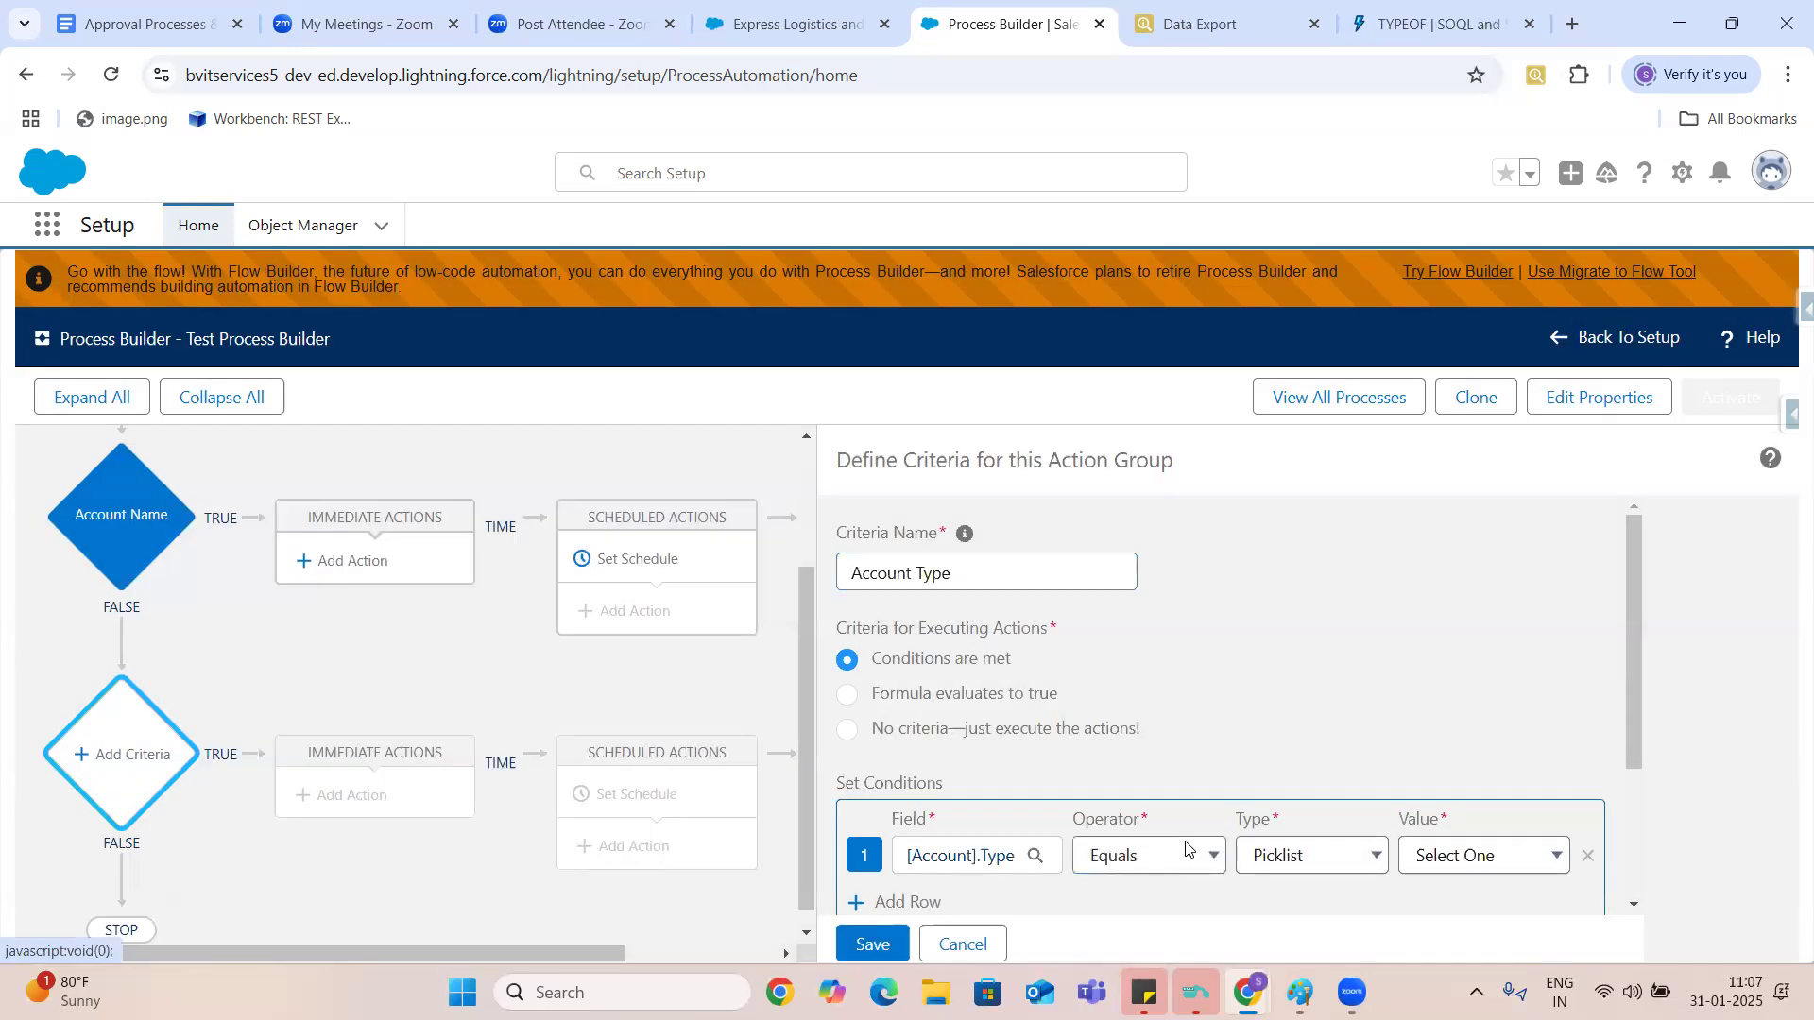
- Make the condition require that the account type equals Prospect, and save the criteria
left_click(1478, 855)
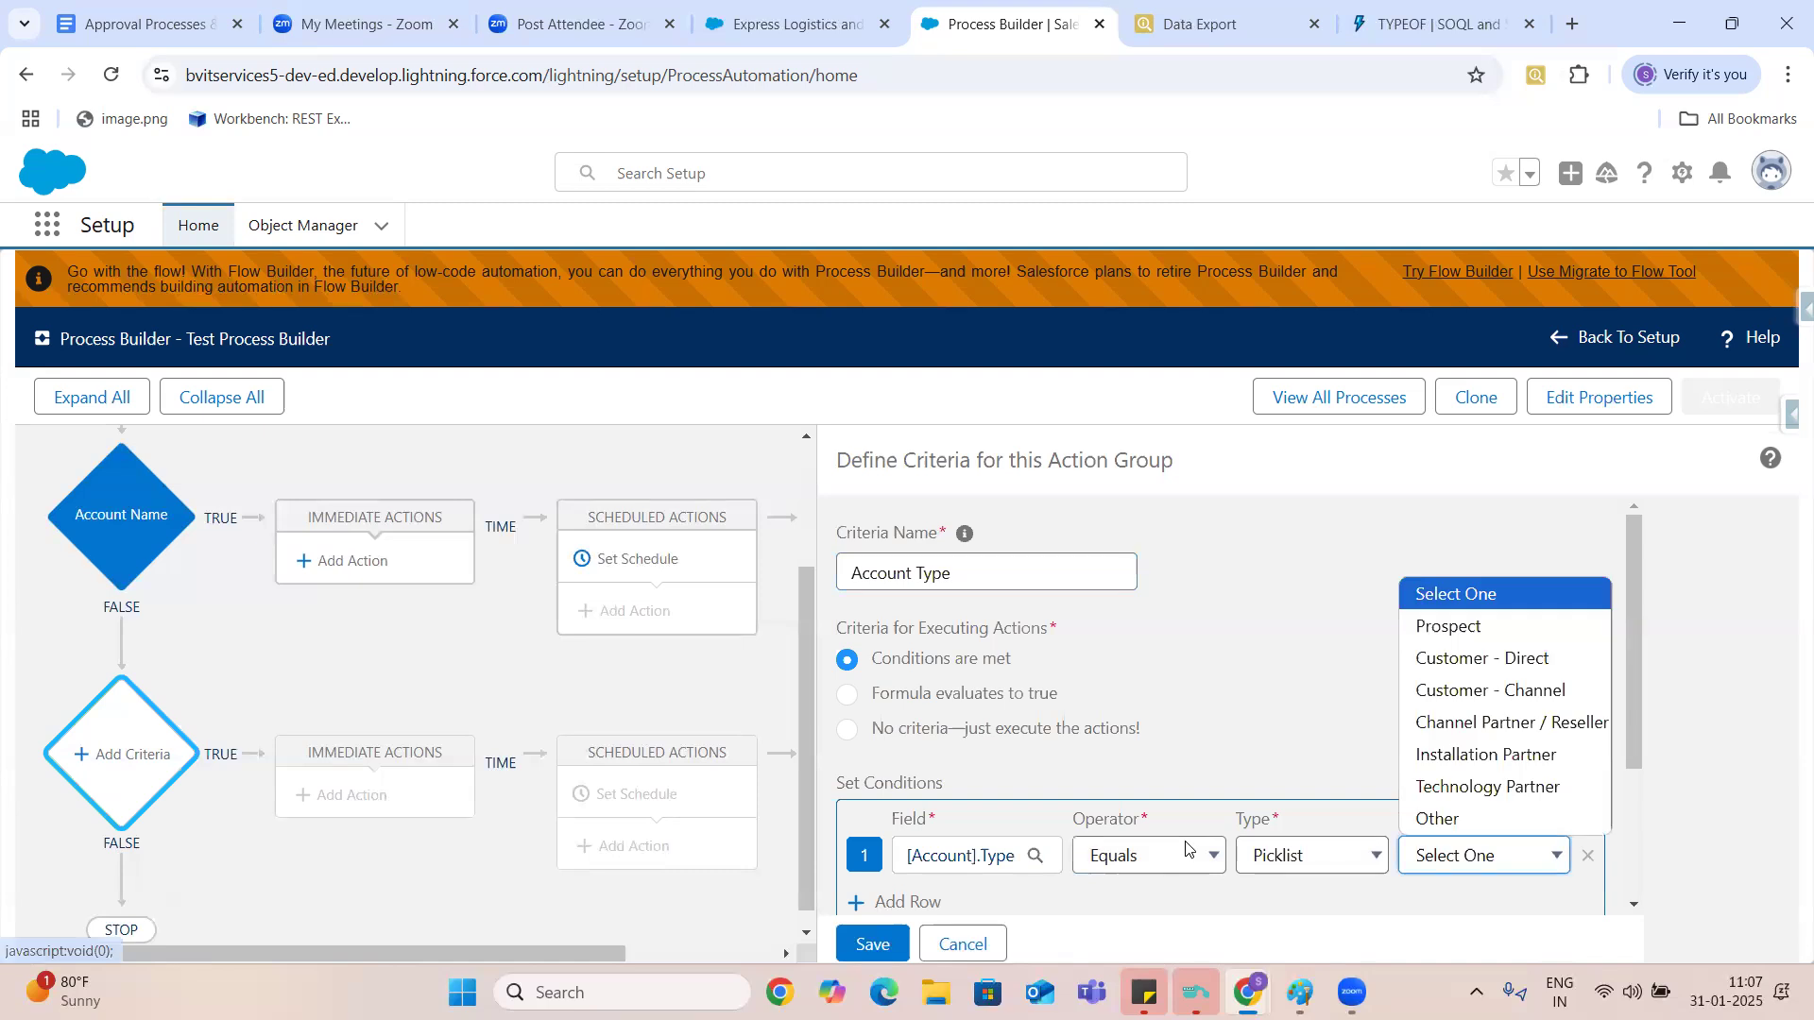
left_click(1447, 624)
left_click(873, 943)
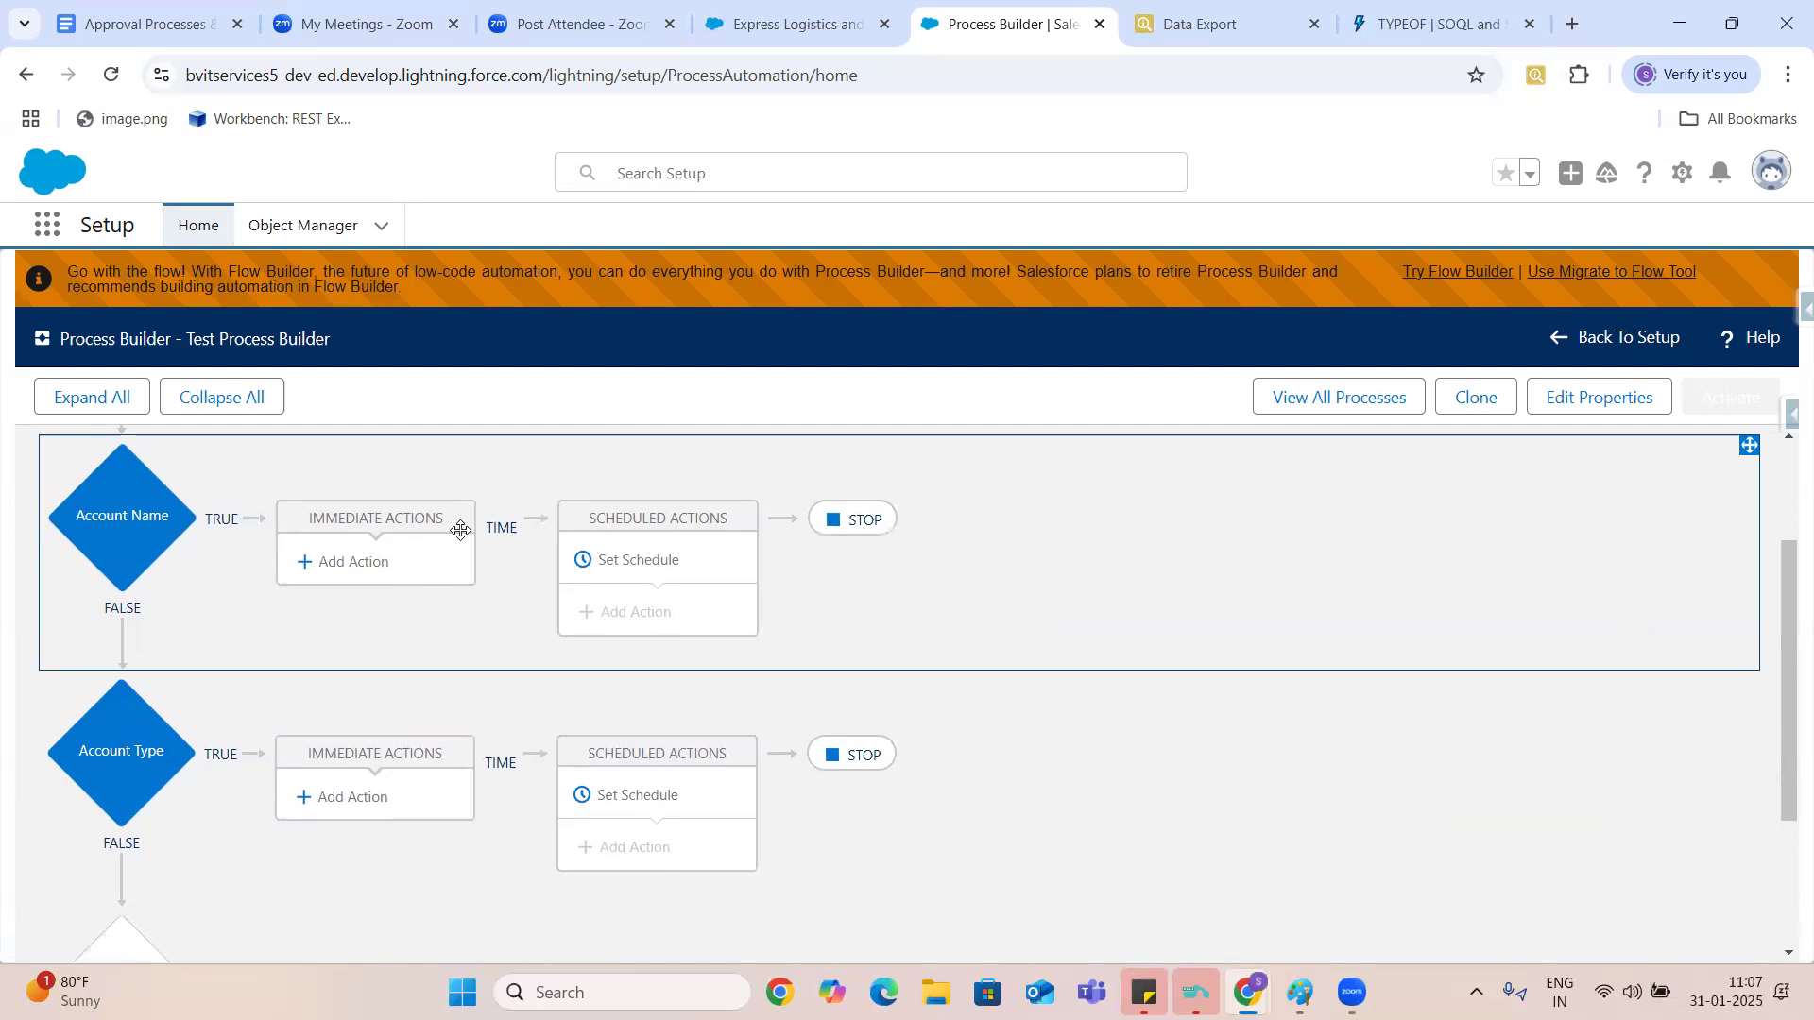
- Set the process to evaluate the next criteria after the Account Name actions run, and save the setting
left_click(867, 532)
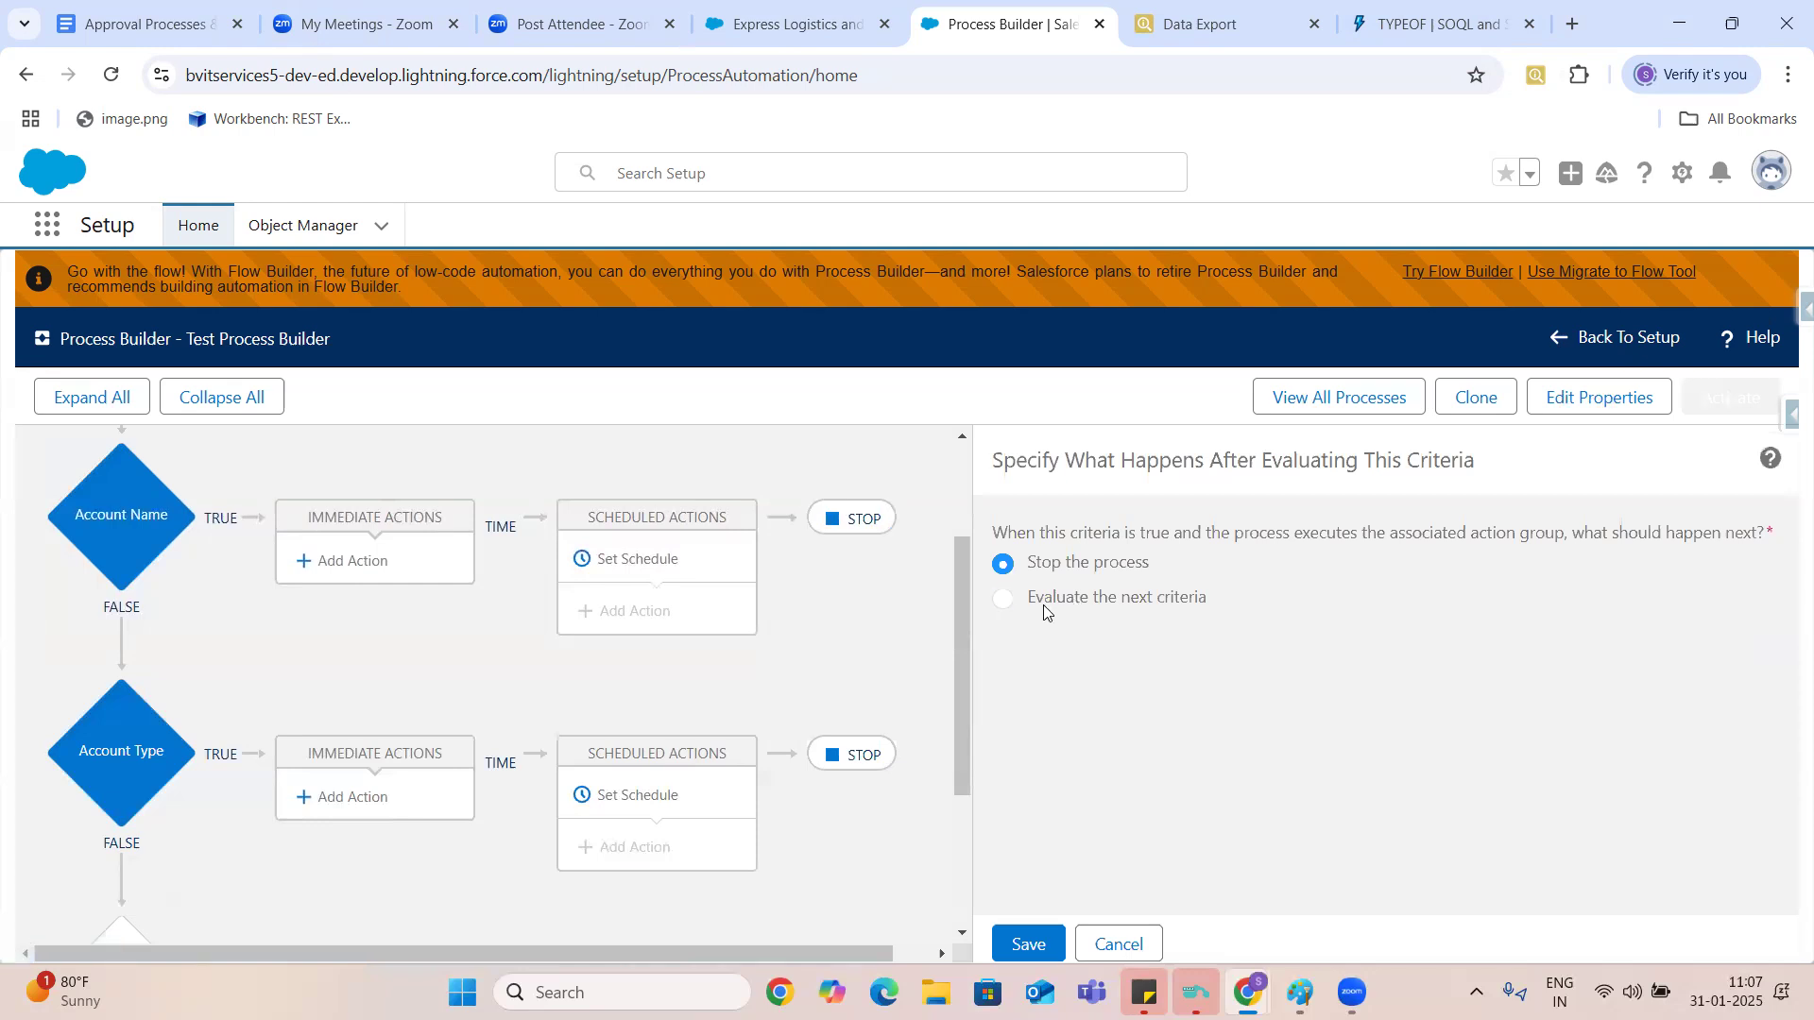
left_click(1003, 601)
key("Tab")
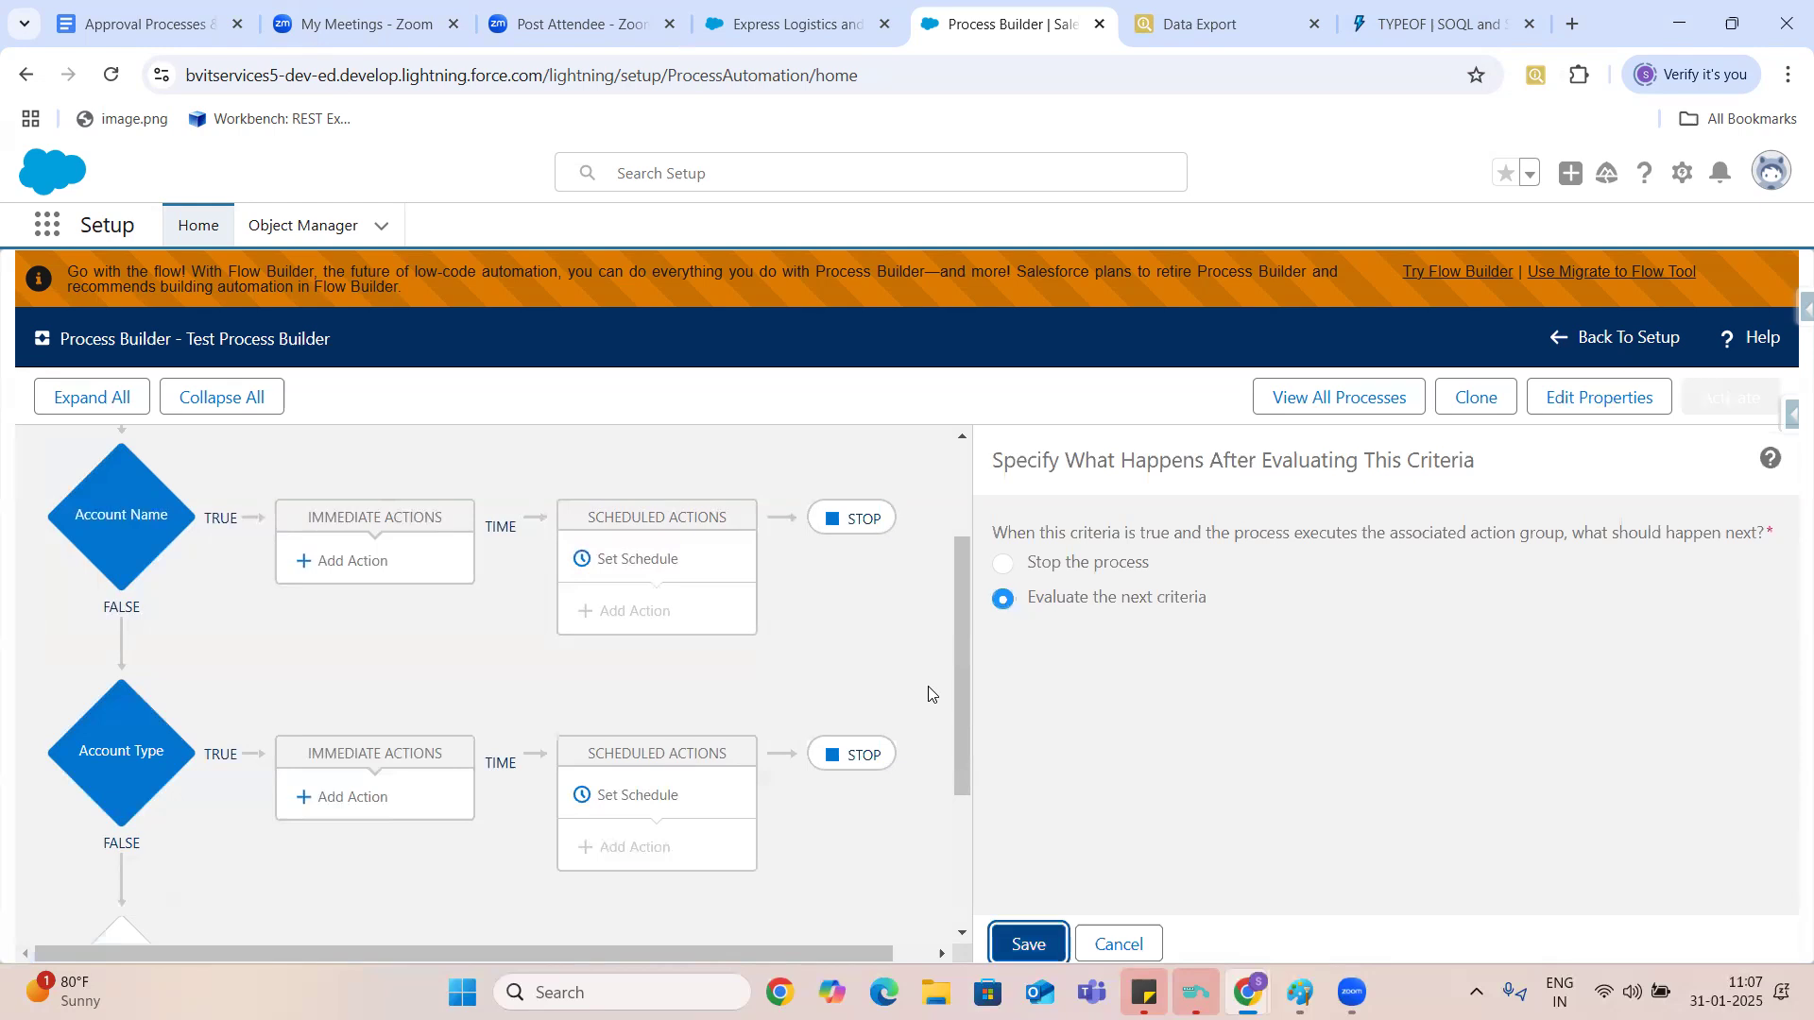
key("Return")
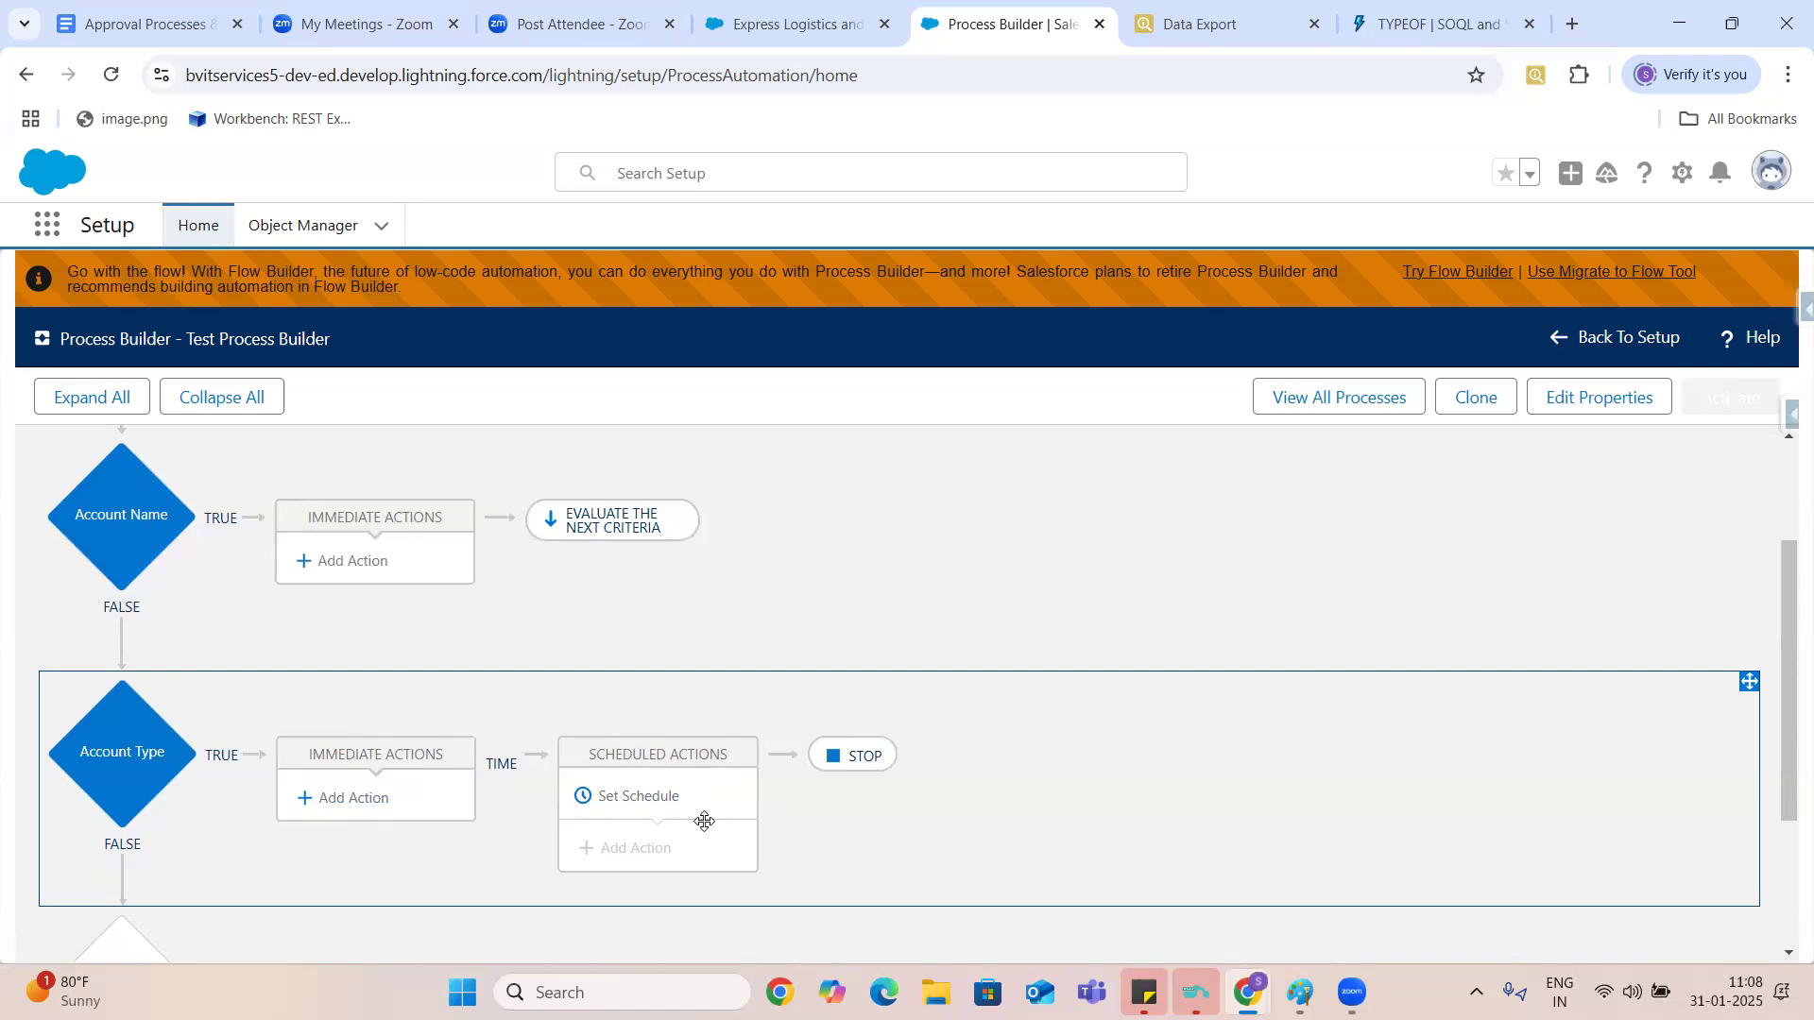
- Open the schedule settings for the Account Type criteria's scheduled actions and examine the date, time unit and before/after options
left_click(655, 796)
left_click(1060, 544)
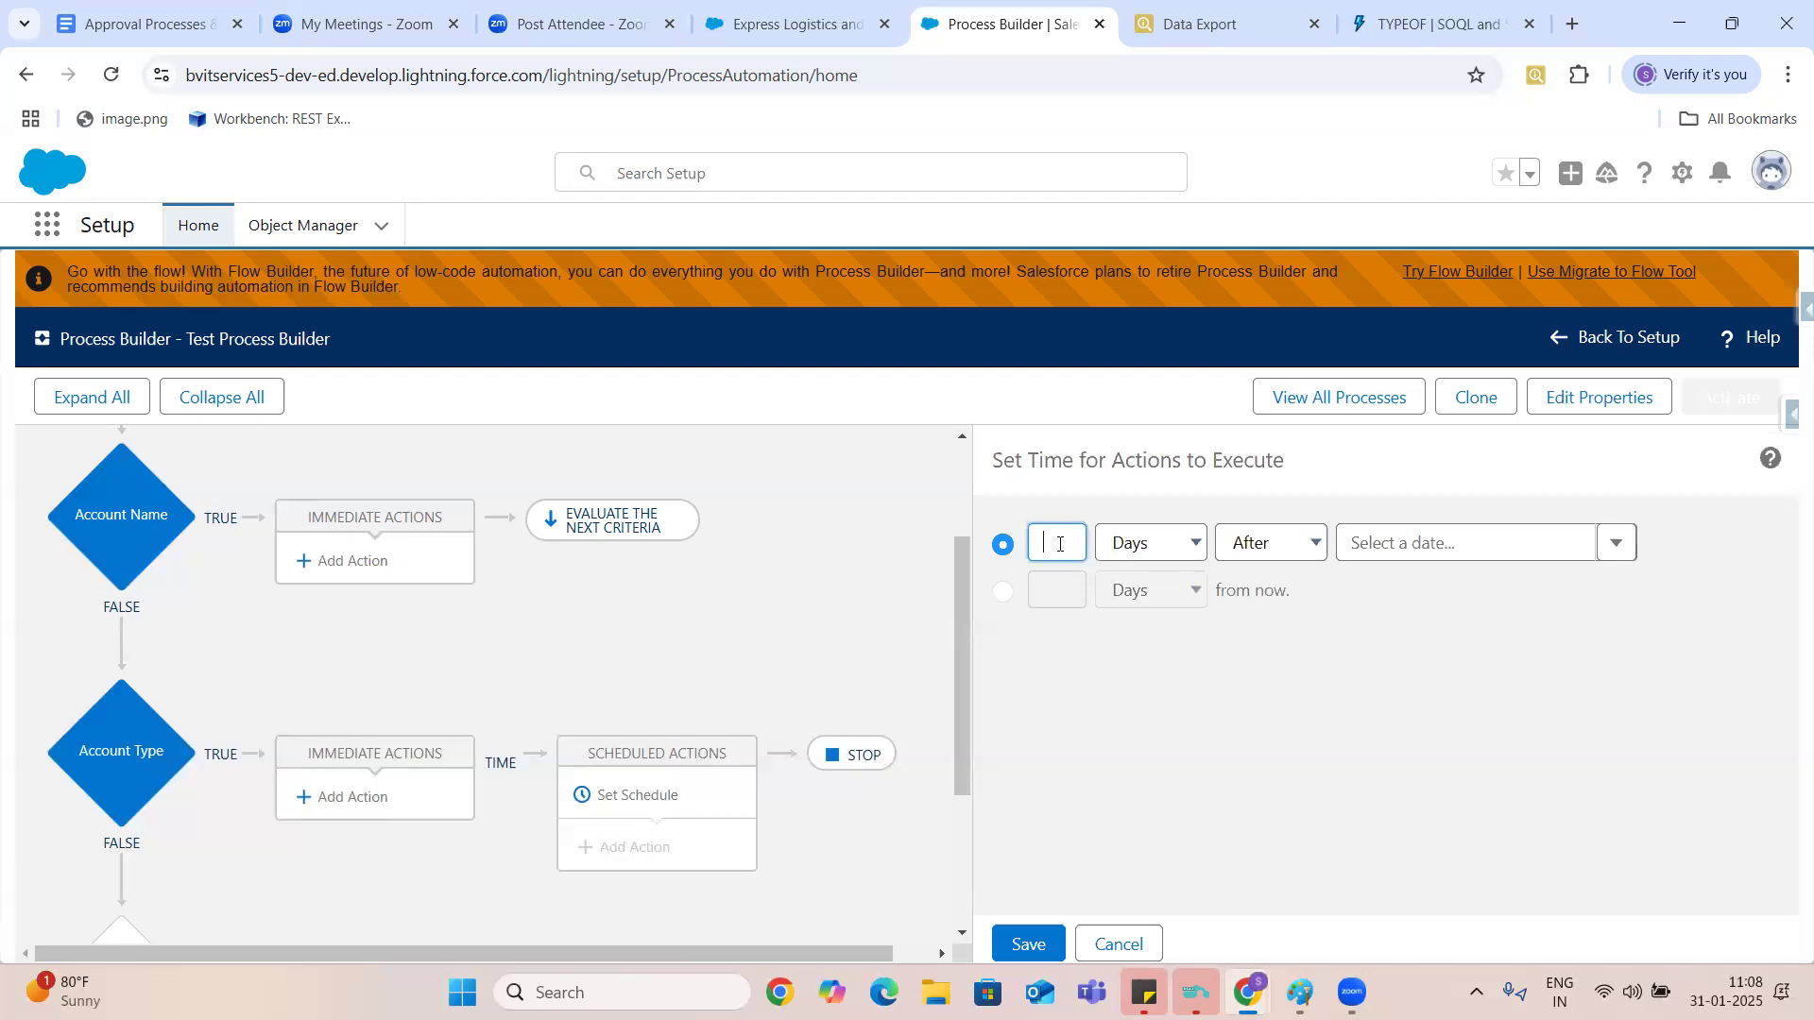
left_click(1444, 545)
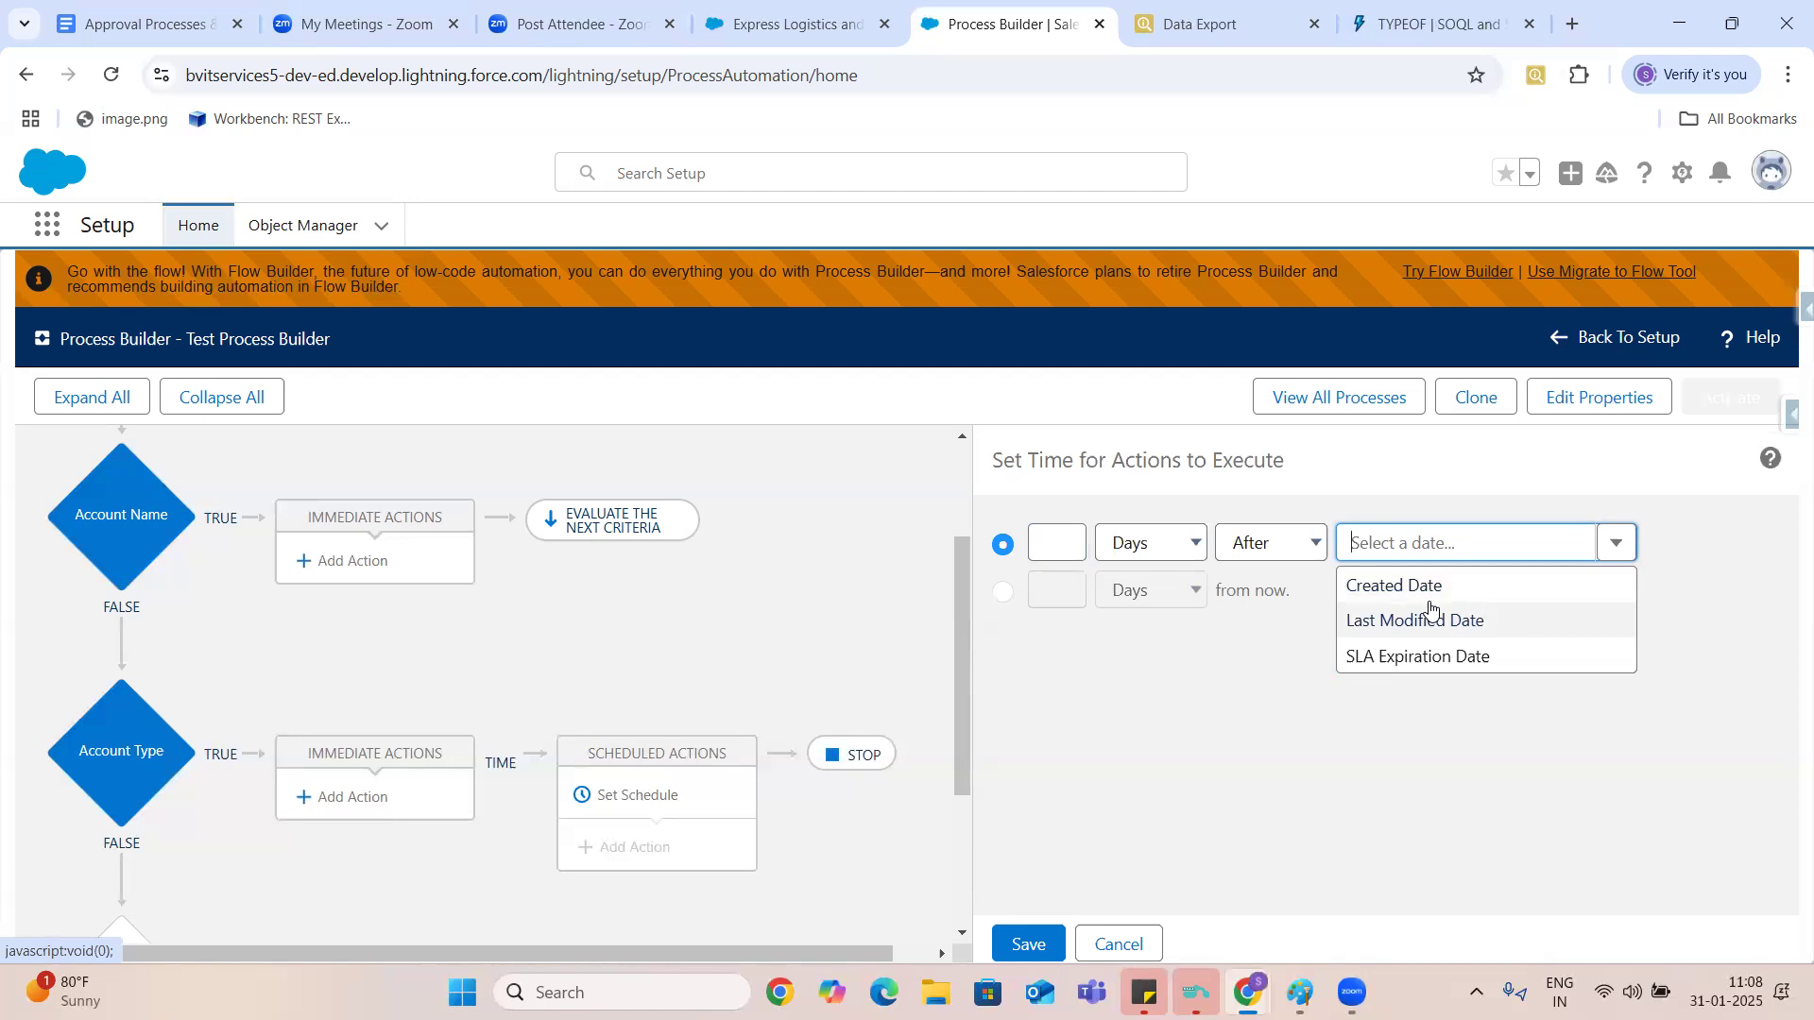
left_click(1171, 541)
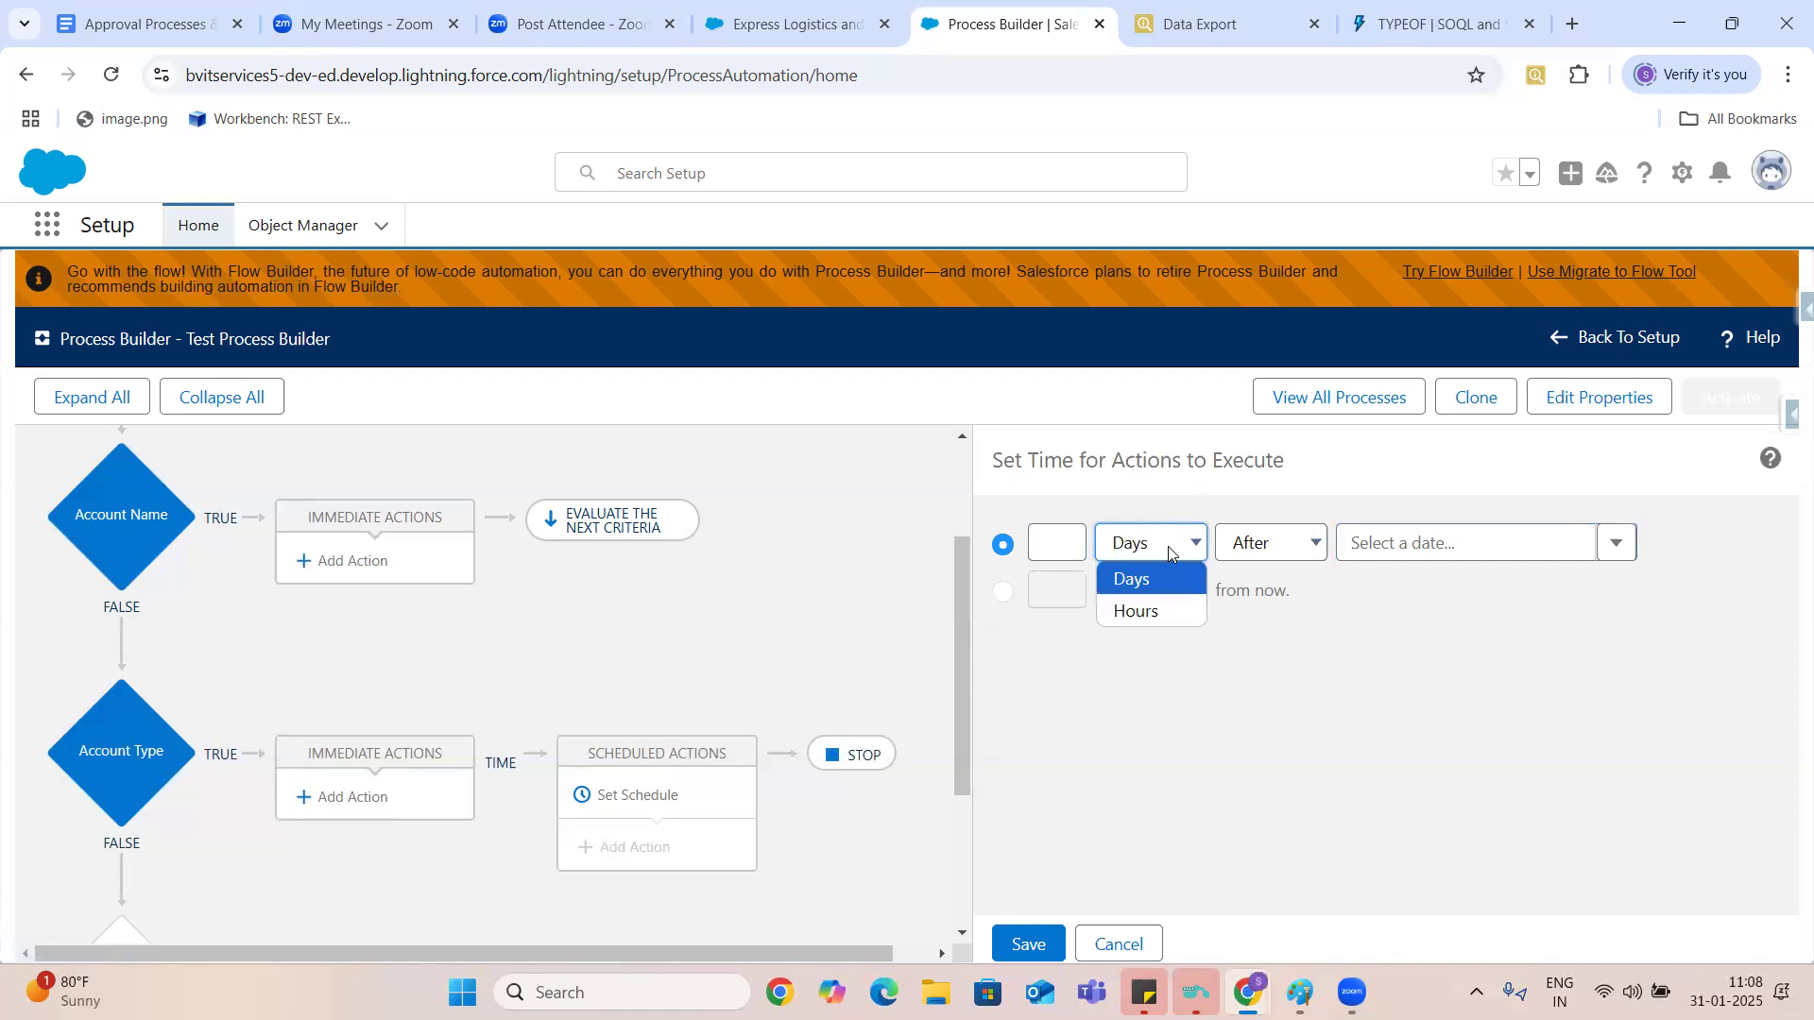
left_click(1261, 542)
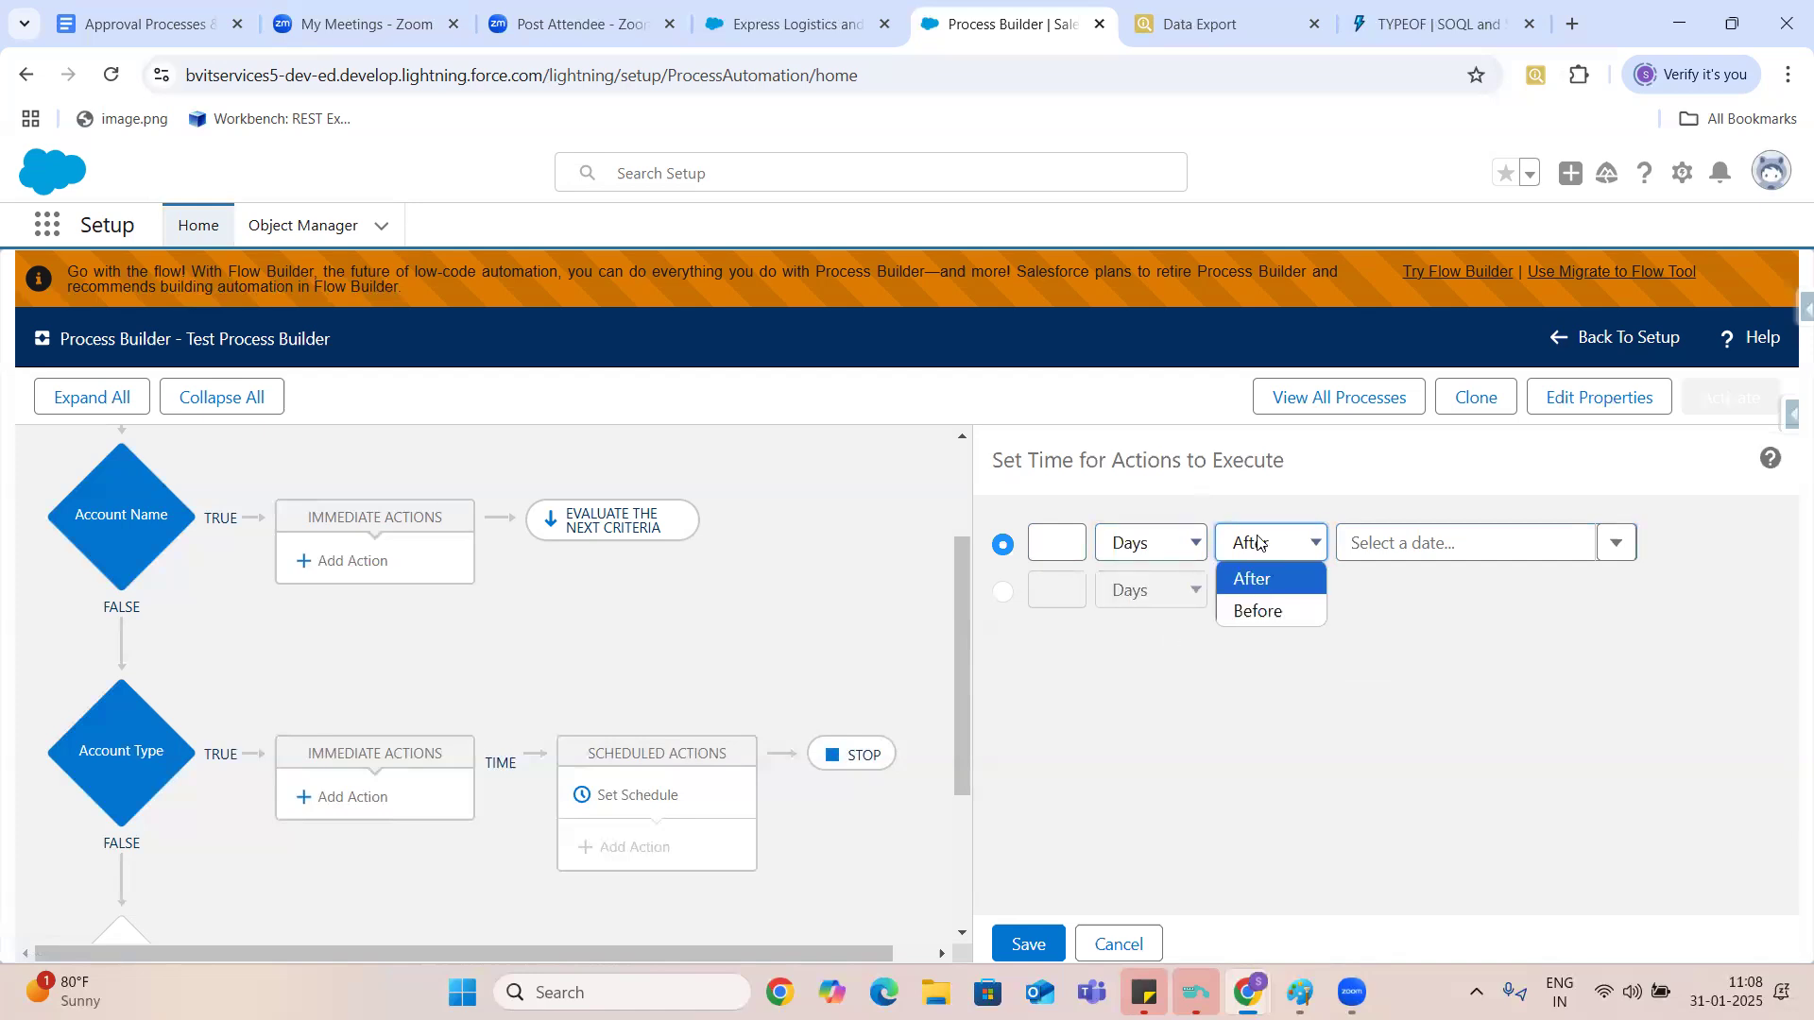
left_click(1283, 550)
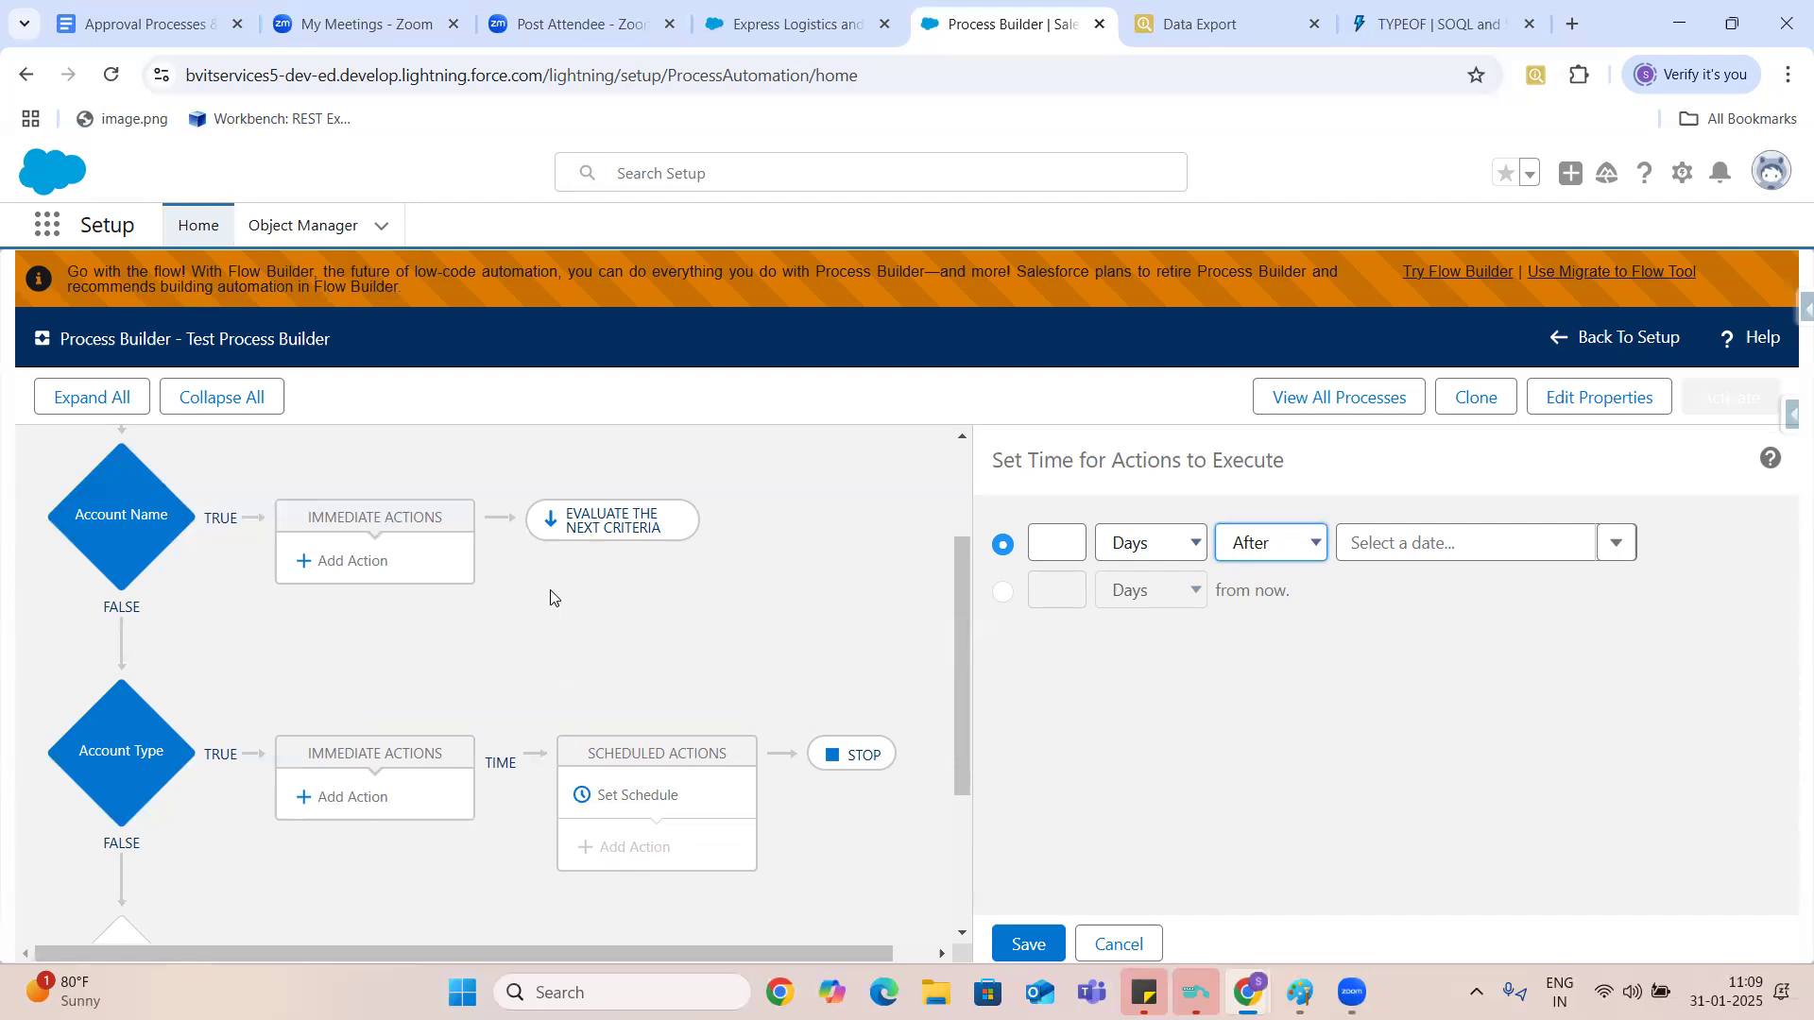
left_click(130, 21)
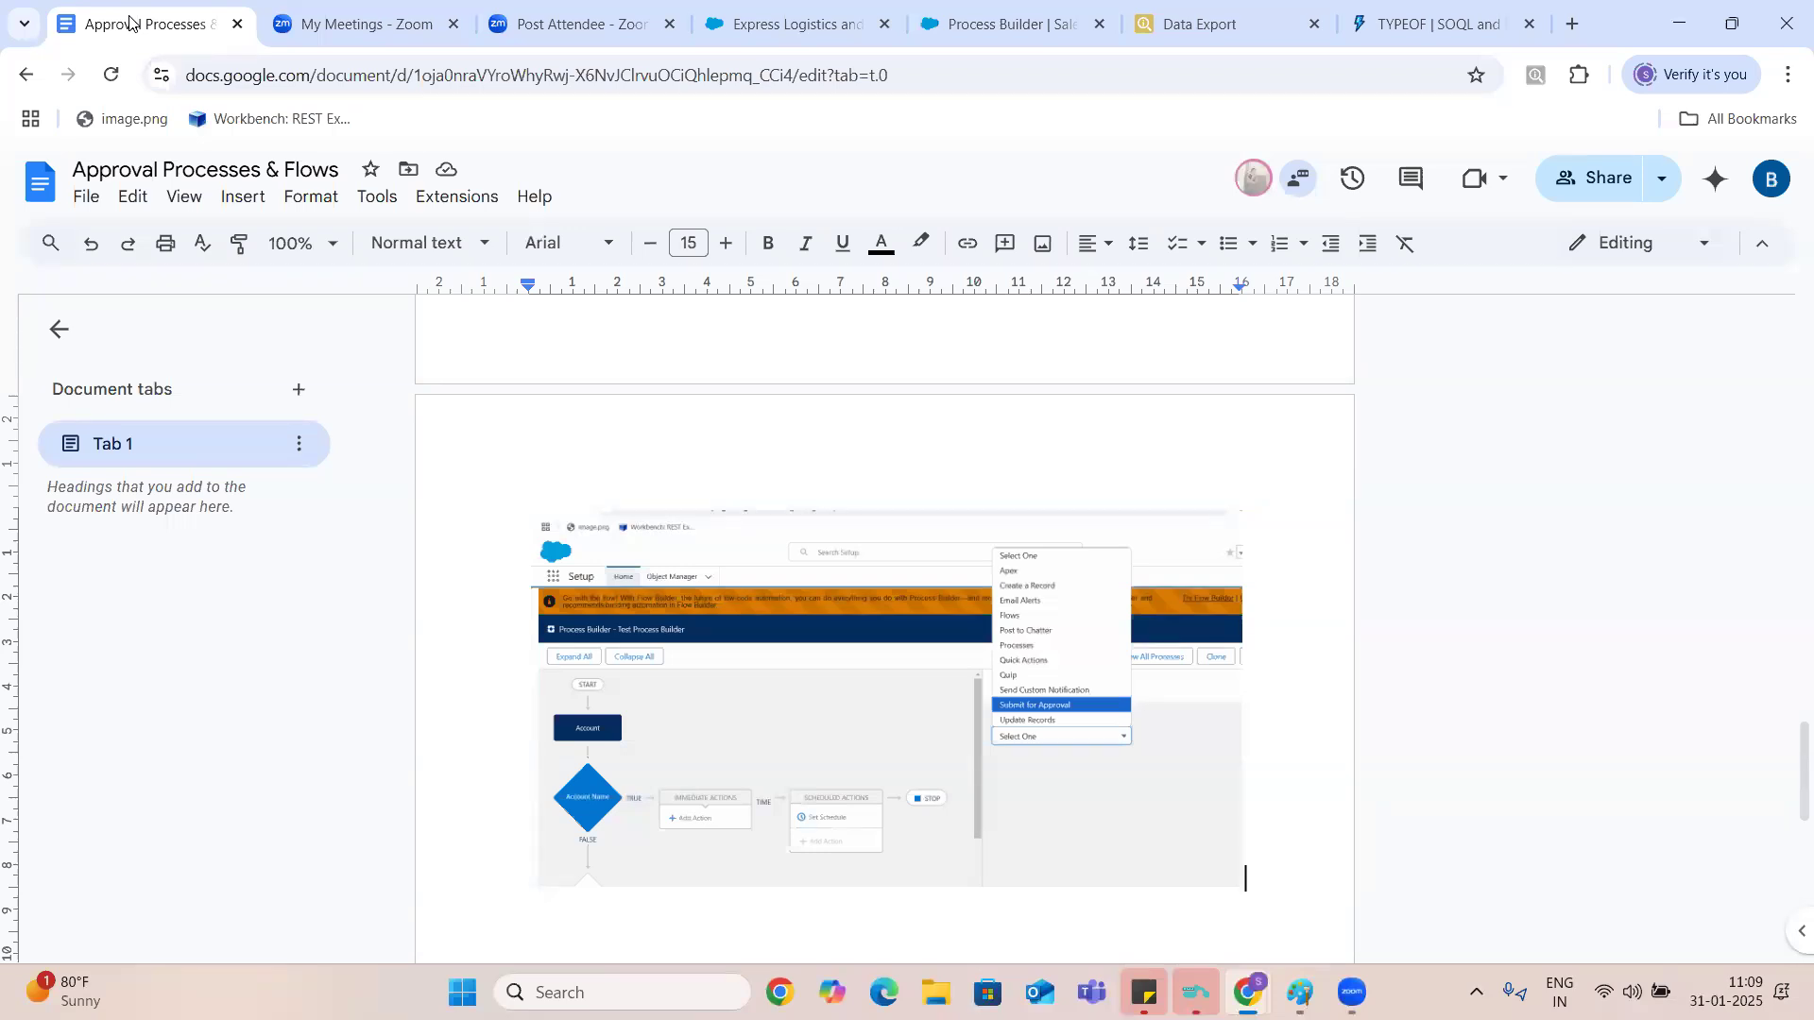
left_click(1002, 25)
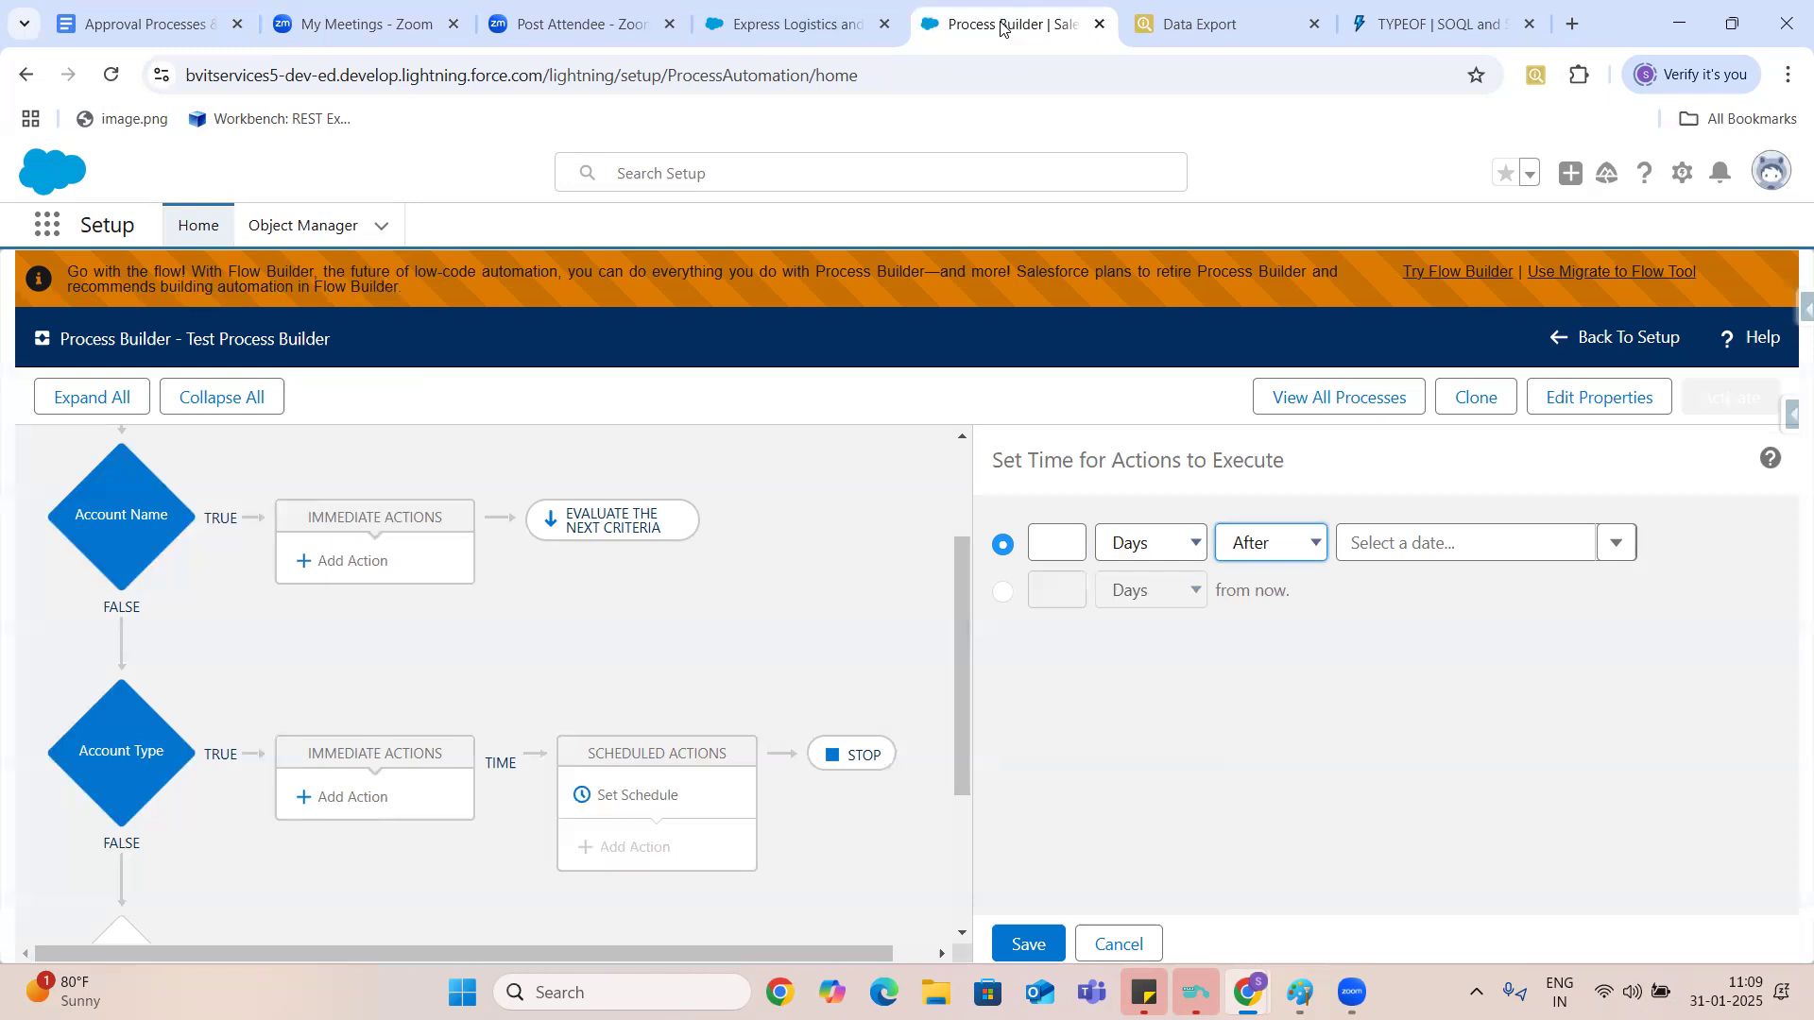
left_click(101, 226)
- Open Setup in a new tab, search it for workf, and continue past the Workflow Rules introduction to the list of all rules
left_click(1681, 174)
left_click(1596, 278)
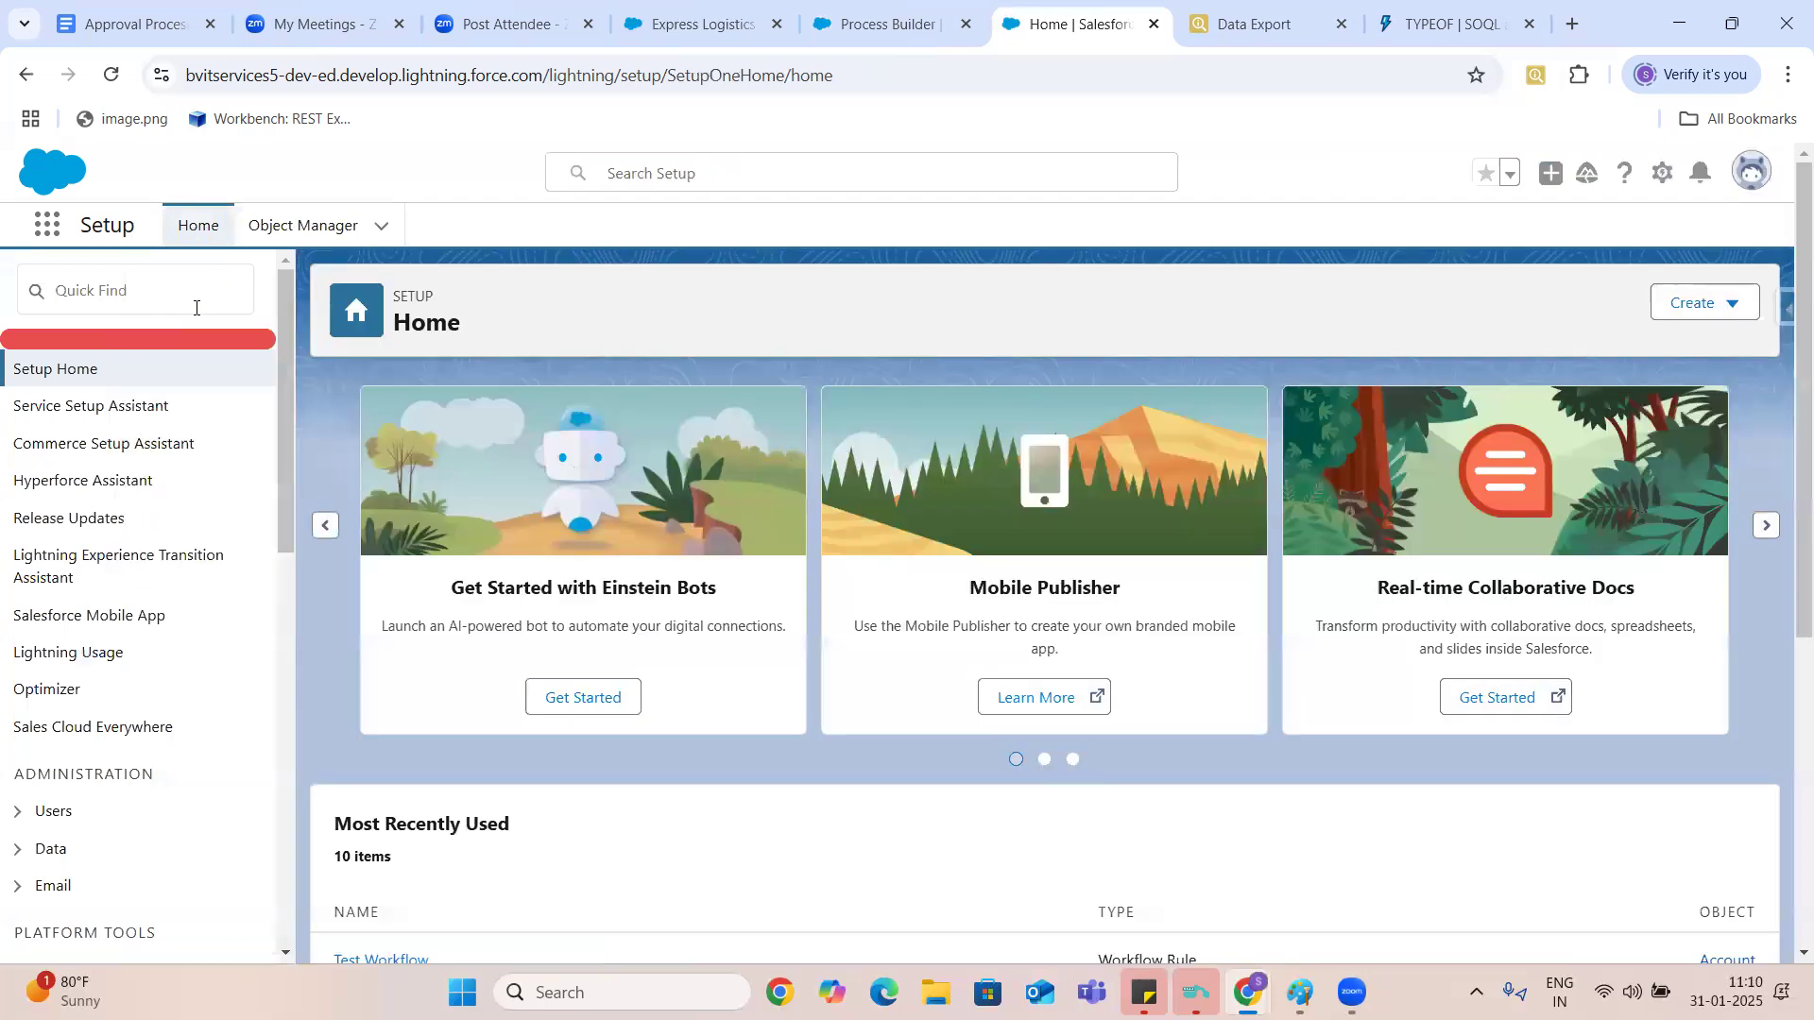
left_click(185, 304)
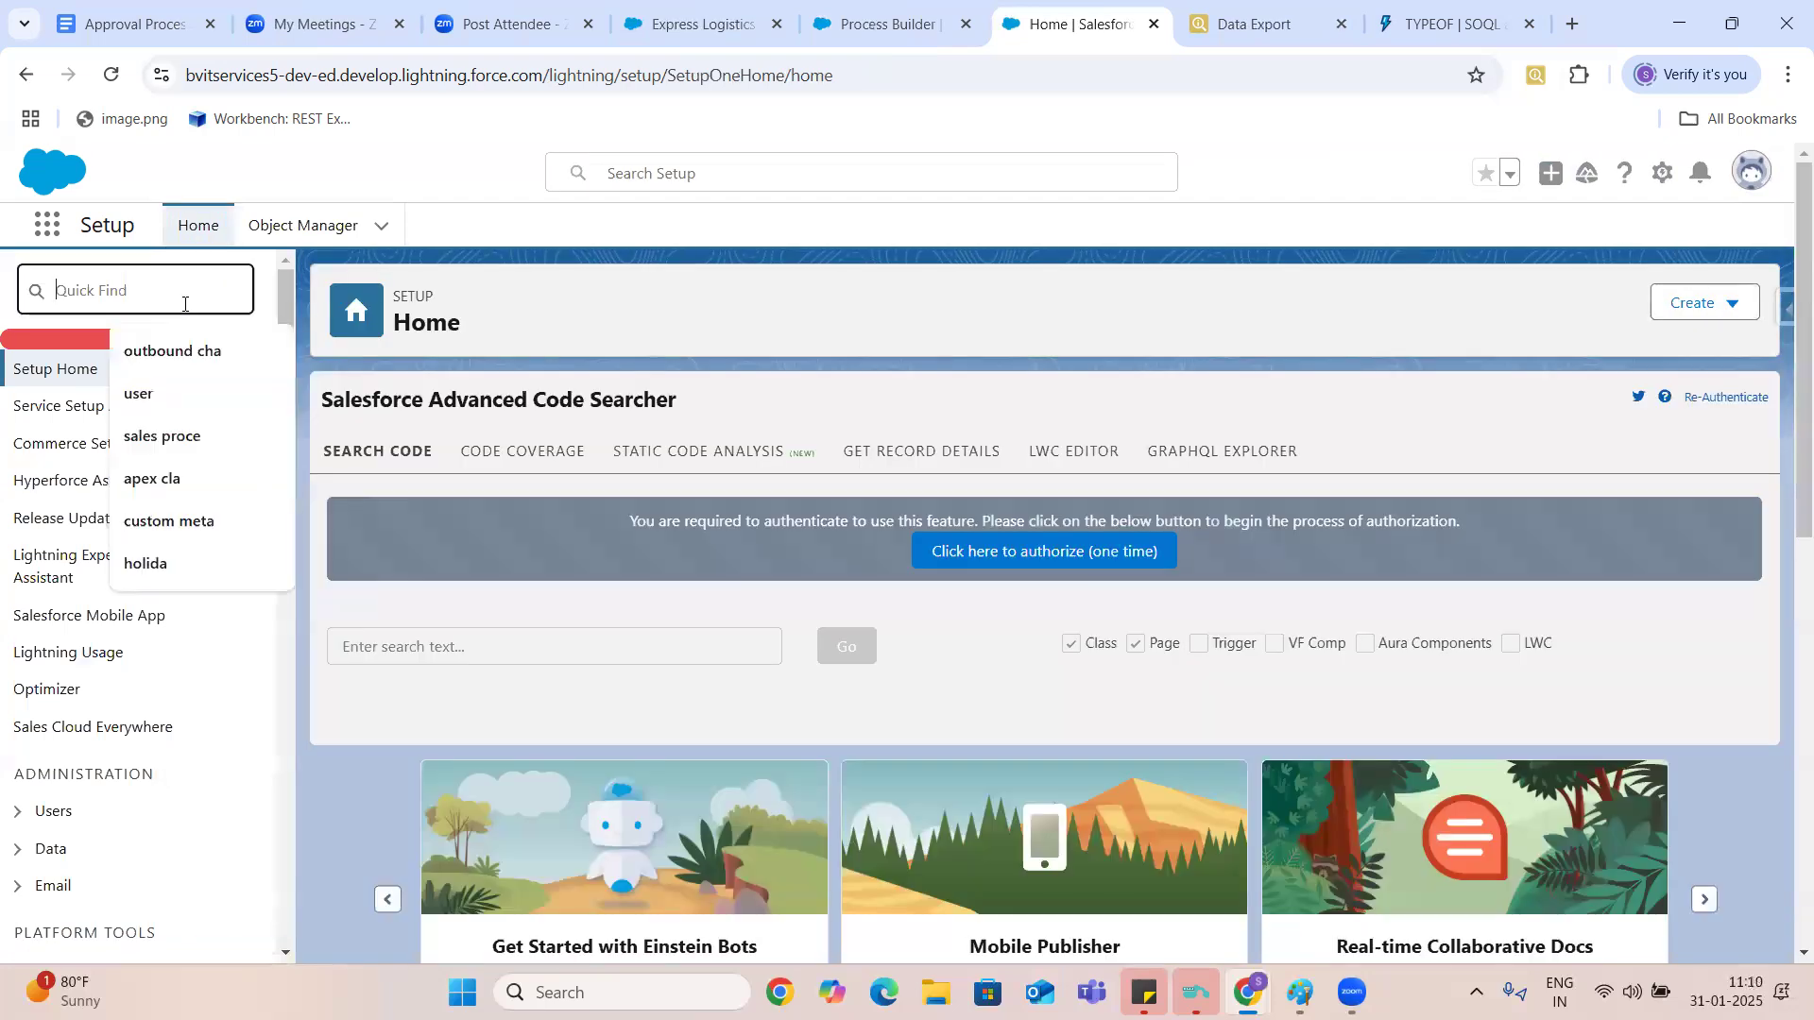
type("workf")
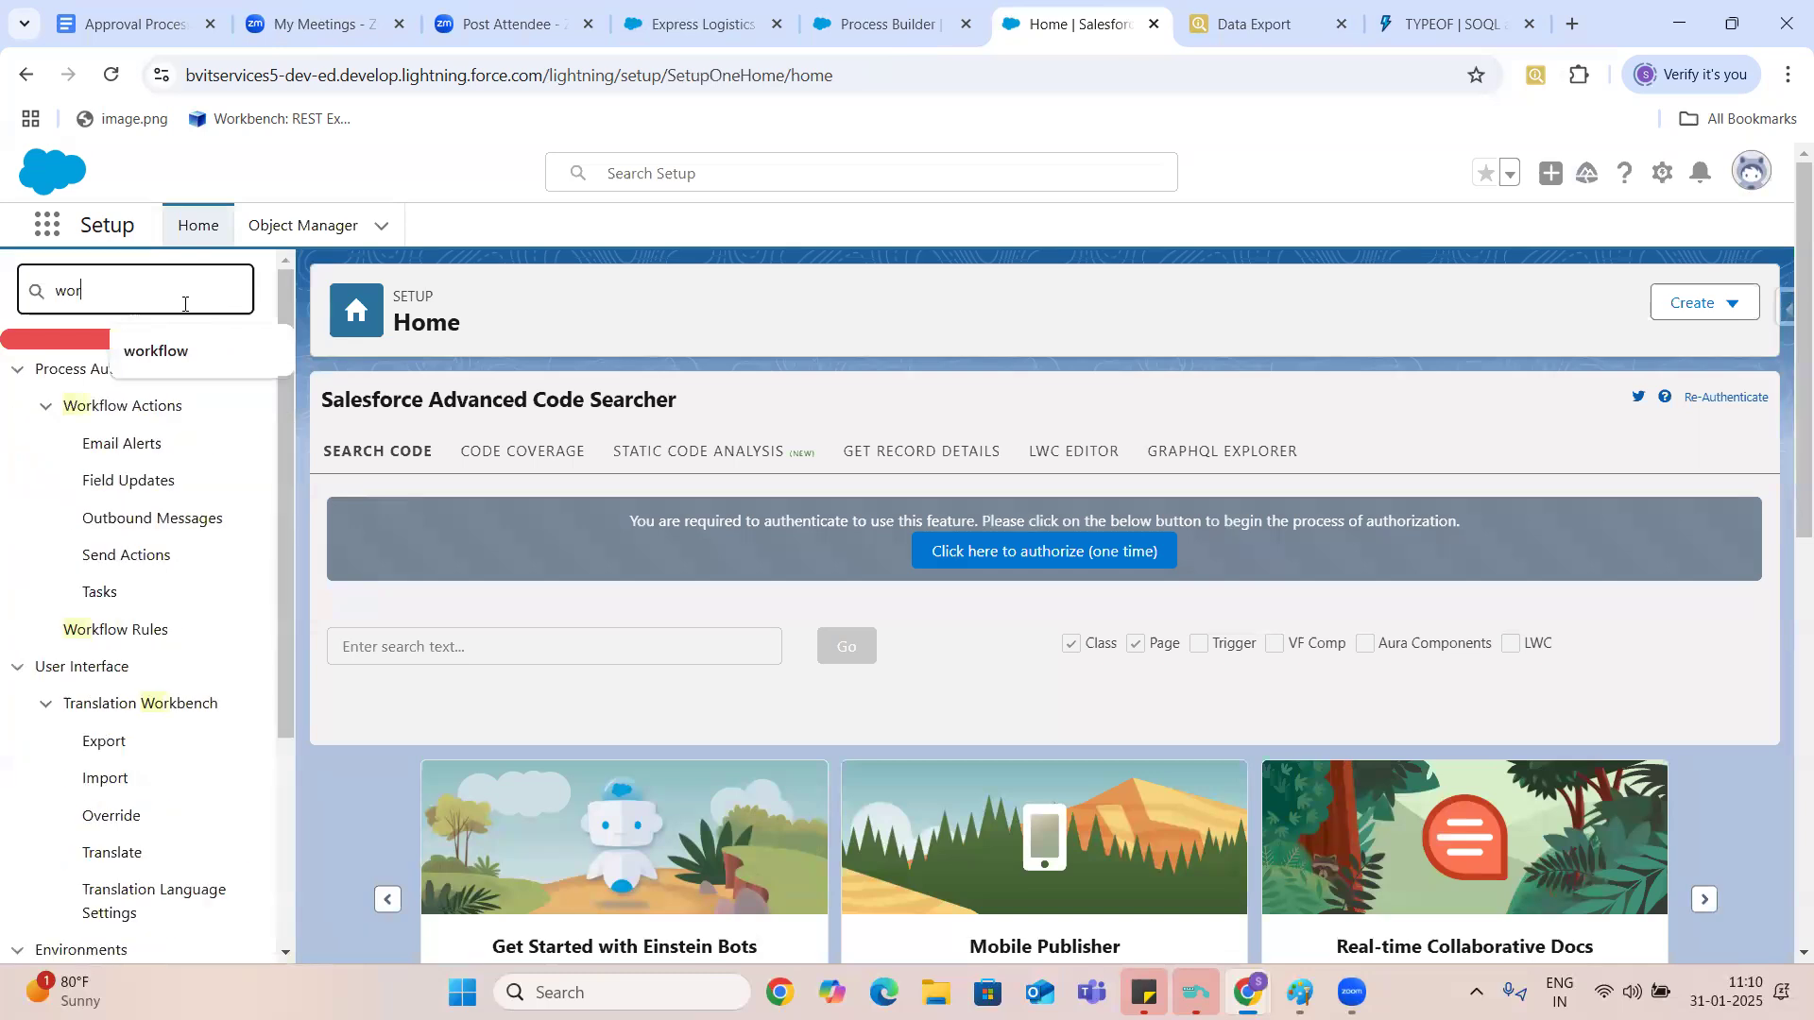
left_click(125, 638)
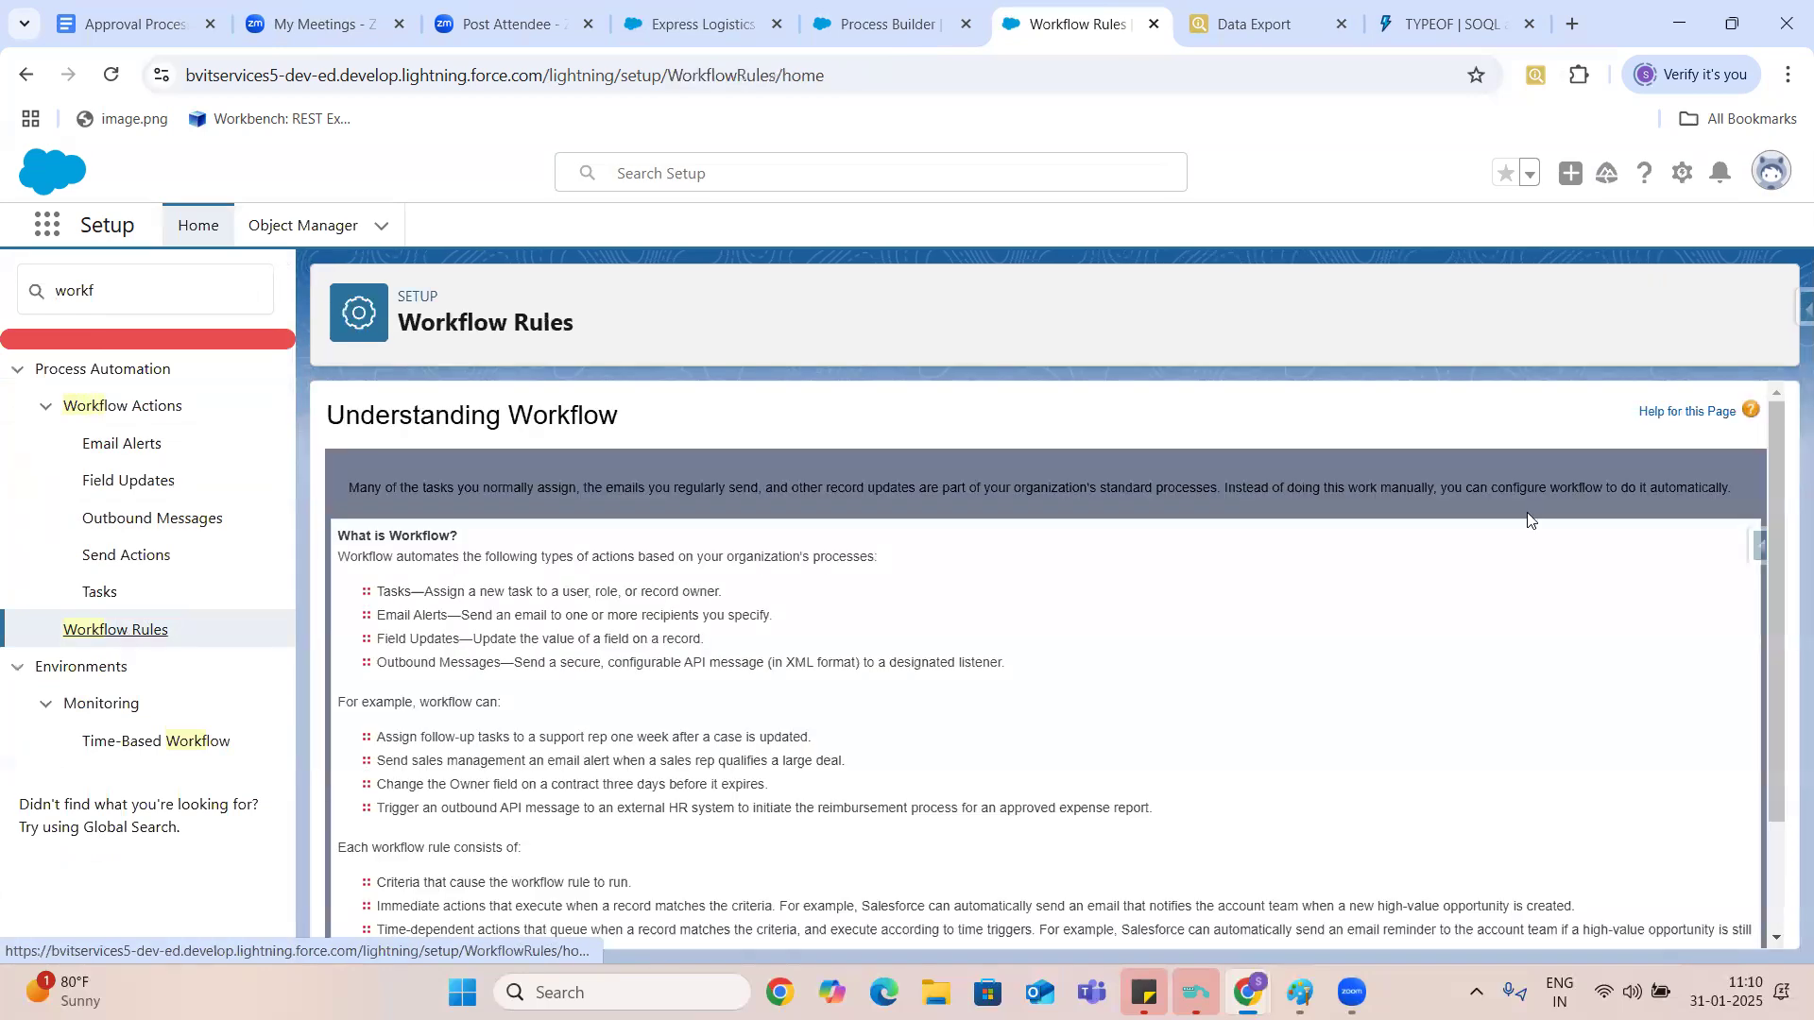
scroll(1767, 850, "down", 2)
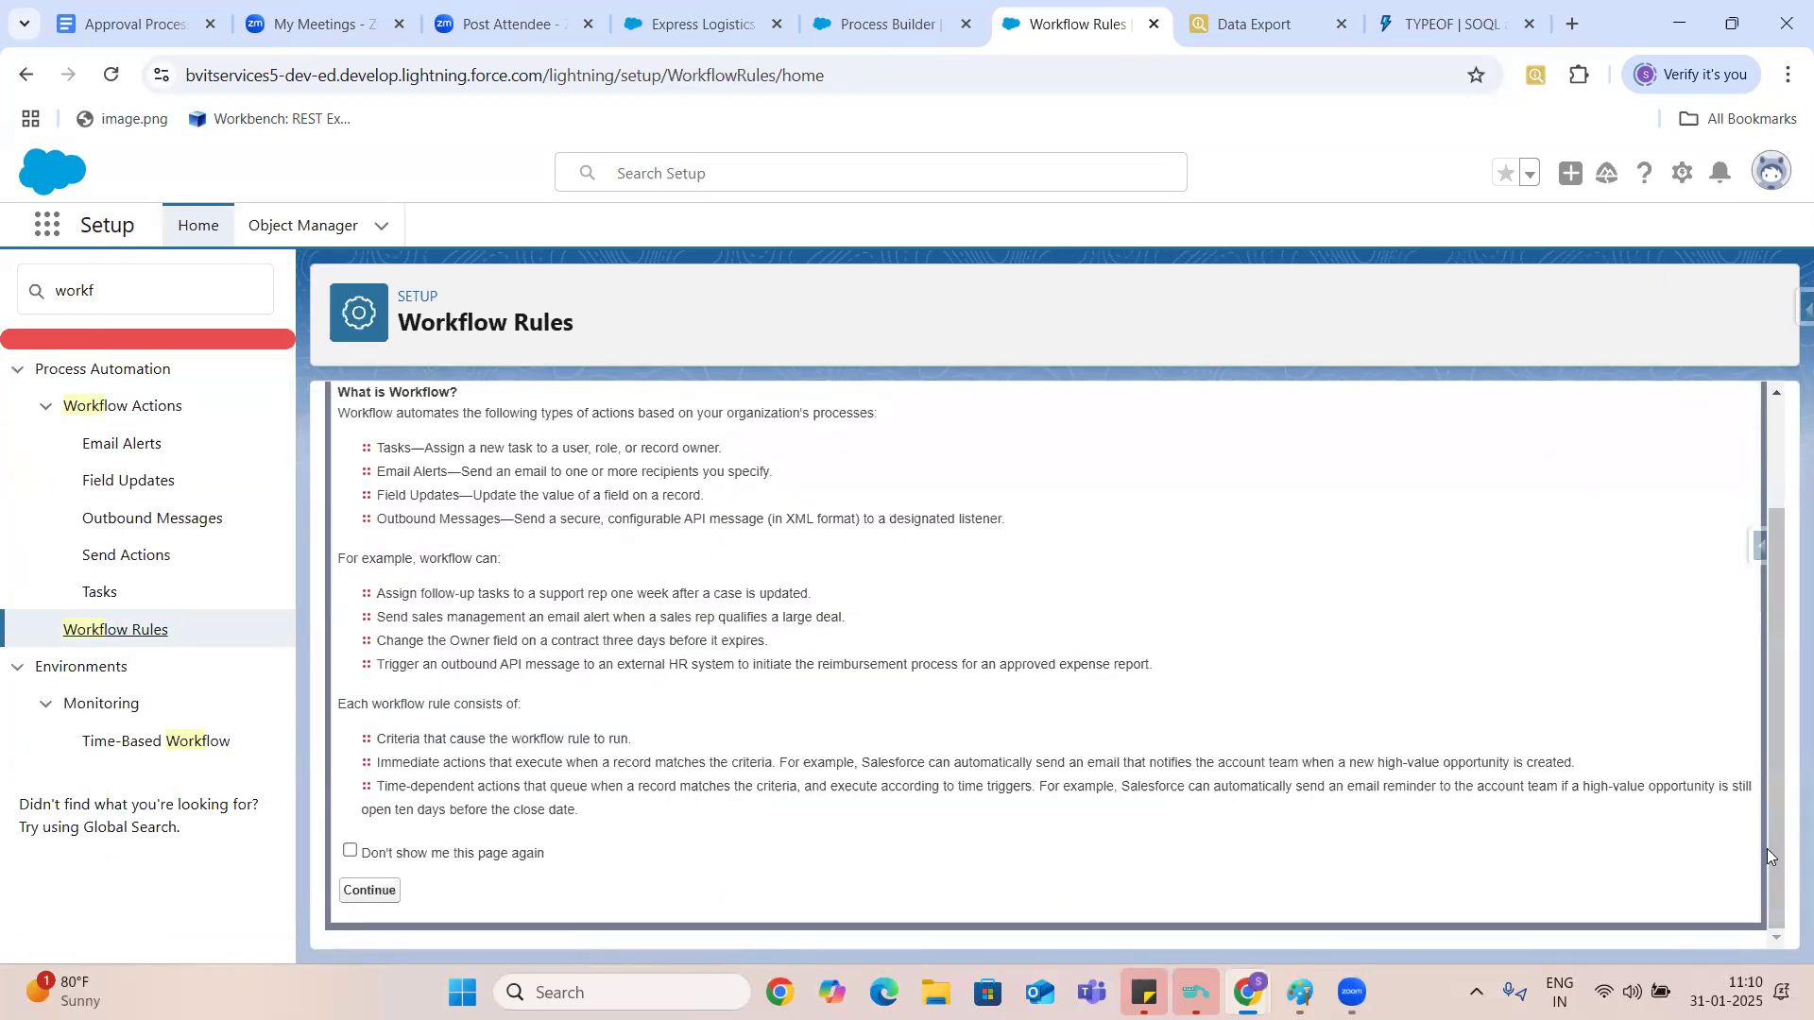
left_click(370, 896)
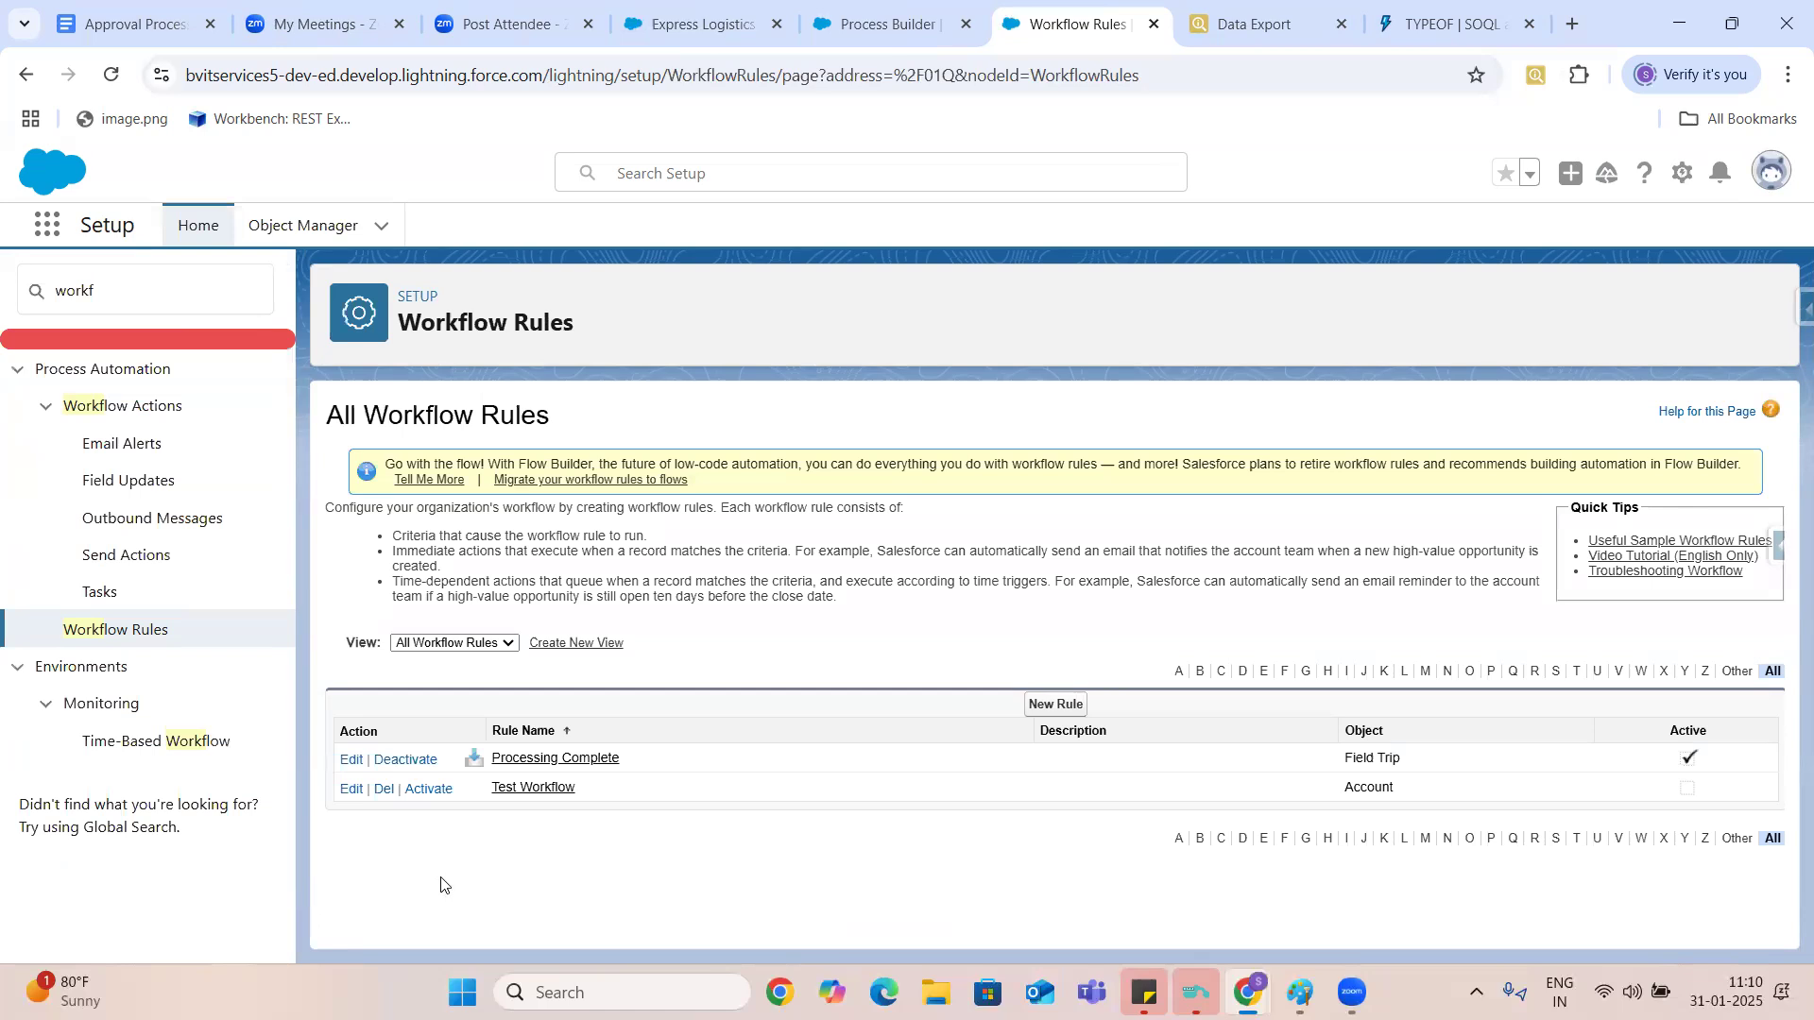
- Open the Test Workflow rule and examine its rule criteria and its immediate and time-dependent workflow actions
left_click(536, 791)
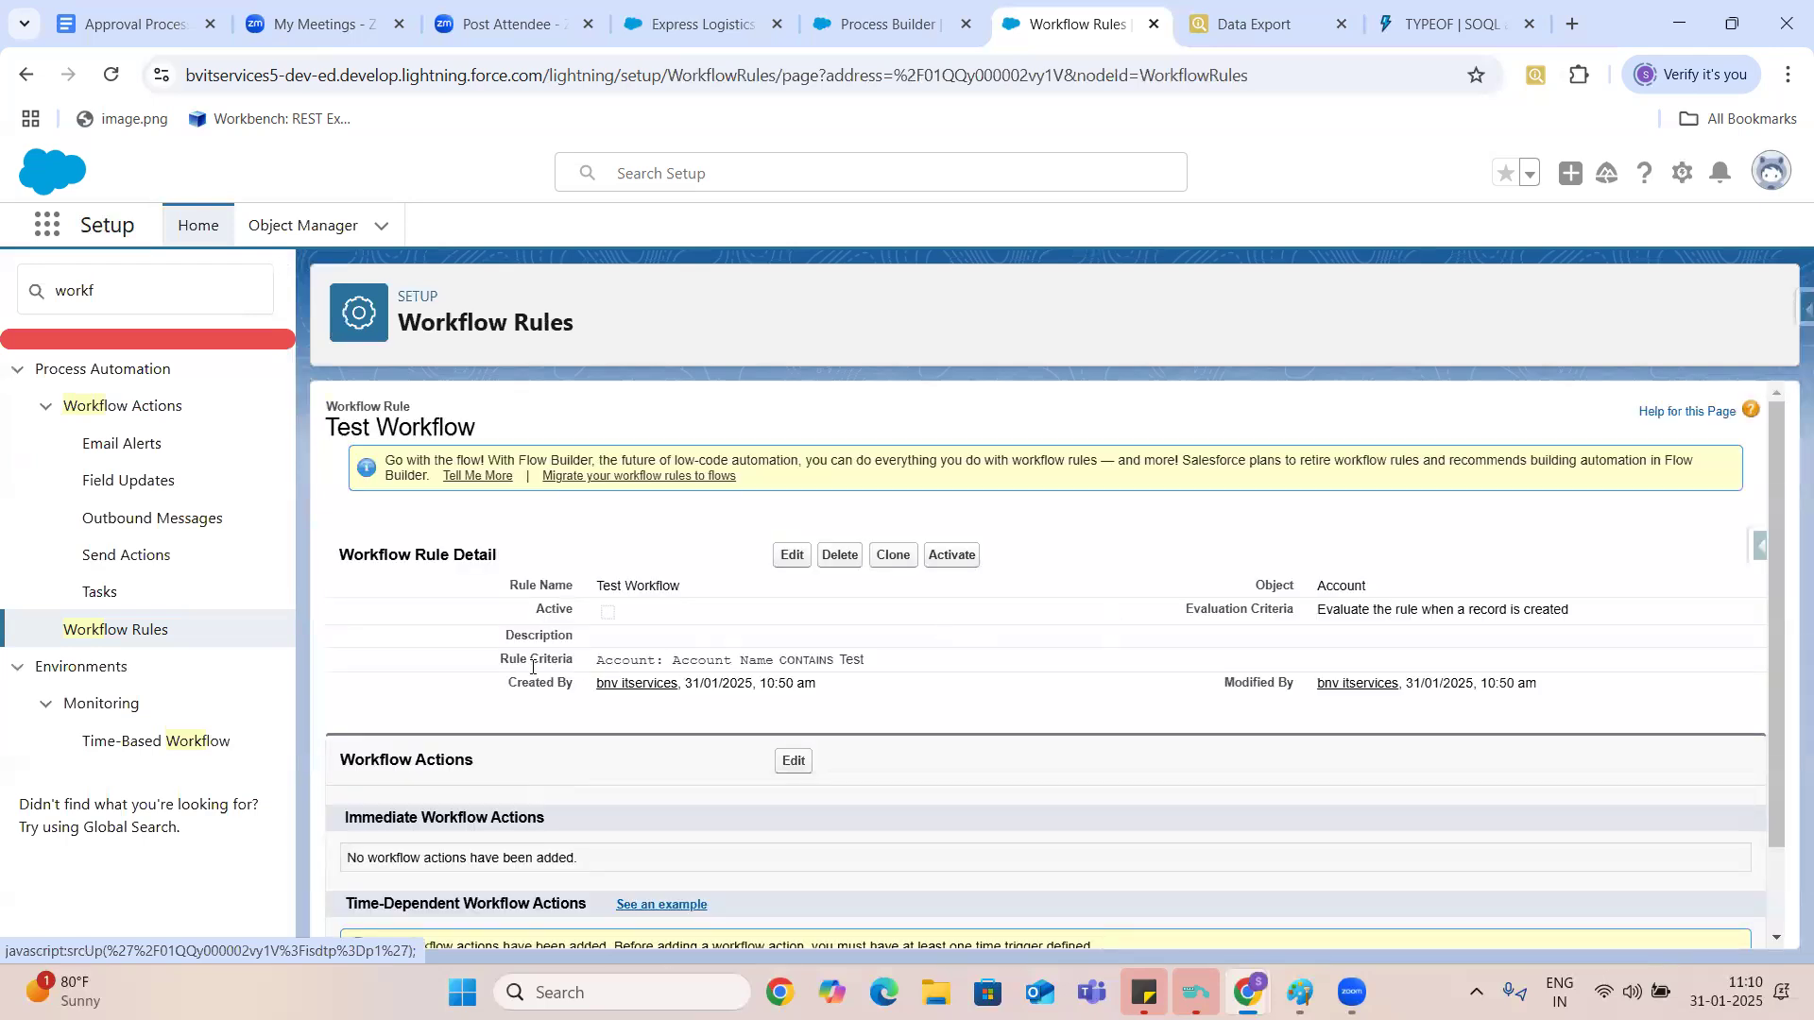
left_click_drag(493, 667, 855, 687)
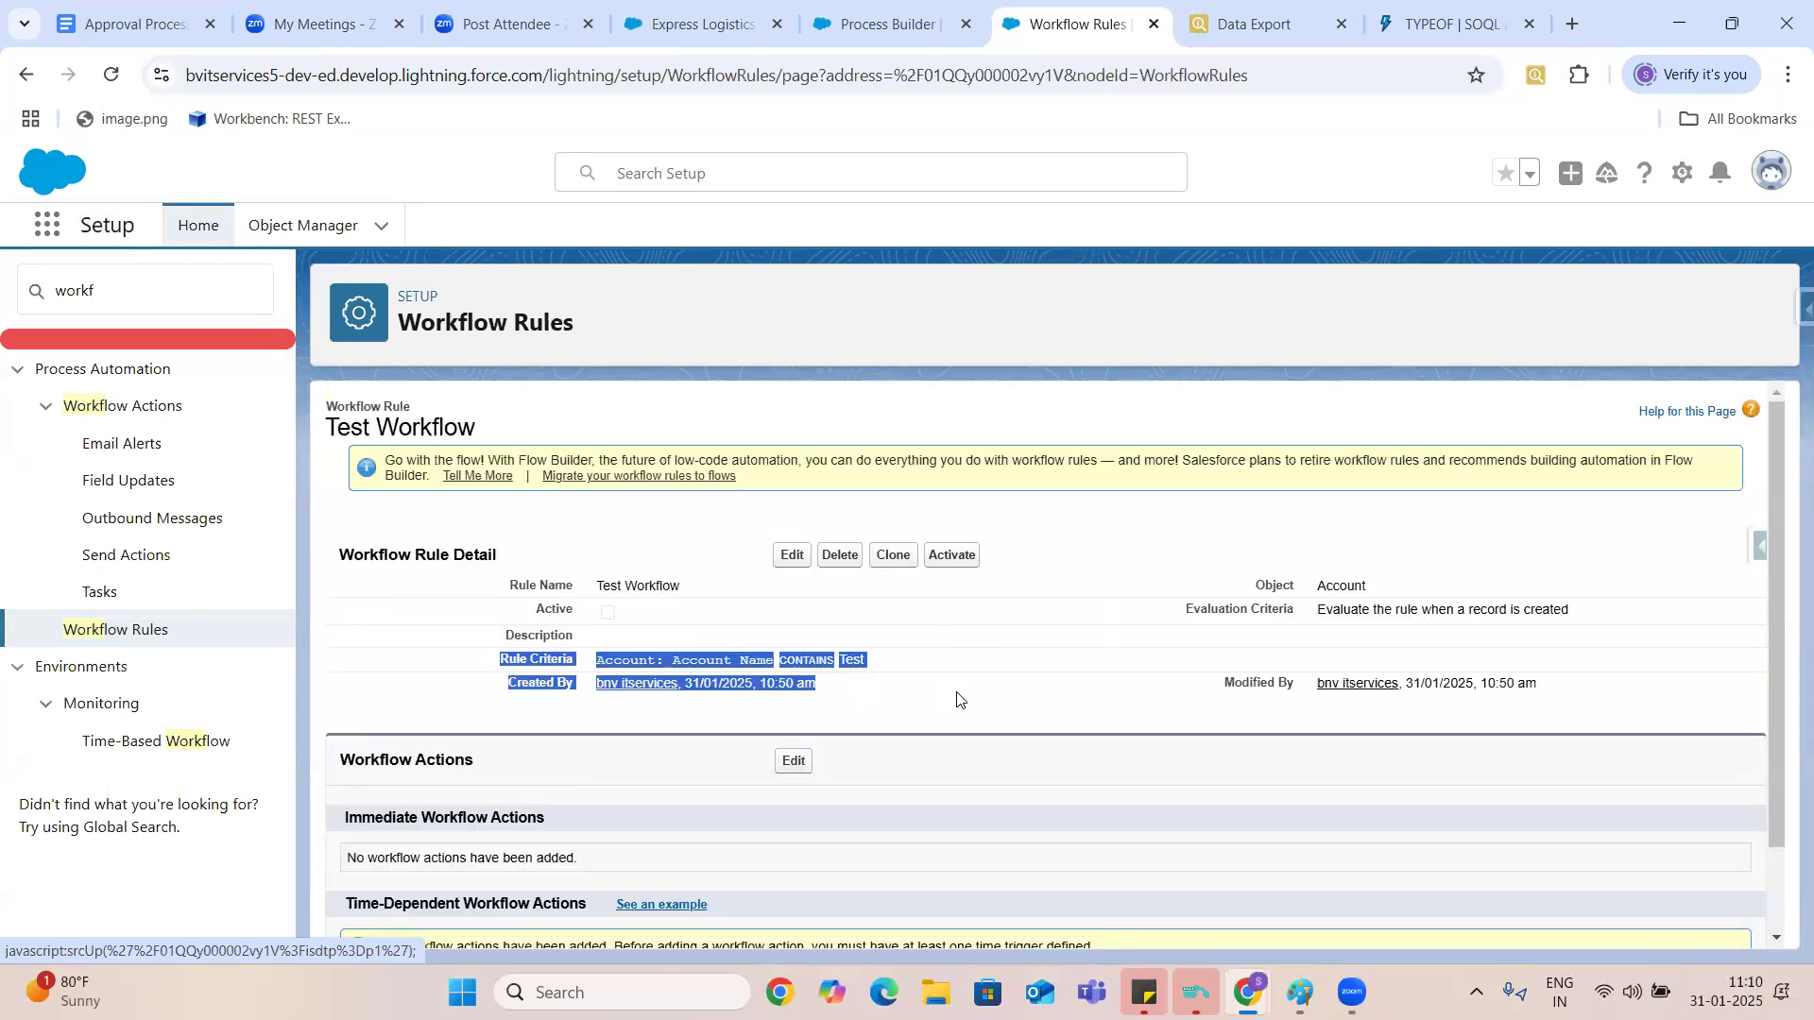
left_click(1777, 939)
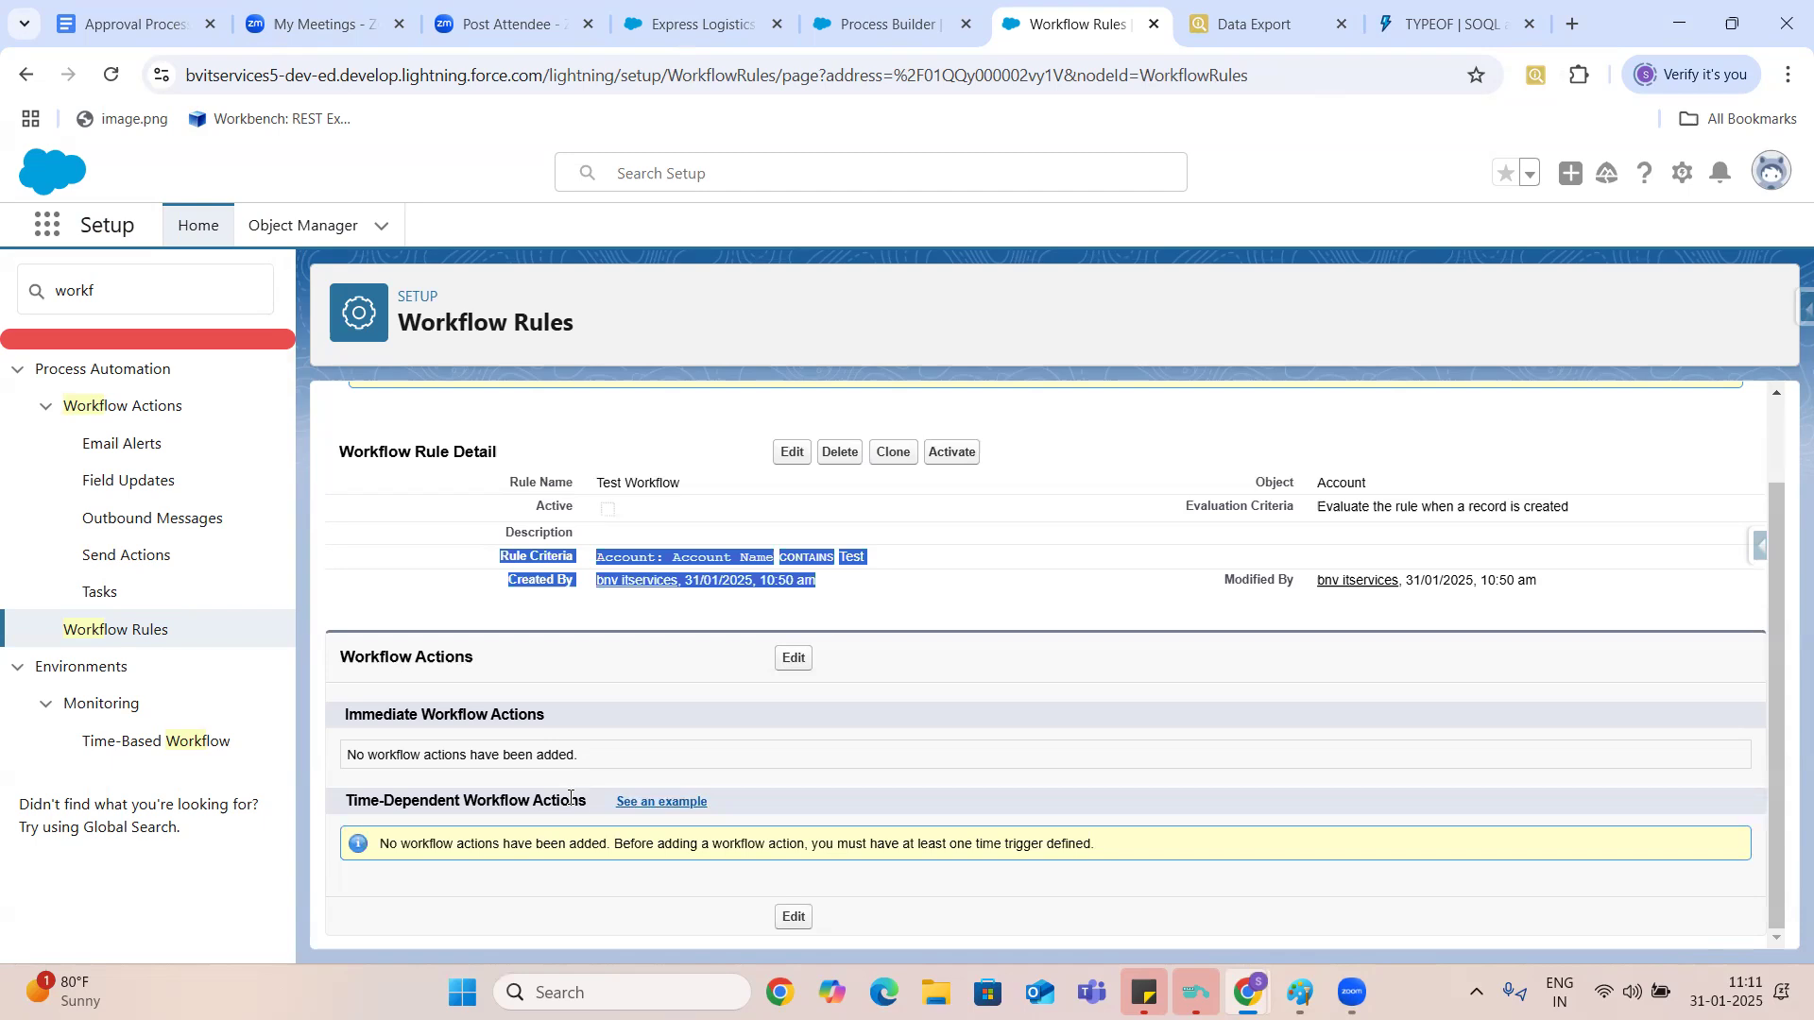
- Compare the action types pictured in the Approval Processes & Flows notes with the Test Workflow rule, and return to the Test Process Builder process
left_click(133, 24)
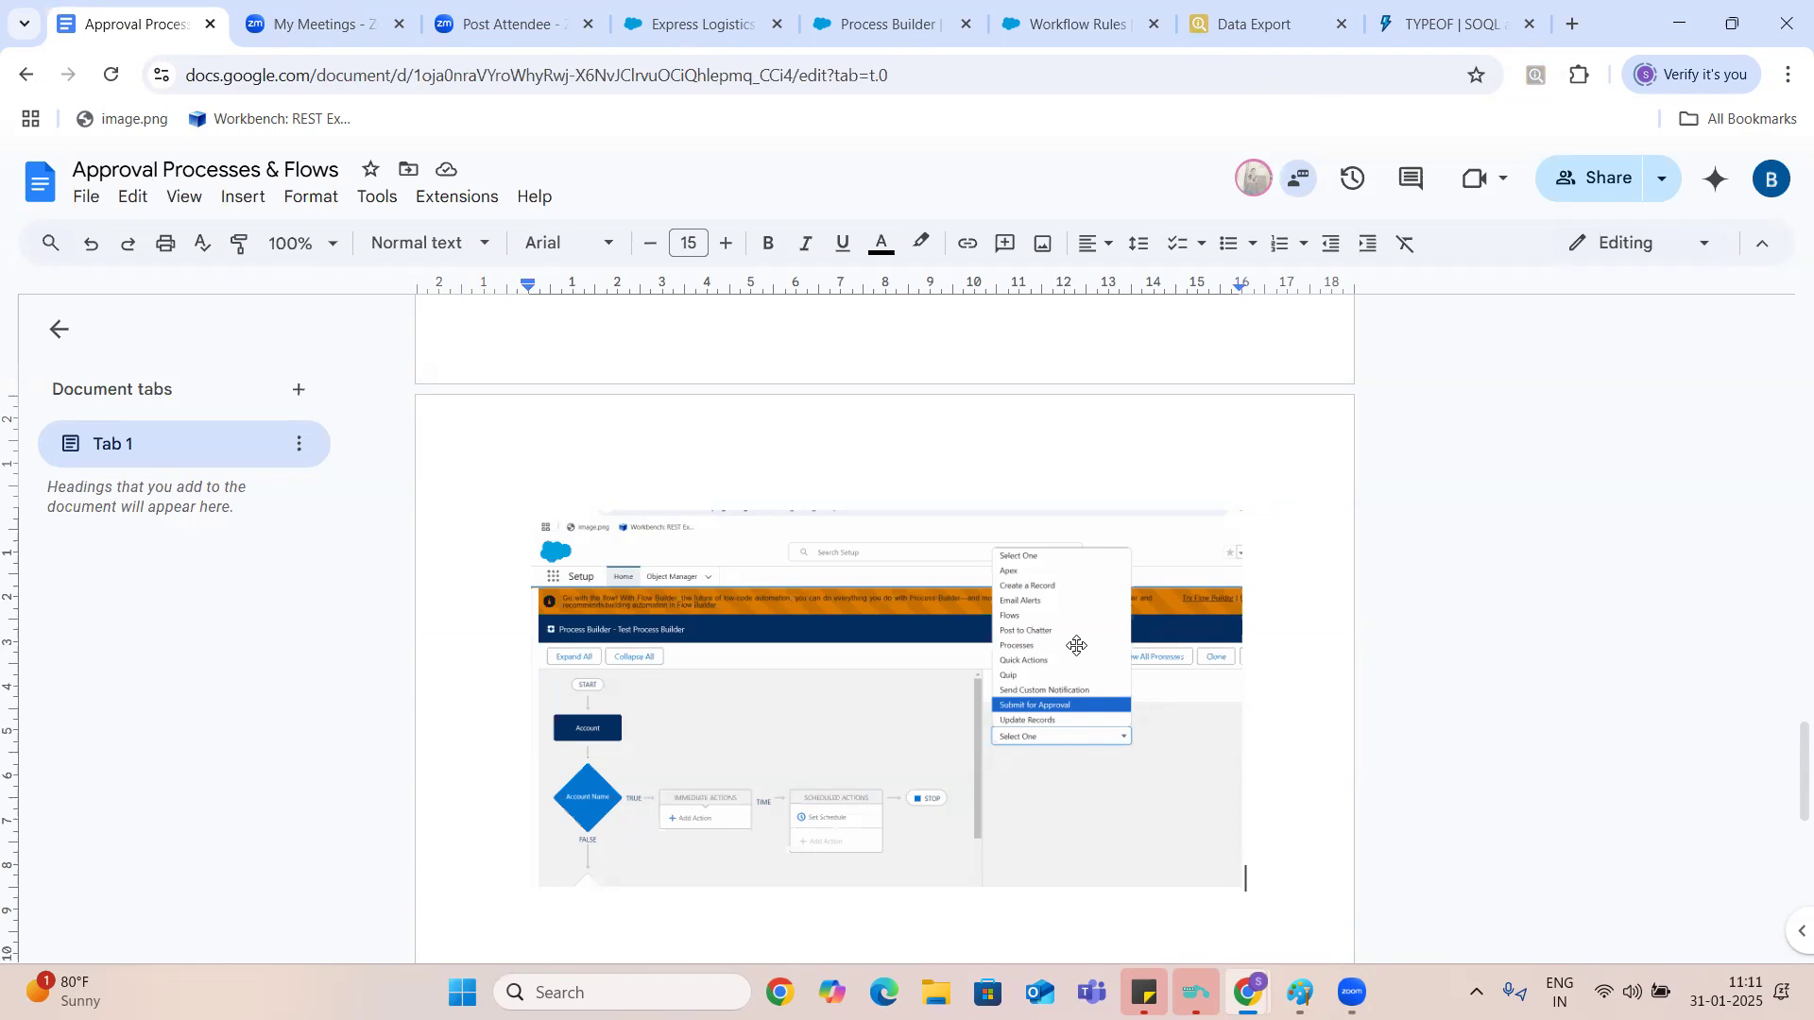
left_click(1078, 24)
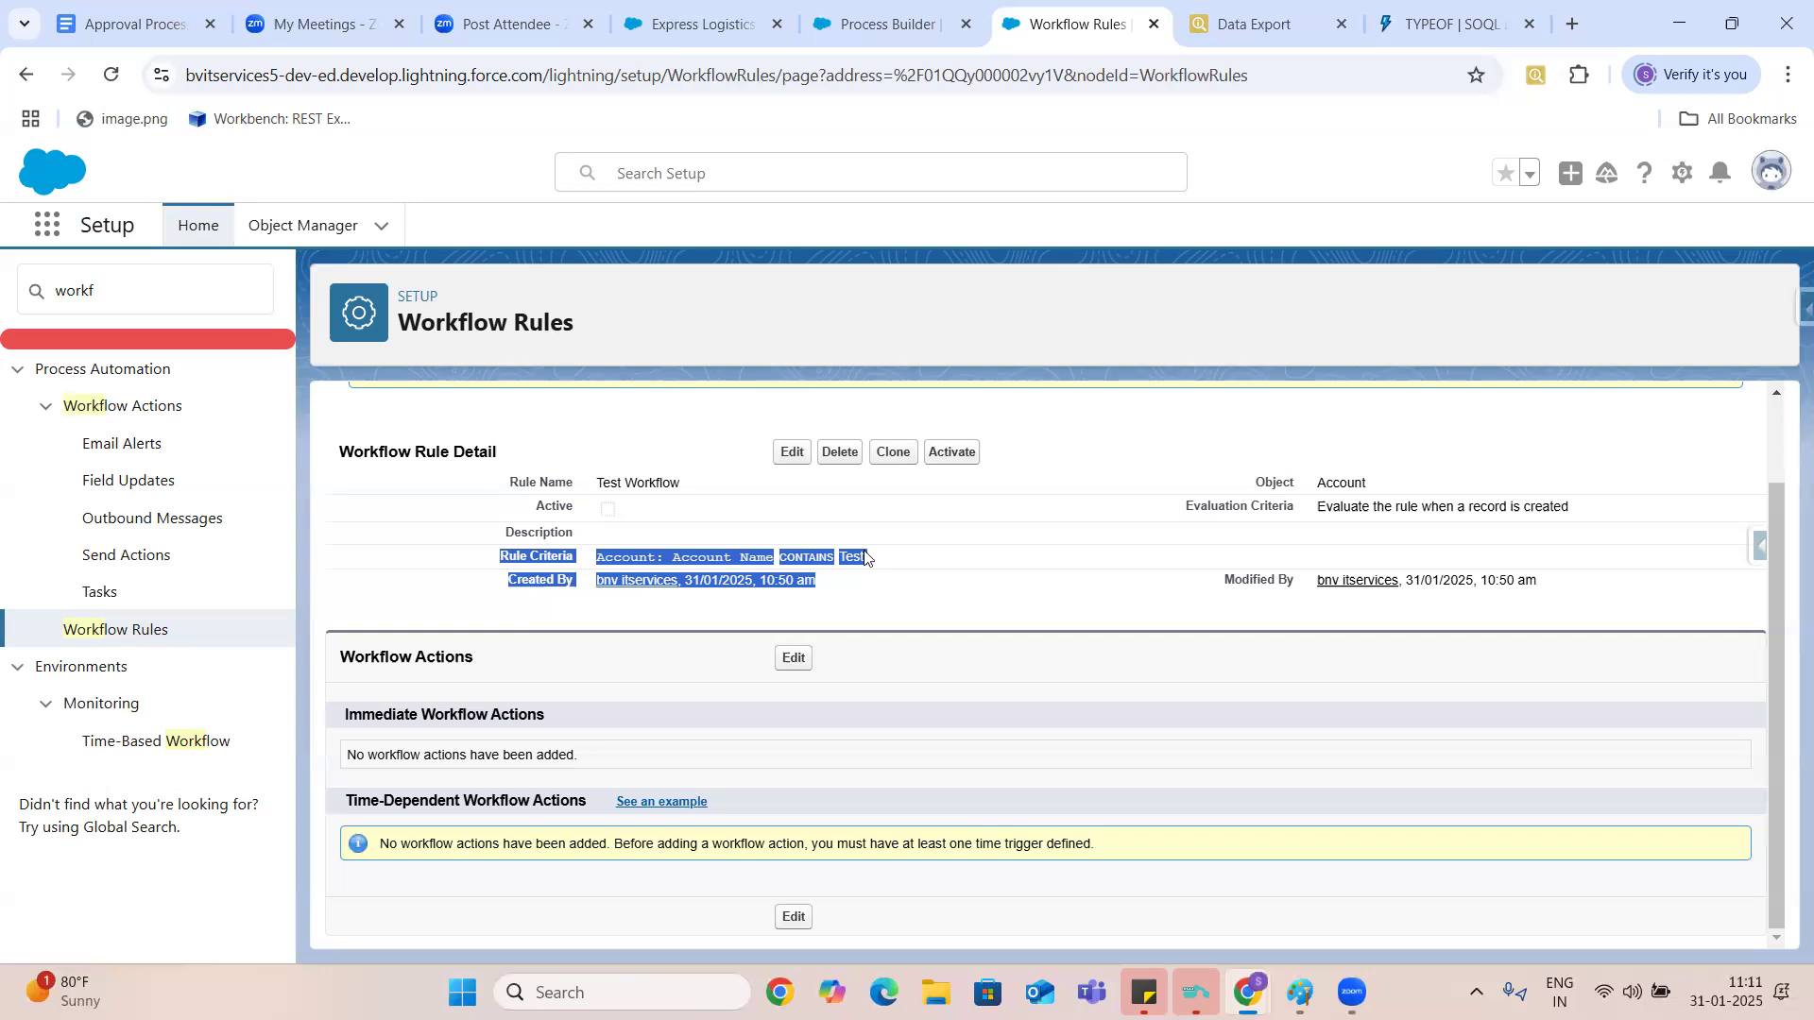
left_click(902, 563)
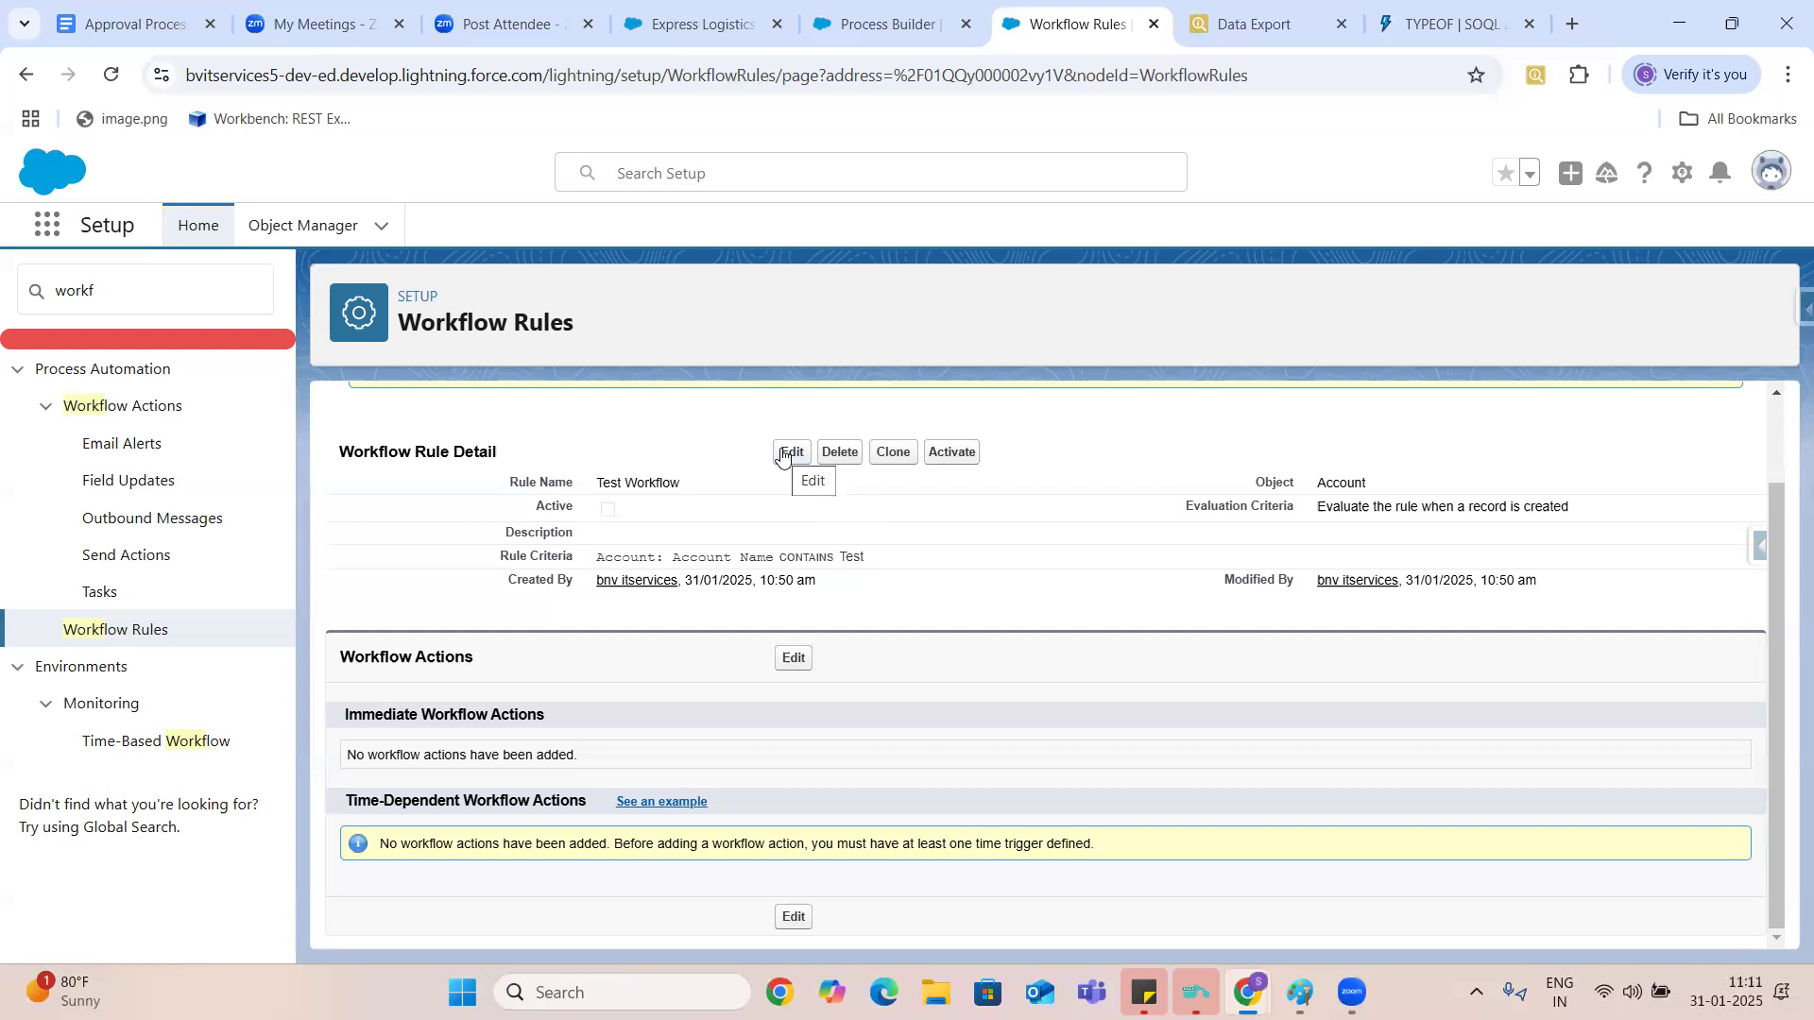
left_click(864, 25)
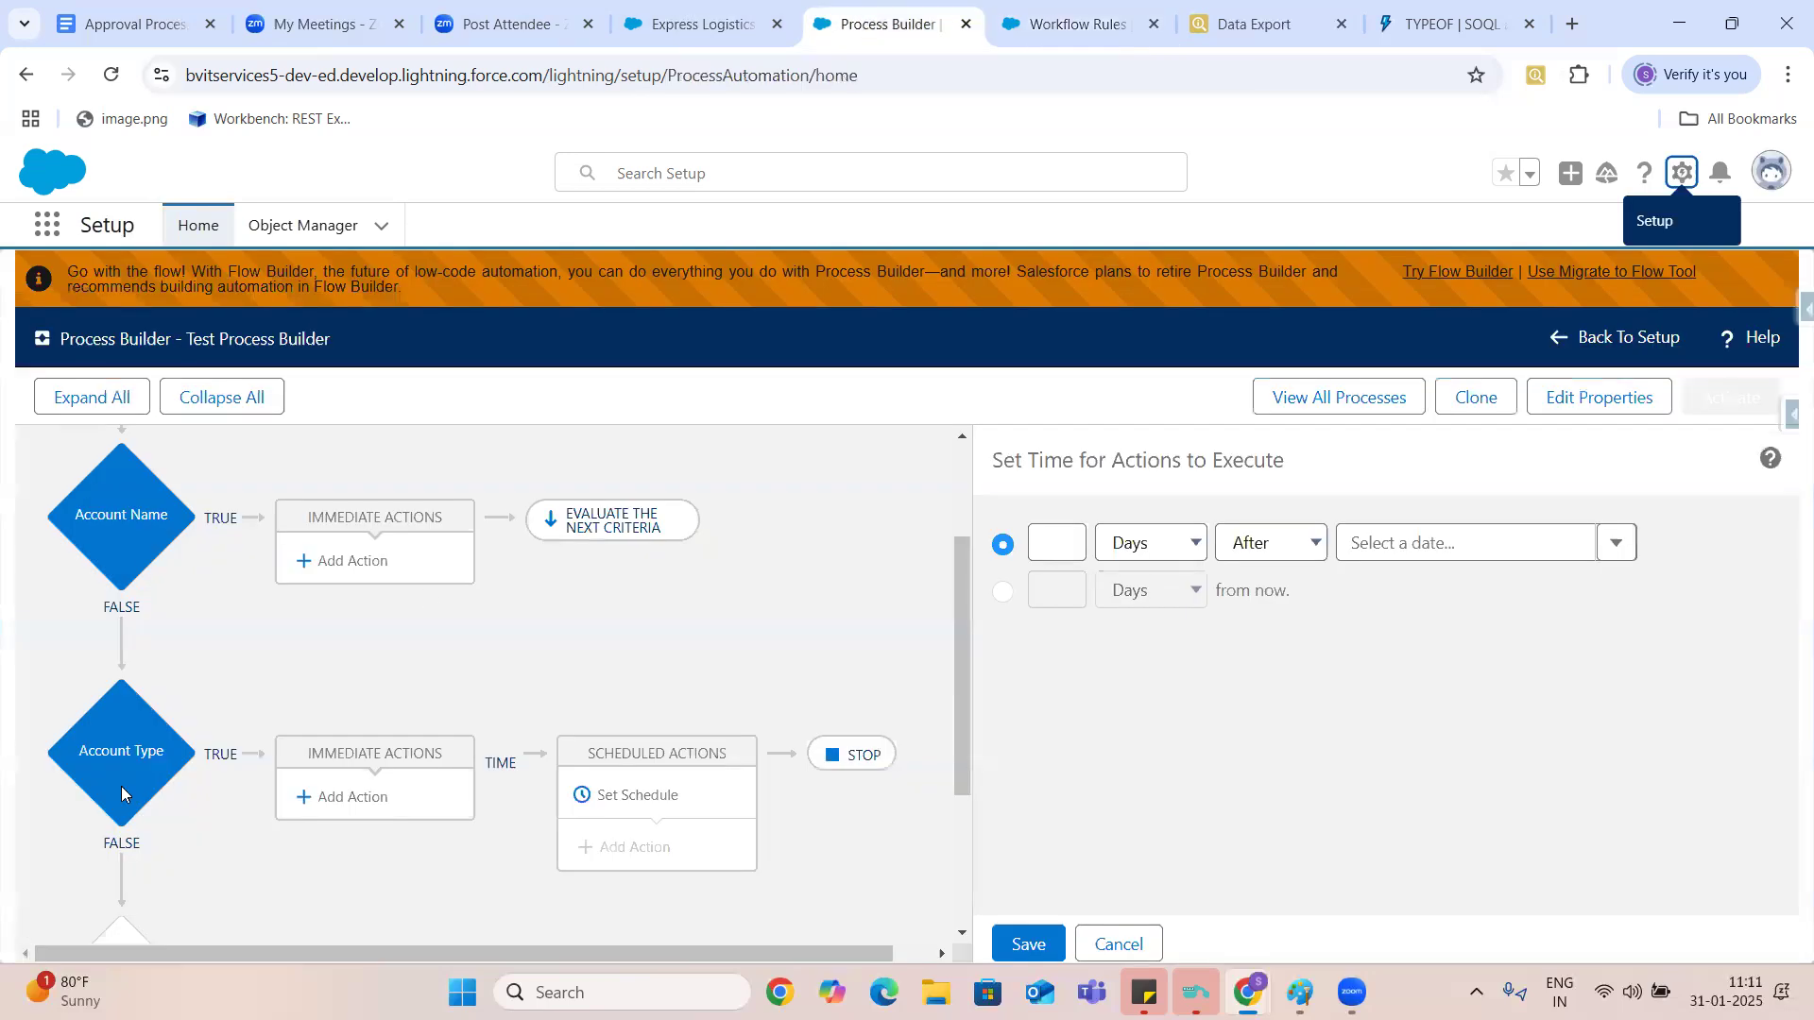